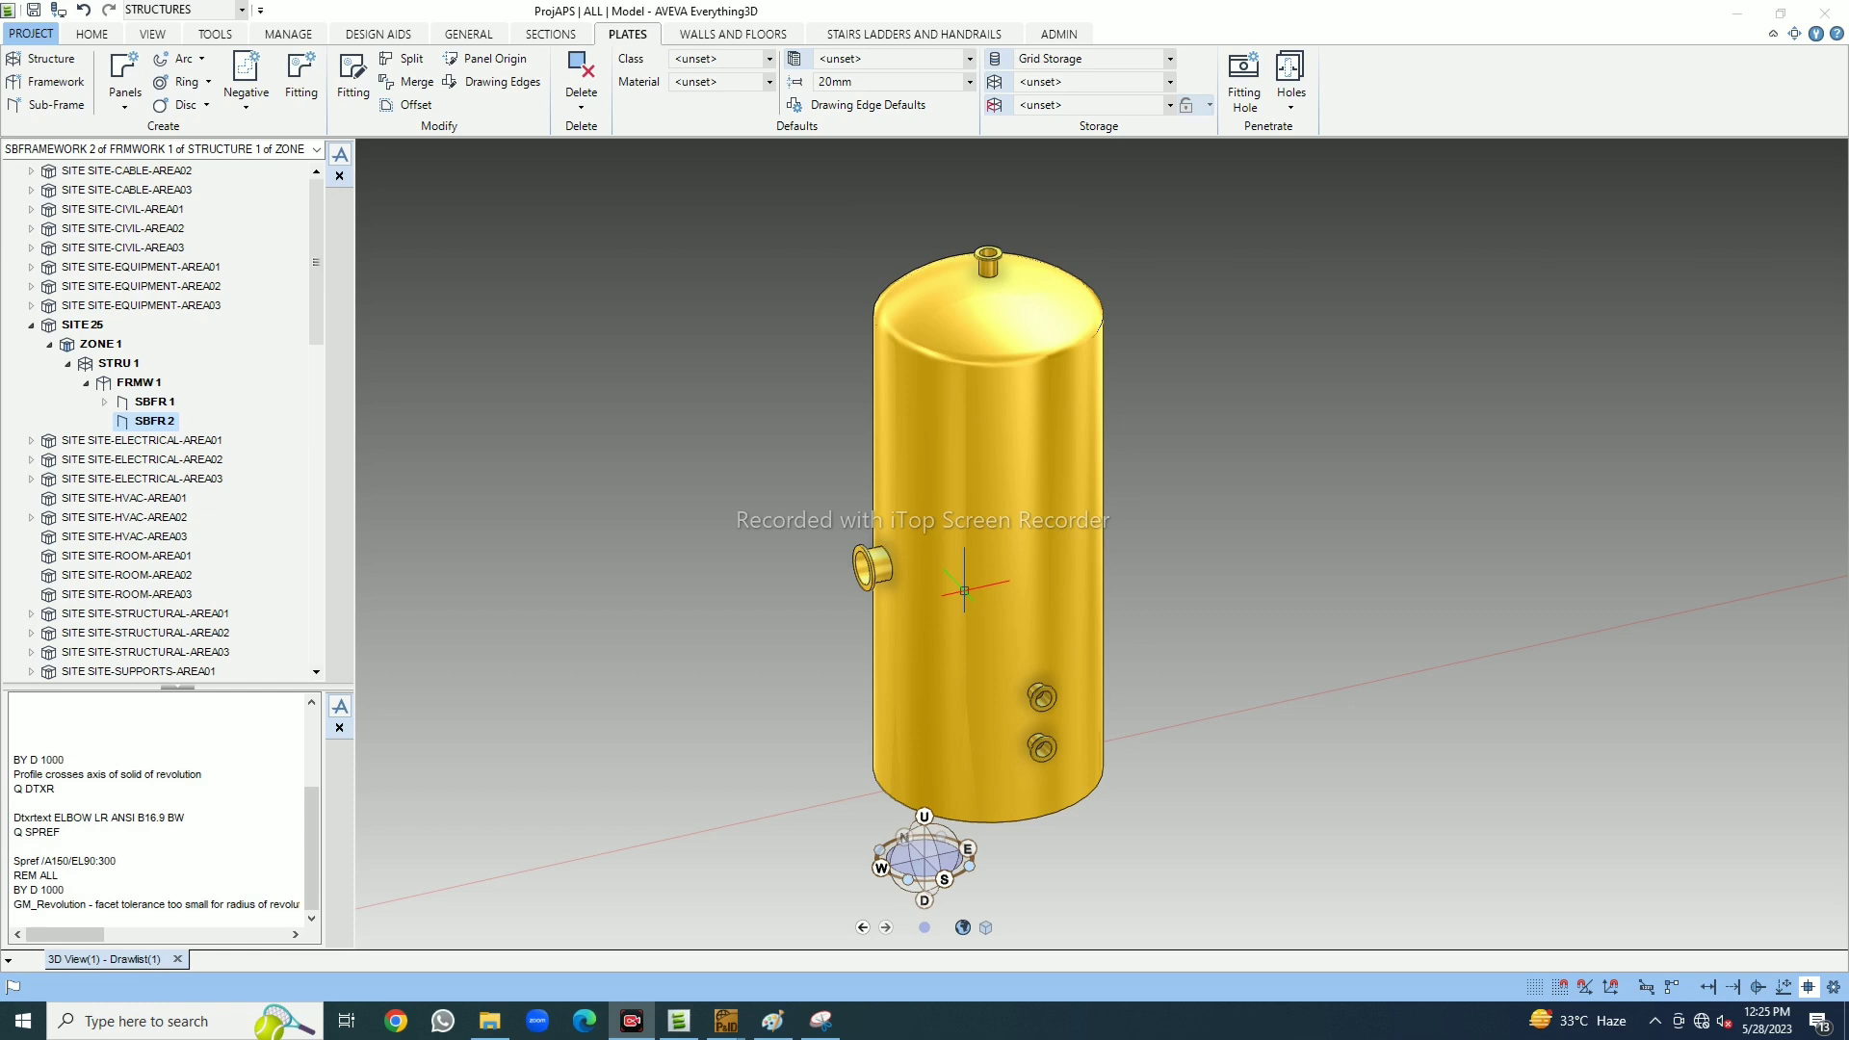
# Look up the attributes of the vessel's cylinder CYLI 1, such as diameter and height
pyautogui.click(966, 597)
pyautogui.rightClick(964, 591)
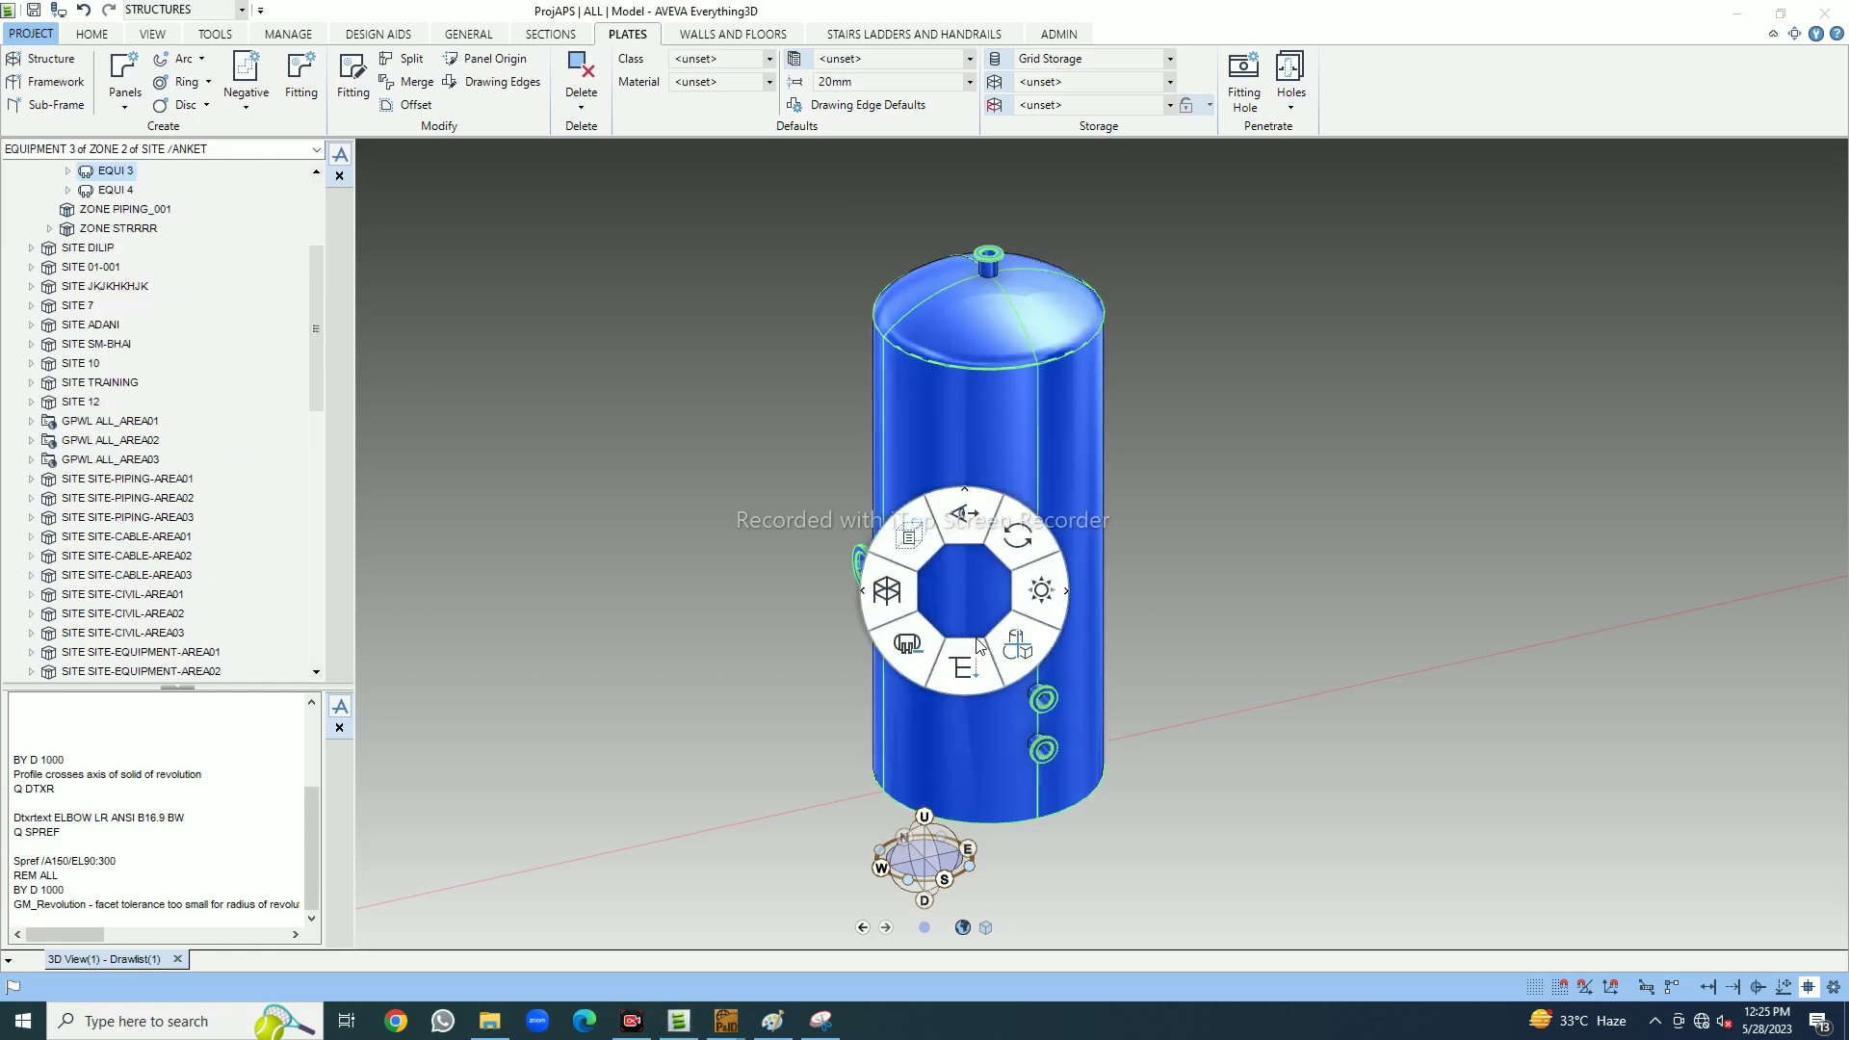
pyautogui.click(965, 667)
pyautogui.click(1245, 740)
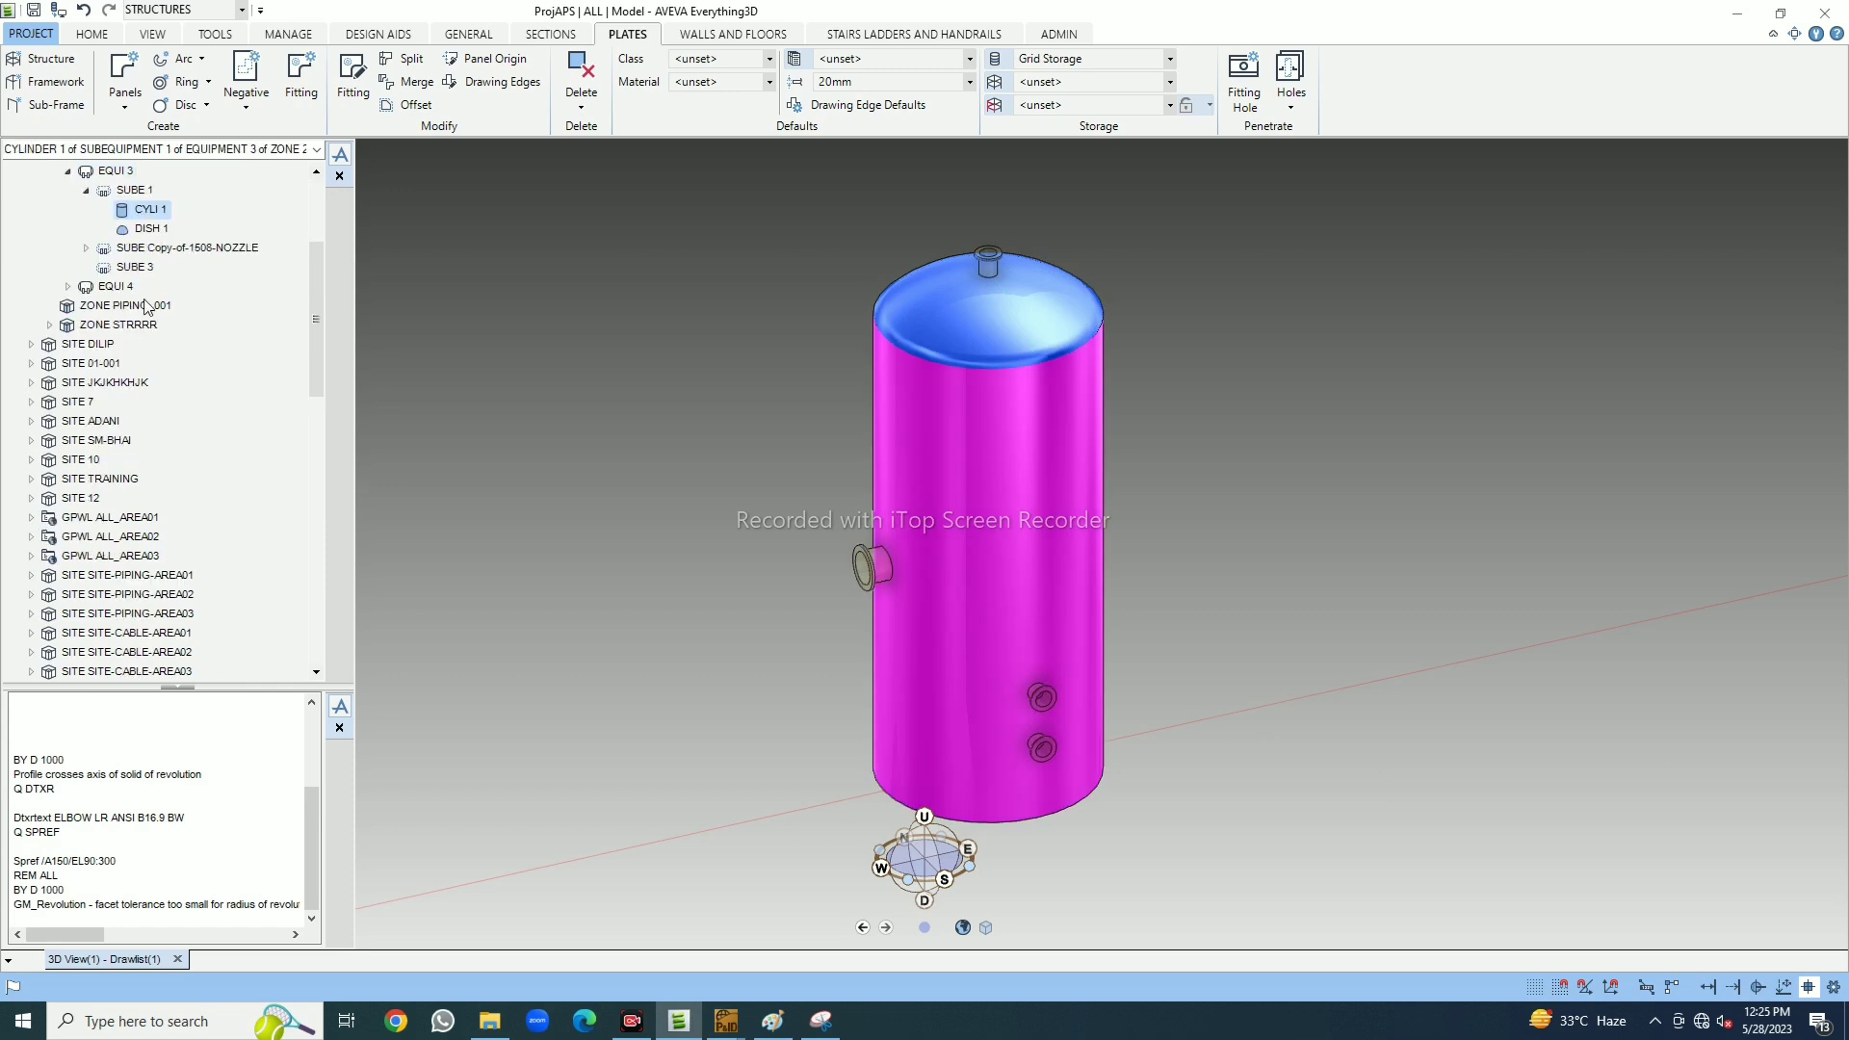
pyautogui.rightClick(153, 213)
pyautogui.click(252, 256)
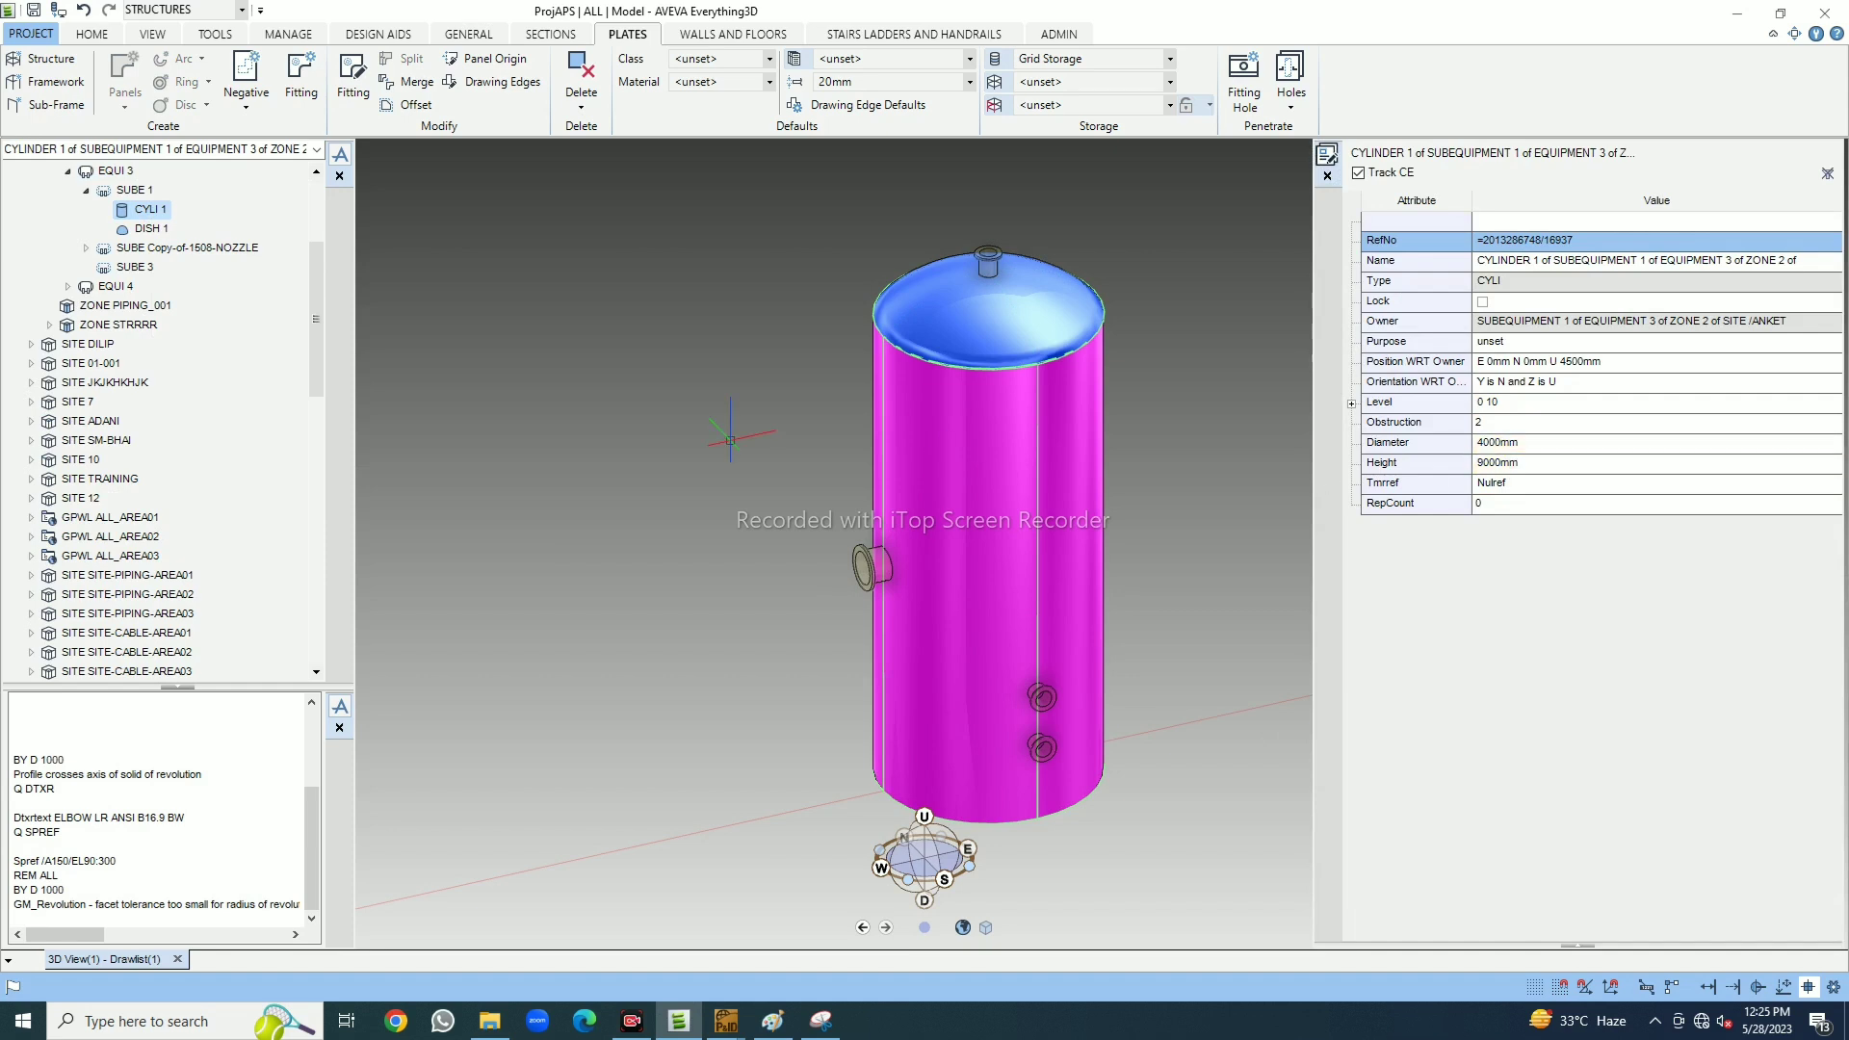
pyautogui.click(1327, 179)
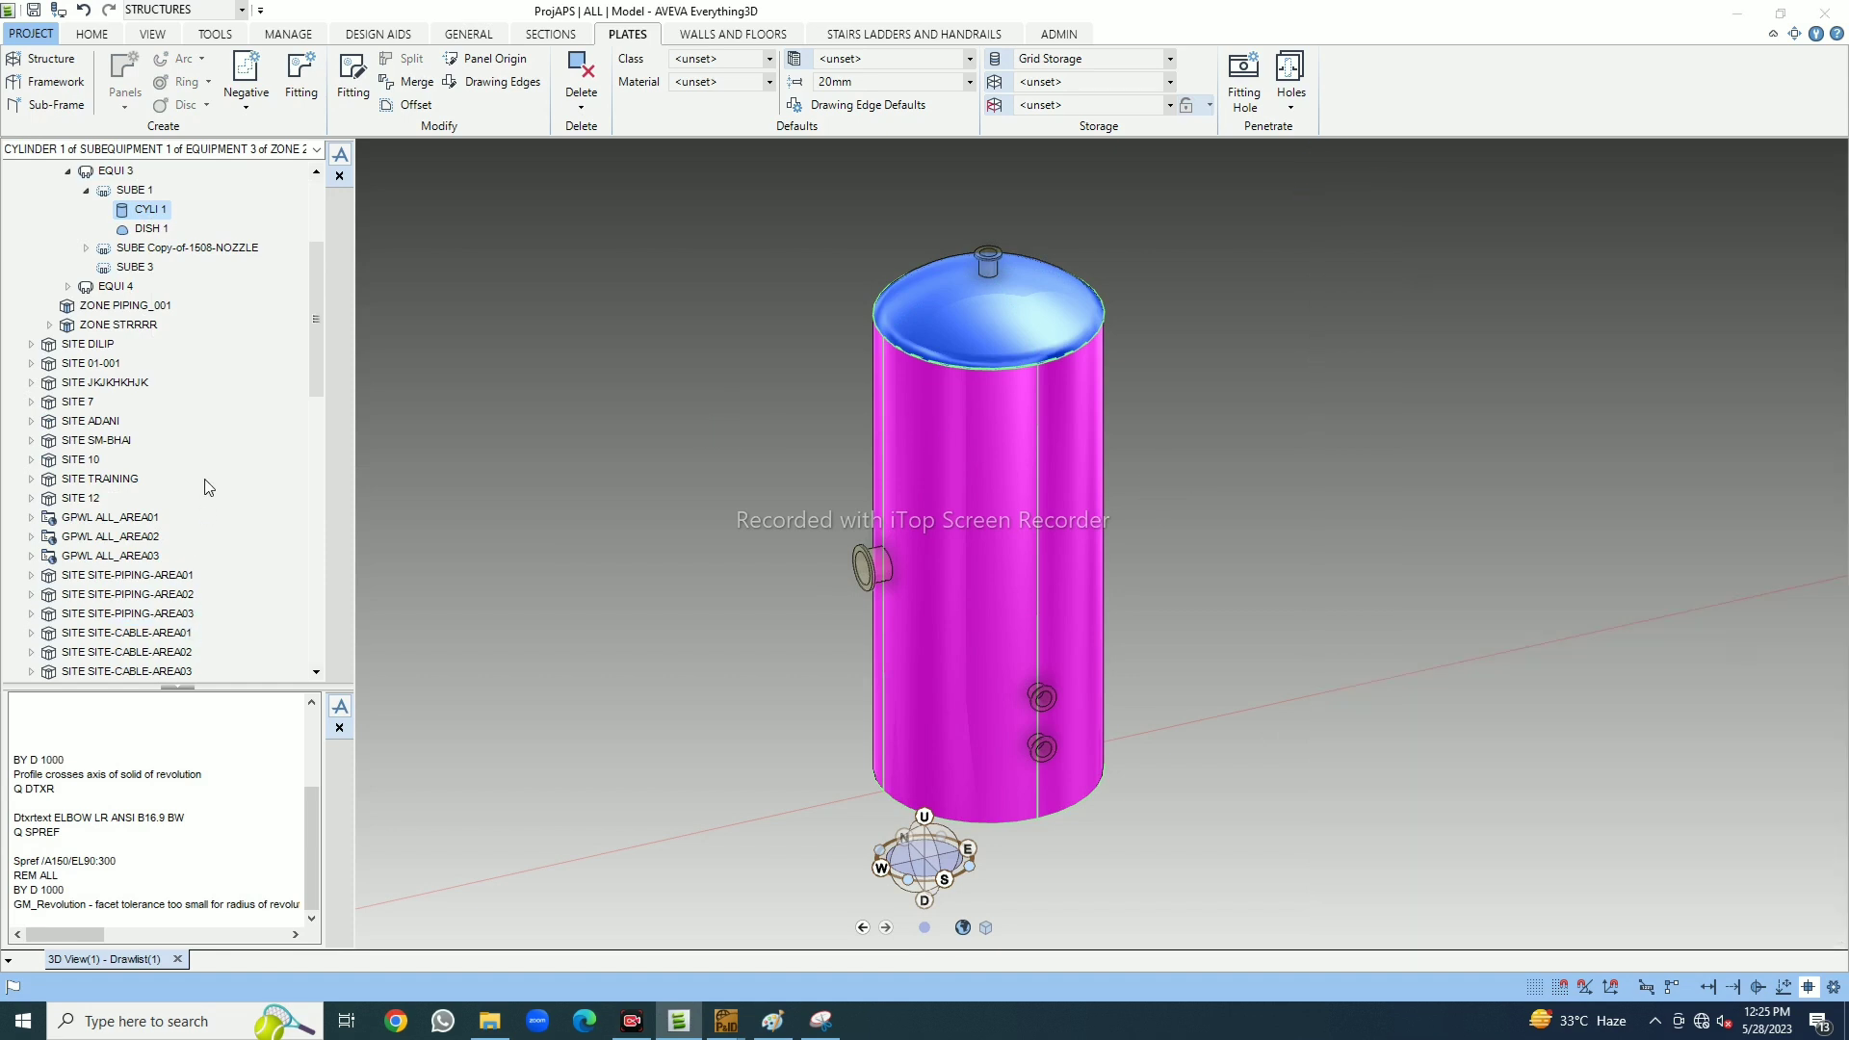
# Orbit and zoom in on the vessel, with SBFR 2 as the current element
pyautogui.scroll(-5, 209, 487)
pyautogui.scroll(-2, 221, 587)
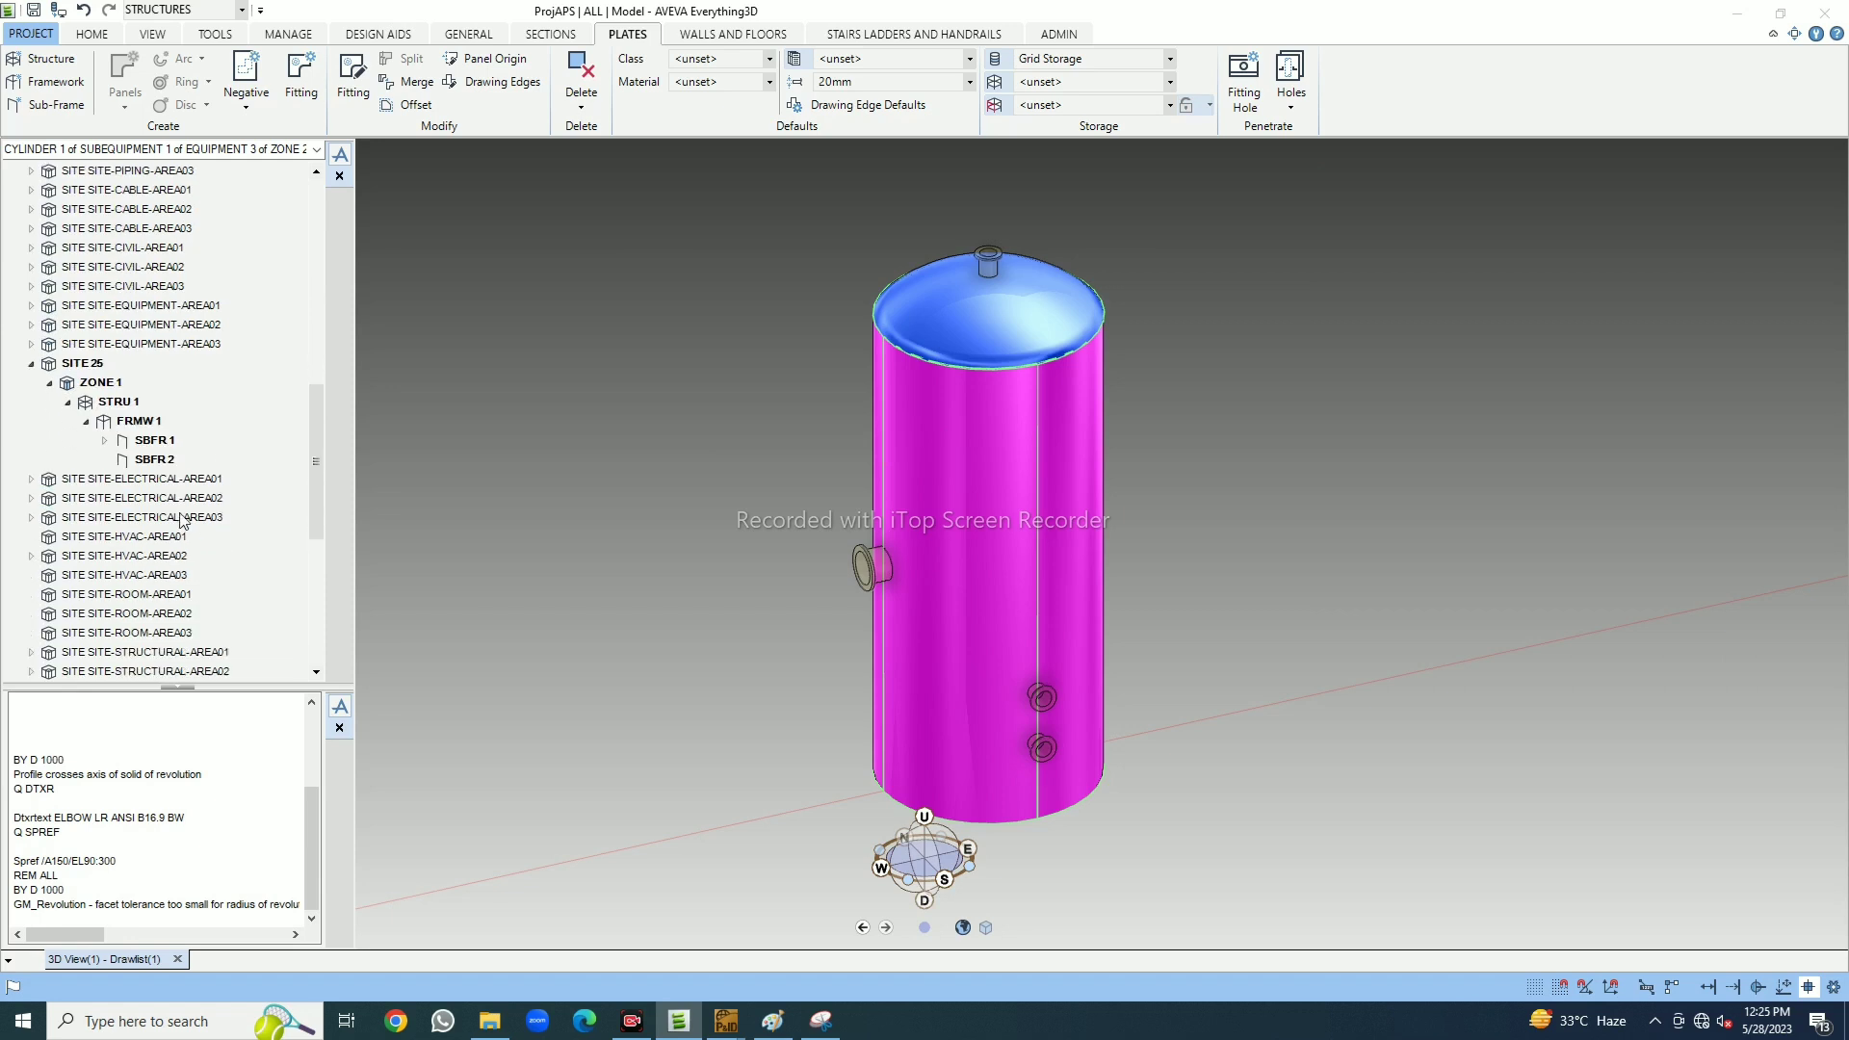
pyautogui.click(144, 463)
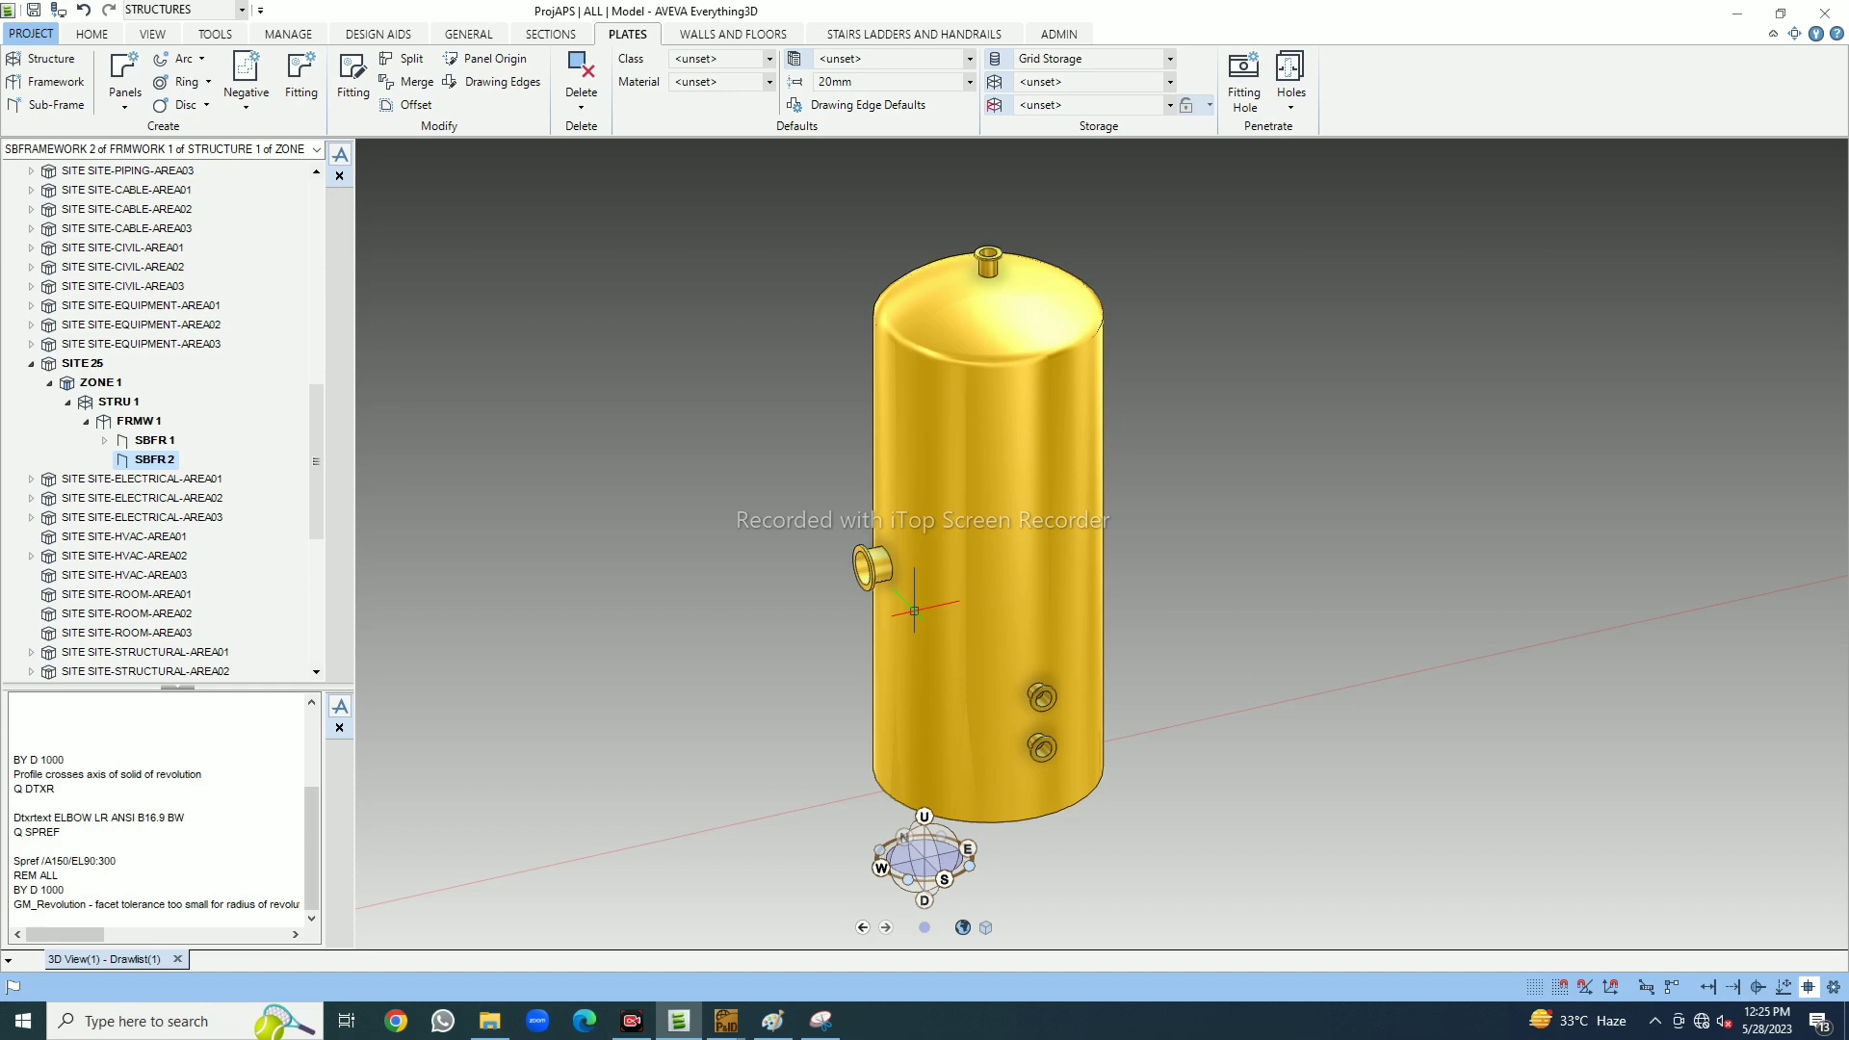
pyautogui.moveTo(935, 605); pyautogui.dragTo(945, 695, button='middle')
pyautogui.scroll(3, 983, 456)
pyautogui.click(158, 462)
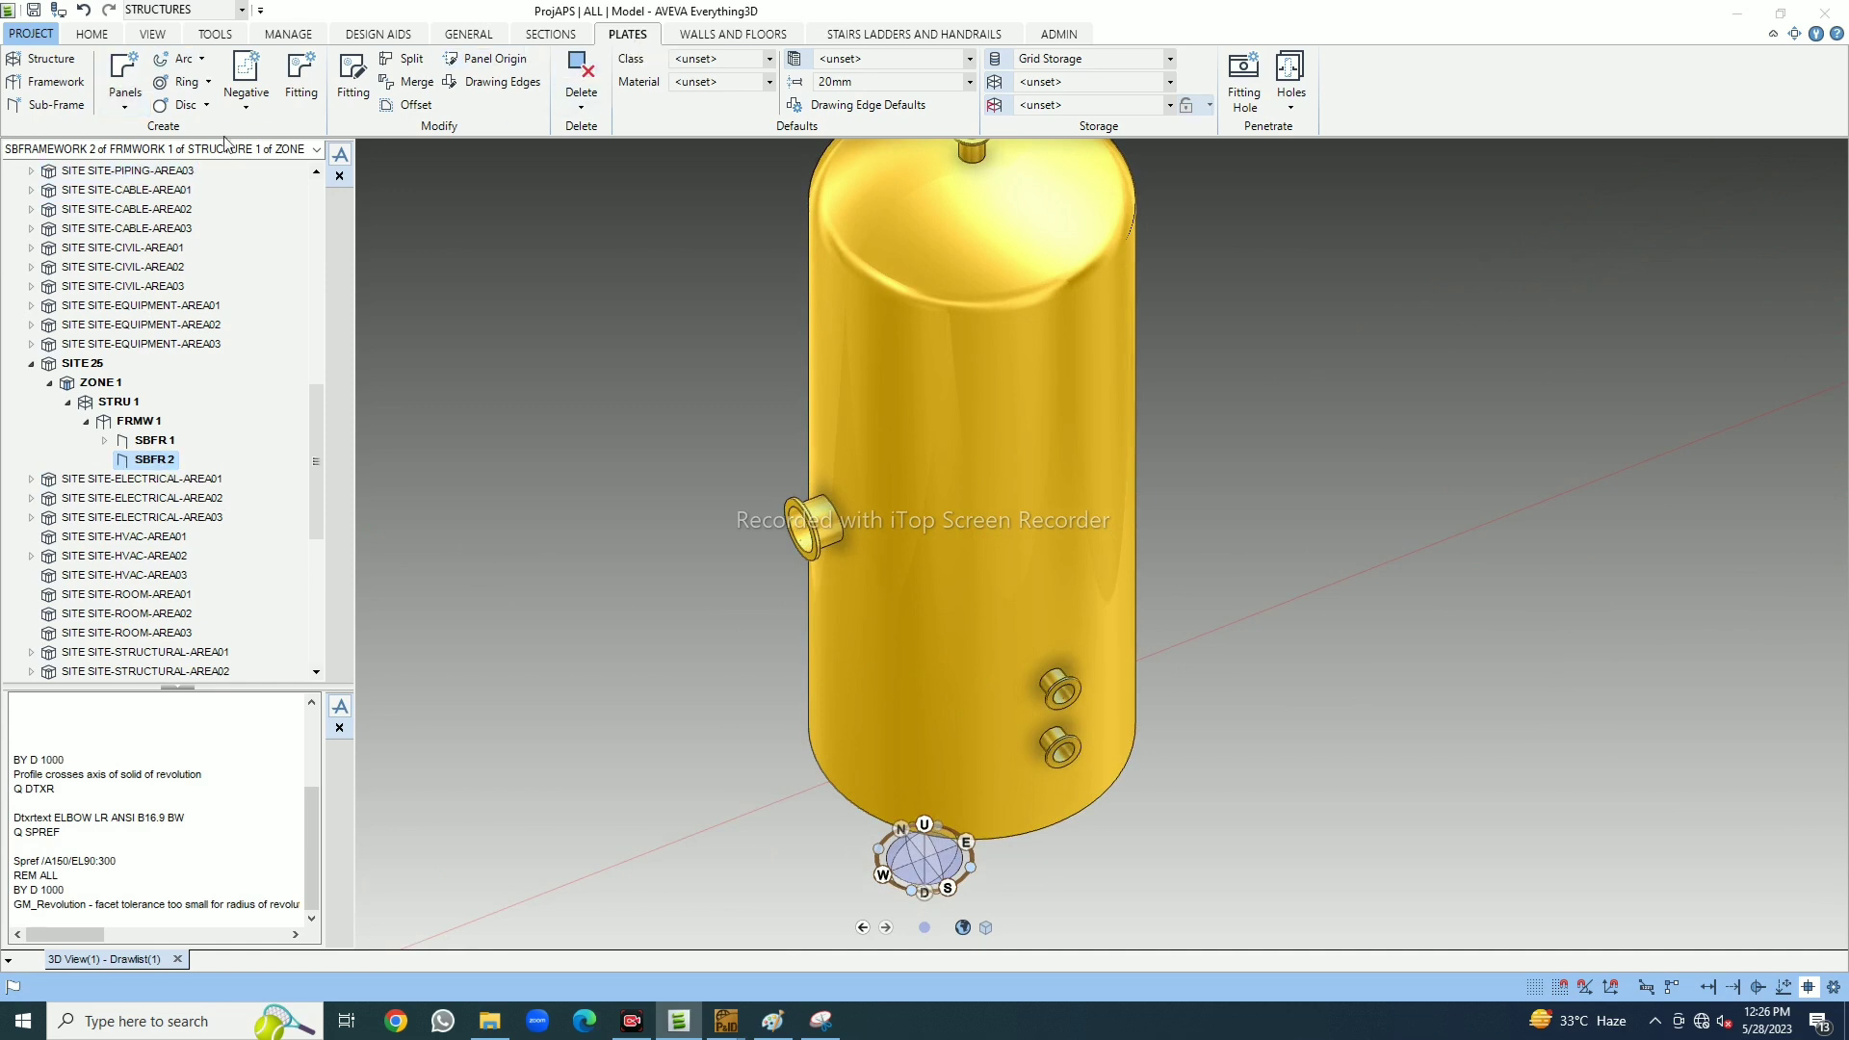
# Start an Arc Centre + Sweep panel and toggle wireframe to view the vessel
pyautogui.click(201, 60)
pyautogui.click(213, 83)
pyautogui.moveTo(887, 615); pyautogui.dragTo(888, 538, button='middle')
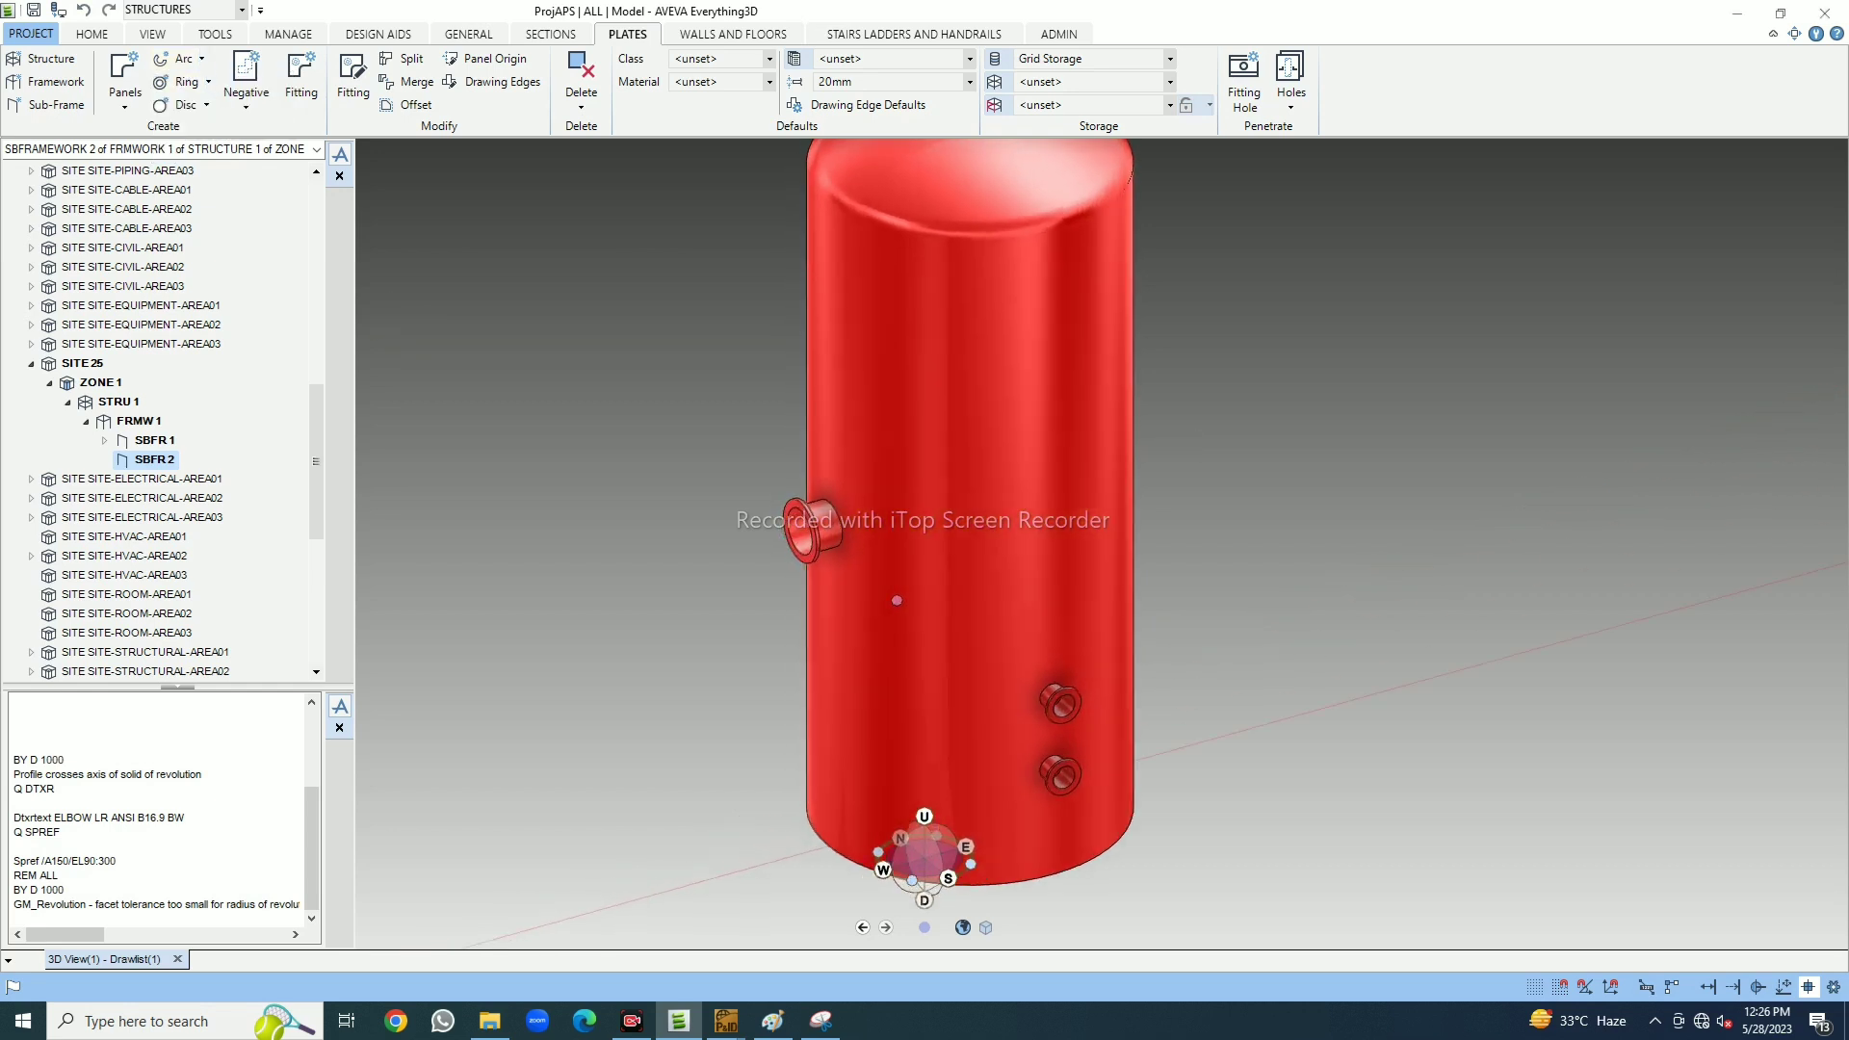
pyautogui.middleClick(889, 537)
pyautogui.press('F8')
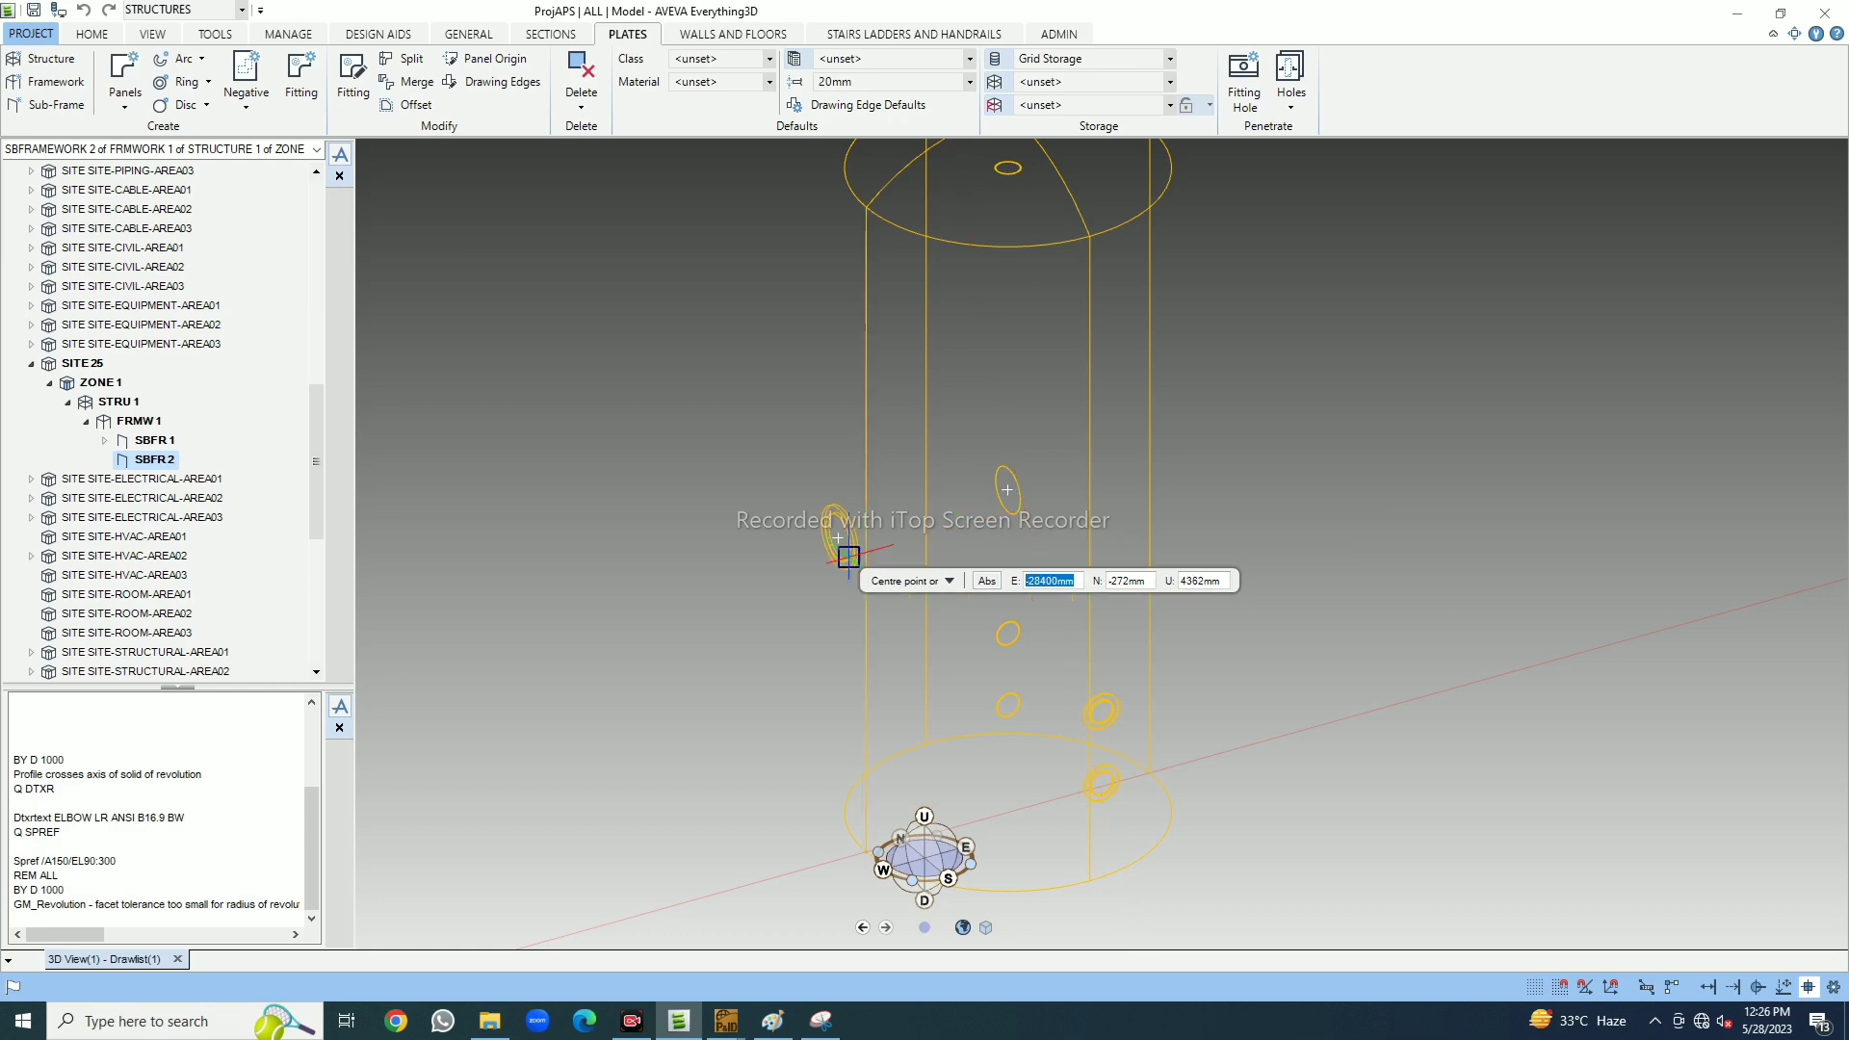
pyautogui.press('F8')
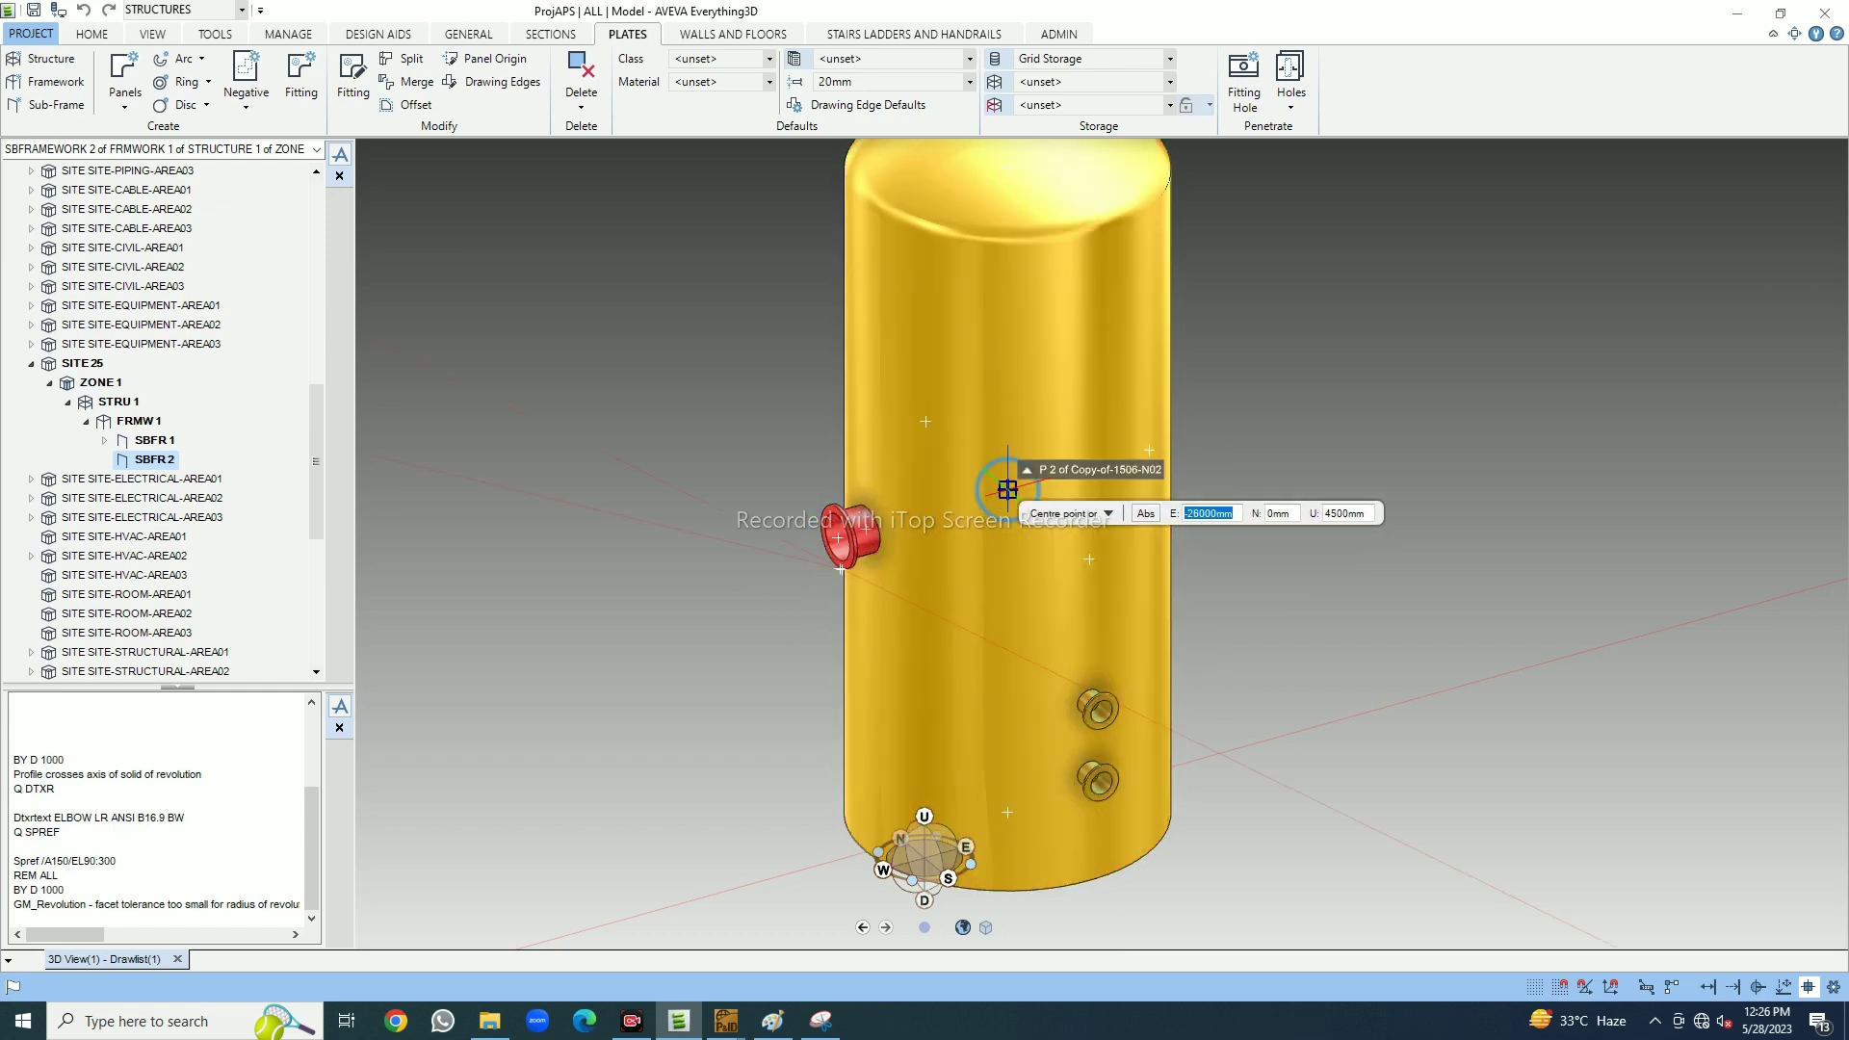
# Pick the ring centre on the vessel axis and enter a 4350 inner diameter
pyautogui.click(1007, 489)
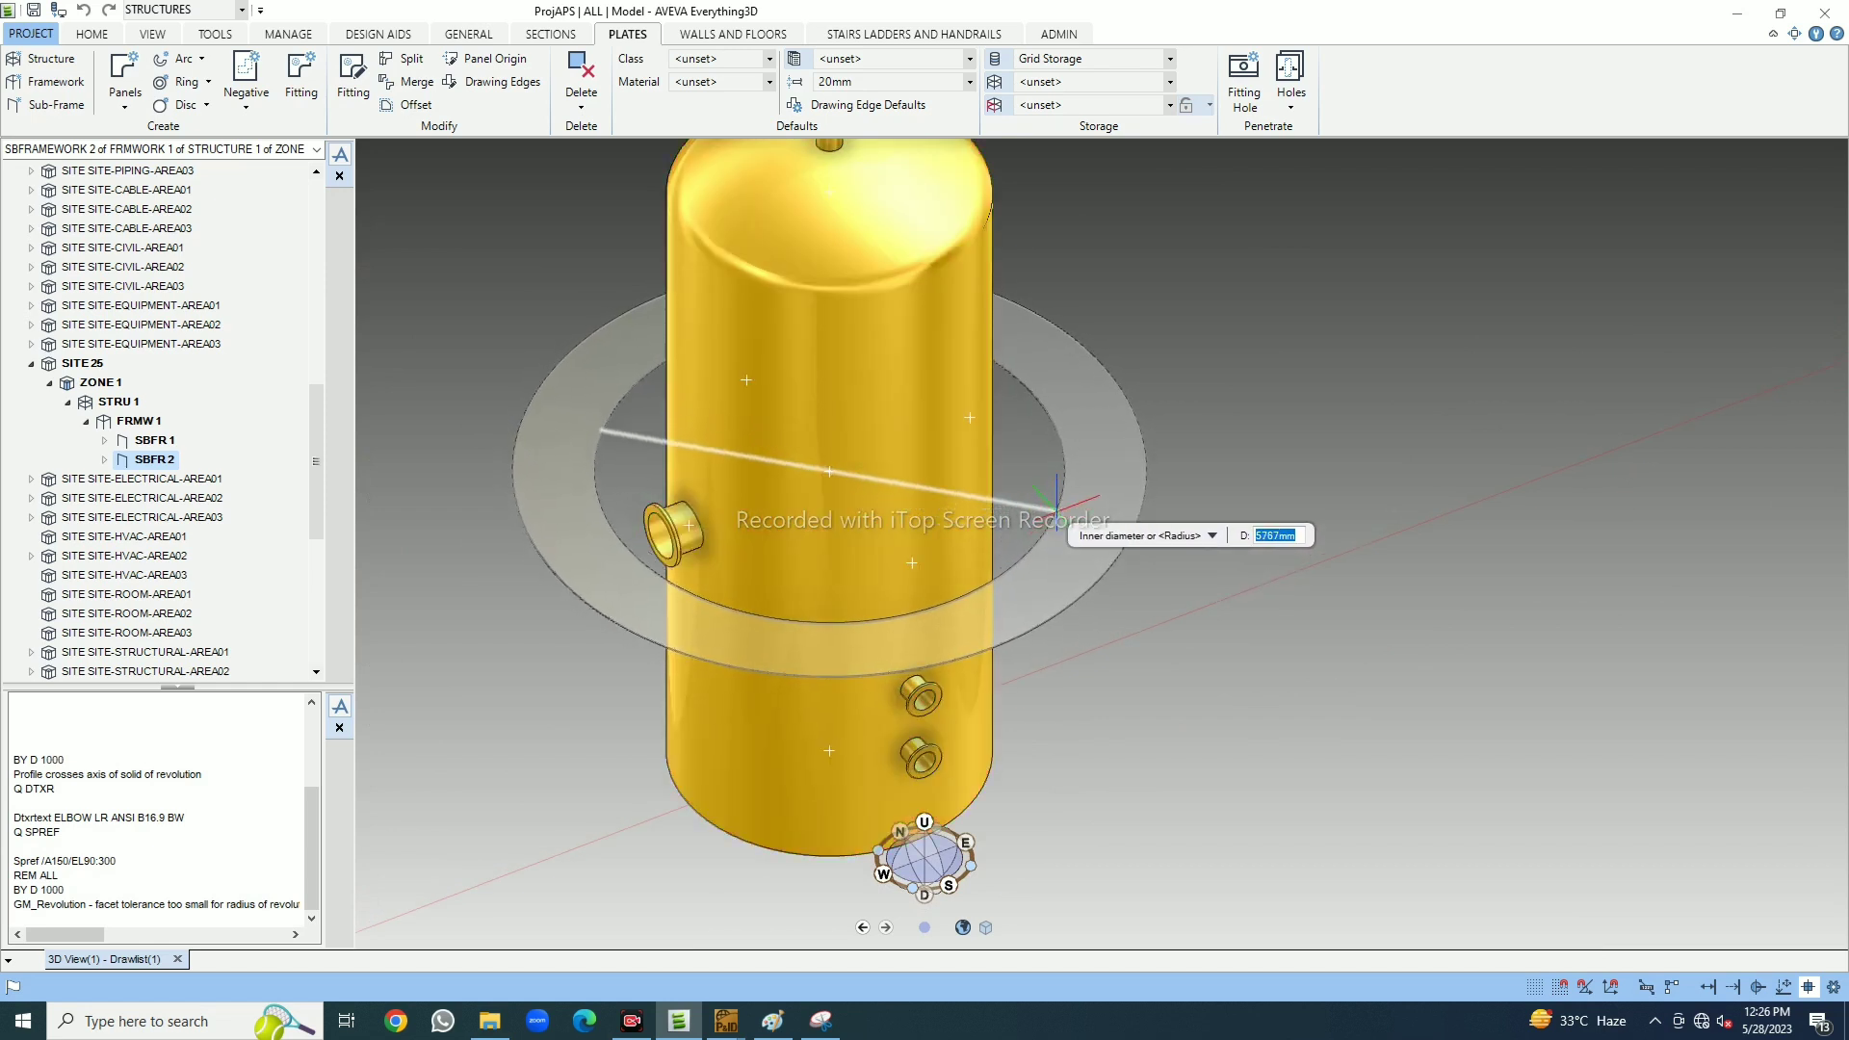
pyautogui.write('4350')
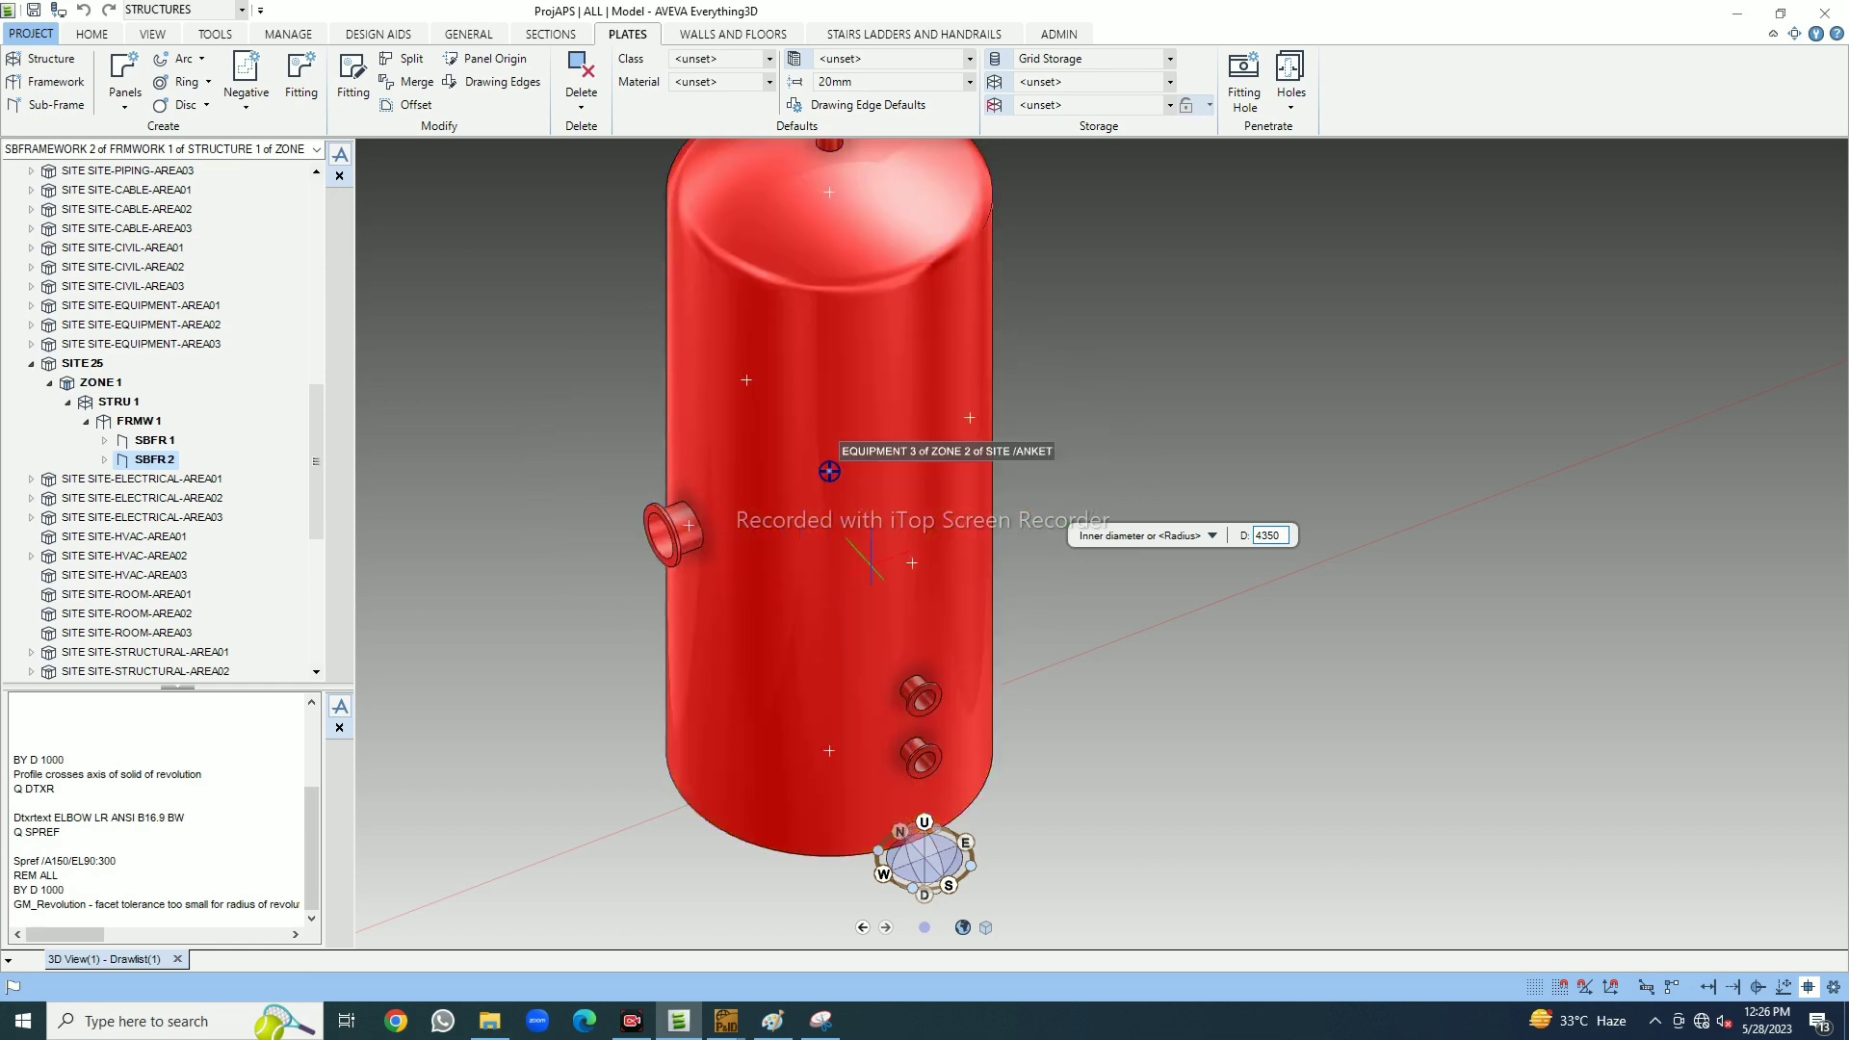
pyautogui.click(830, 471)
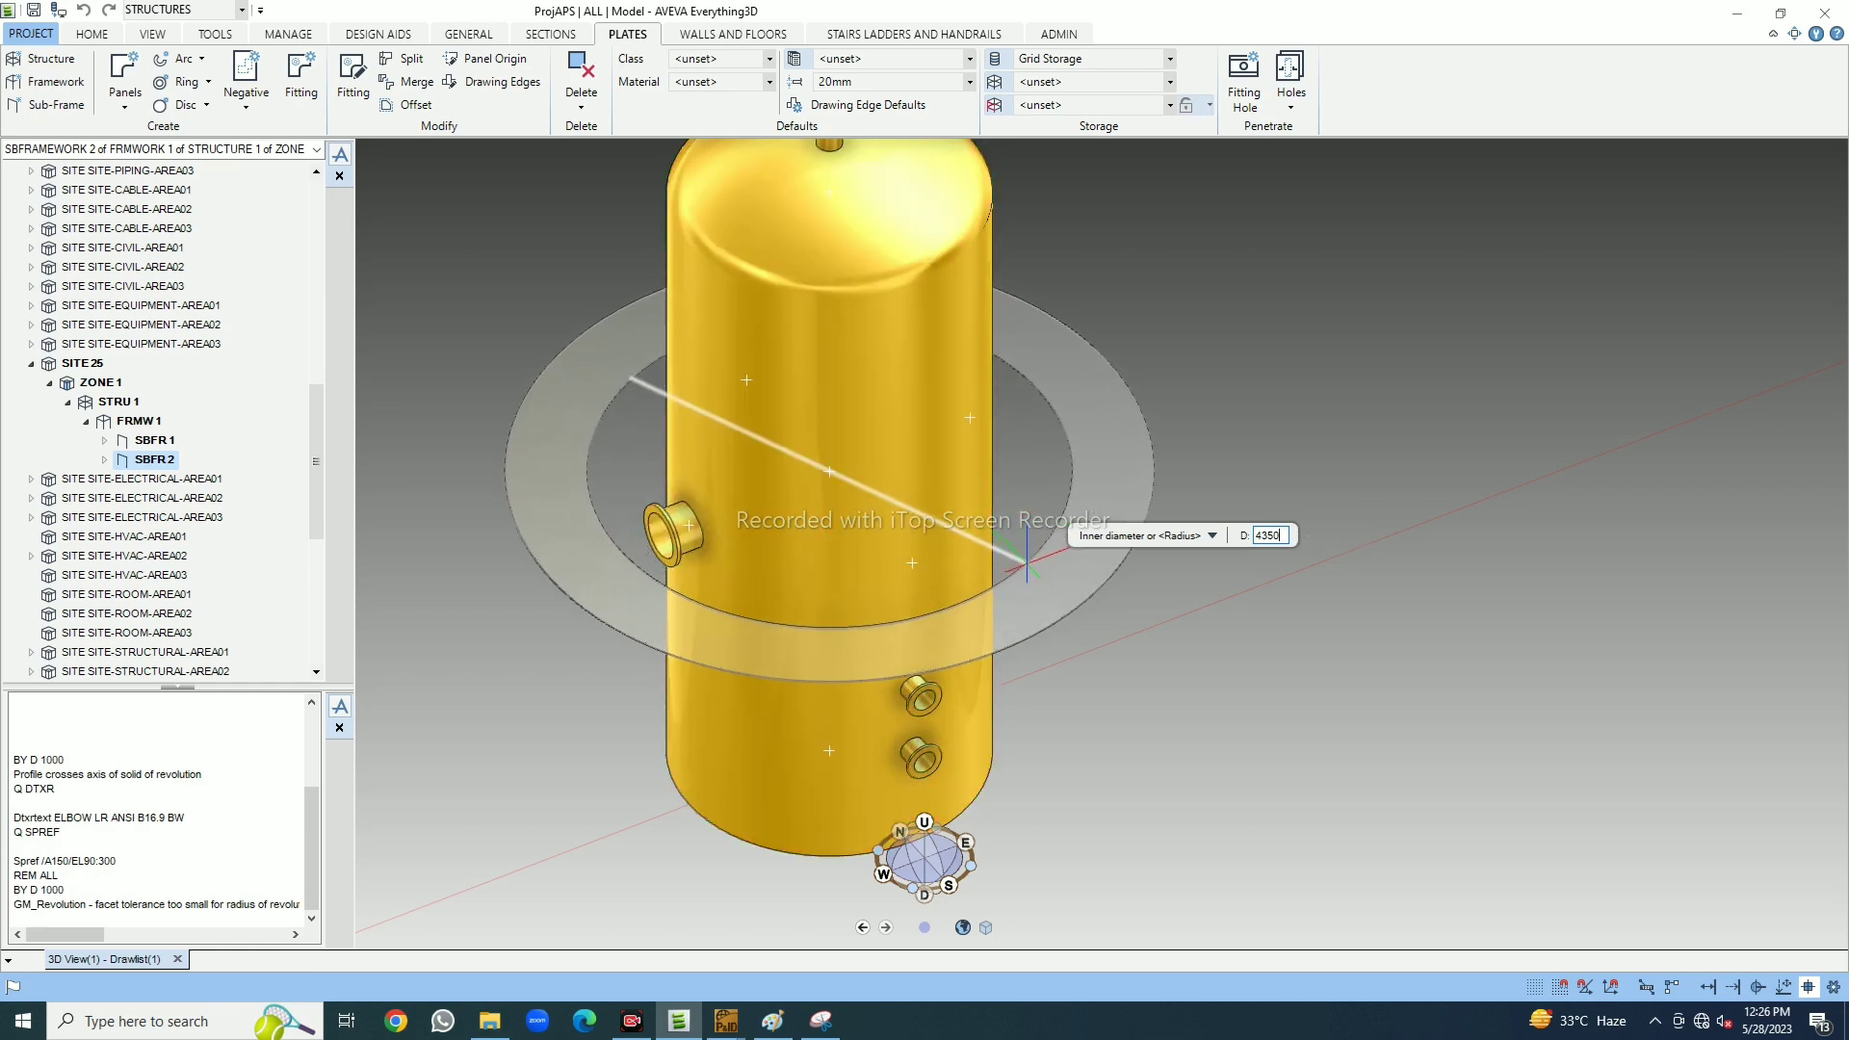
# Confirm the 4350mm inner diameter and orbit to look down on the vessel
pyautogui.press('Return')
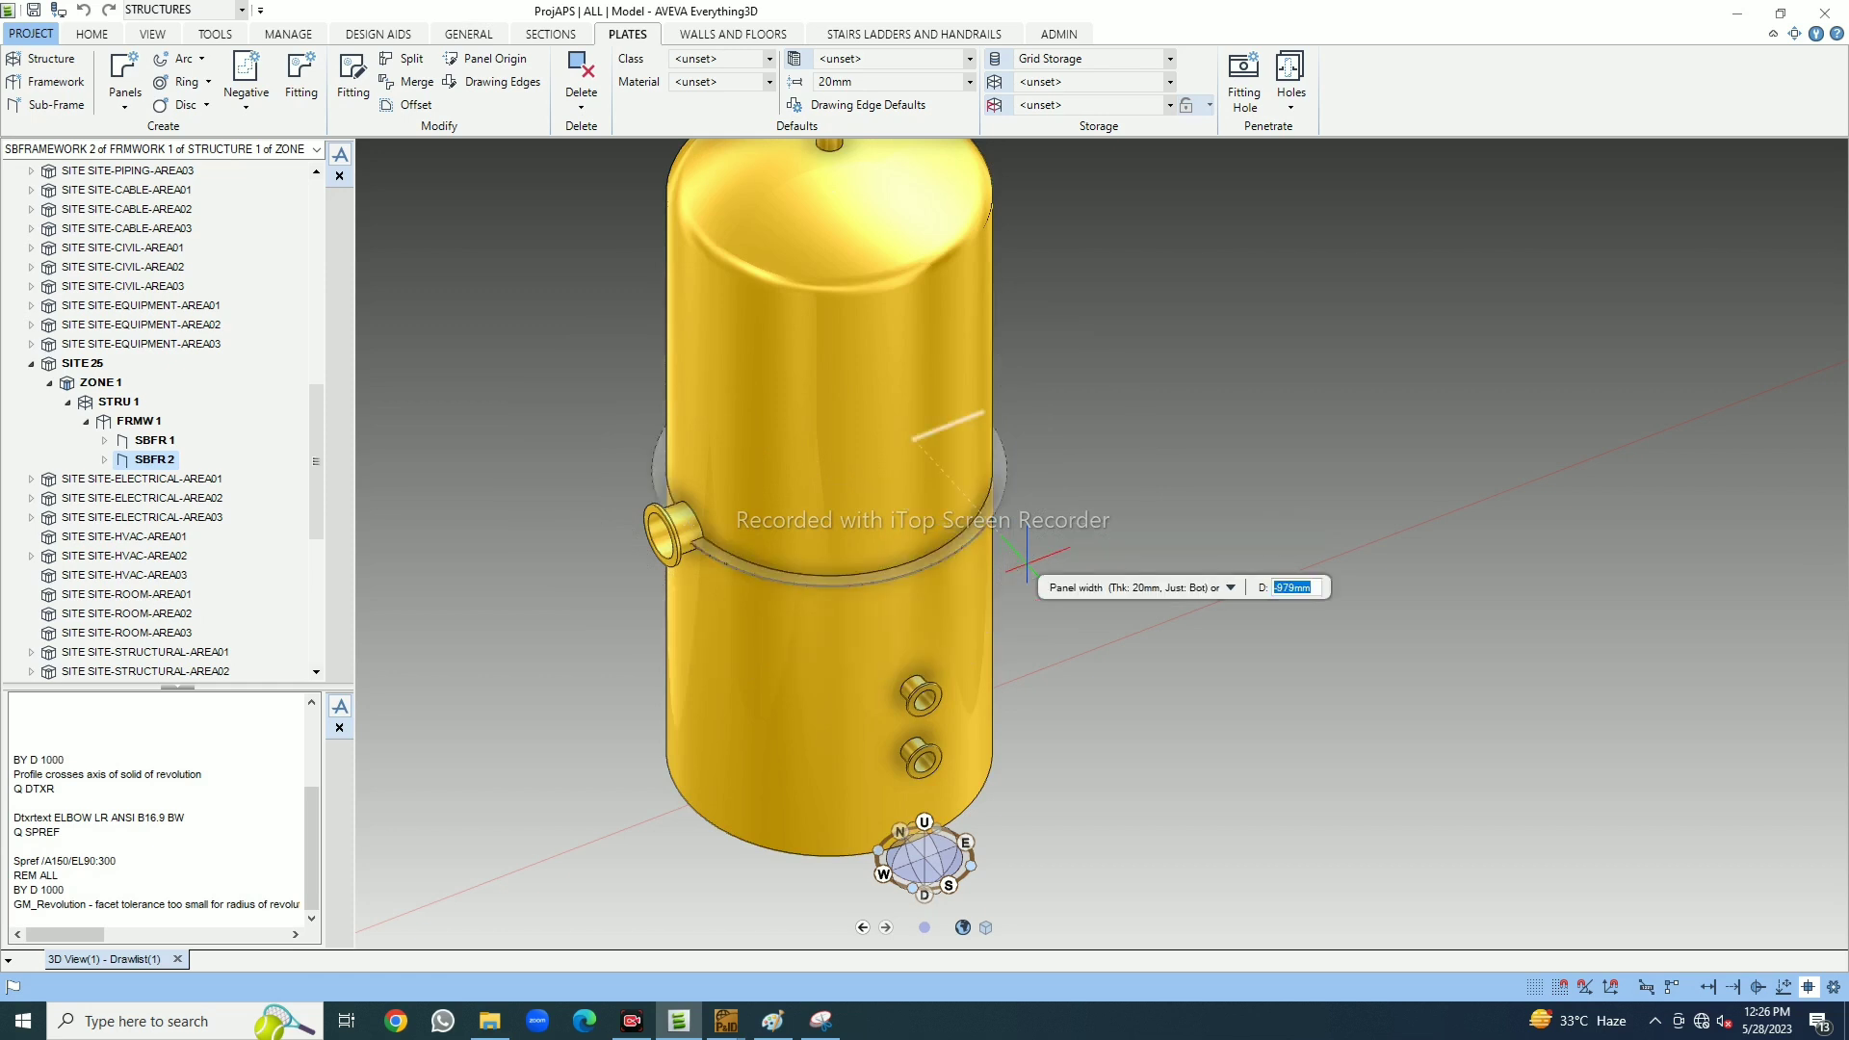
pyautogui.moveTo(963, 631); pyautogui.dragTo(887, 821, button='middle')
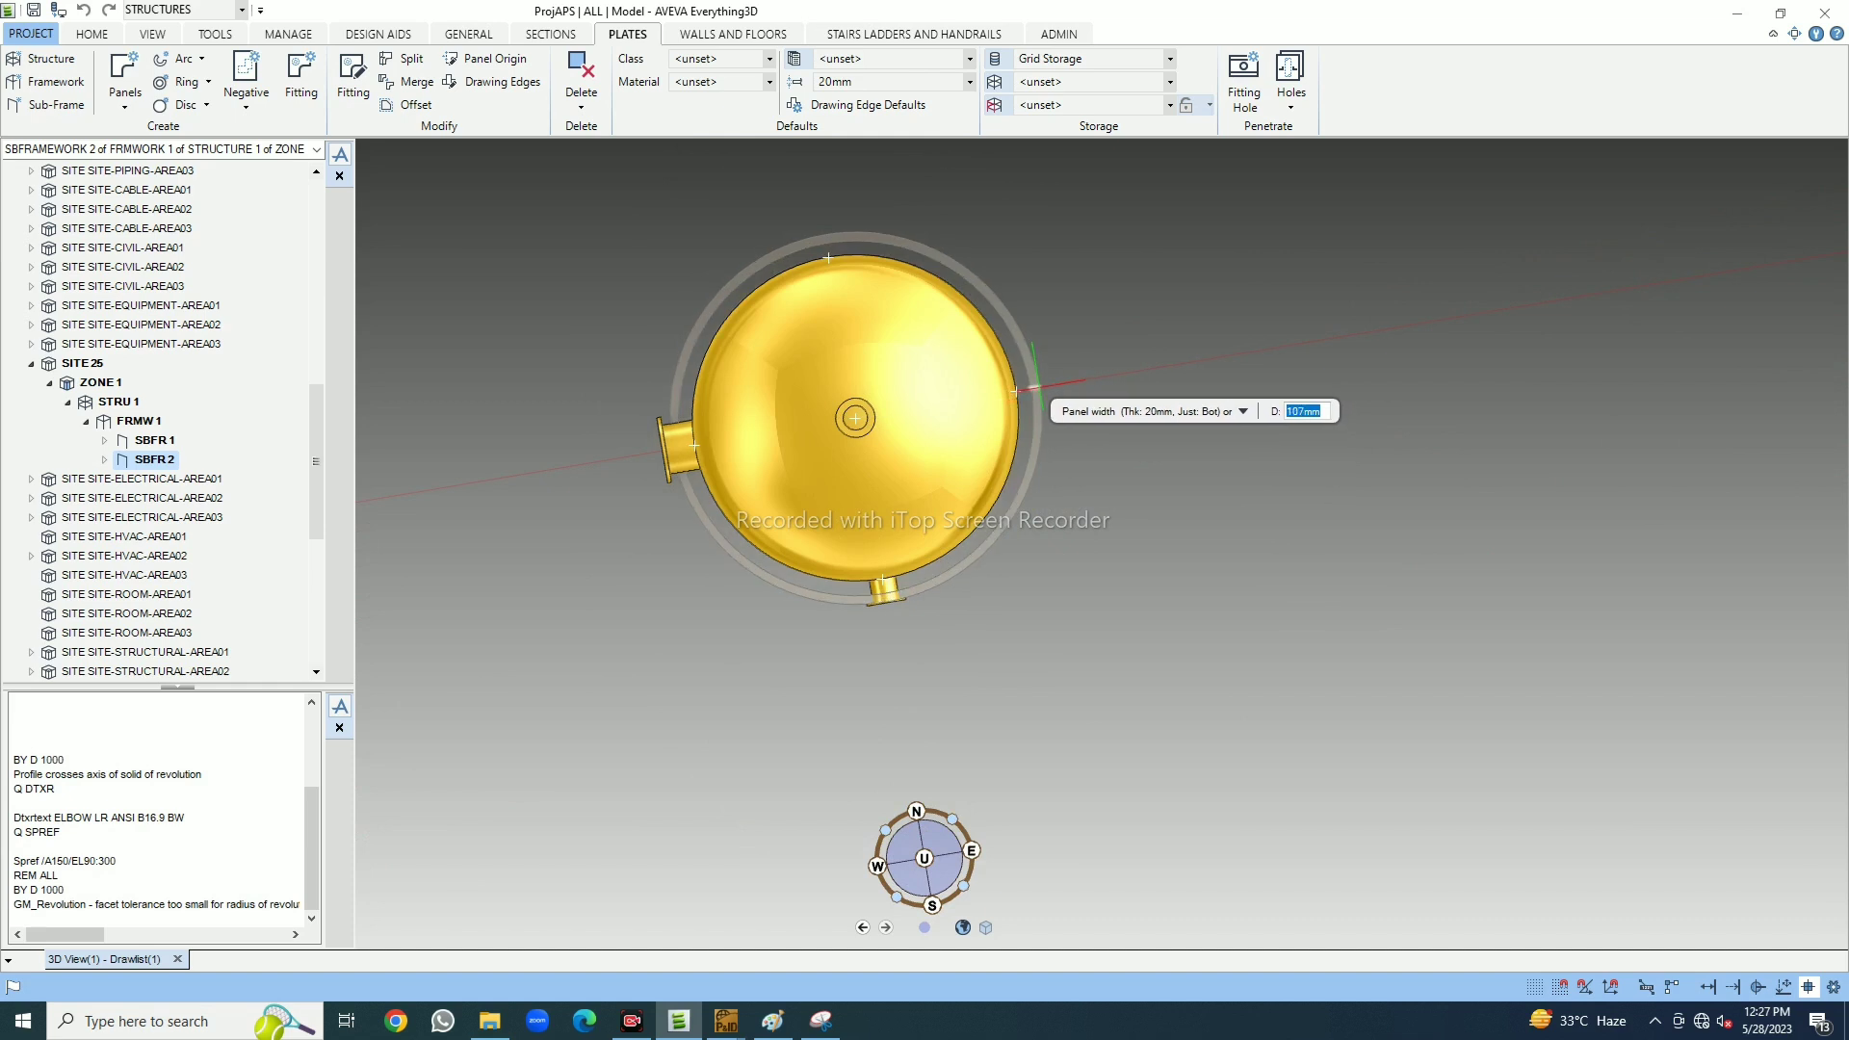
pyautogui.scroll(4, 1016, 391)
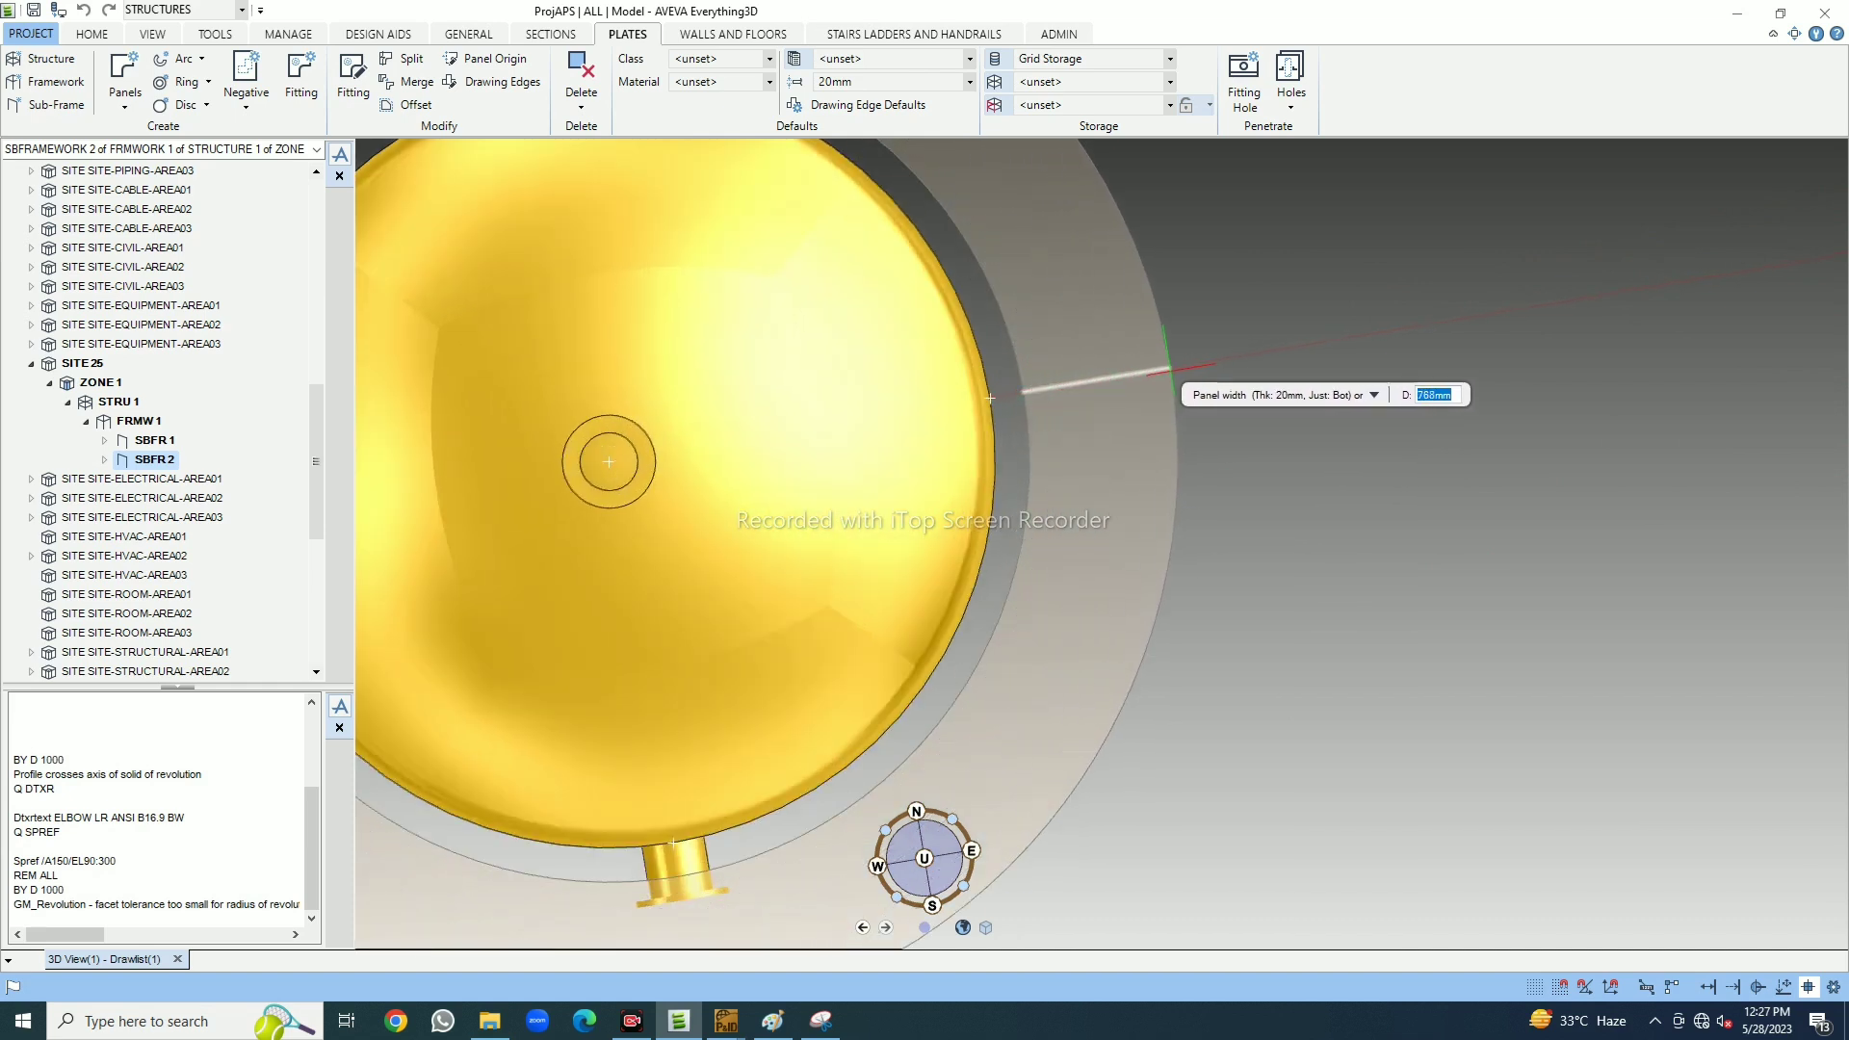
pyautogui.scroll(-2, 1280, 356)
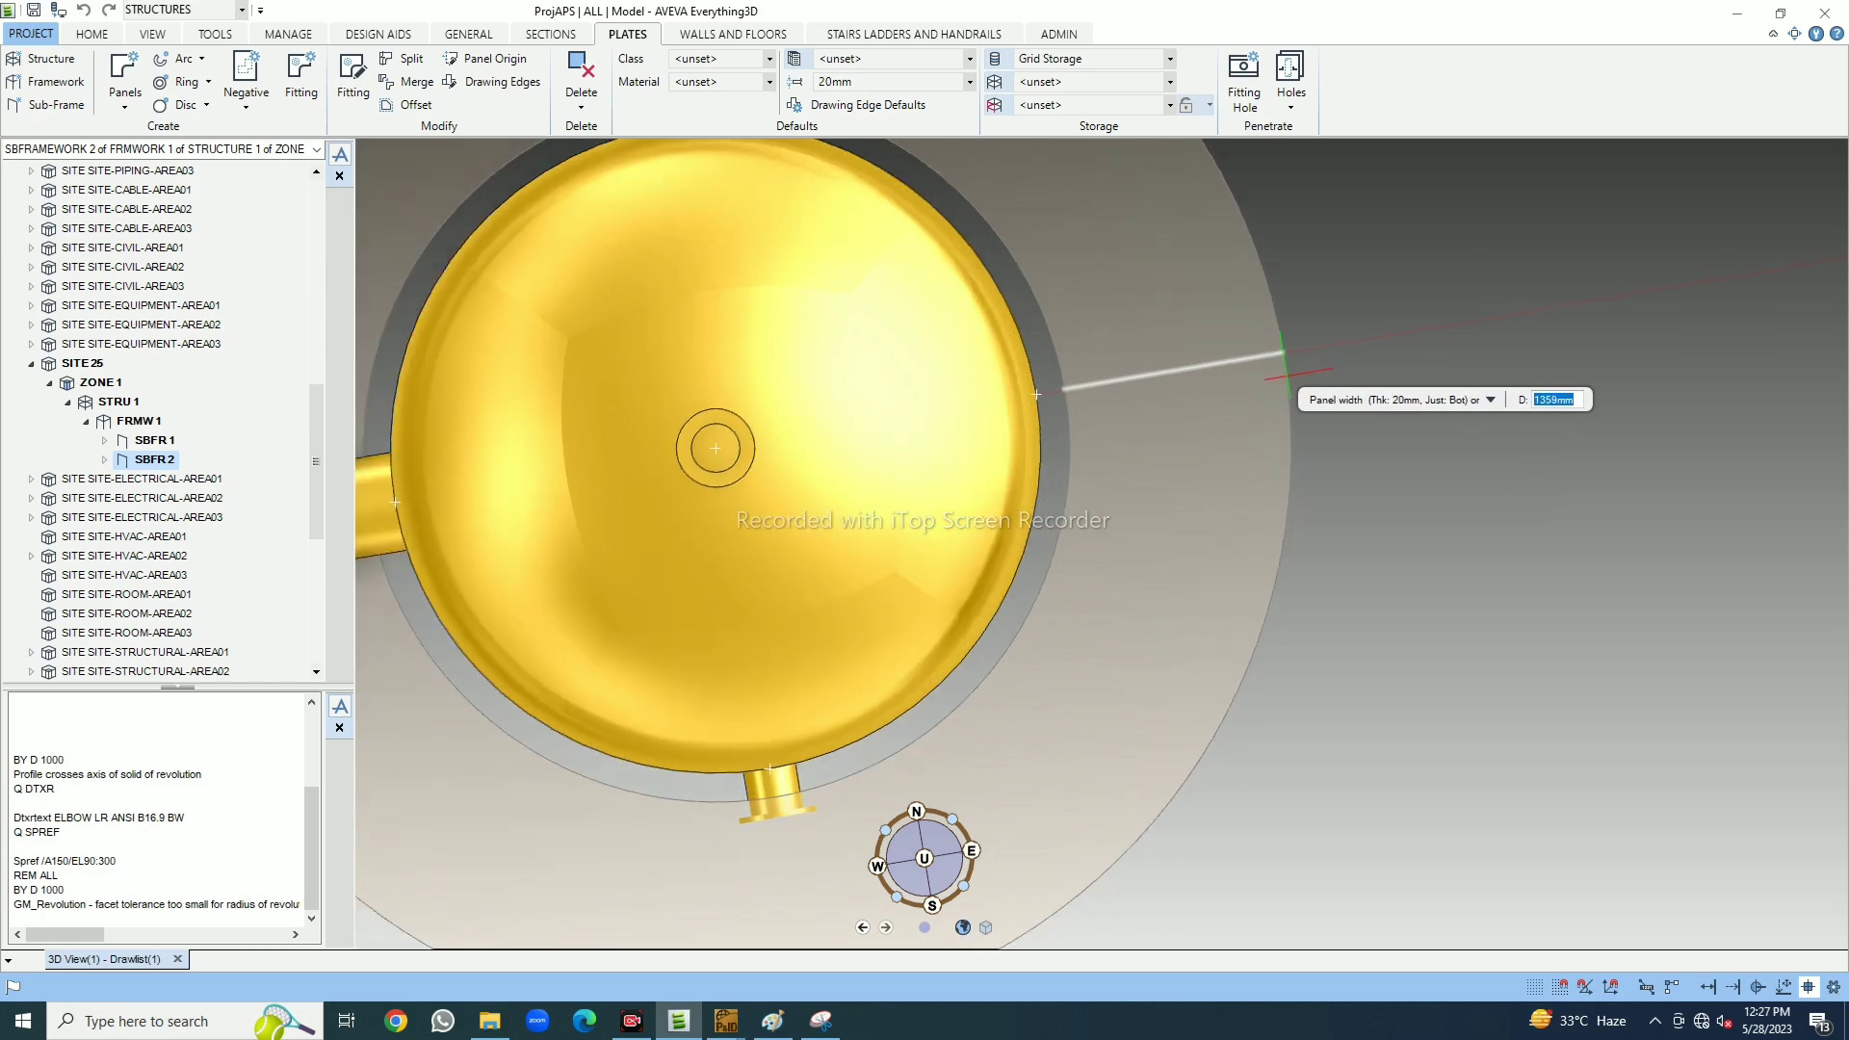
pyautogui.scroll(-1, 1280, 356)
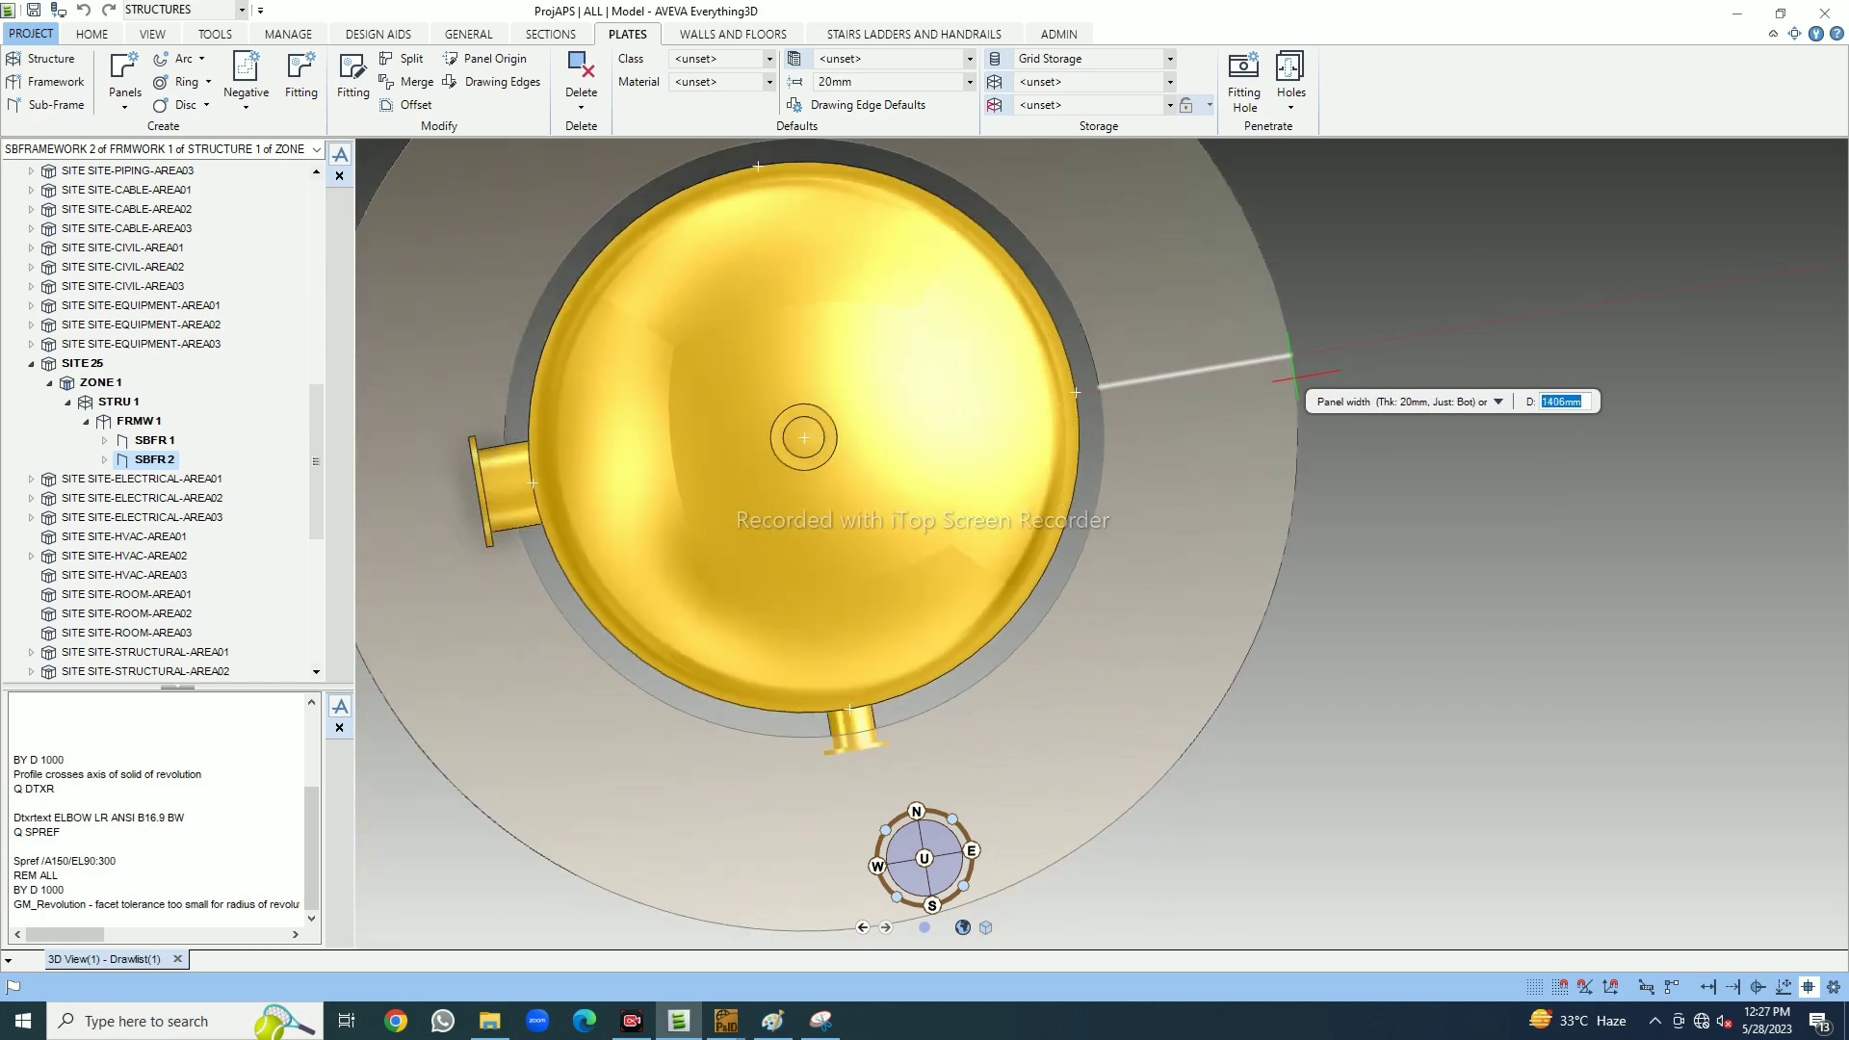
pyautogui.scroll(-2, 1291, 356)
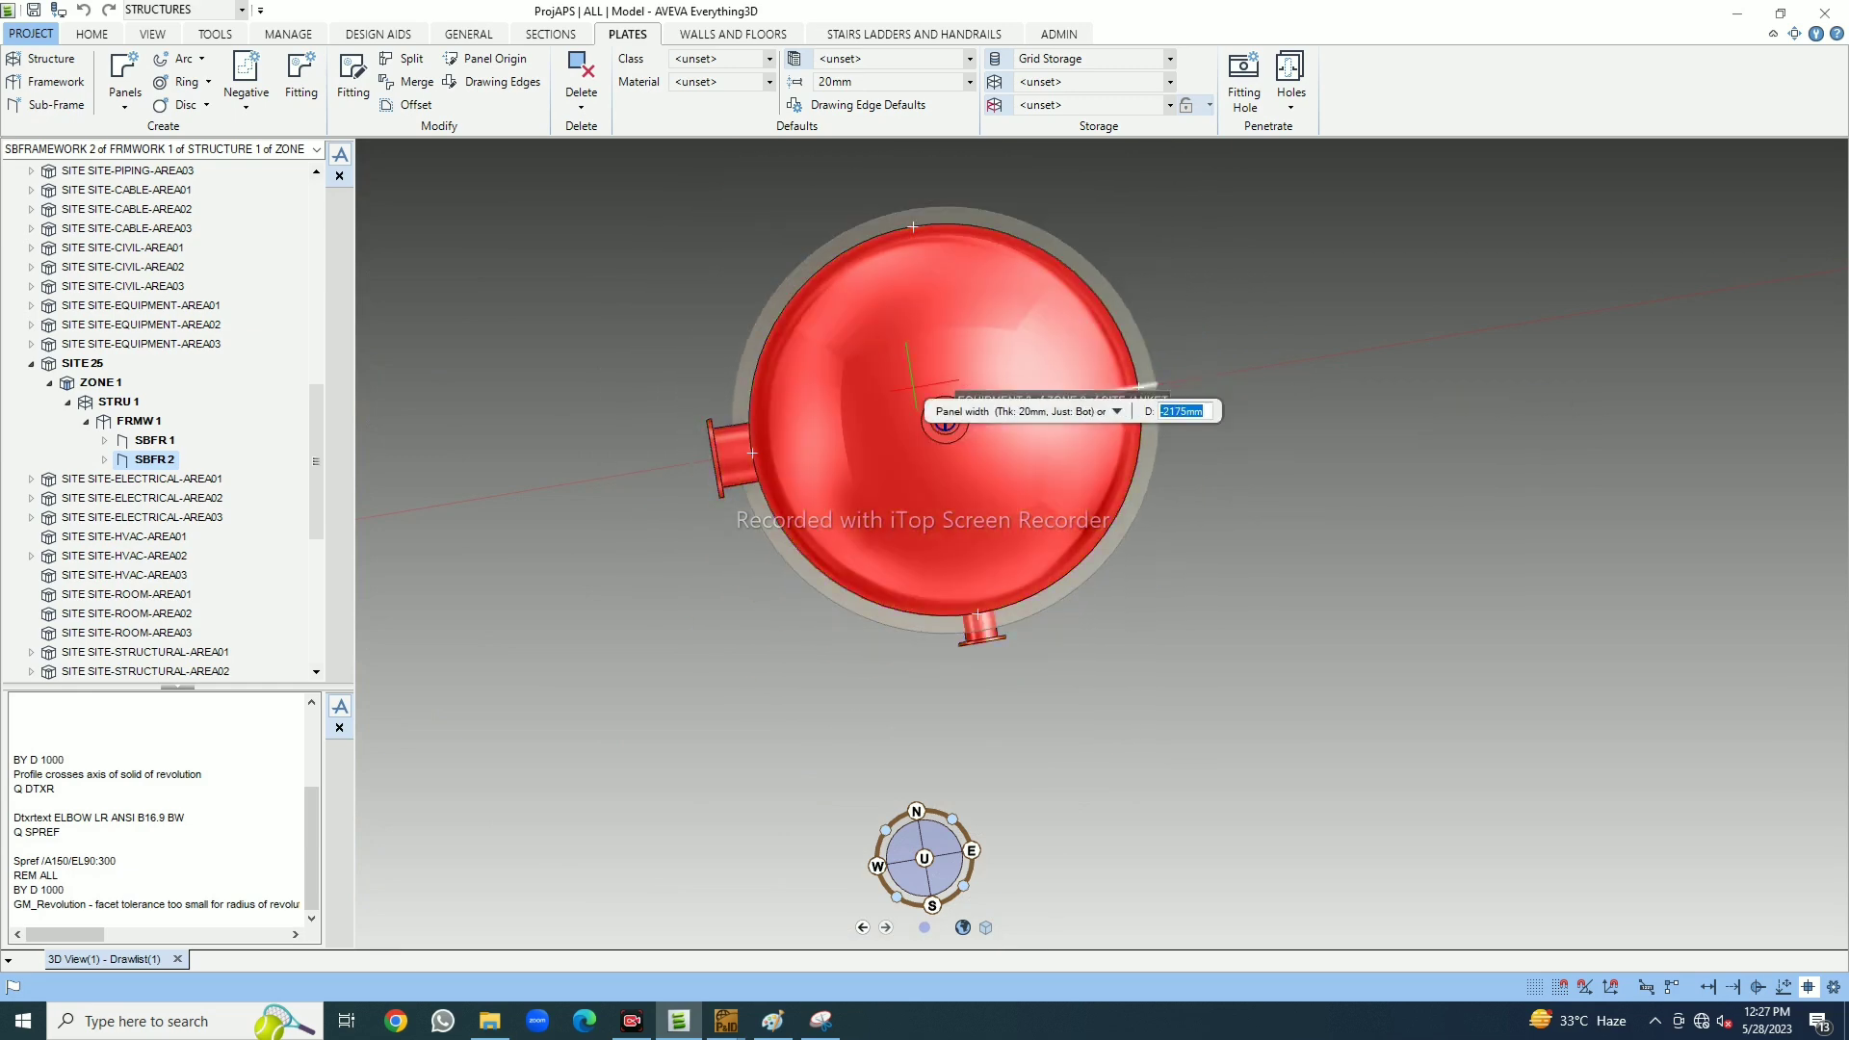
pyautogui.scroll(4, 752, 419)
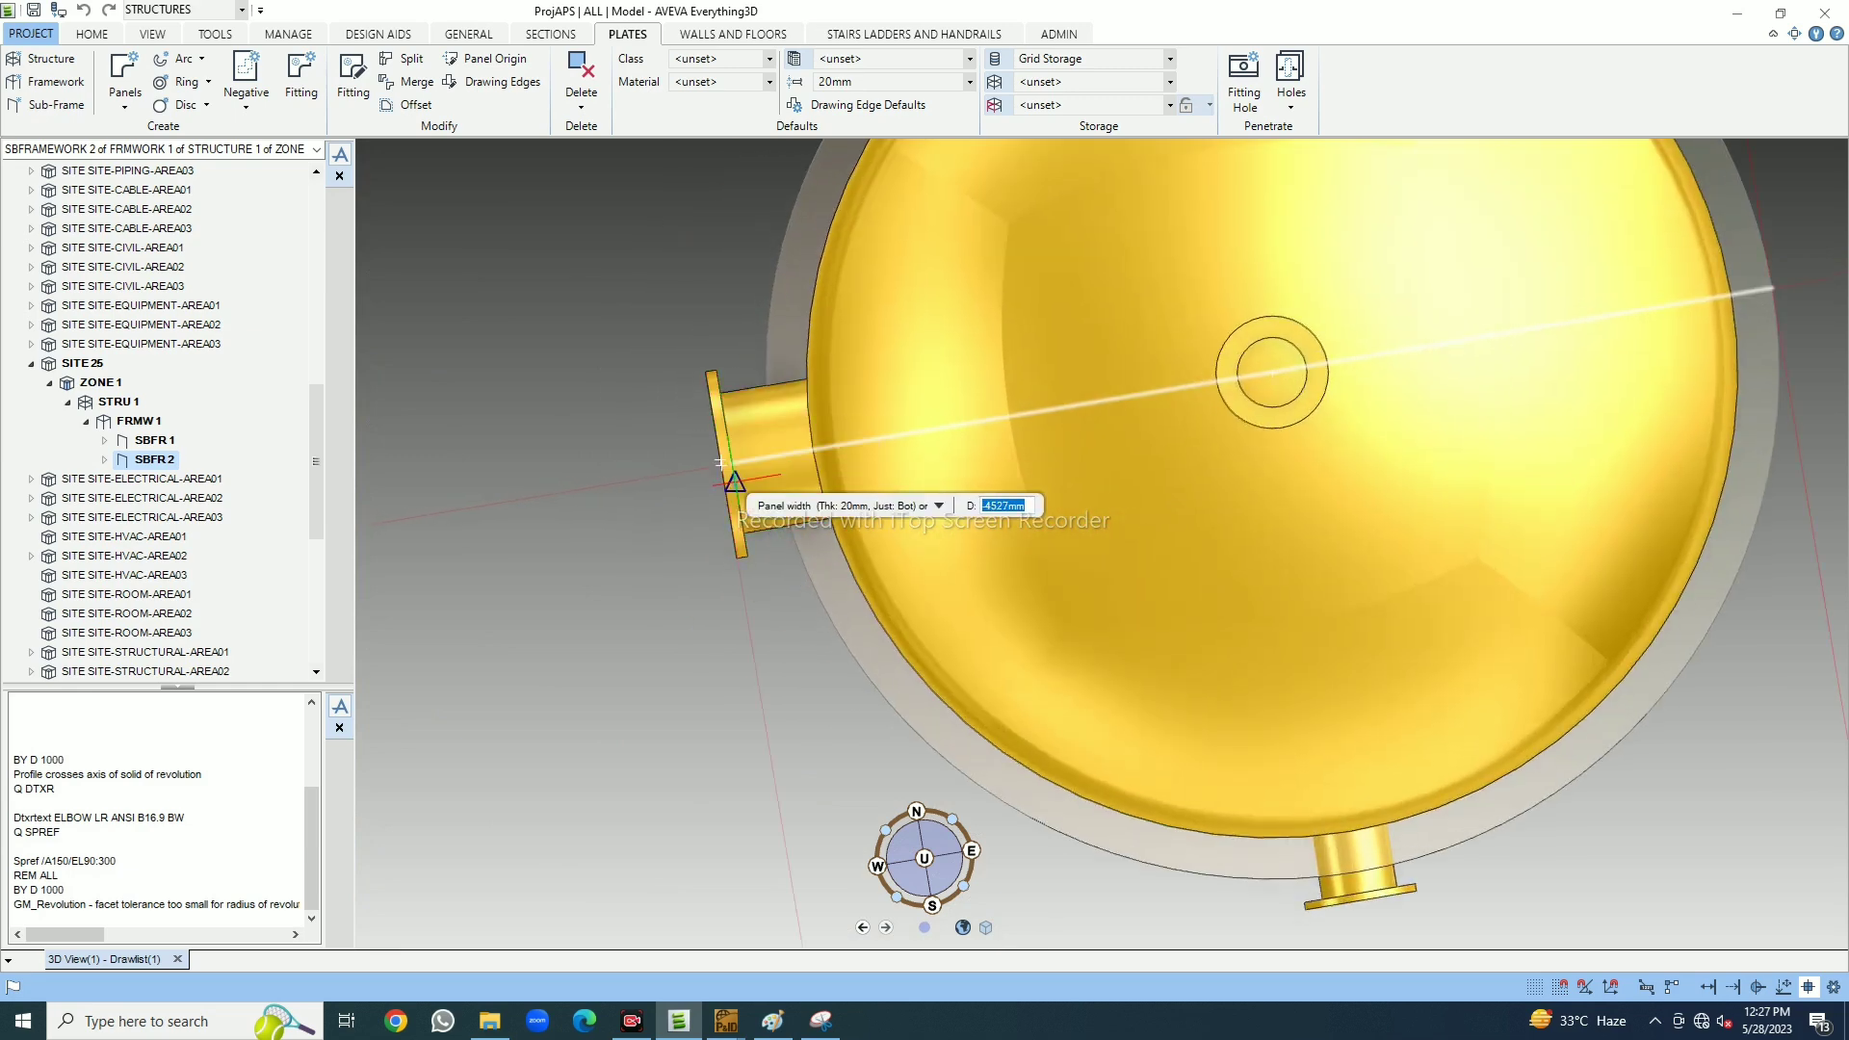
pyautogui.scroll(-3, 720, 460)
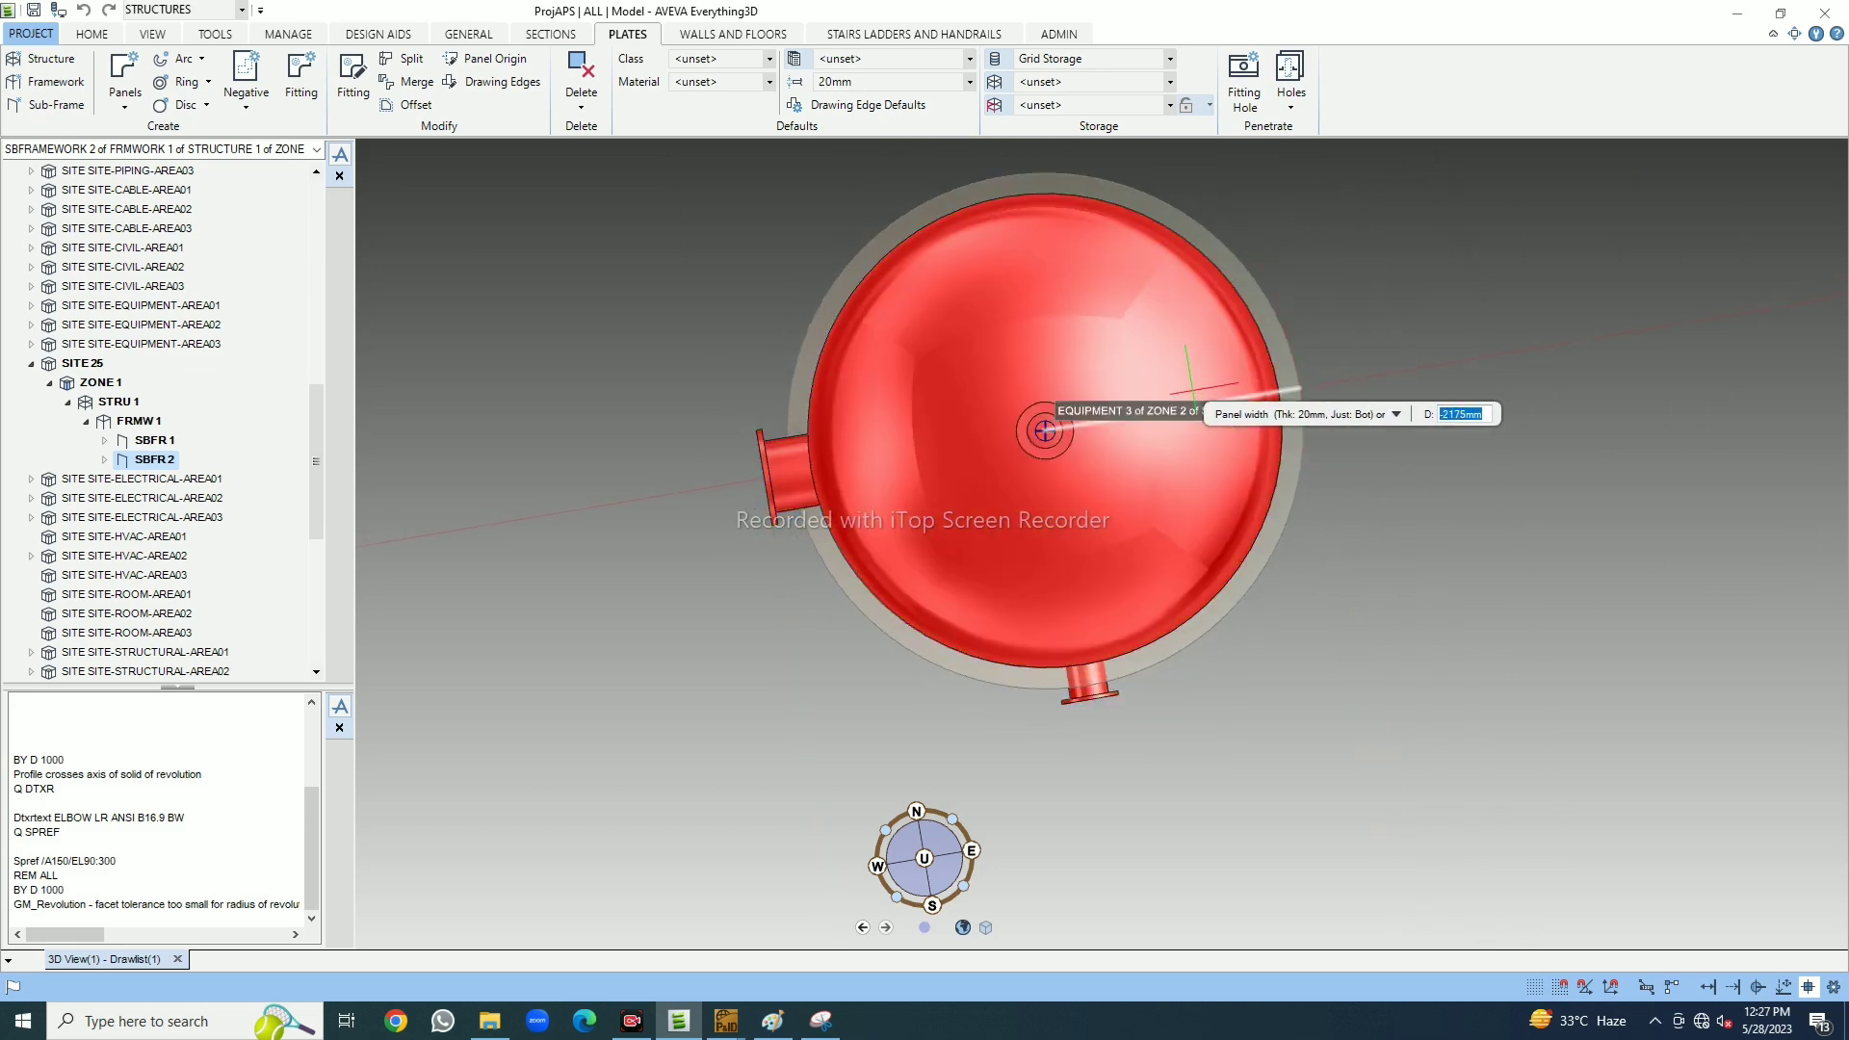
# Set the ring panel width to 1000mm
pyautogui.click(1045, 431)
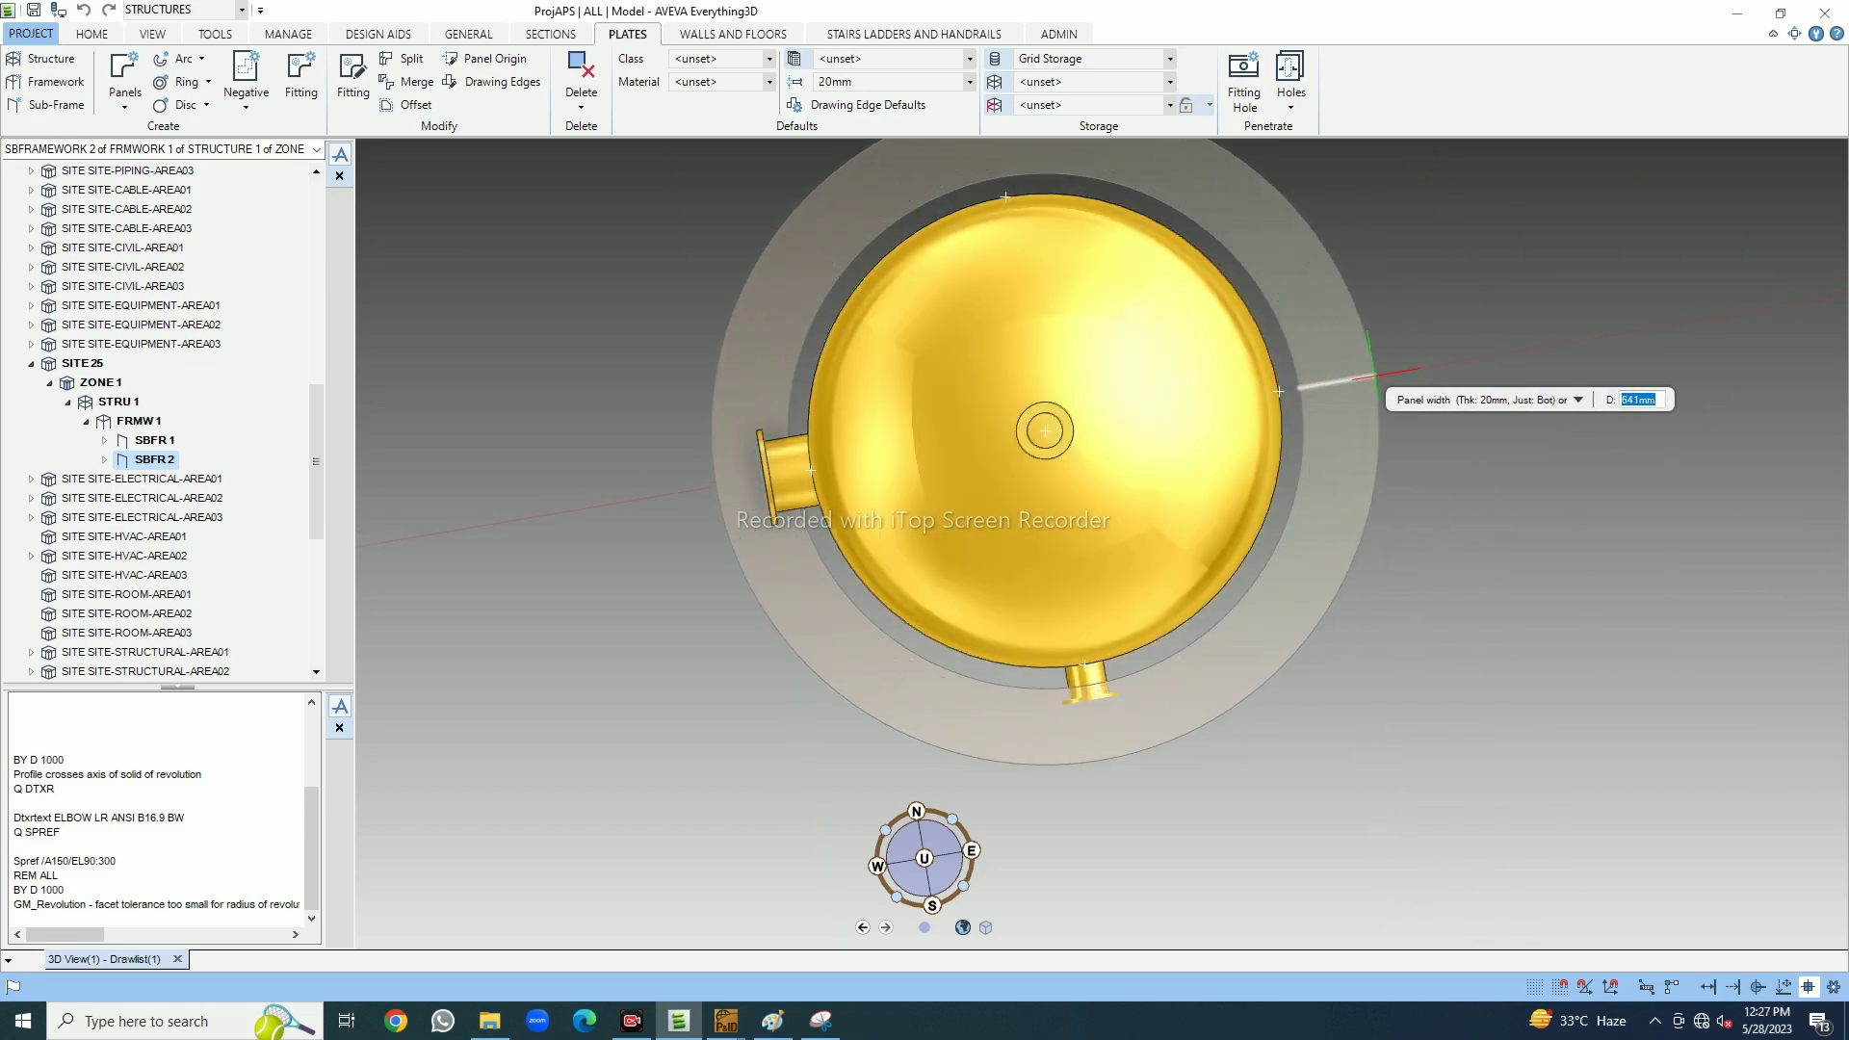
pyautogui.write('1')
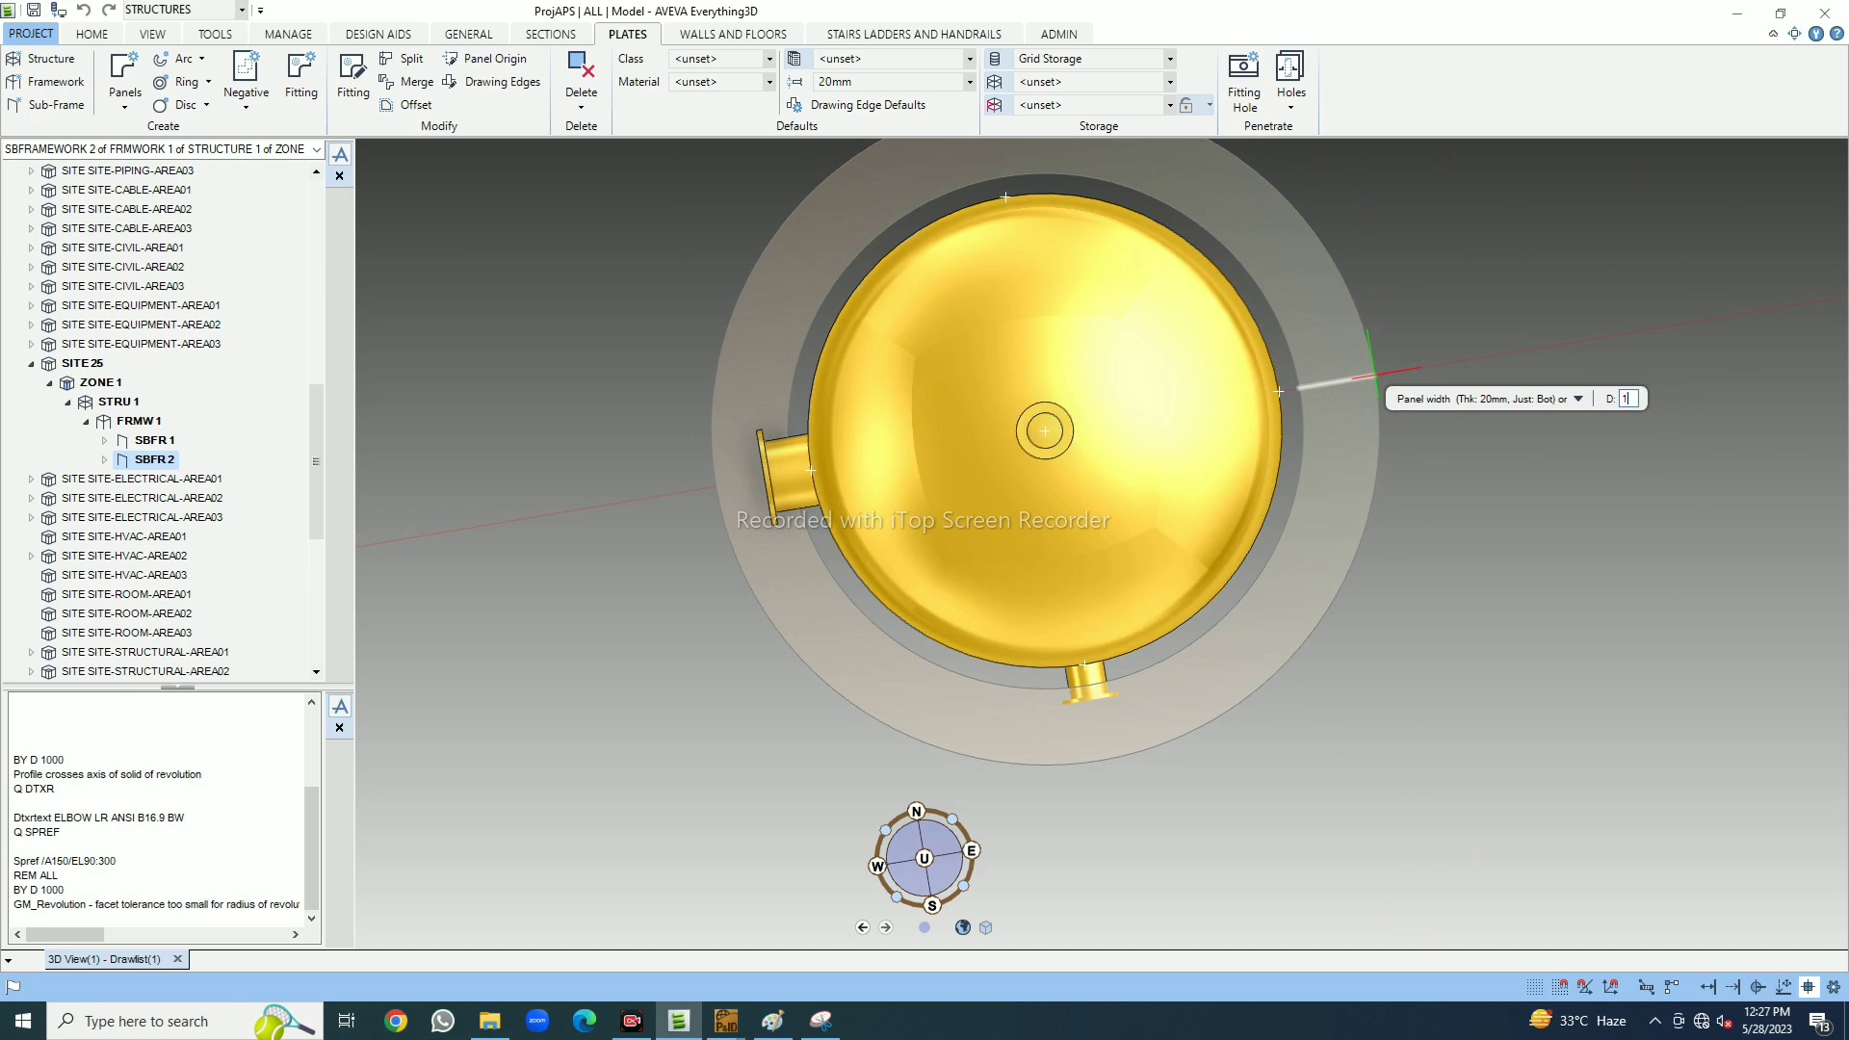
pyautogui.write('000')
pyautogui.press('Return')
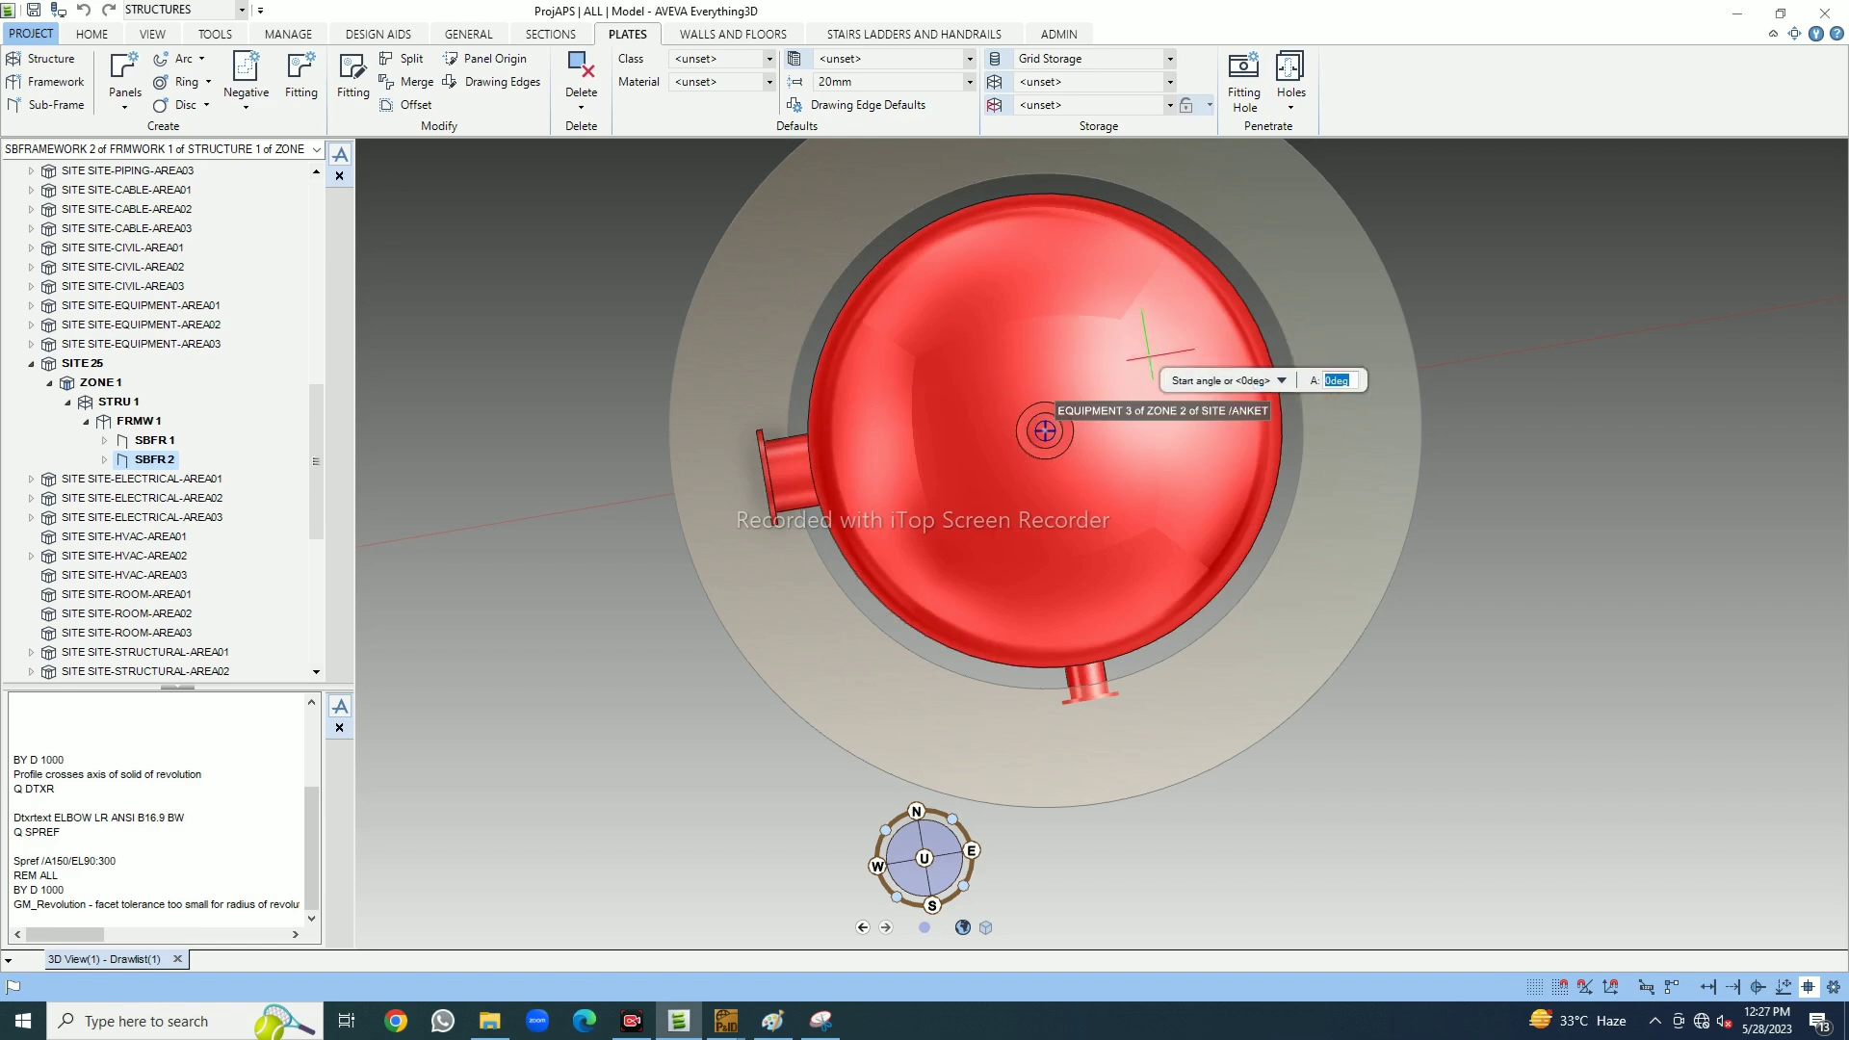
pyautogui.scroll(-2, 1173, 472)
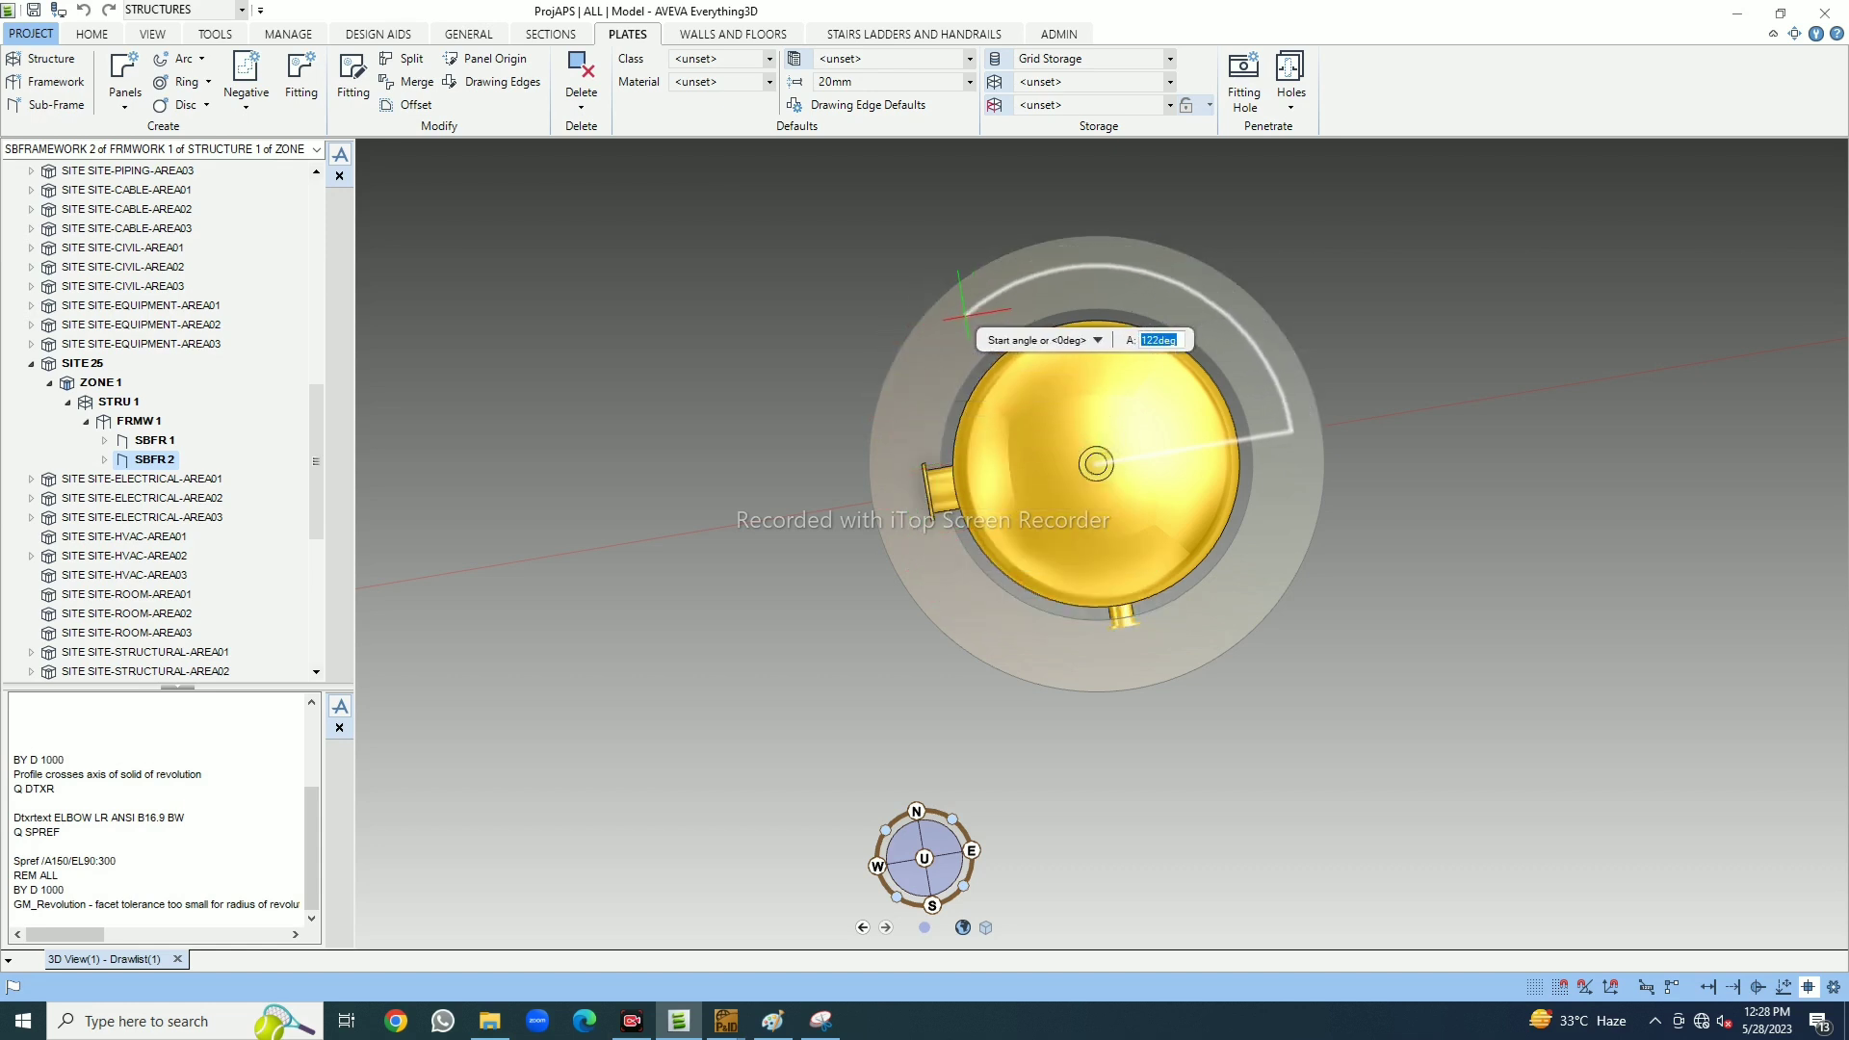
# Enter a 135-degree start angle and a 90-degree sweep to create the panel
pyautogui.write('13')
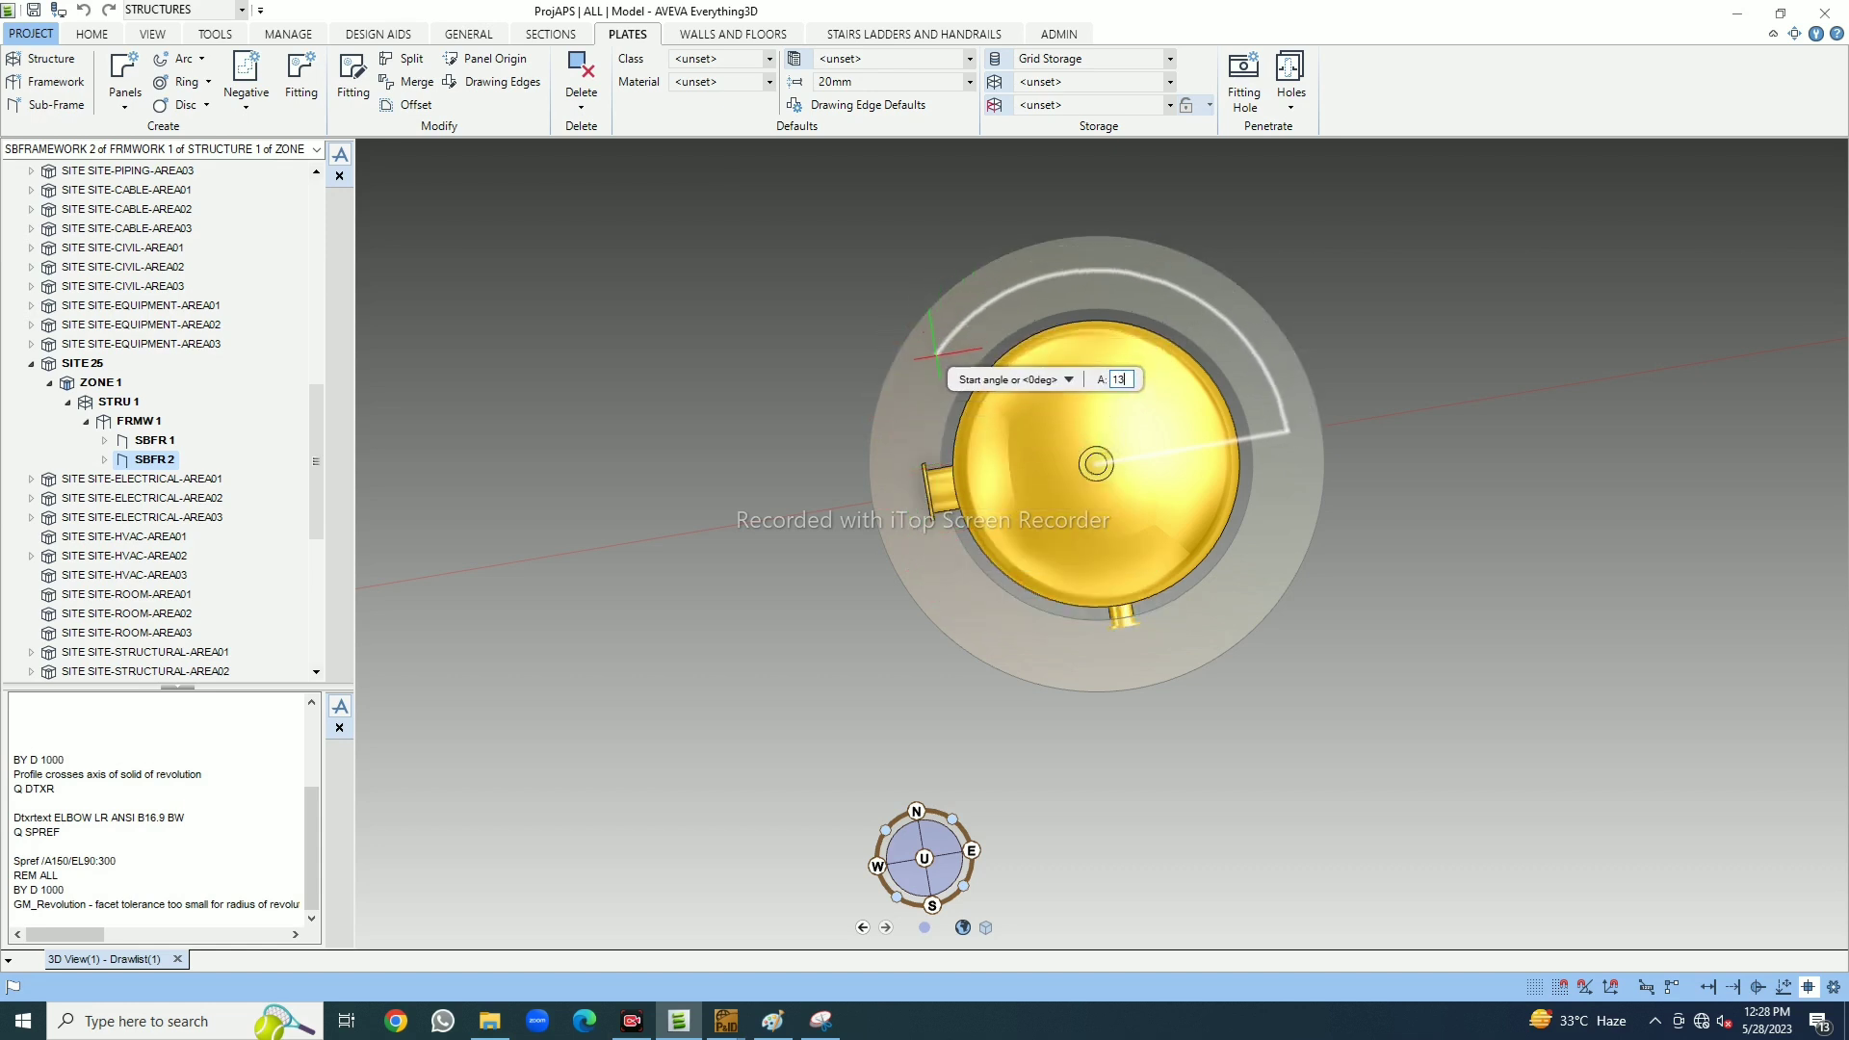
pyautogui.write('5')
pyautogui.press('Return')
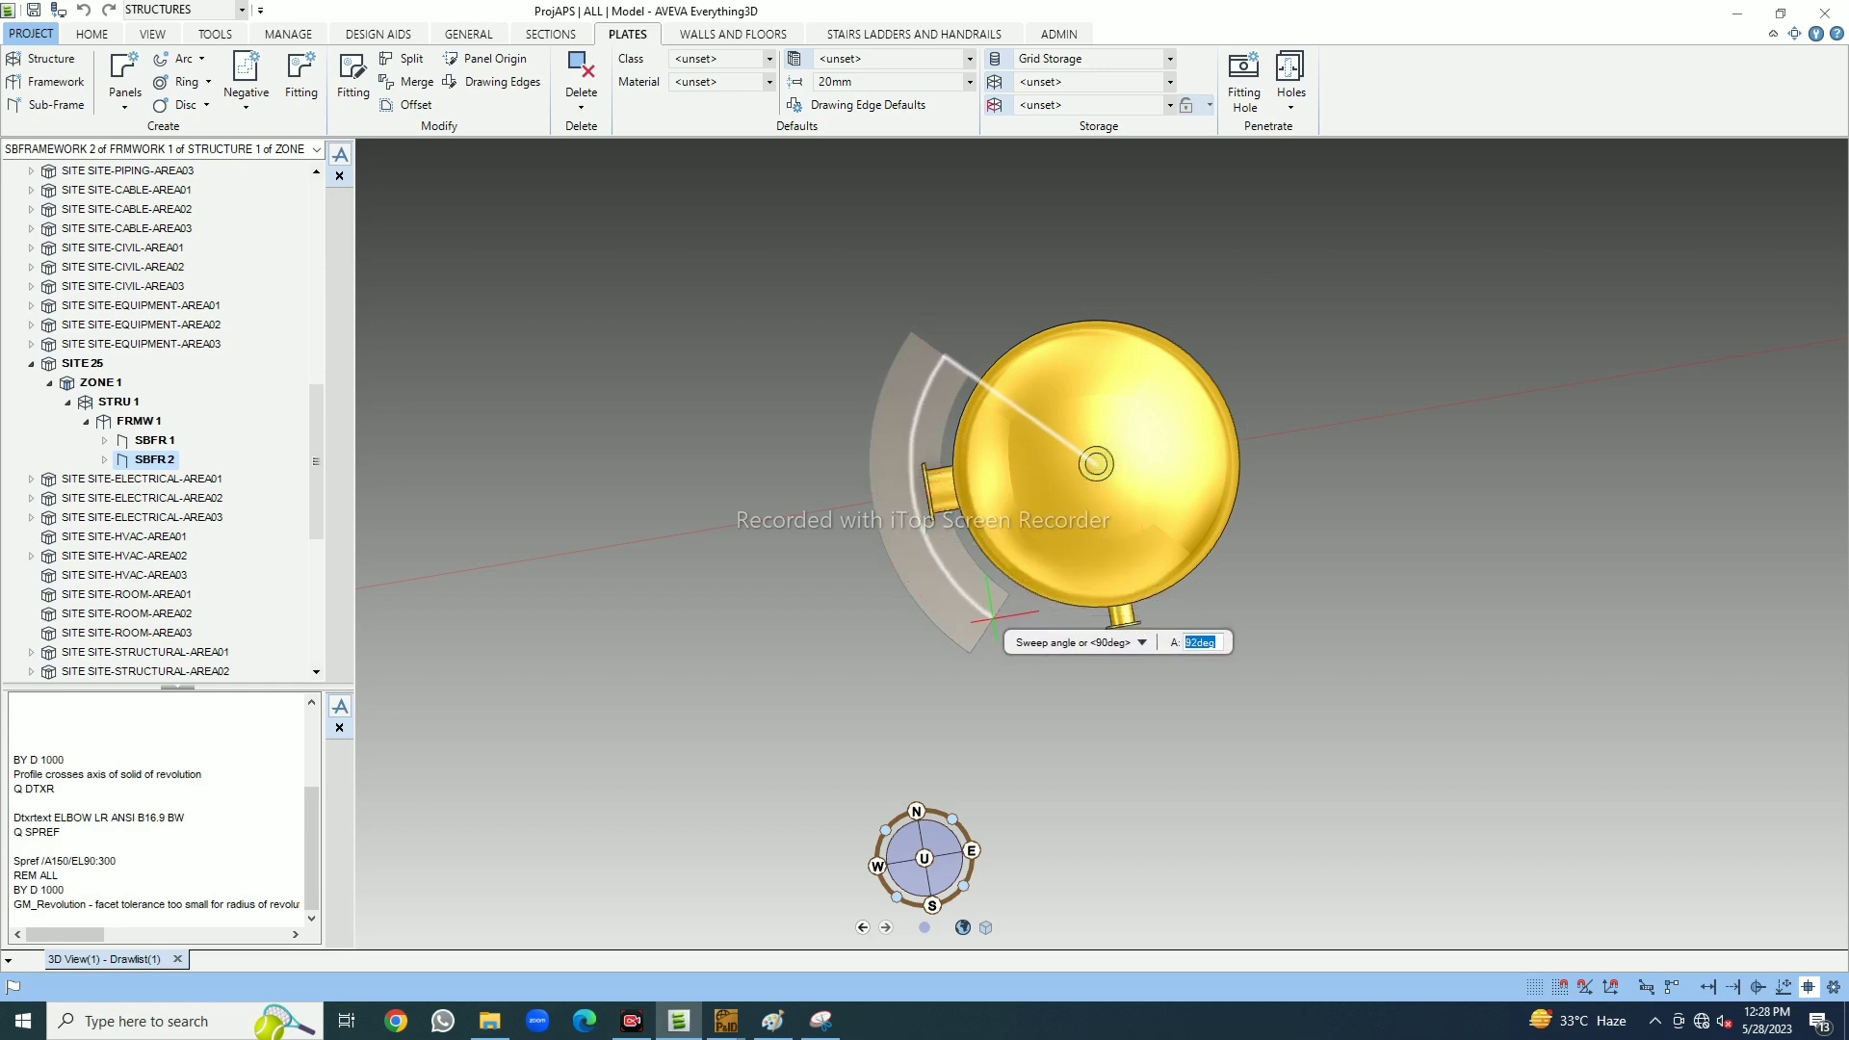
pyautogui.write('90')
pyautogui.press('Return')
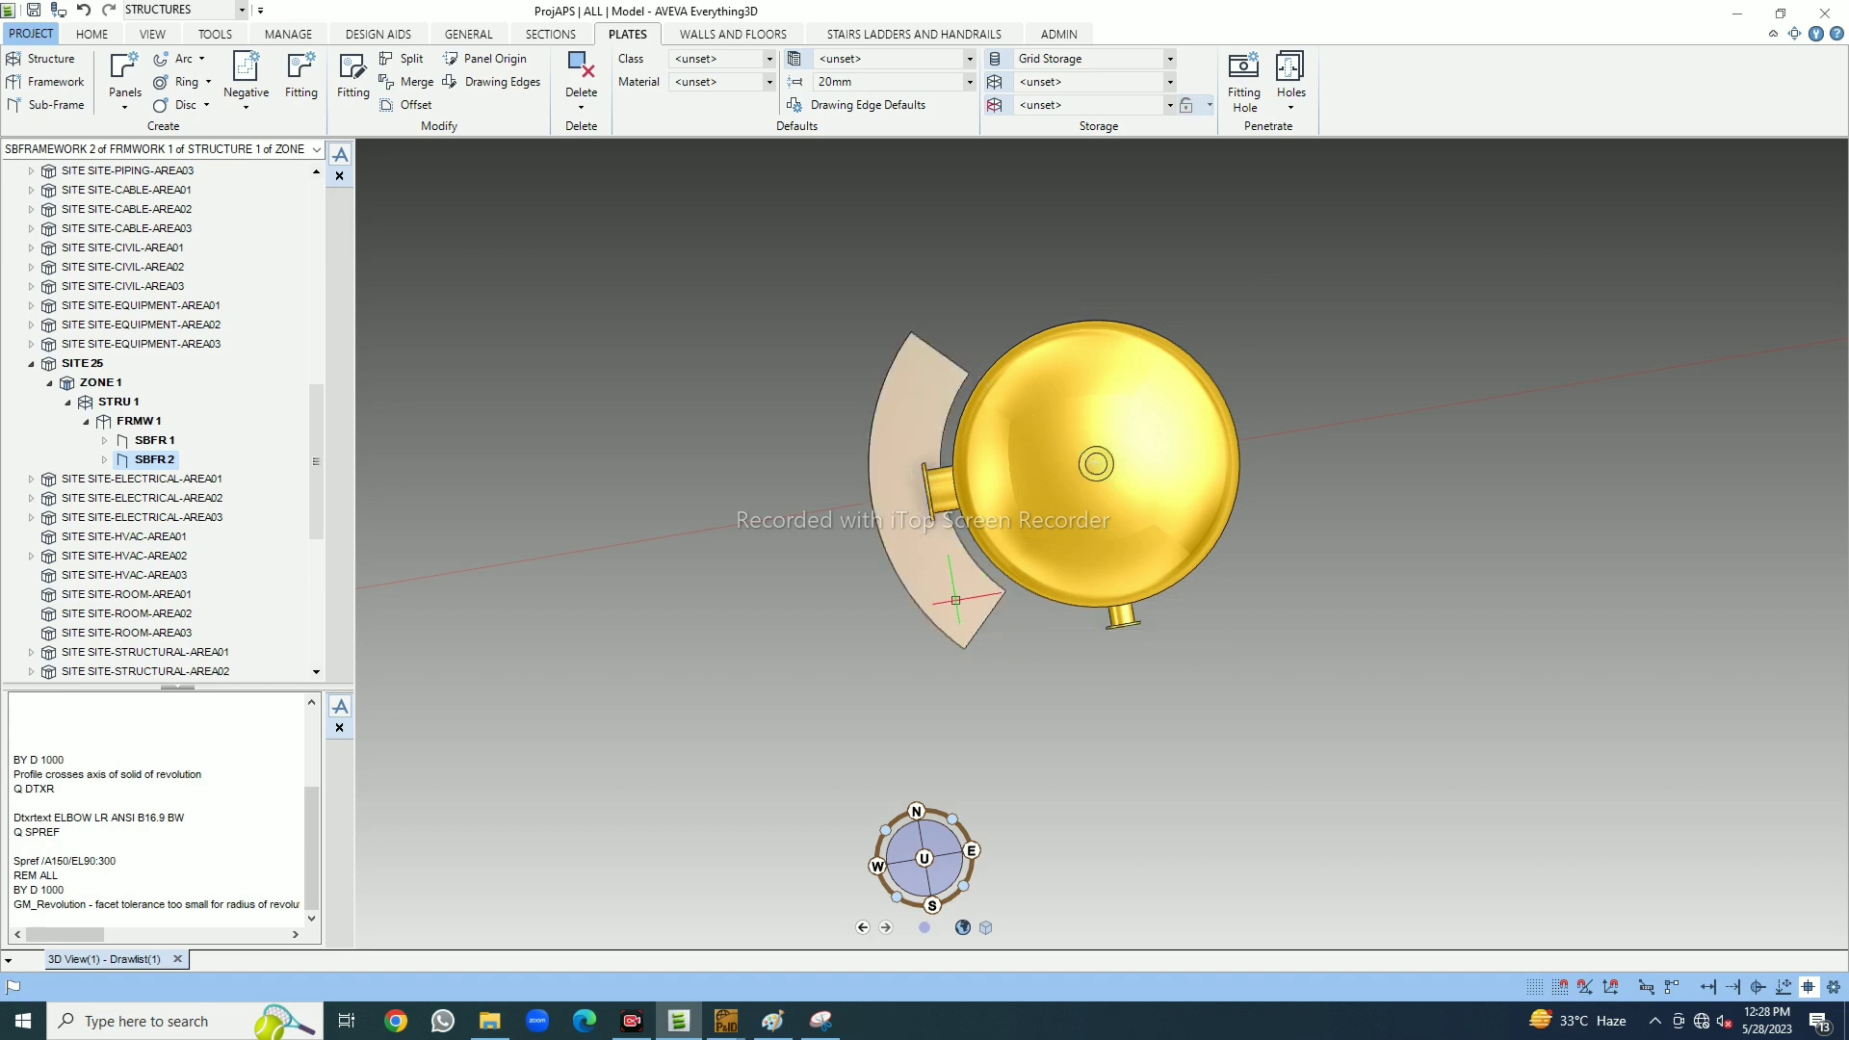
# Select PANE 1 under SBFR 2 and lower it 1000 mm with BY D 1000
pyautogui.moveTo(955, 596); pyautogui.dragTo(1057, 256, button='middle')
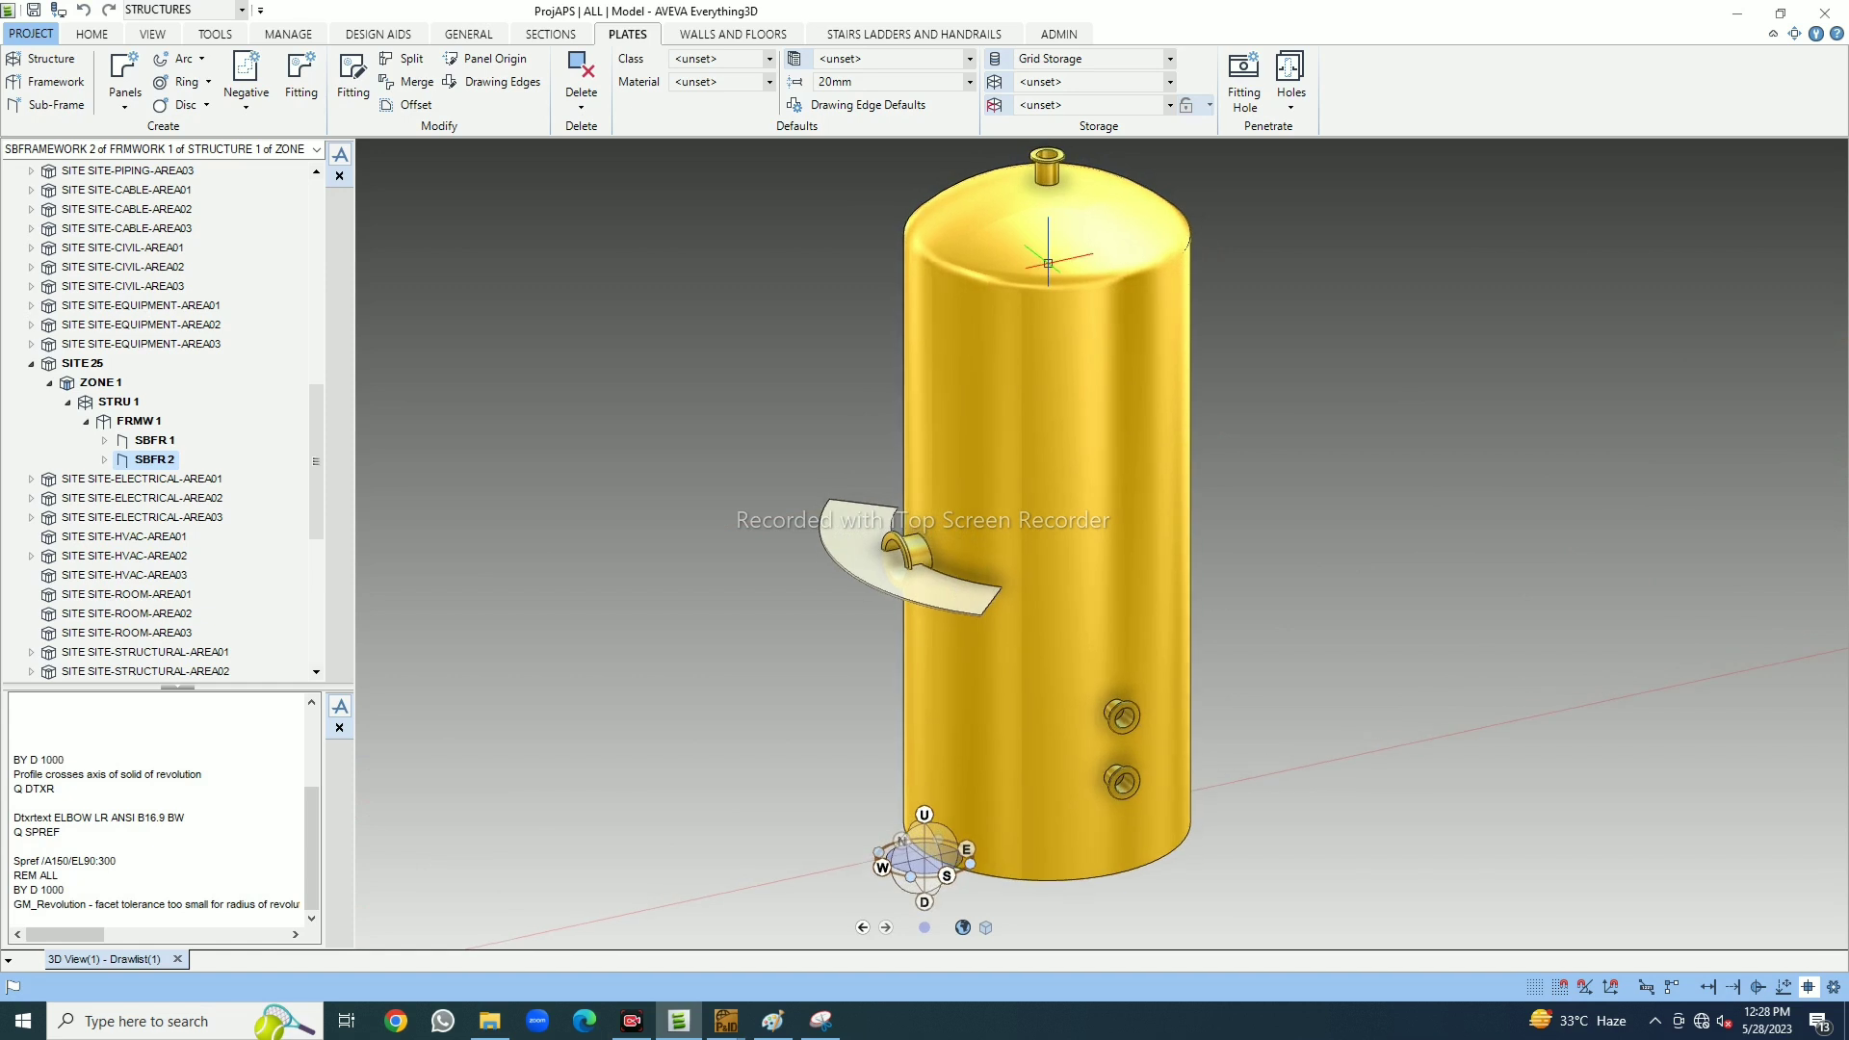
pyautogui.scroll(3, 911, 605)
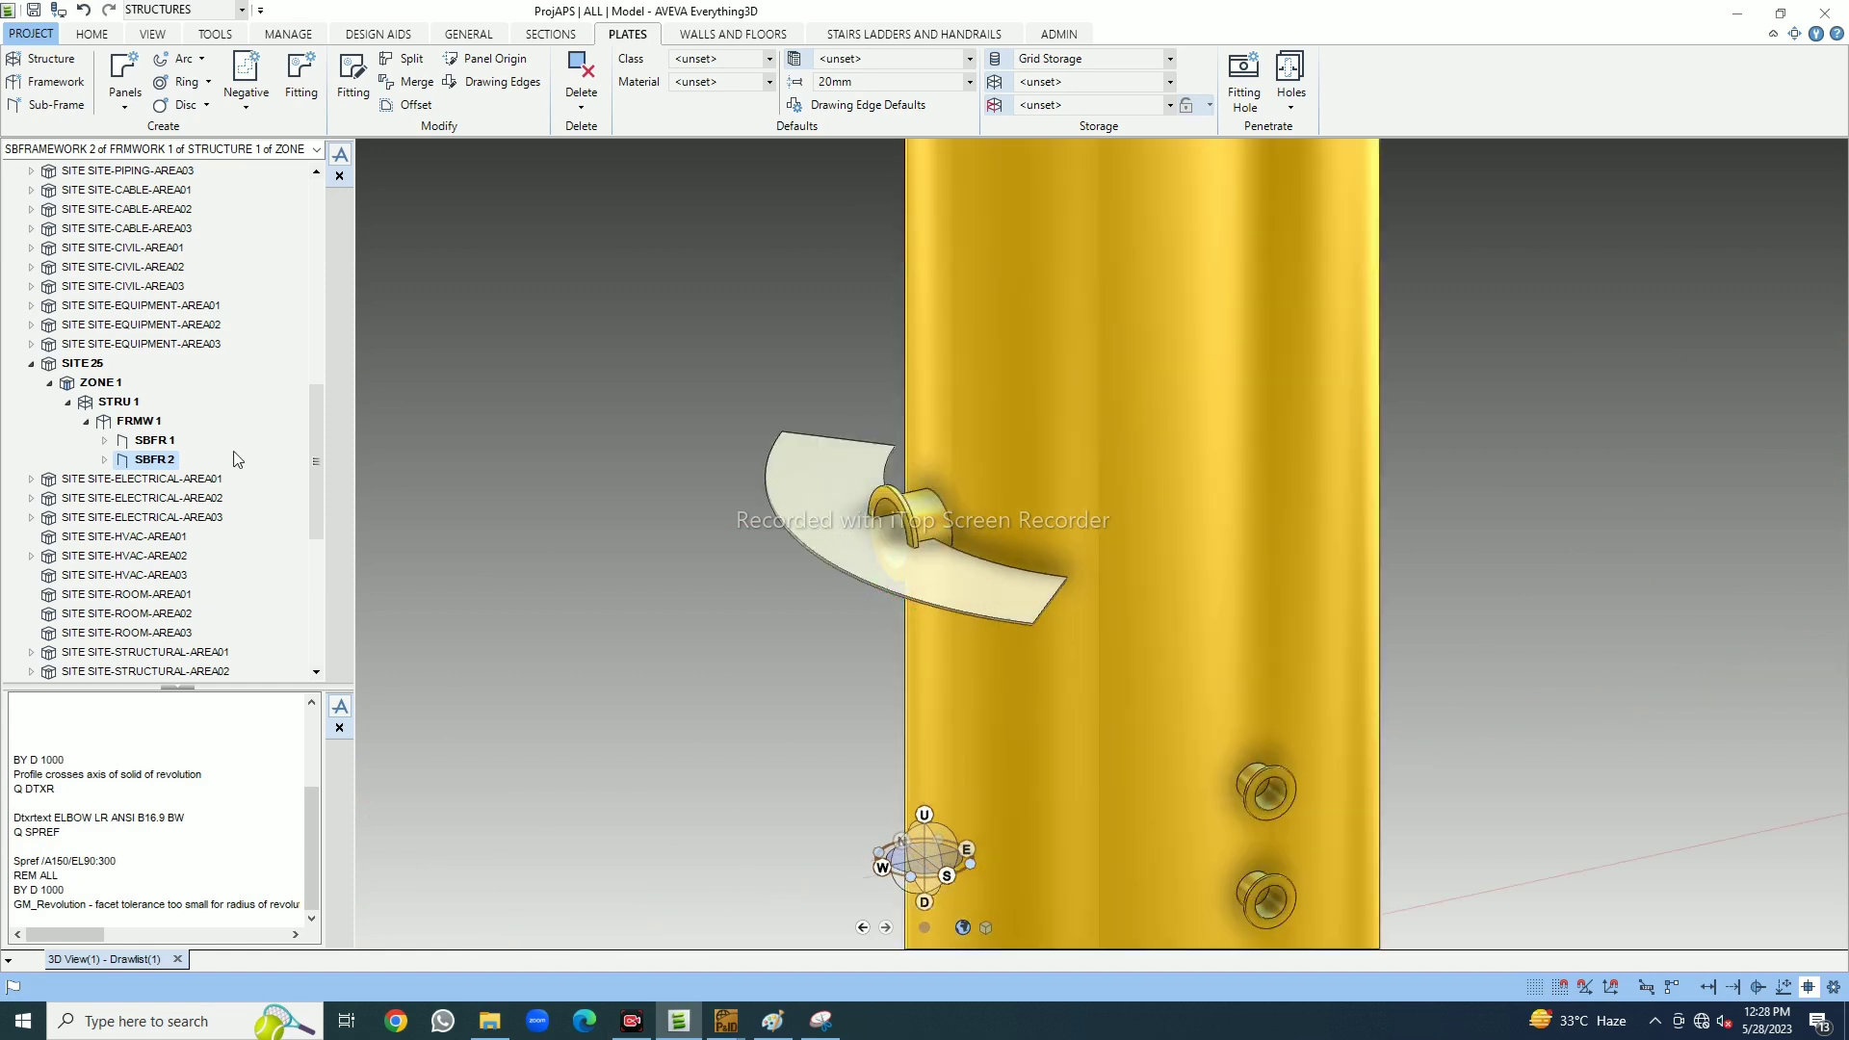
pyautogui.doubleClick(130, 462)
pyautogui.click(168, 479)
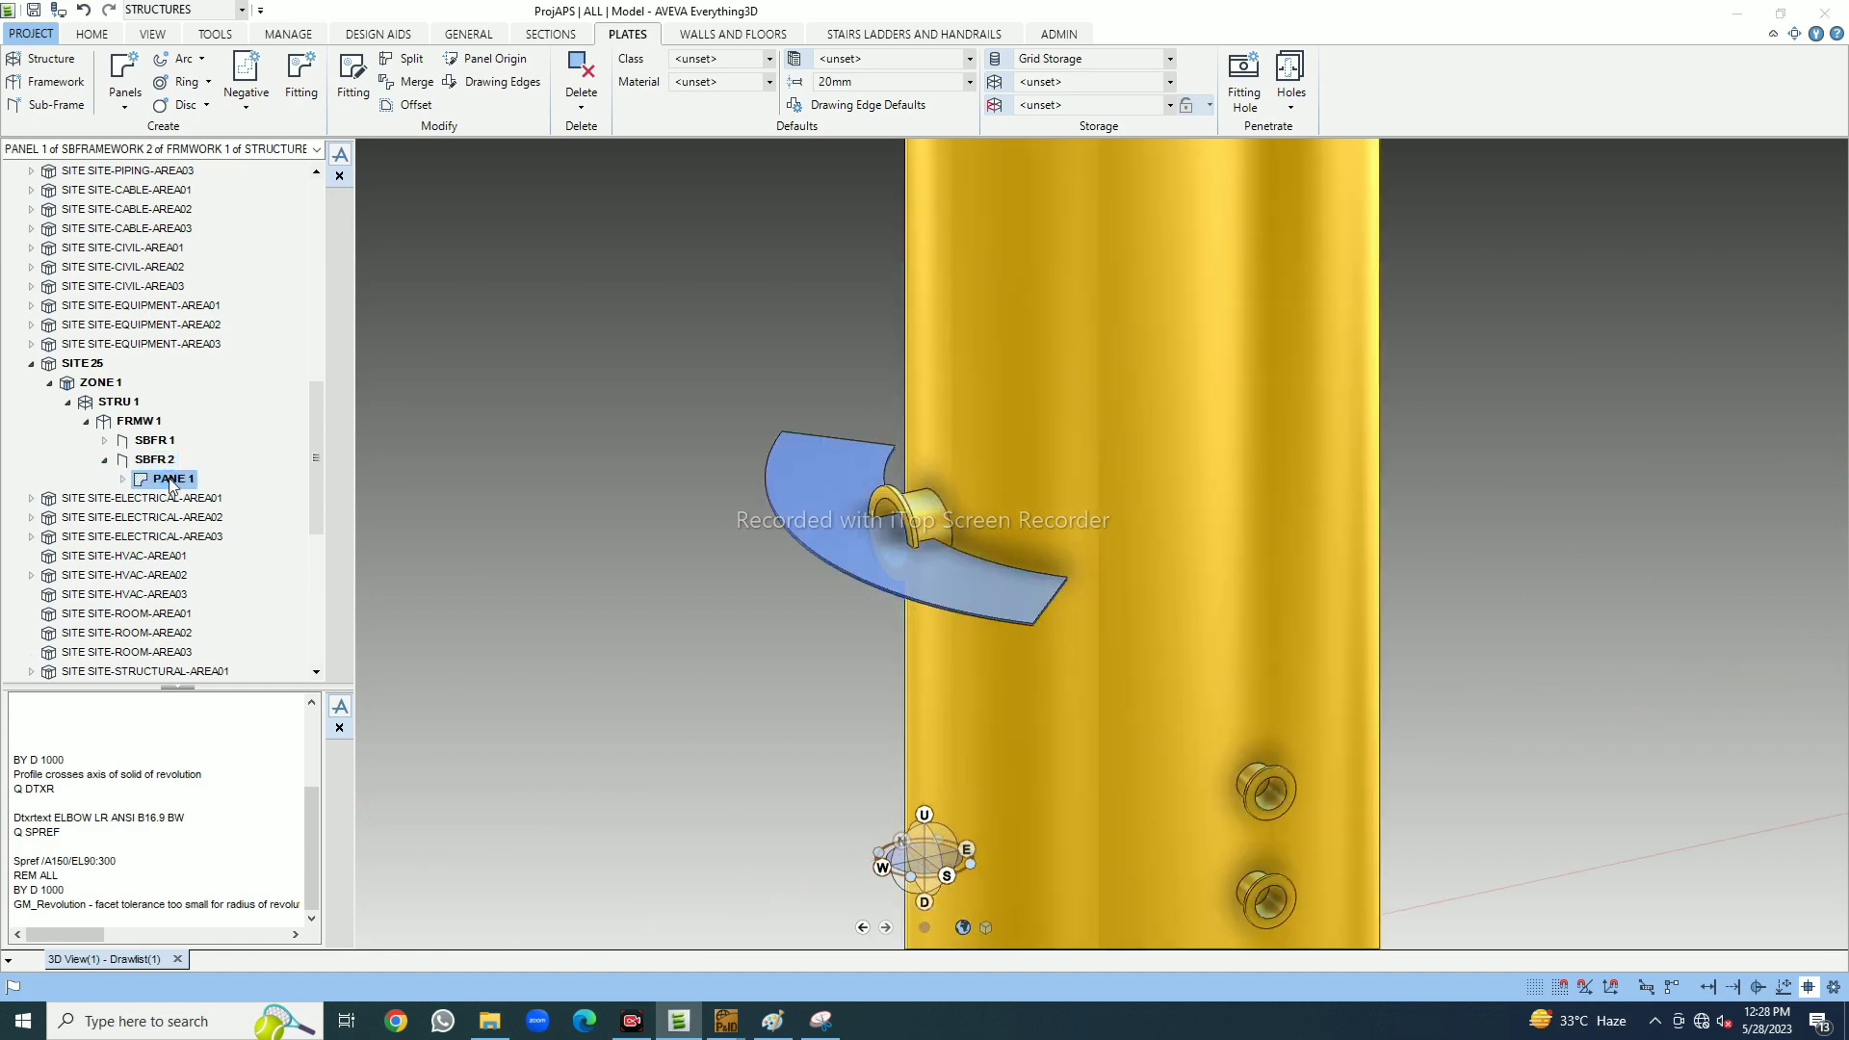
pyautogui.doubleClick(72, 892)
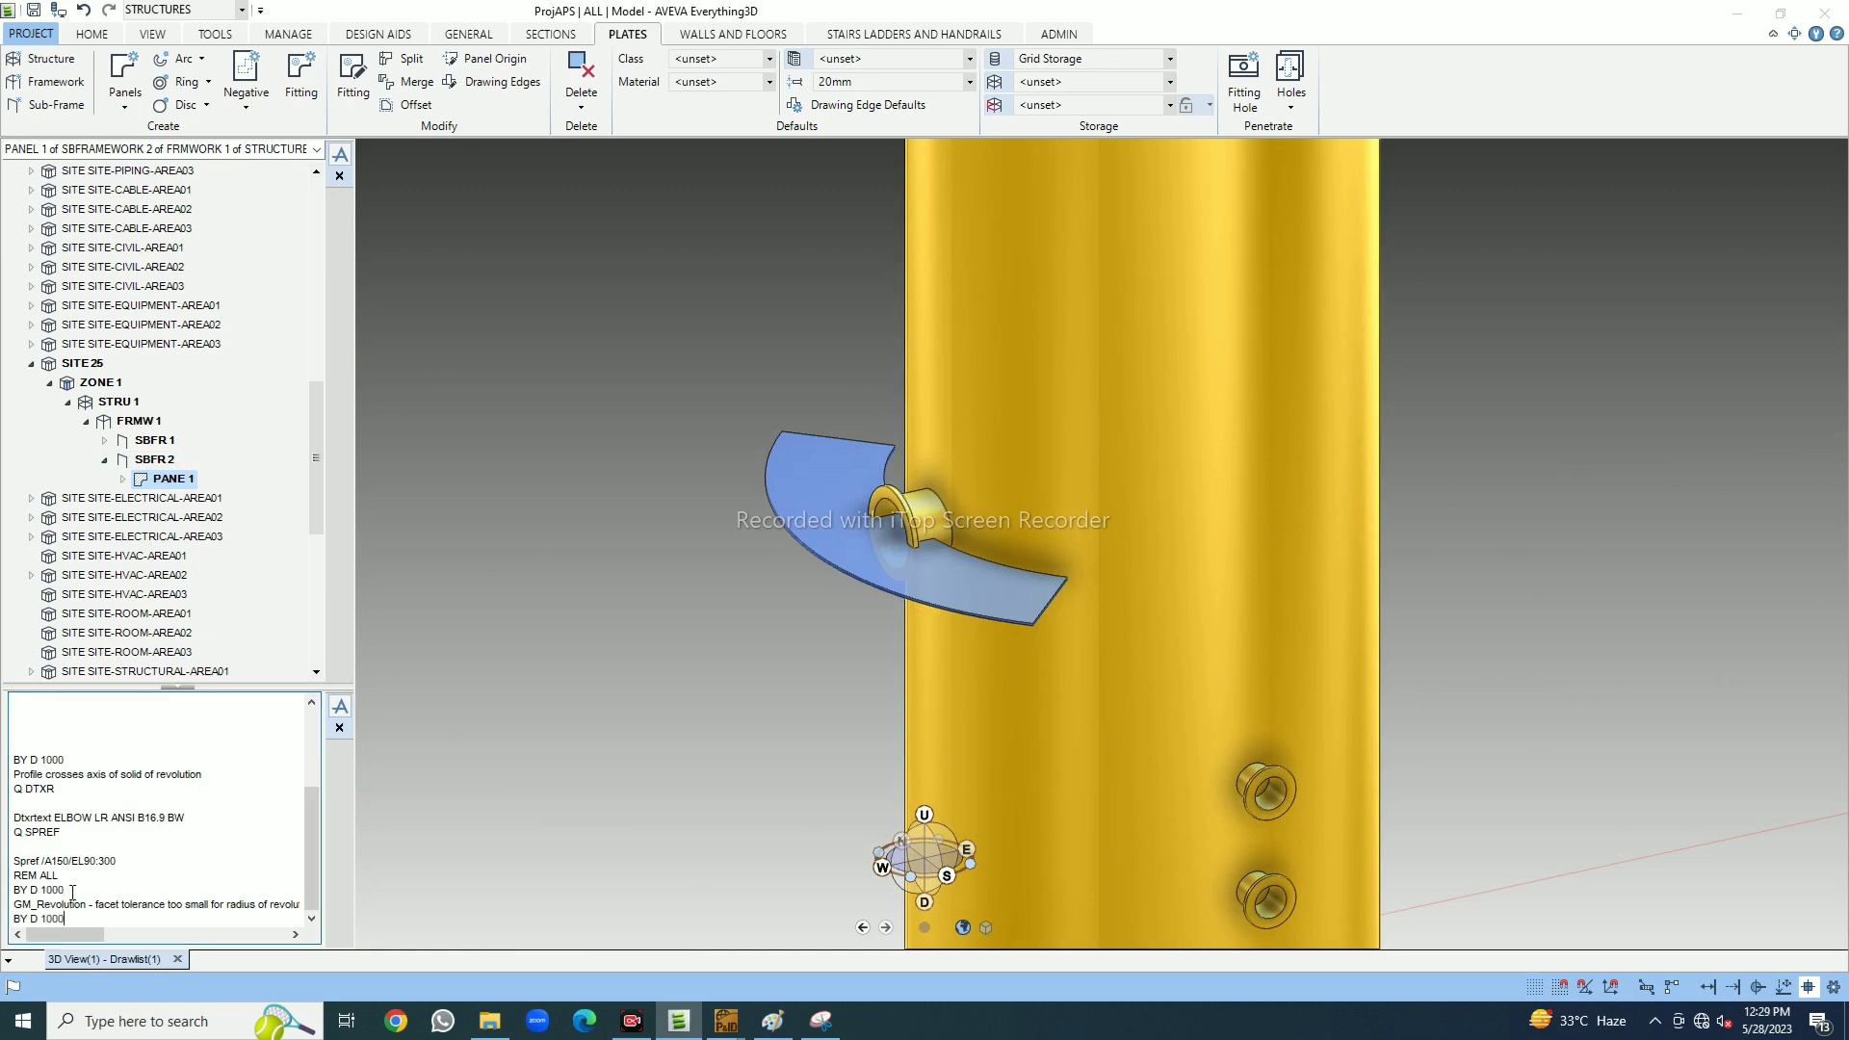
pyautogui.press('Return')
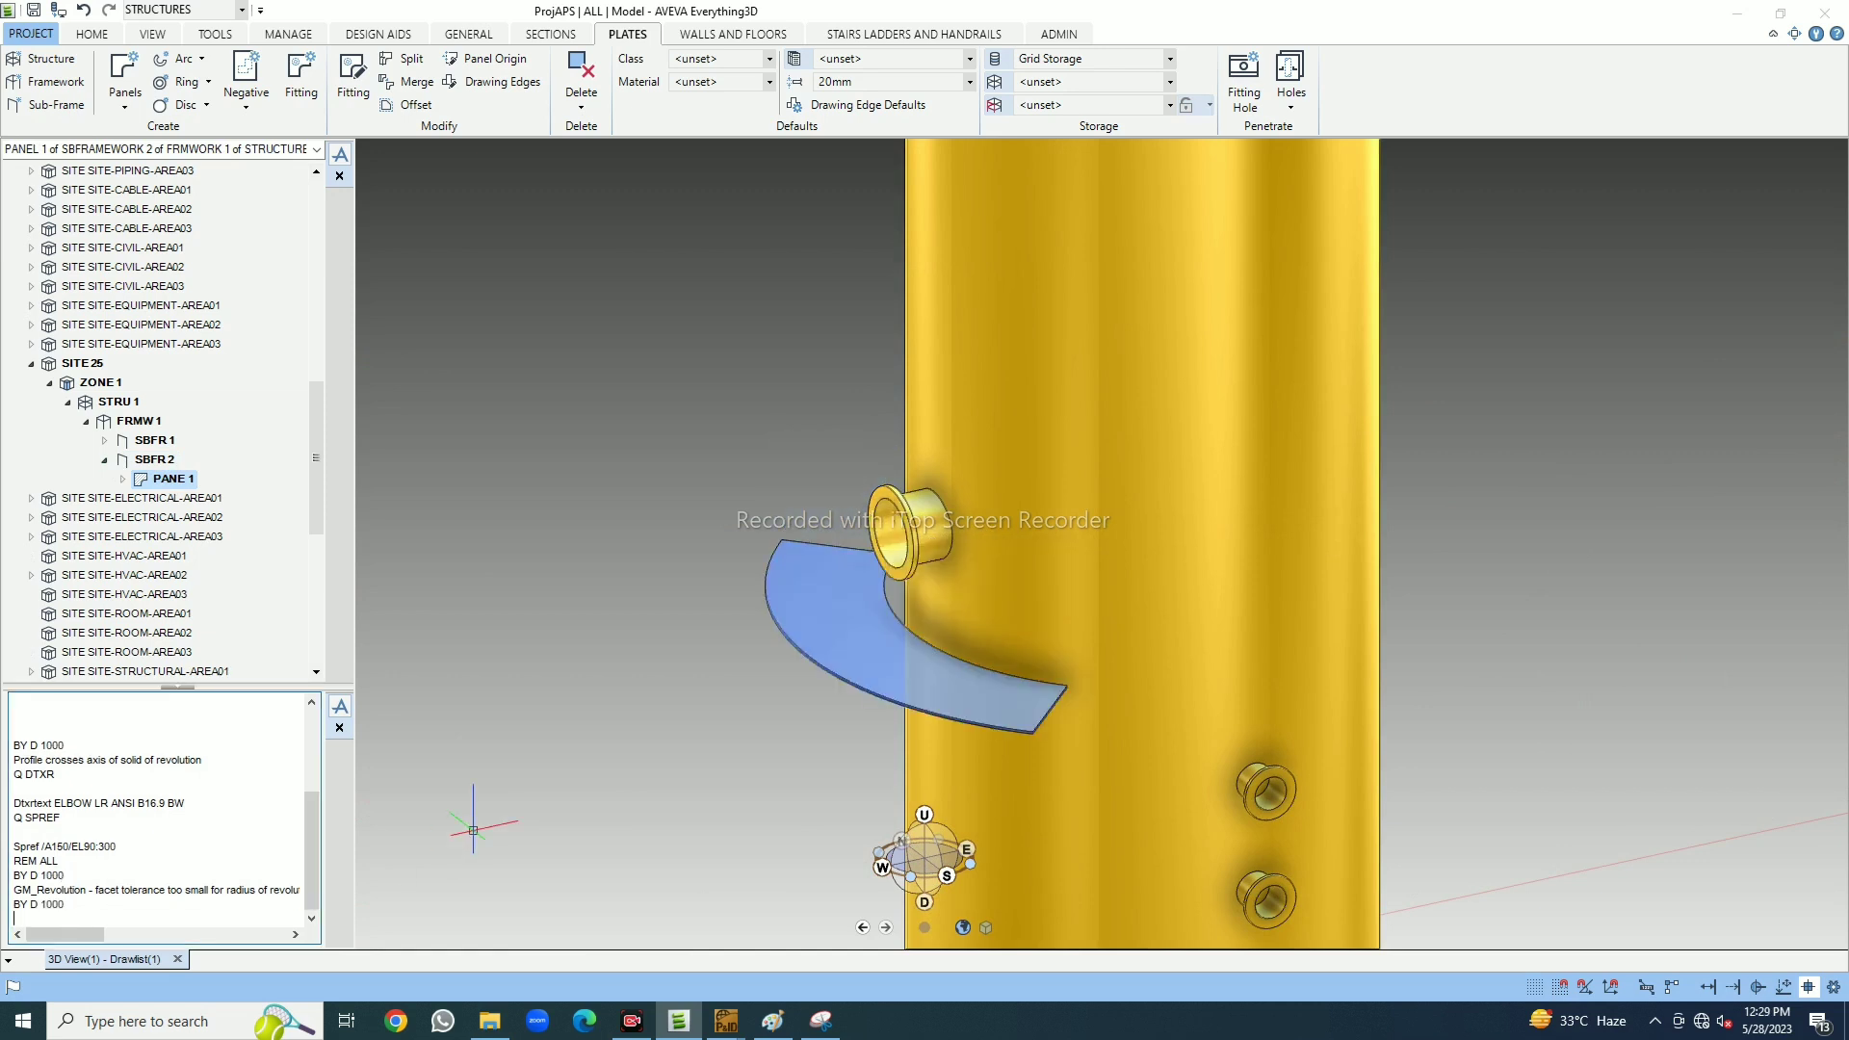
# Switch the 3D view to a plan view looking down on the vessel
pyautogui.moveTo(880, 551); pyautogui.dragTo(900, 563, button='middle')
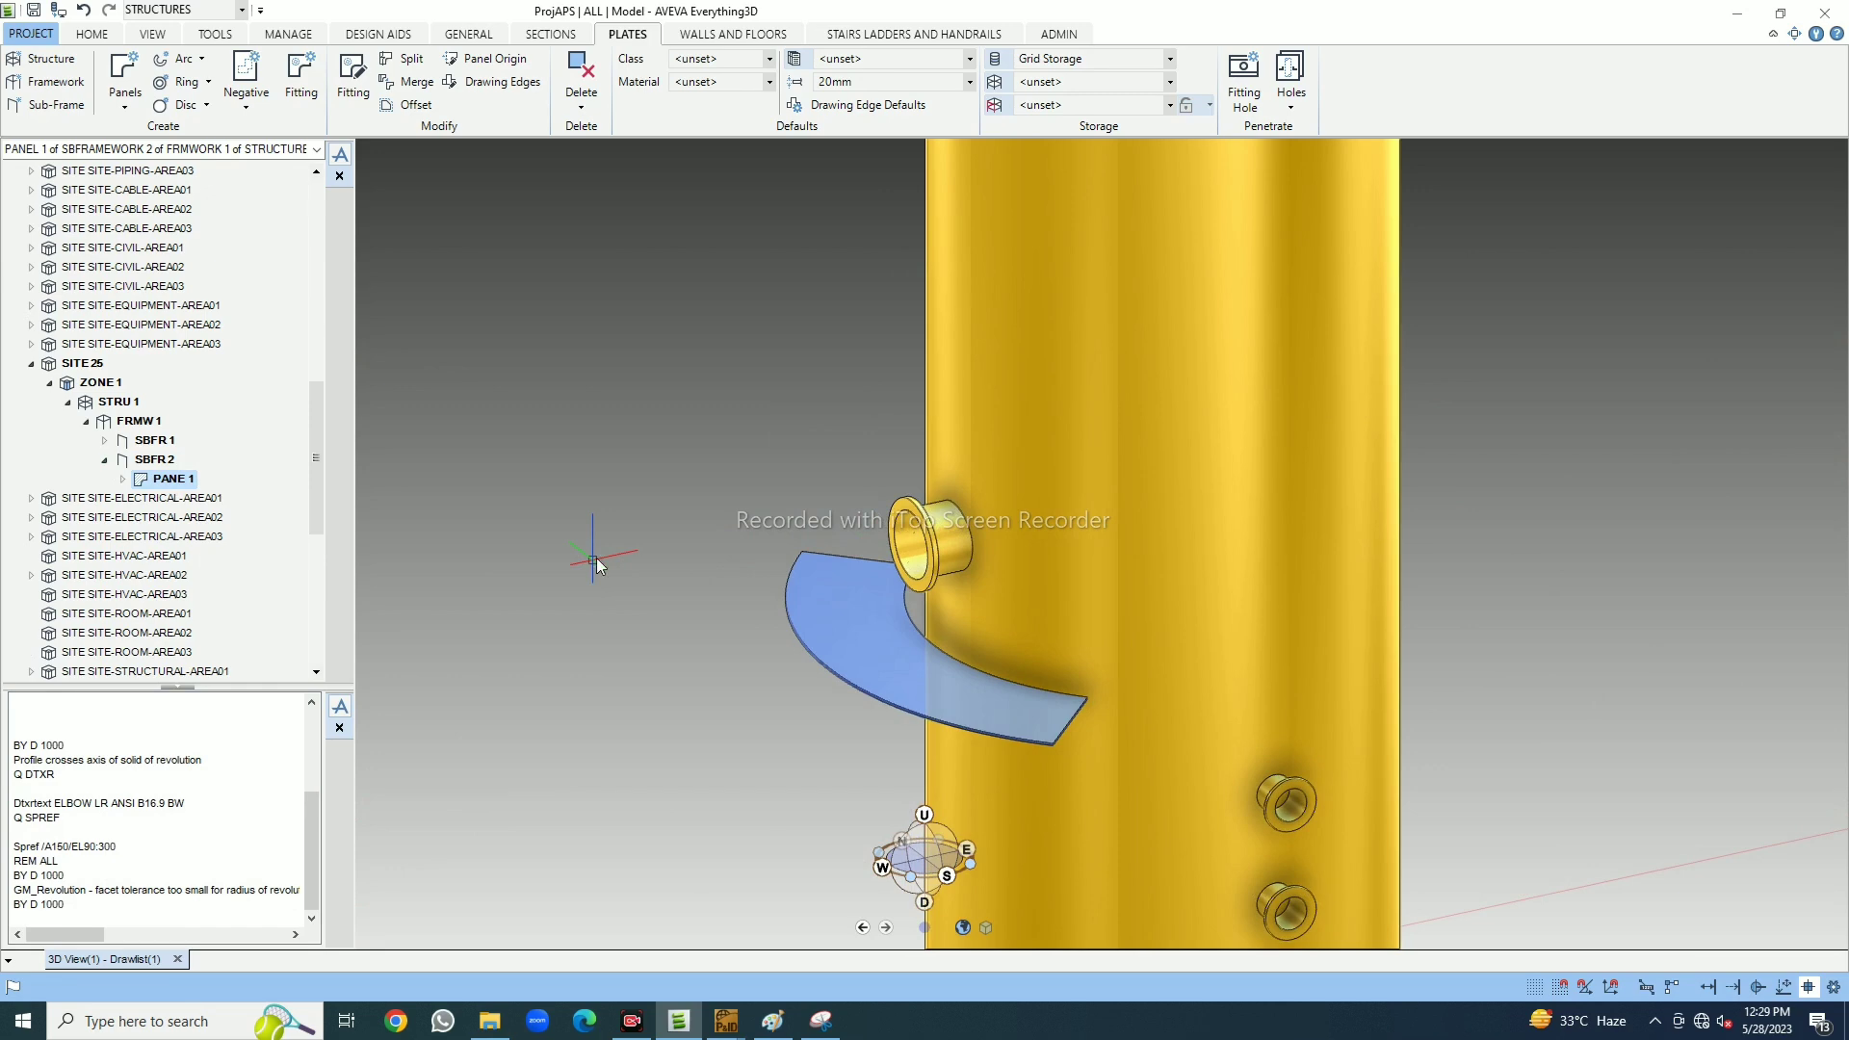
pyautogui.rightClick(596, 564)
pyautogui.click(517, 552)
pyautogui.click(596, 496)
pyautogui.click(596, 556)
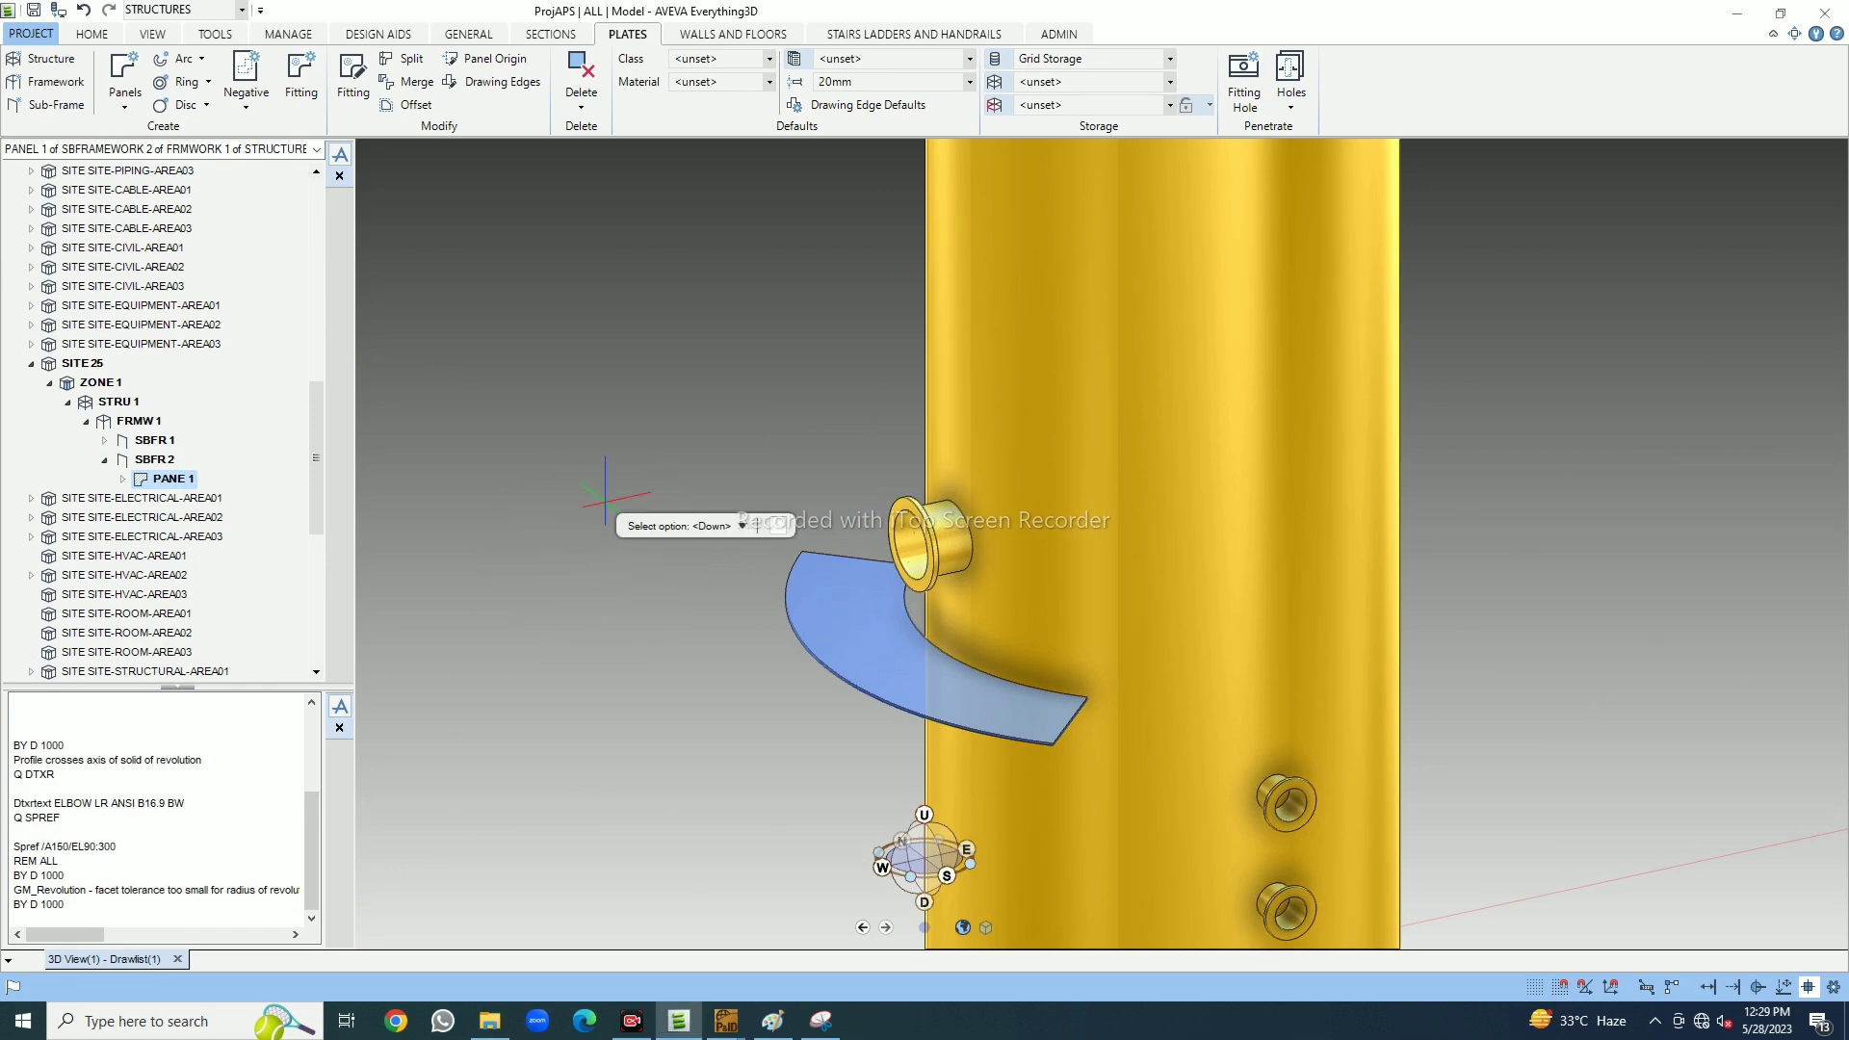
pyautogui.scroll(5, 753, 726)
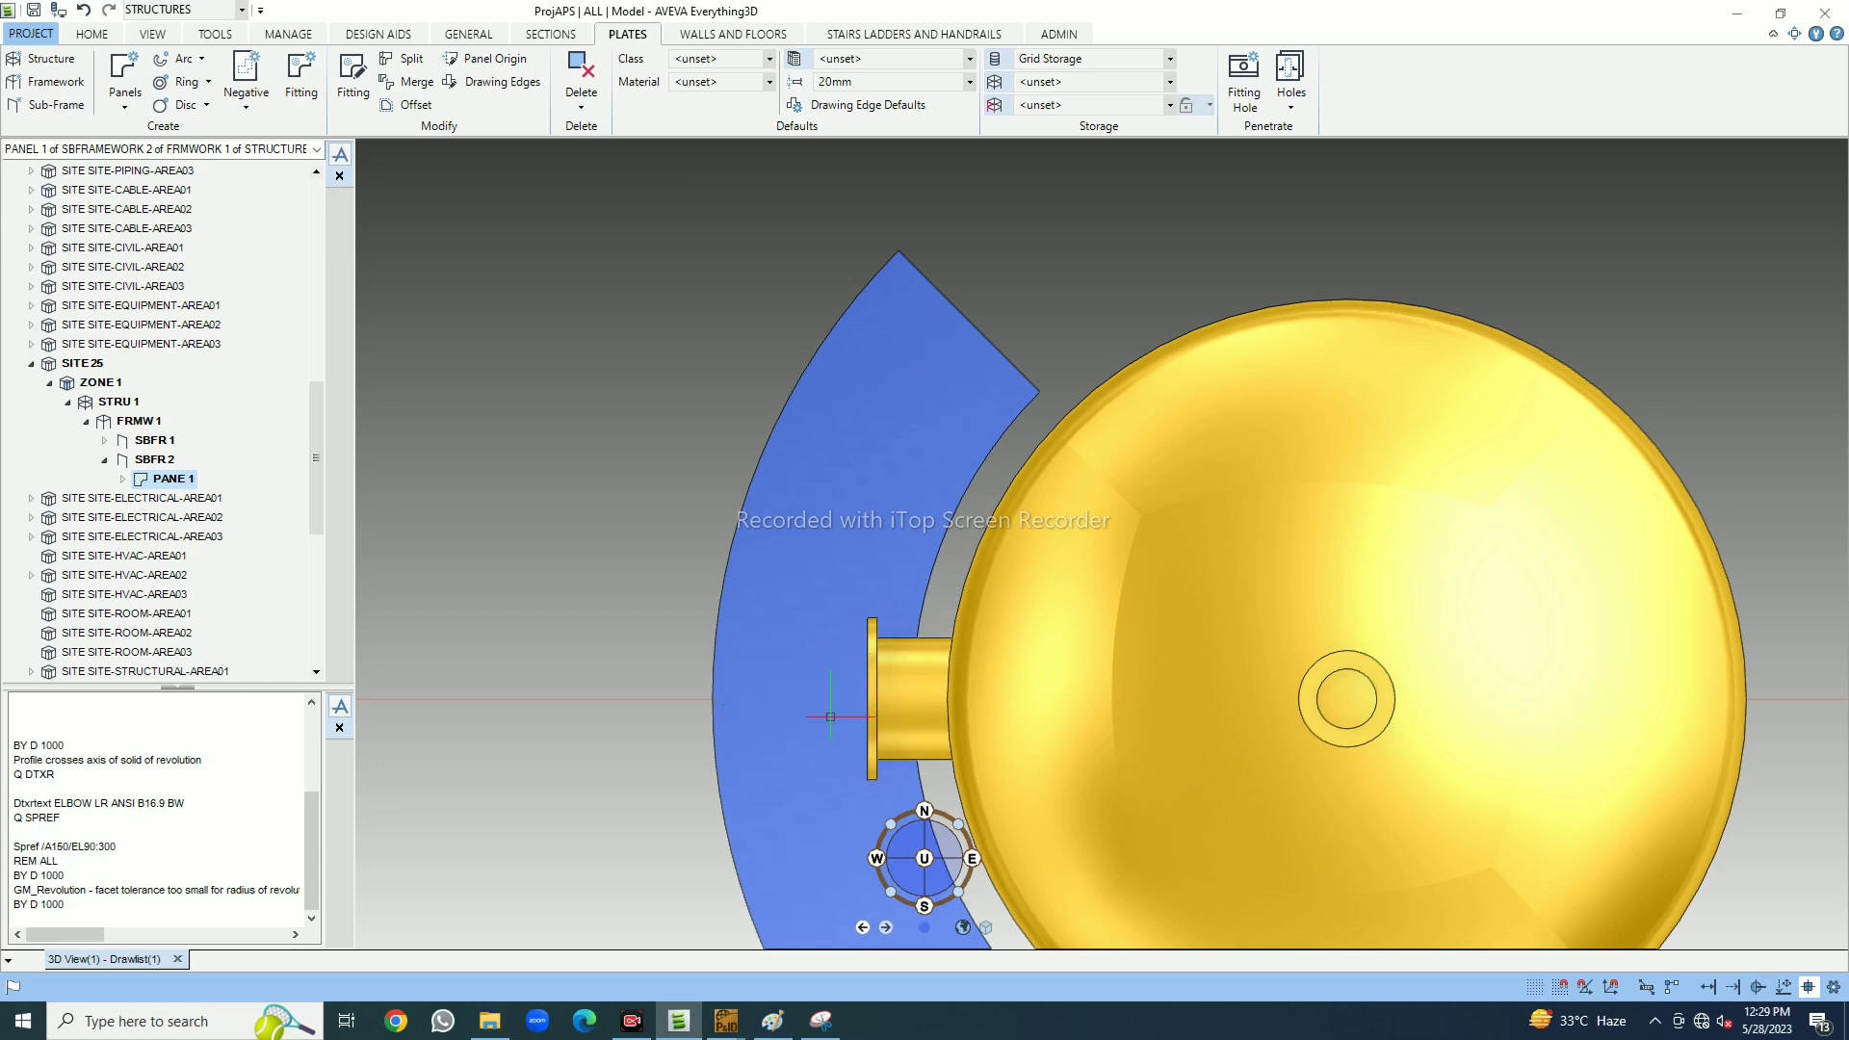
# Measure from the nozzle flange to the panel's inner edge: 1249.4 mm, Z offset -980 mm
pyautogui.click(93, 34)
pyautogui.click(553, 115)
pyautogui.click(559, 129)
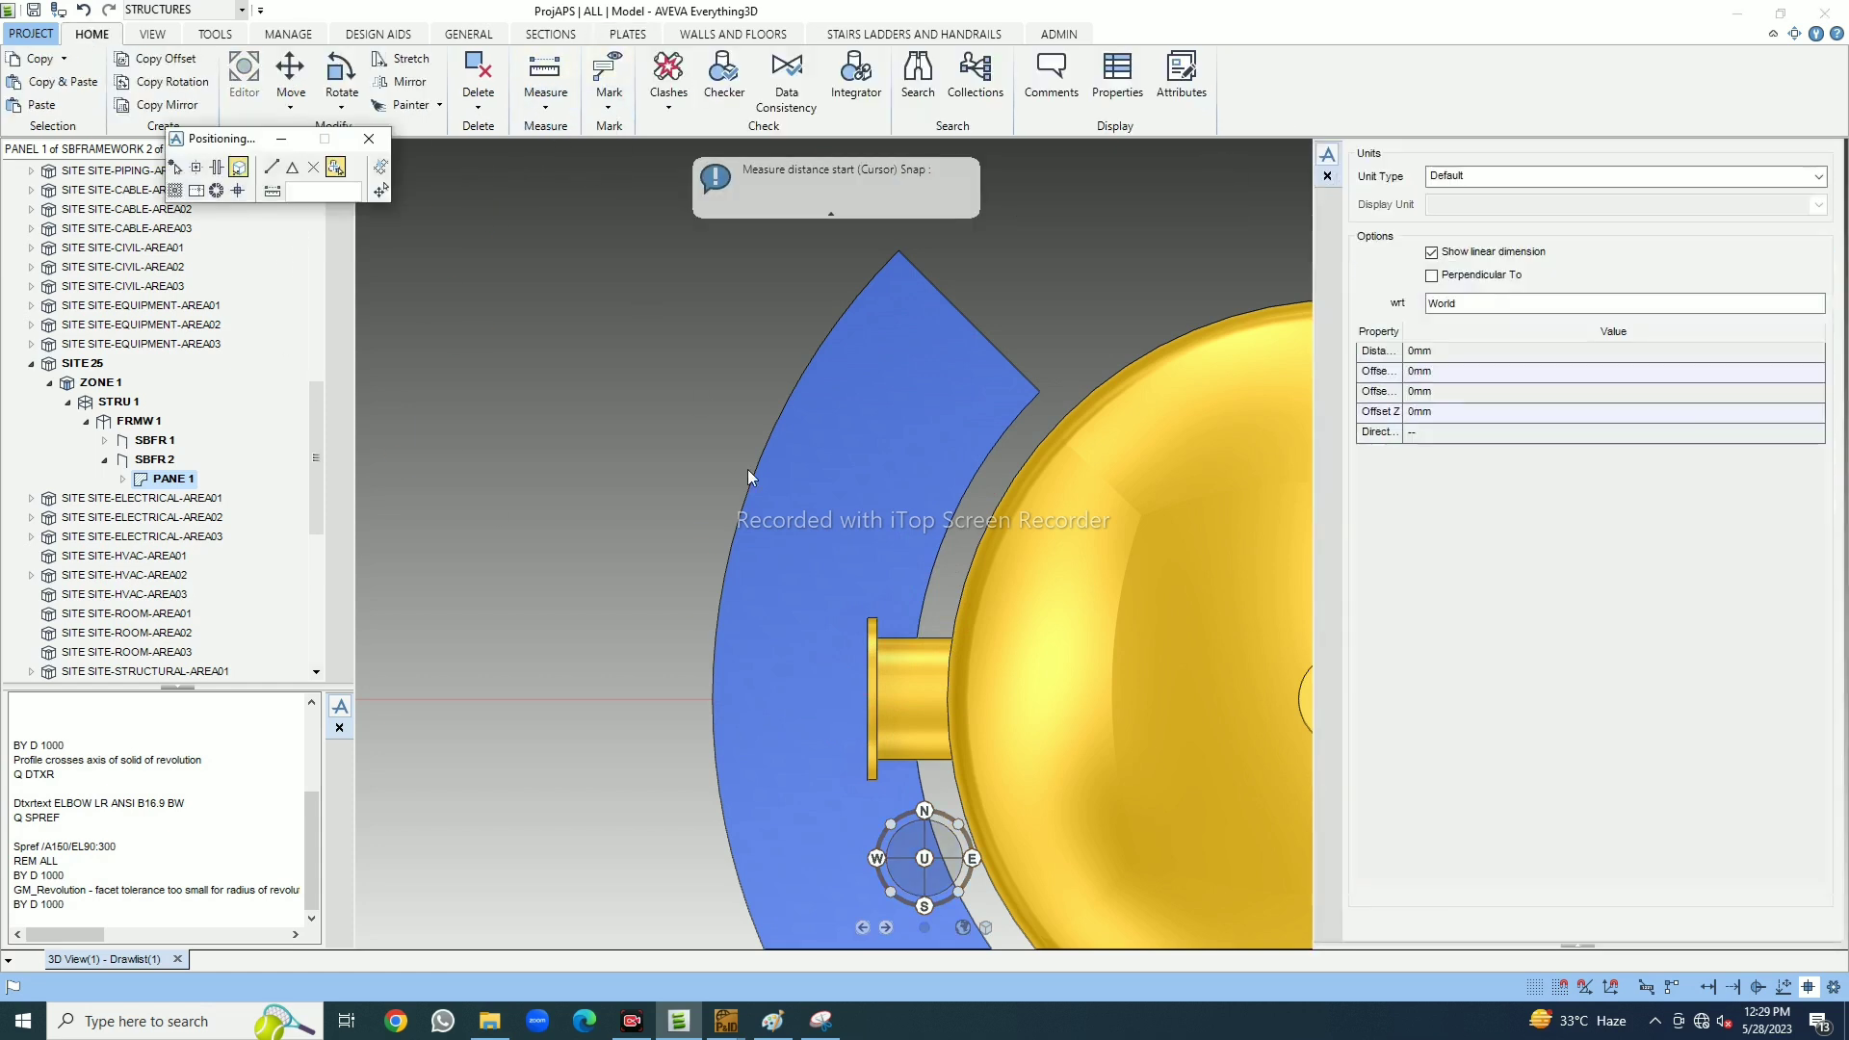
pyautogui.click(894, 722)
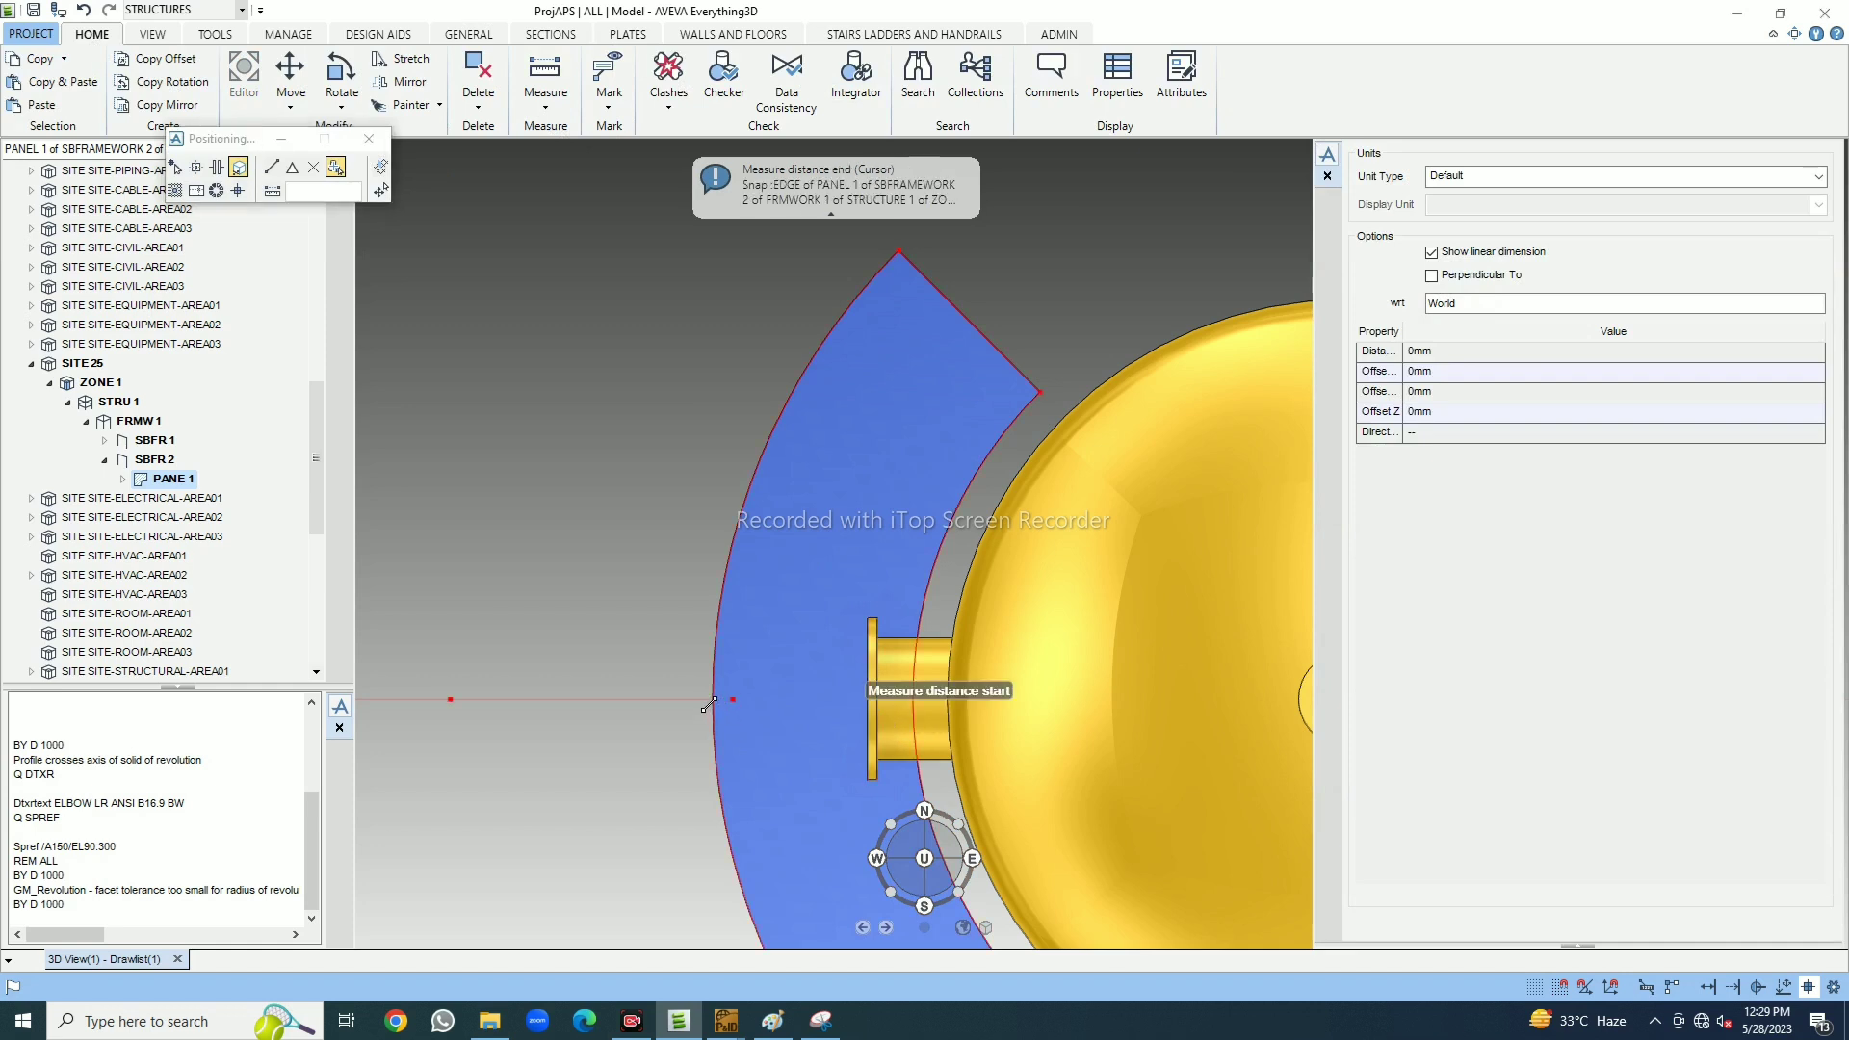
pyautogui.click(716, 697)
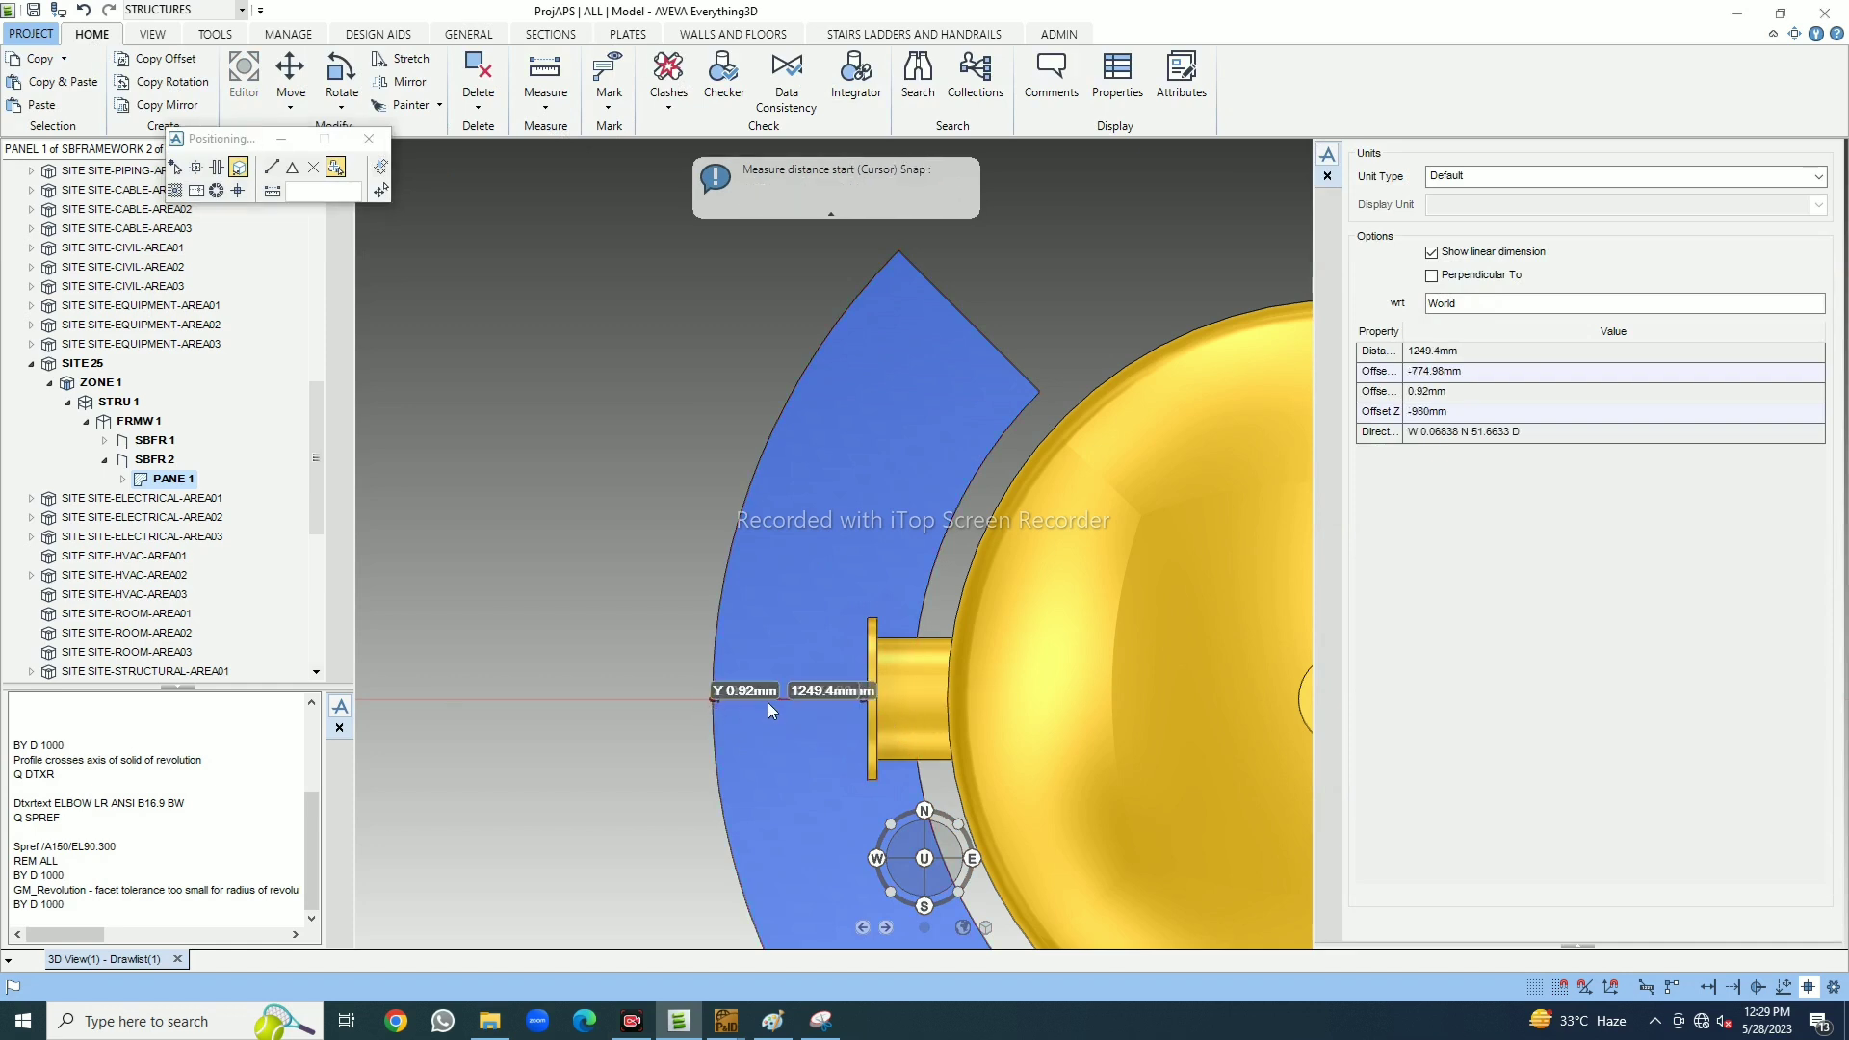
pyautogui.moveTo(772, 709); pyautogui.dragTo(836, 695, button='middle')
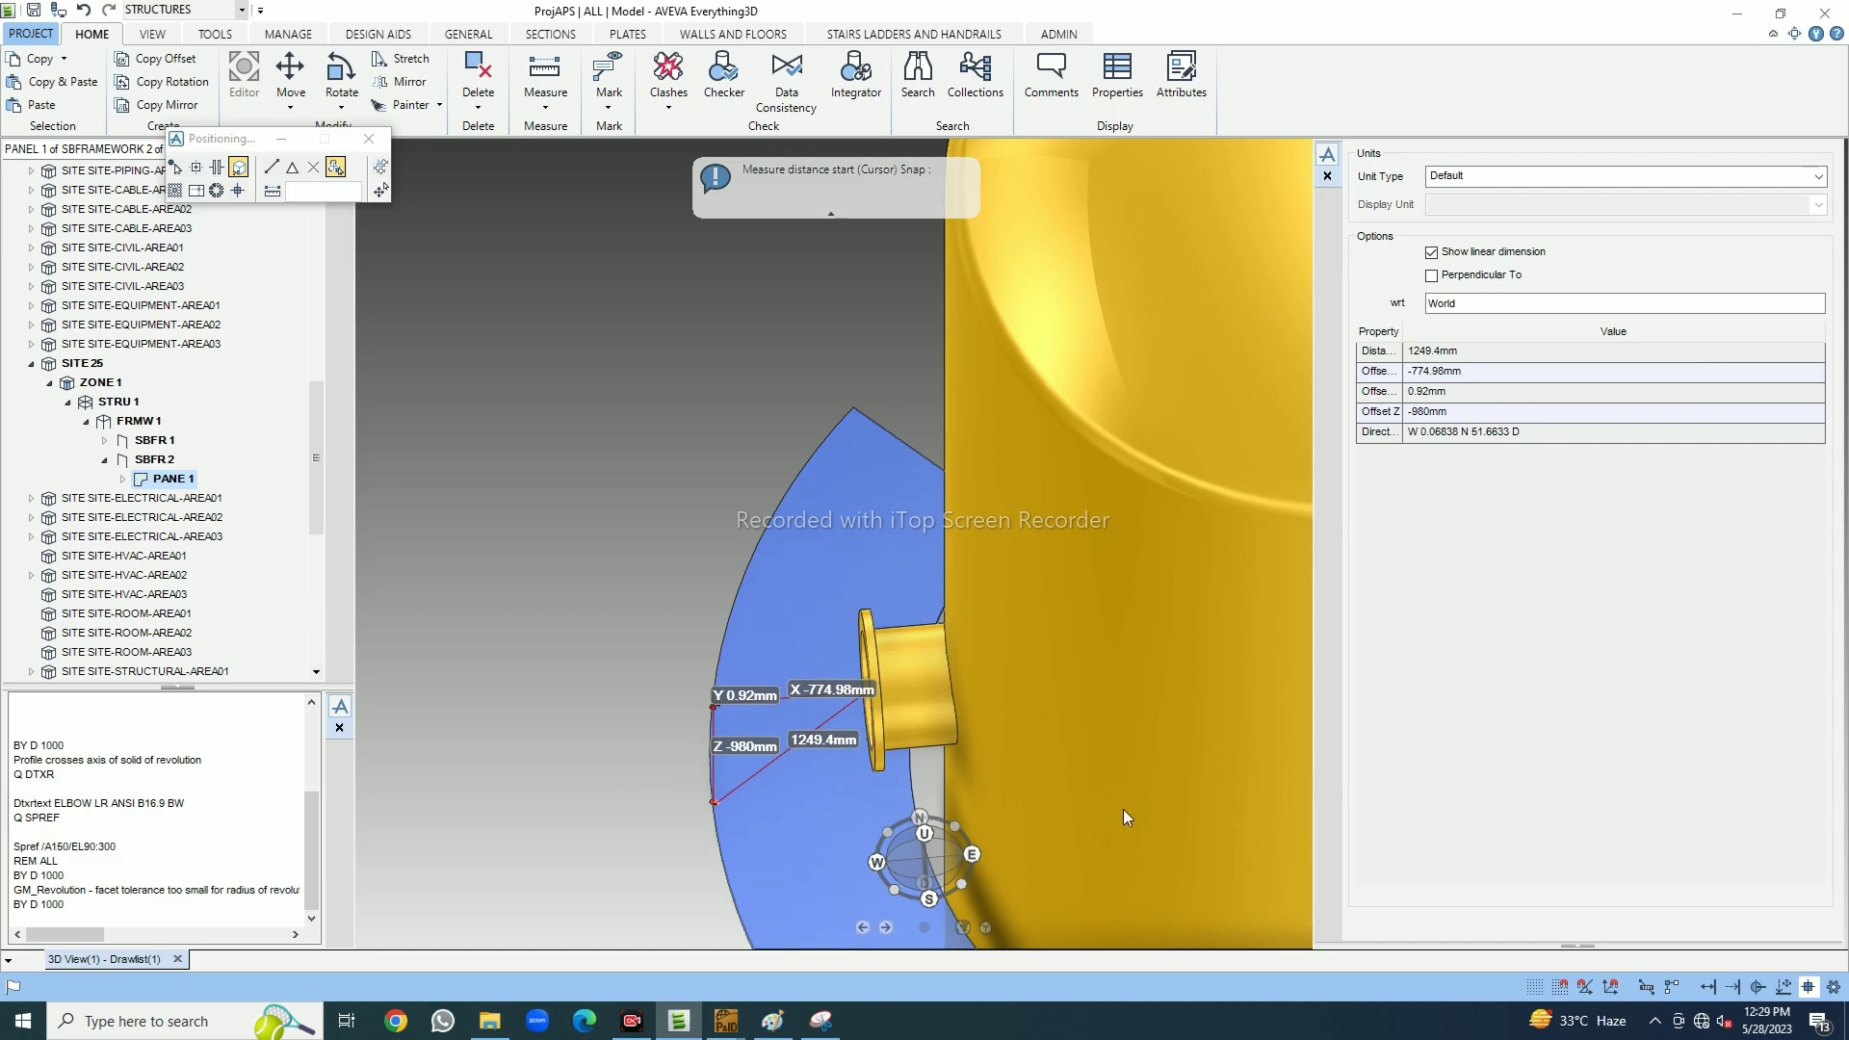
pyautogui.scroll(-1, 770, 694)
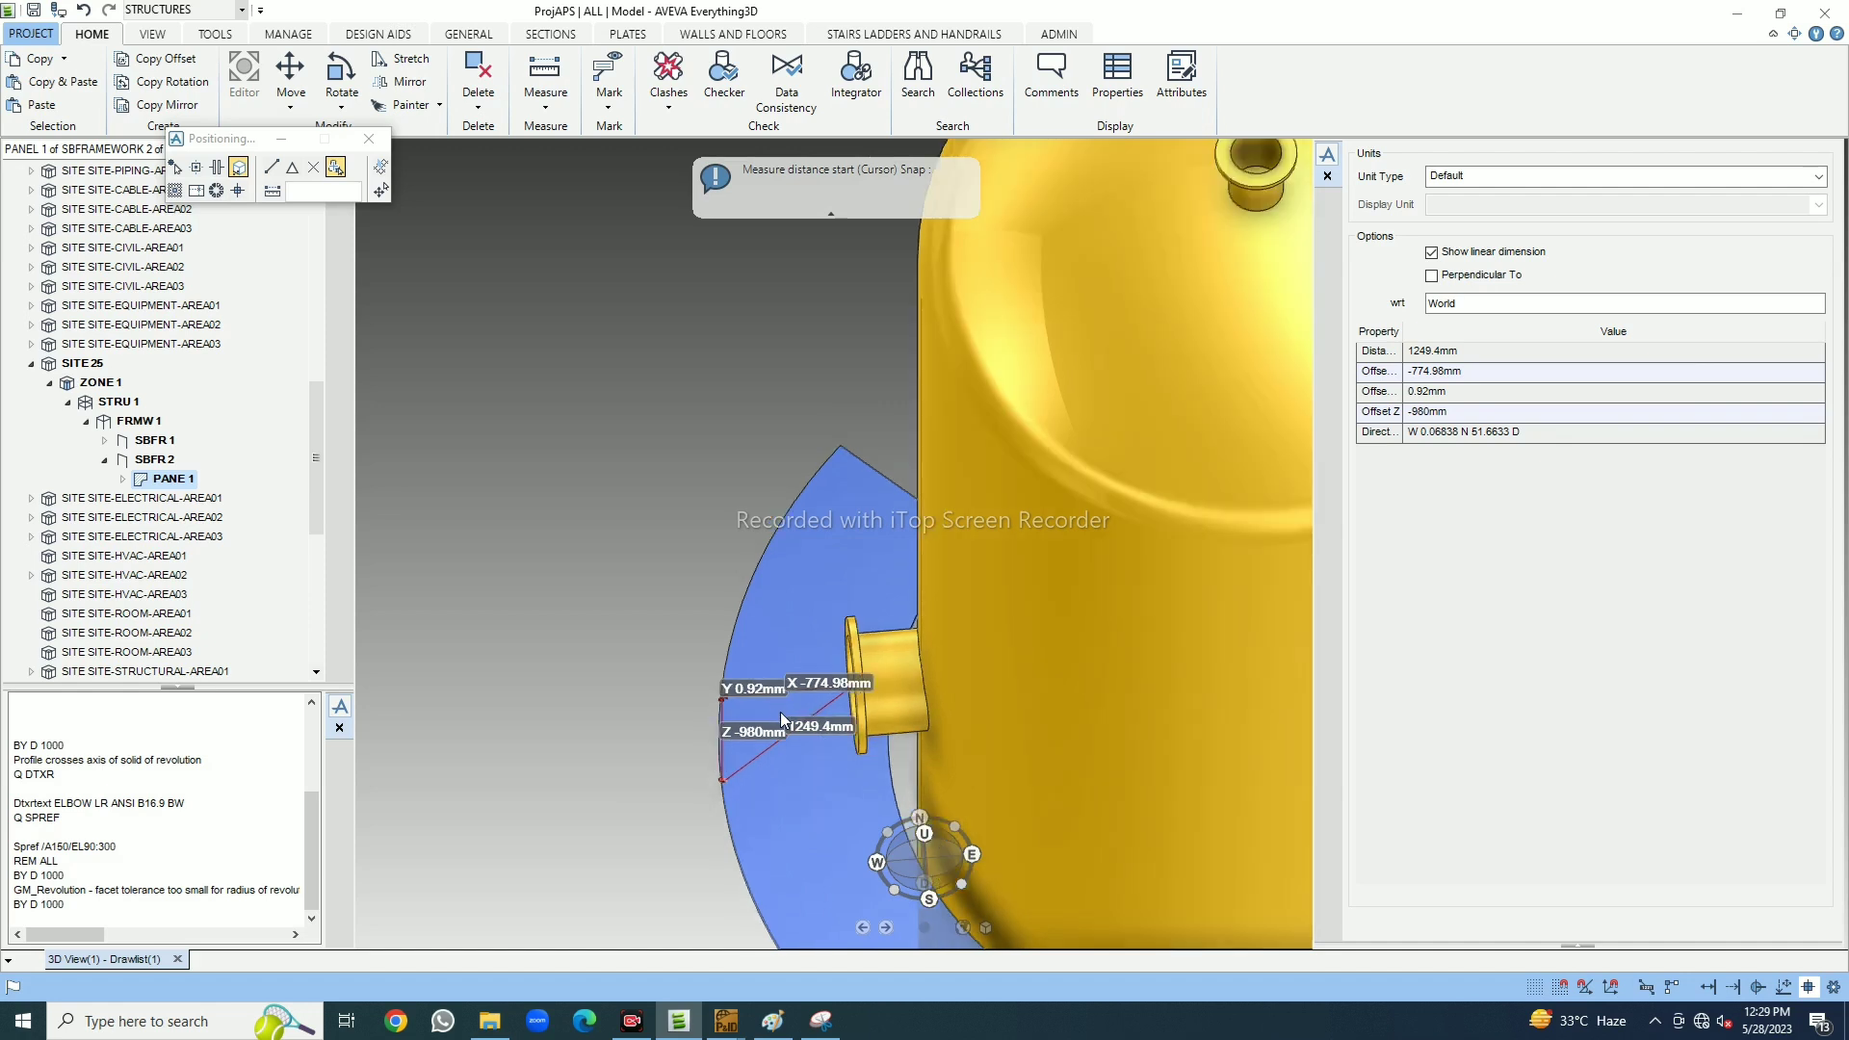
pyautogui.moveTo(816, 740); pyautogui.dragTo(923, 535, button='middle')
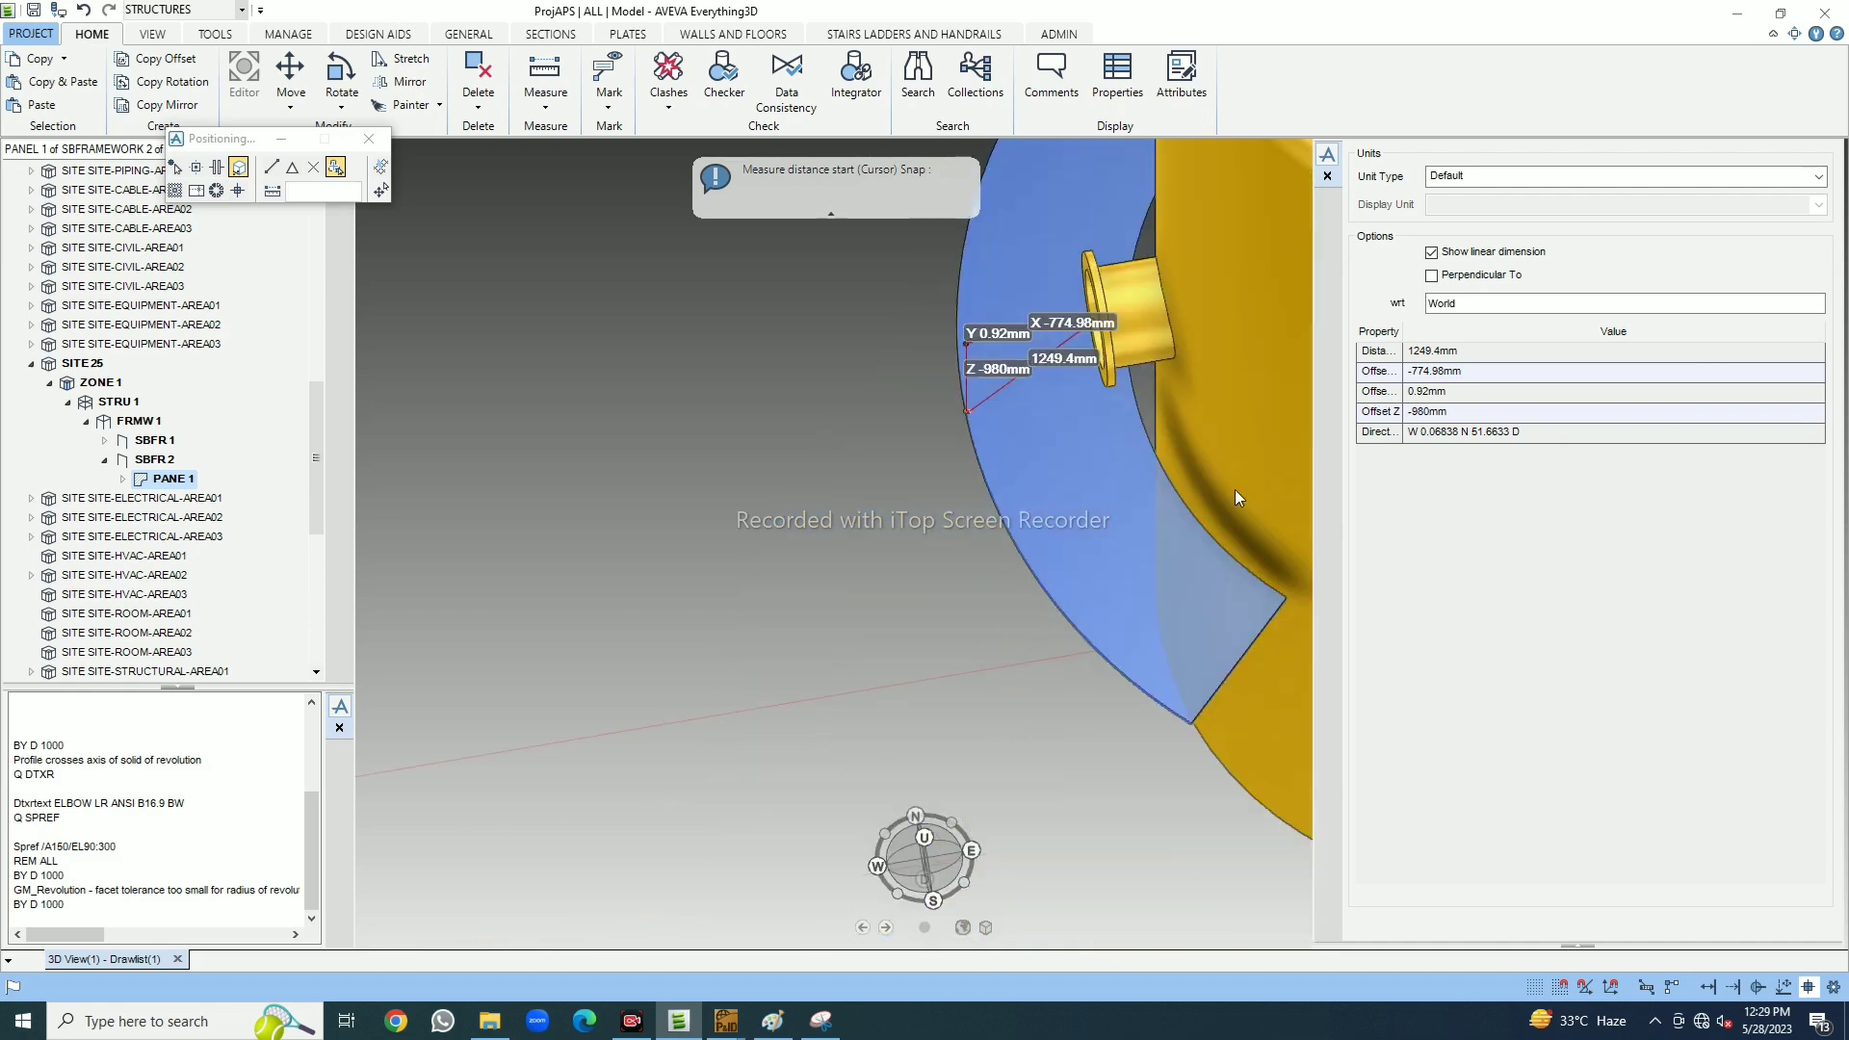
pyautogui.click(1328, 176)
pyautogui.scroll(-3, 935, 623)
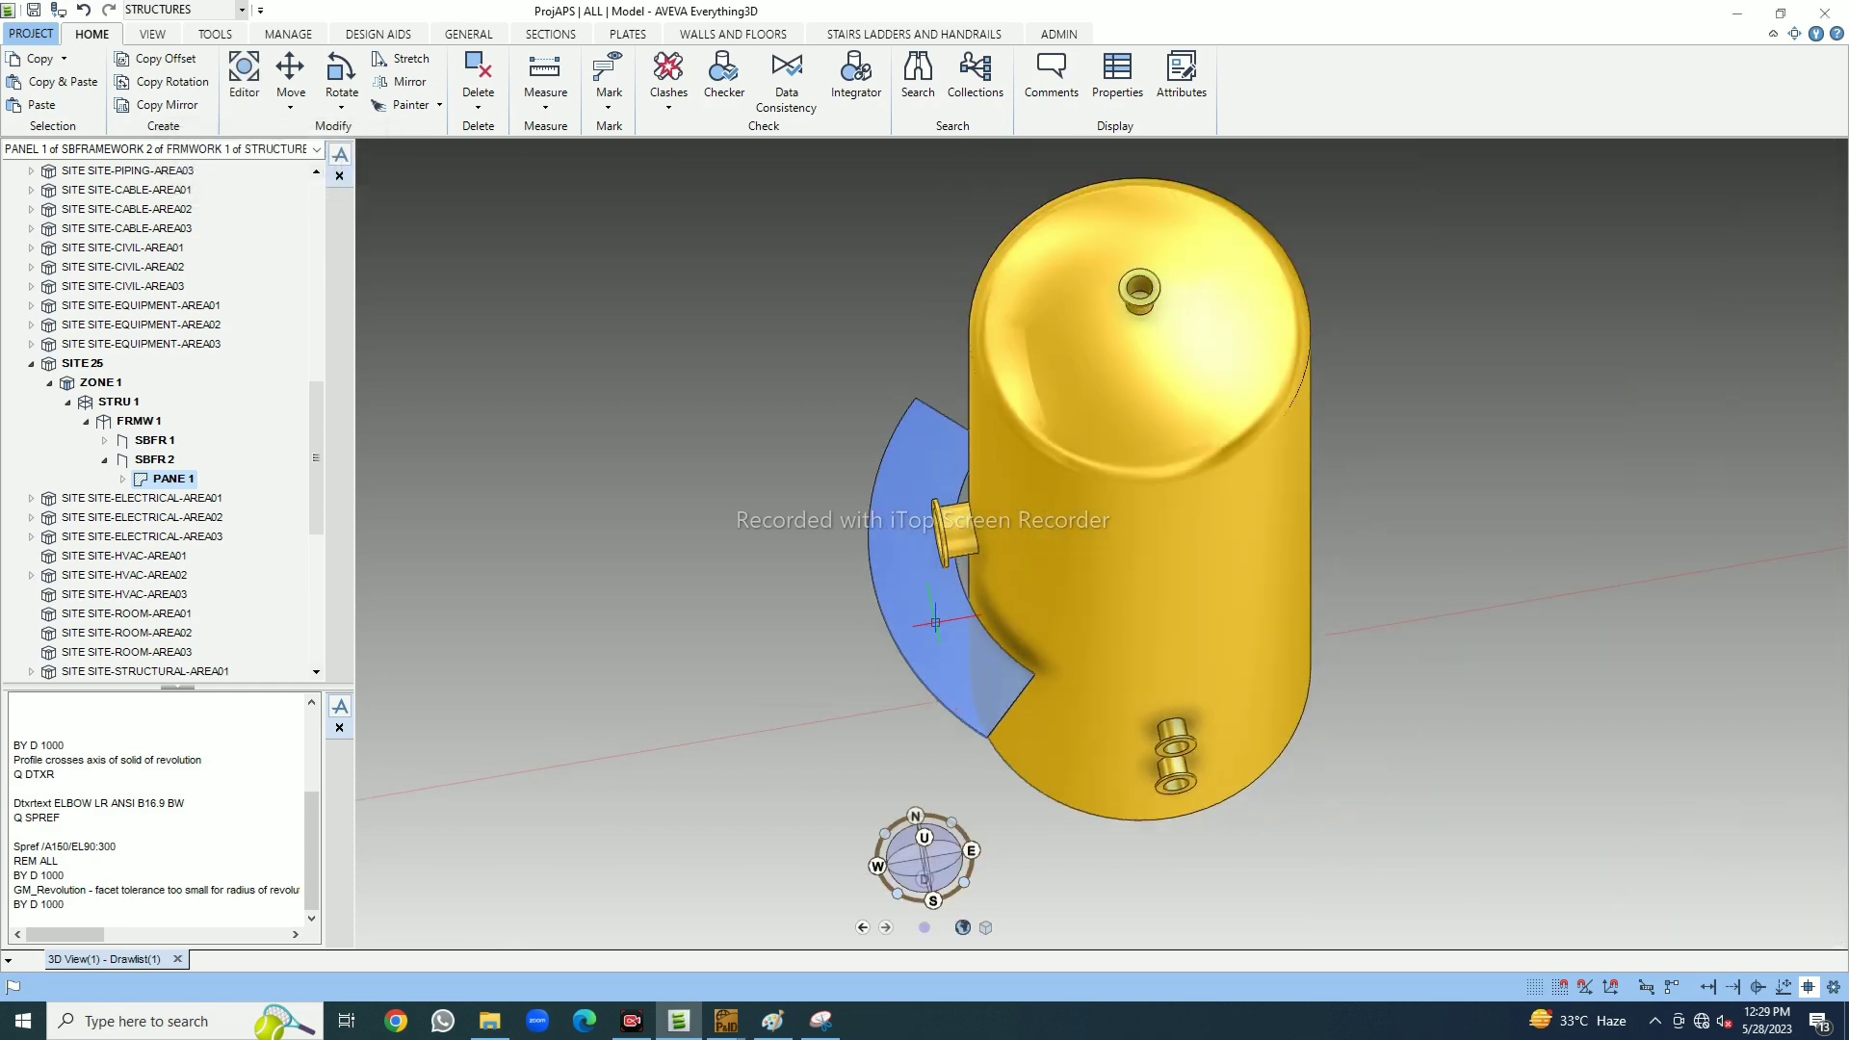
# Drag PANE 1's outside-radius handle in Editor mode and commit an outside radius of 3400 mm
pyautogui.scroll(1, 935, 623)
pyautogui.doubleClick(923, 608)
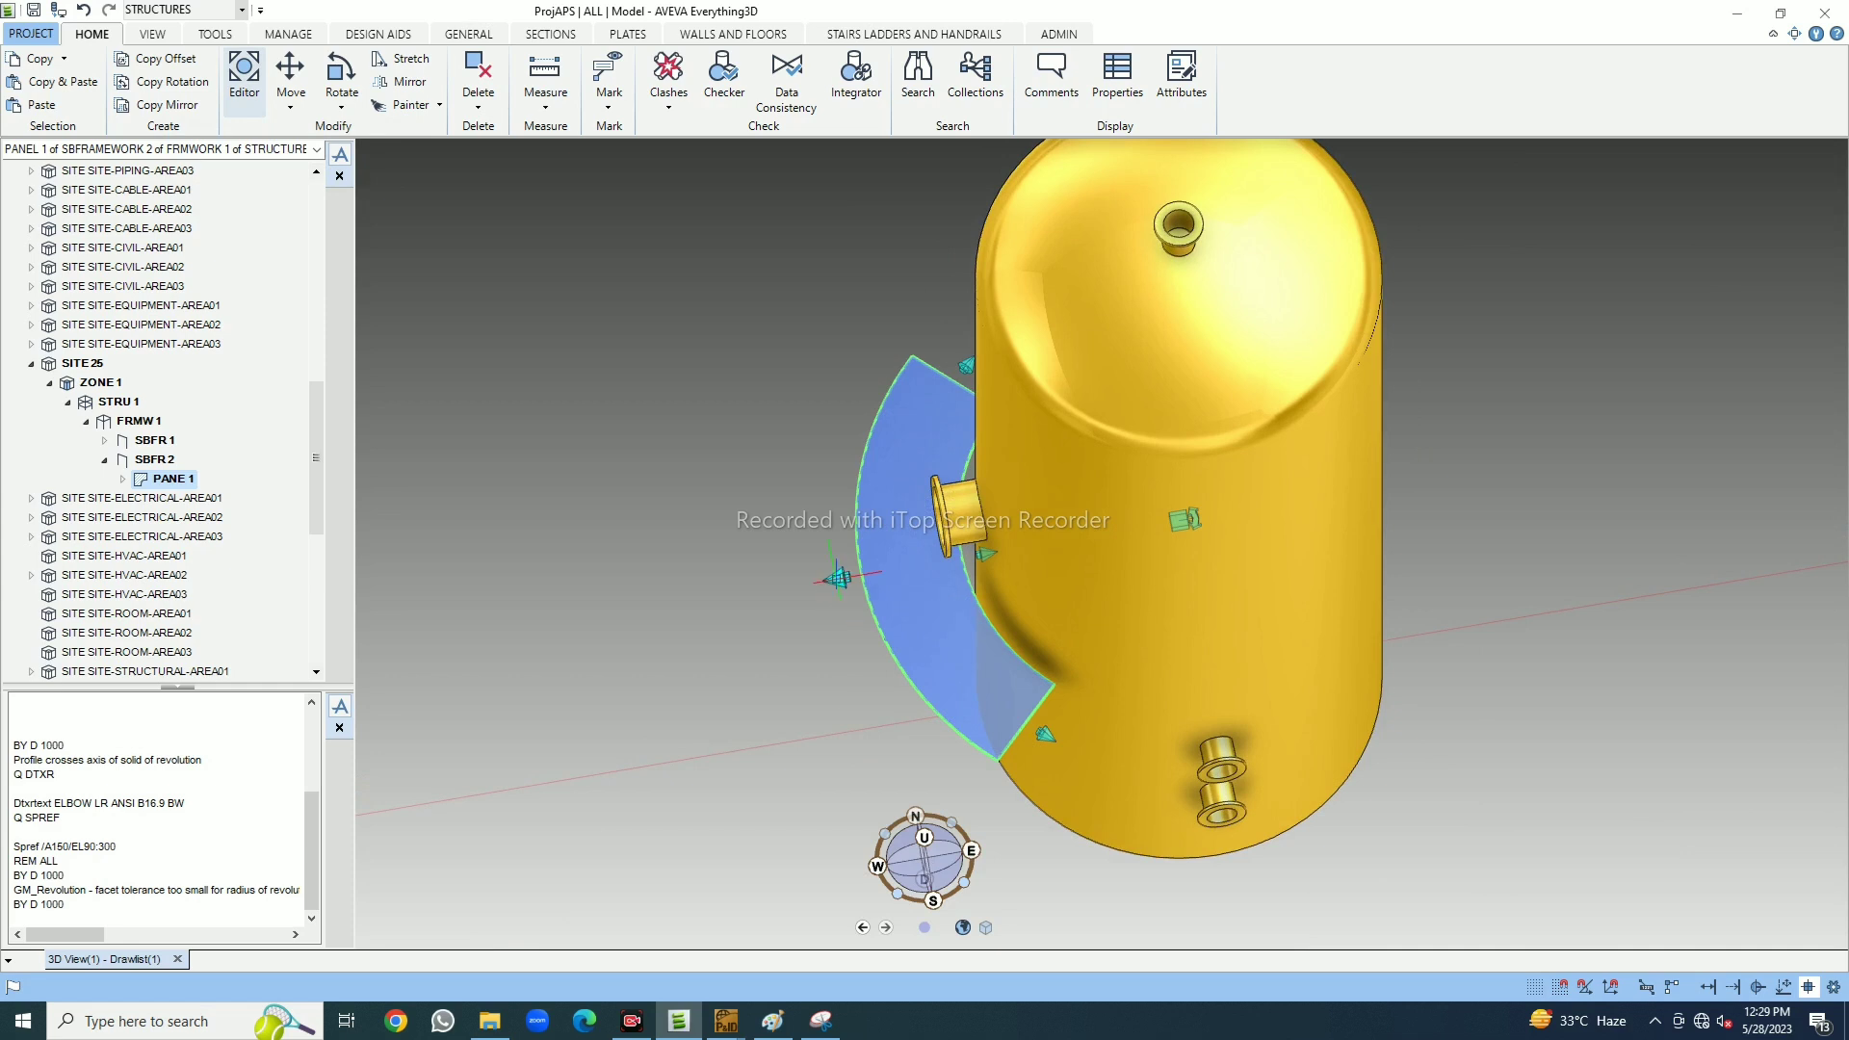
pyautogui.moveTo(838, 578); pyautogui.dragTo(806, 589)
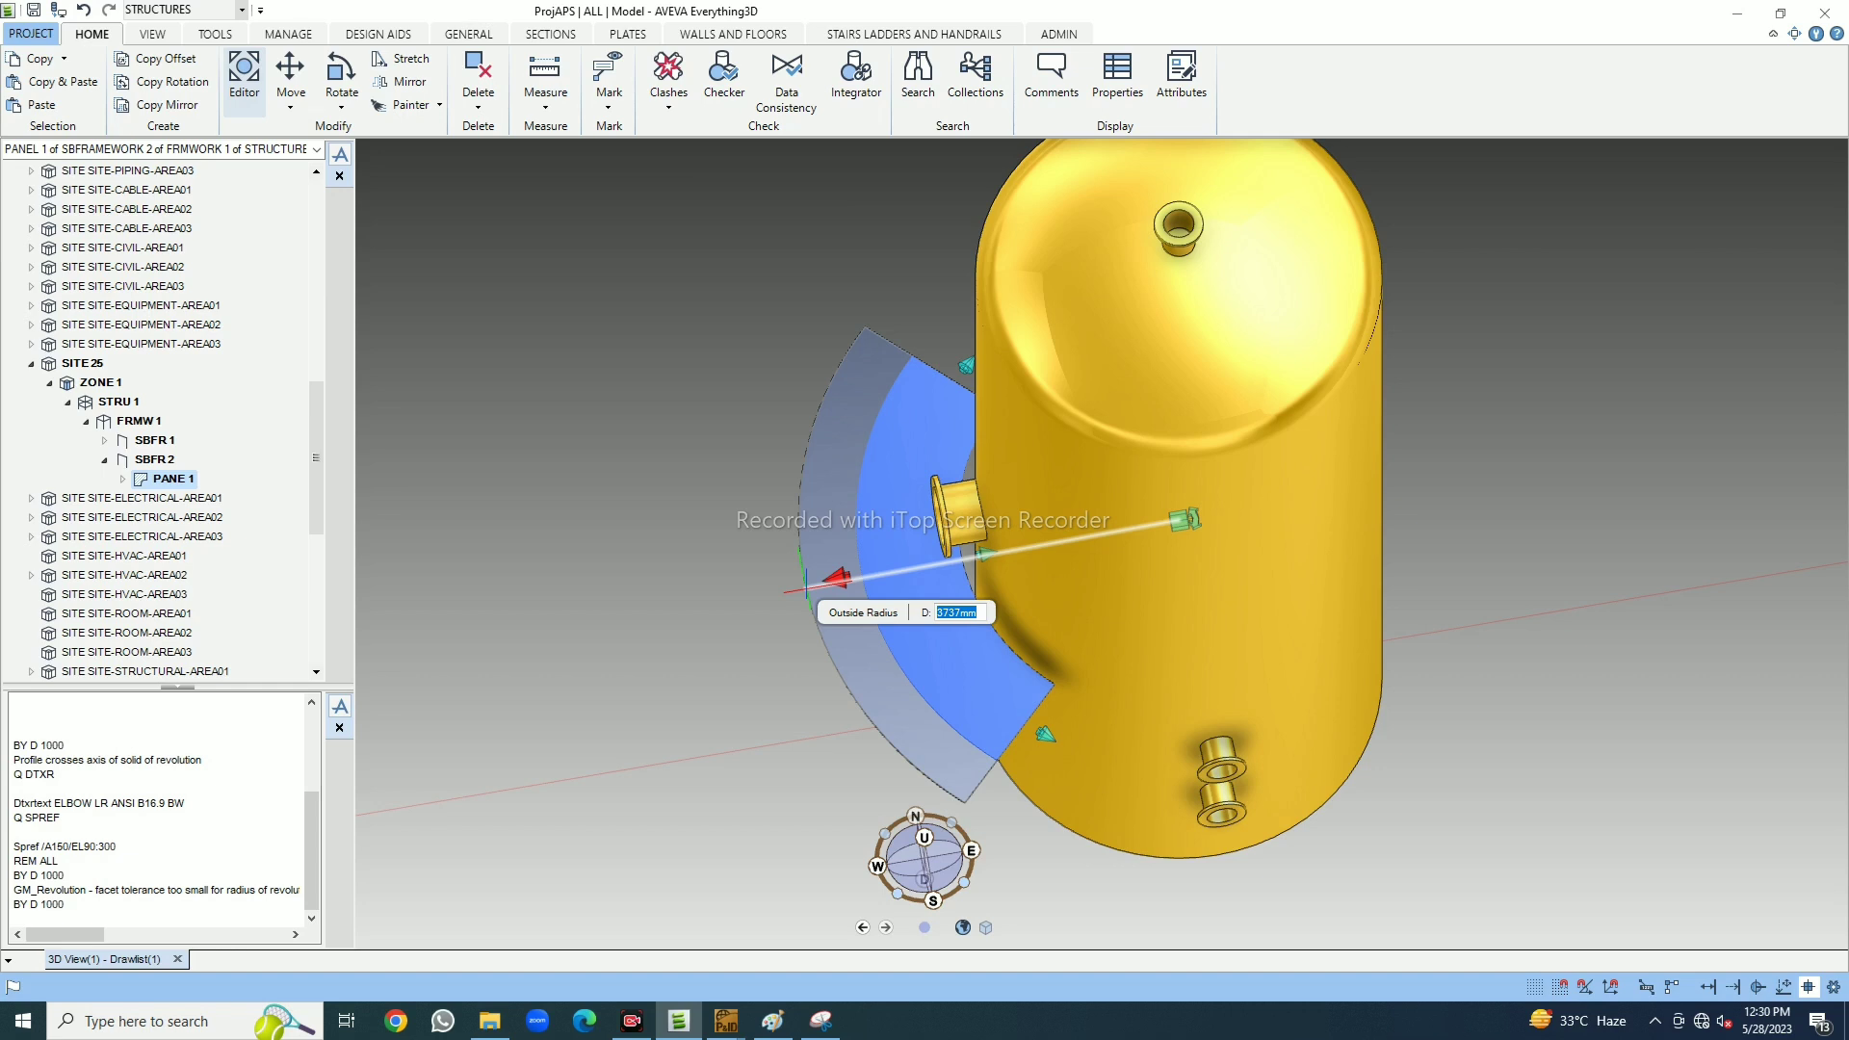
pyautogui.moveTo(806, 590); pyautogui.dragTo(1054, 685)
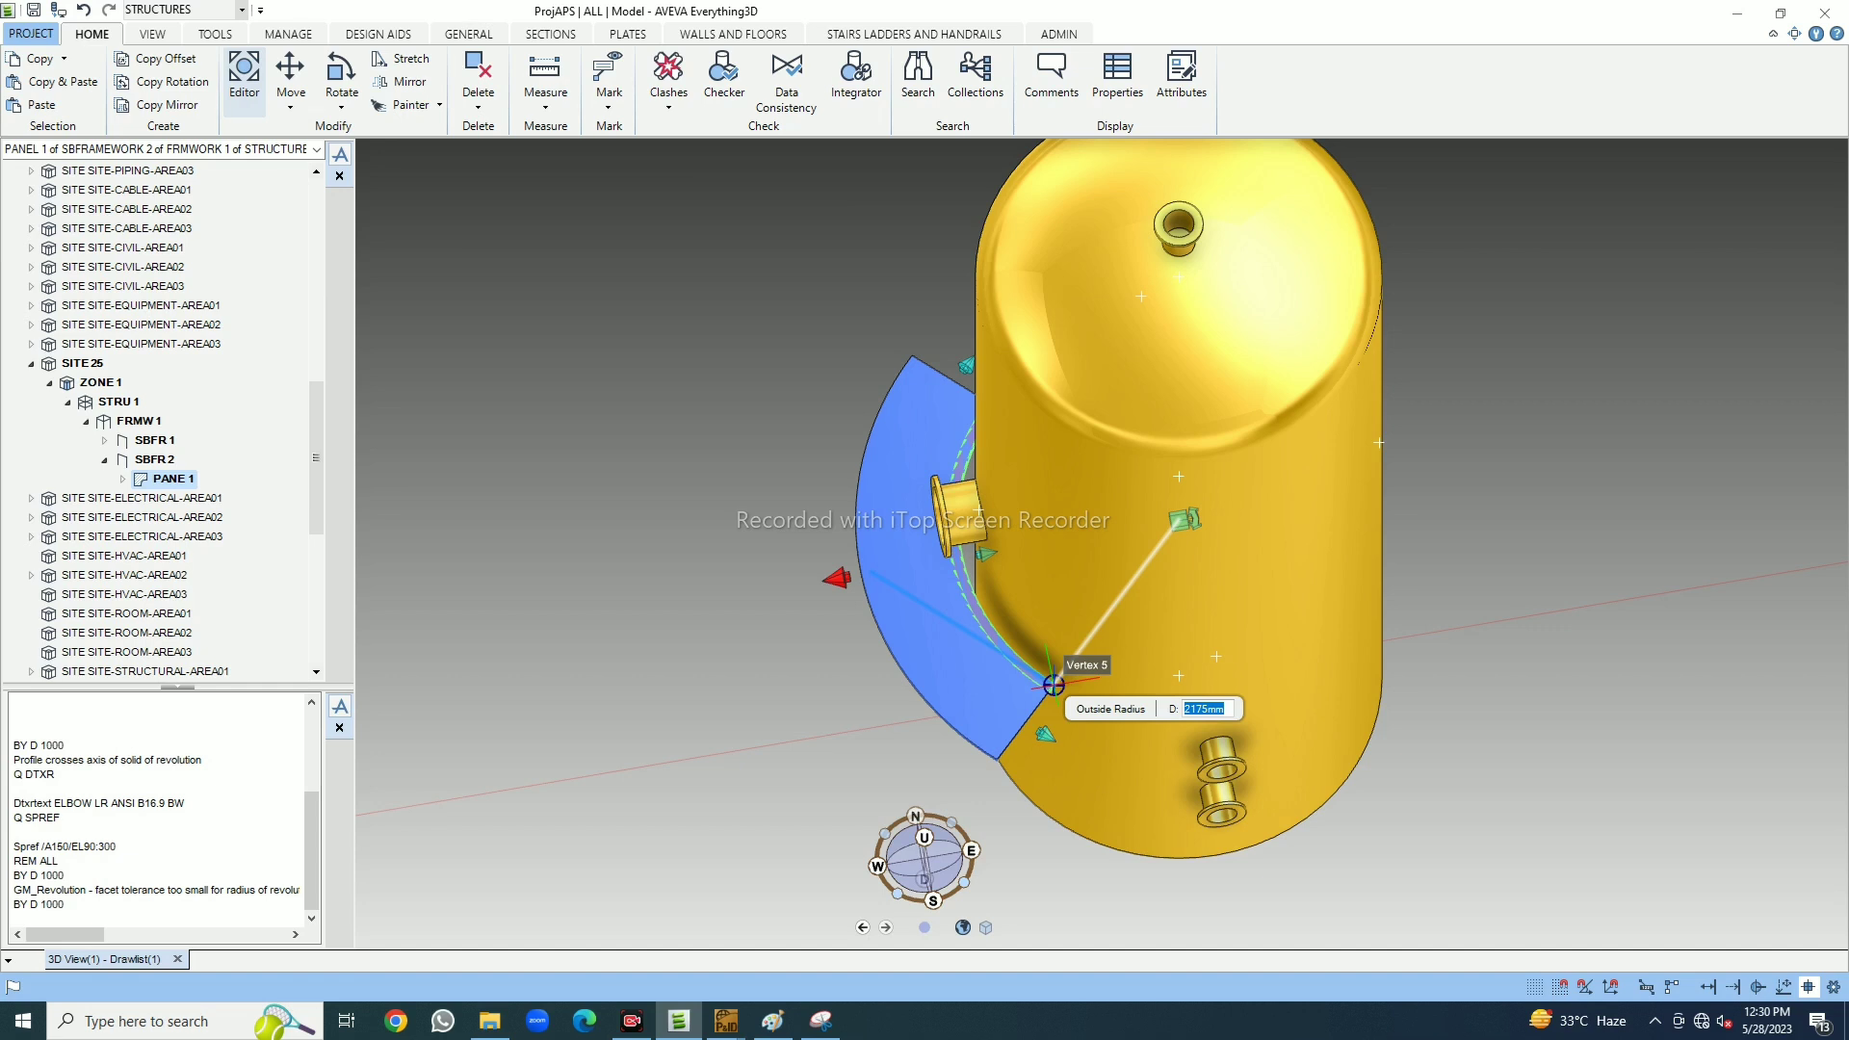
pyautogui.moveTo(1054, 685); pyautogui.dragTo(843, 607)
pyautogui.write('3400')
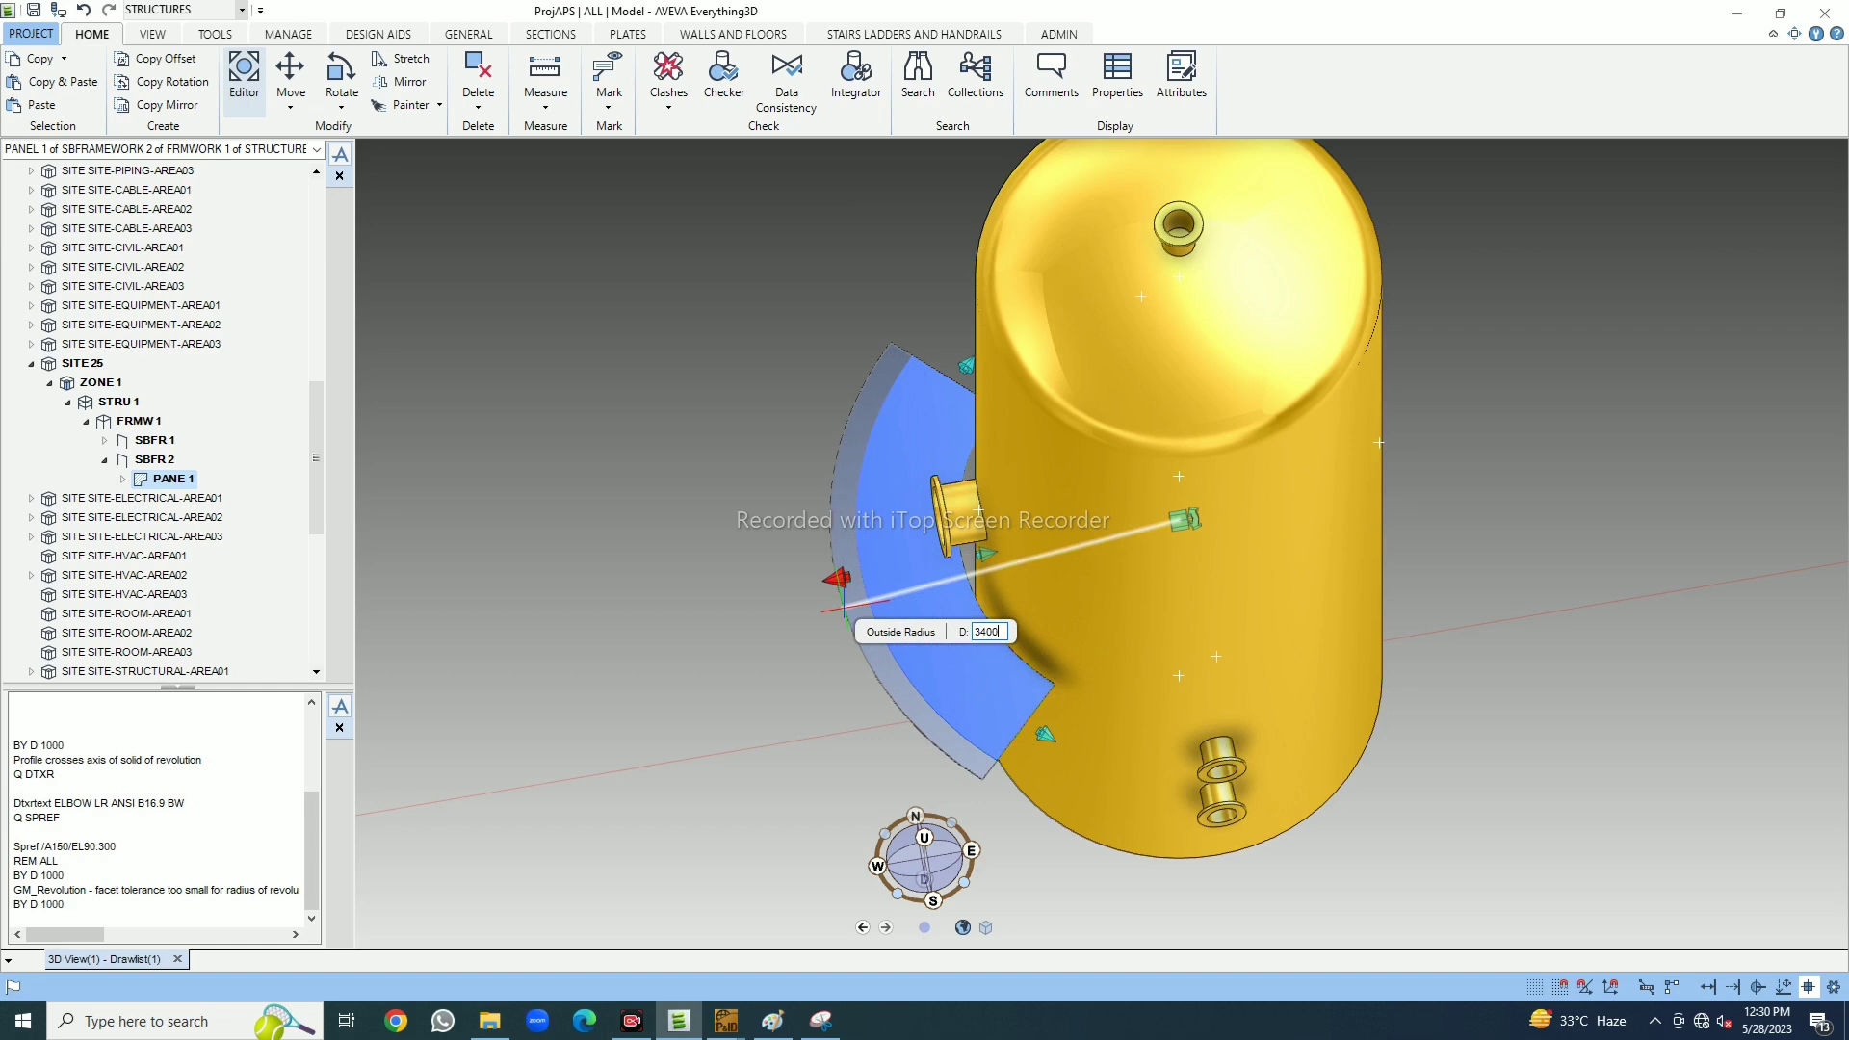
pyautogui.press('Return')
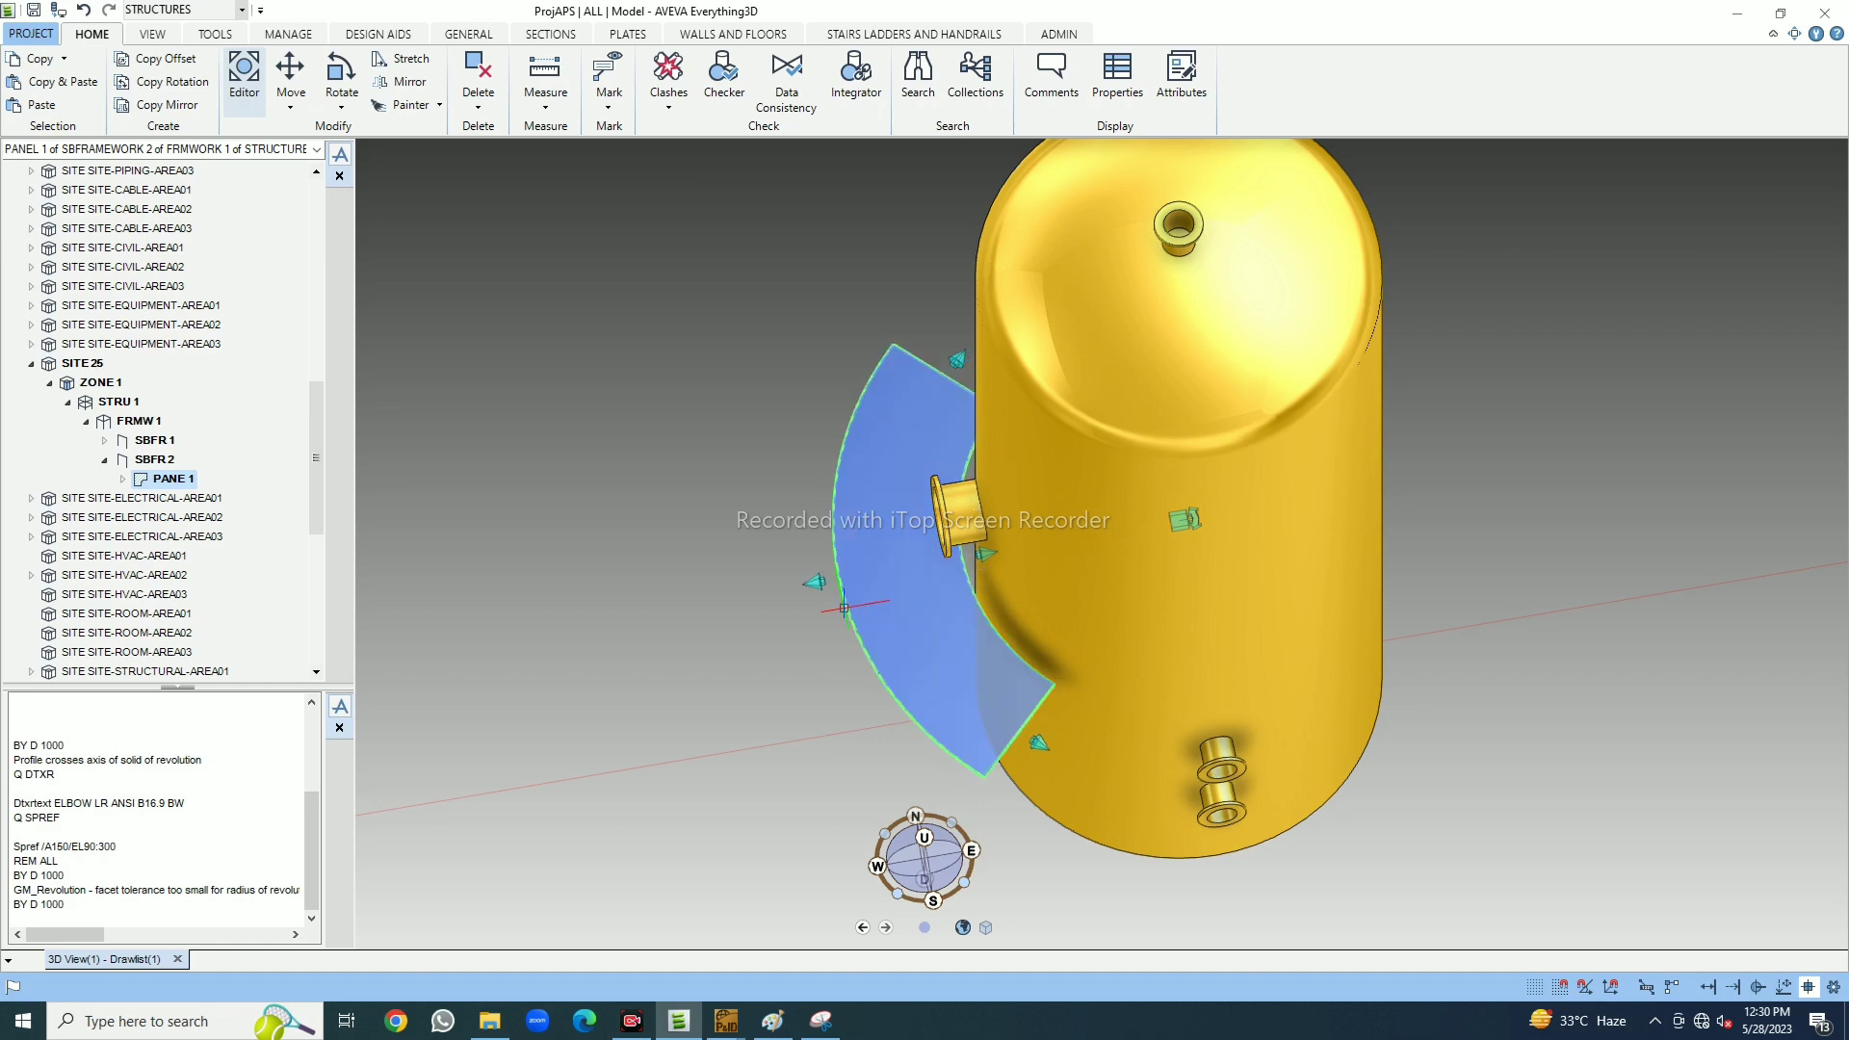
pyautogui.moveTo(899, 550); pyautogui.dragTo(848, 836, button='middle')
# Measure again from the nozzle flange vertex to the panel edge, then close the measurement
pyautogui.scroll(1, 880, 563)
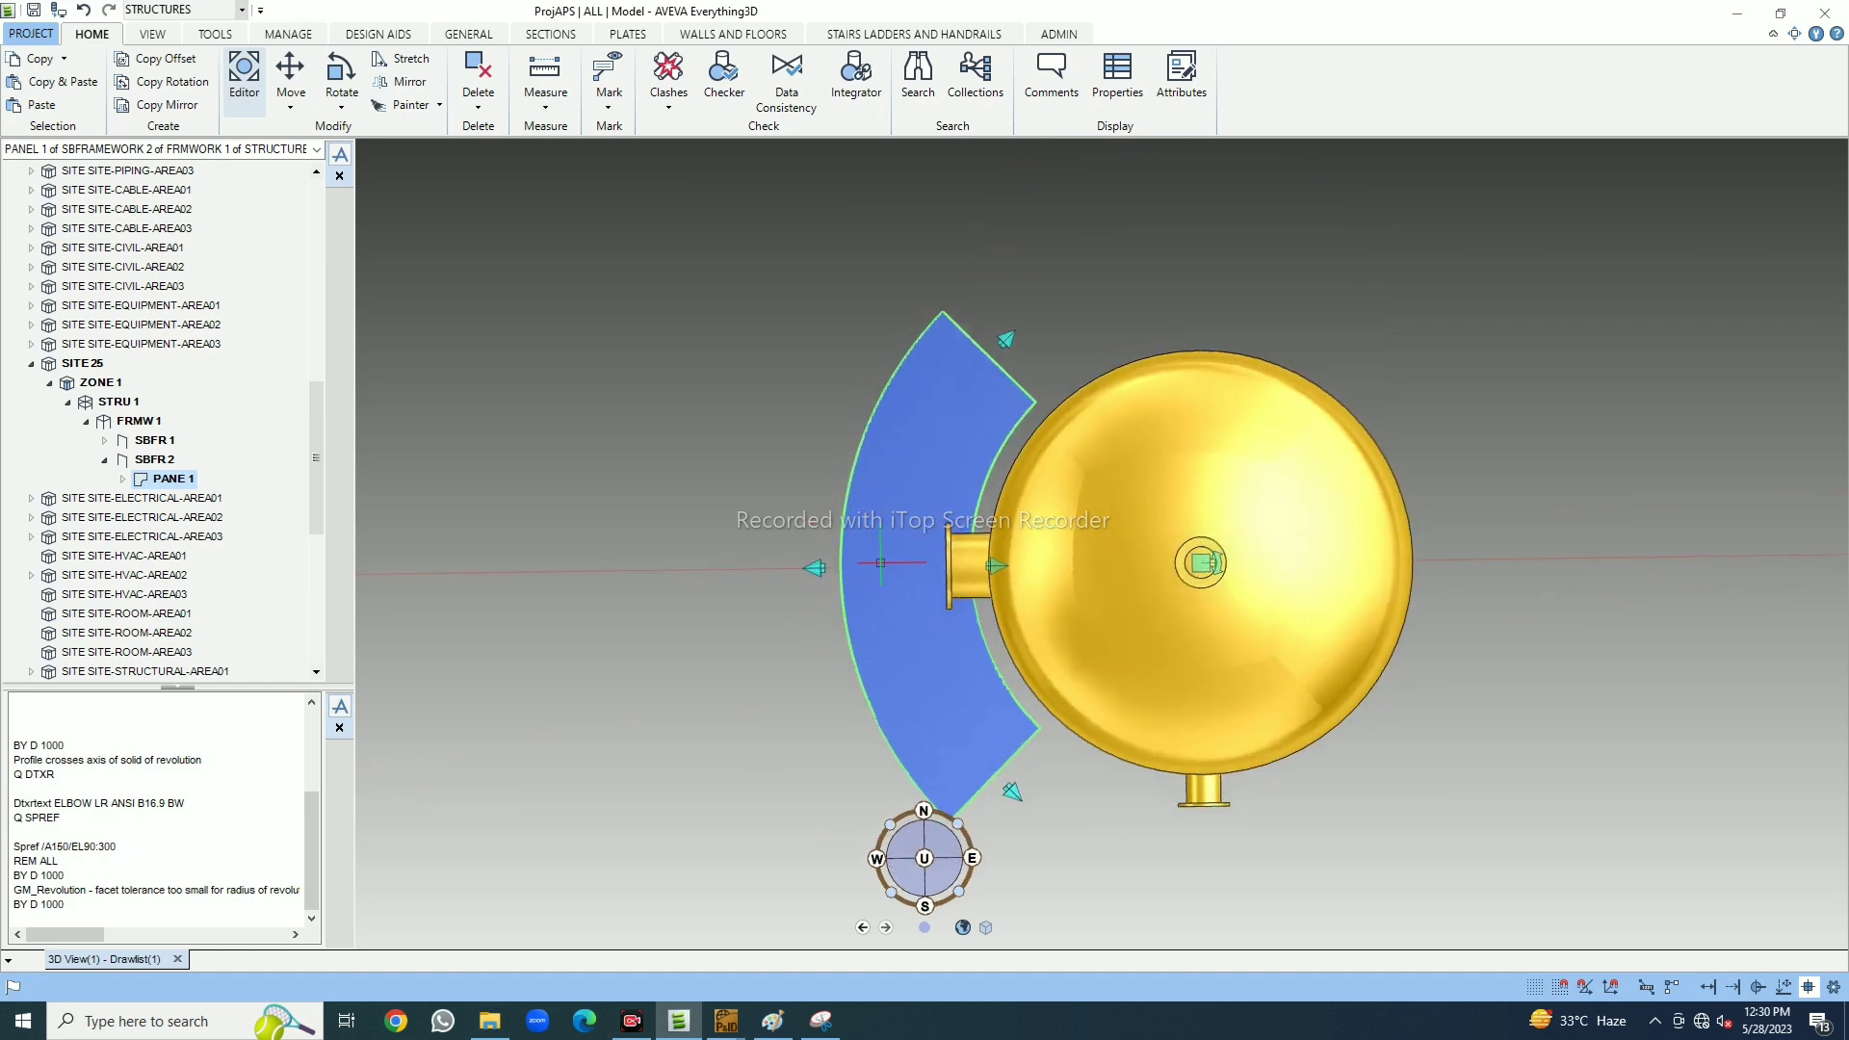
pyautogui.scroll(3, 881, 562)
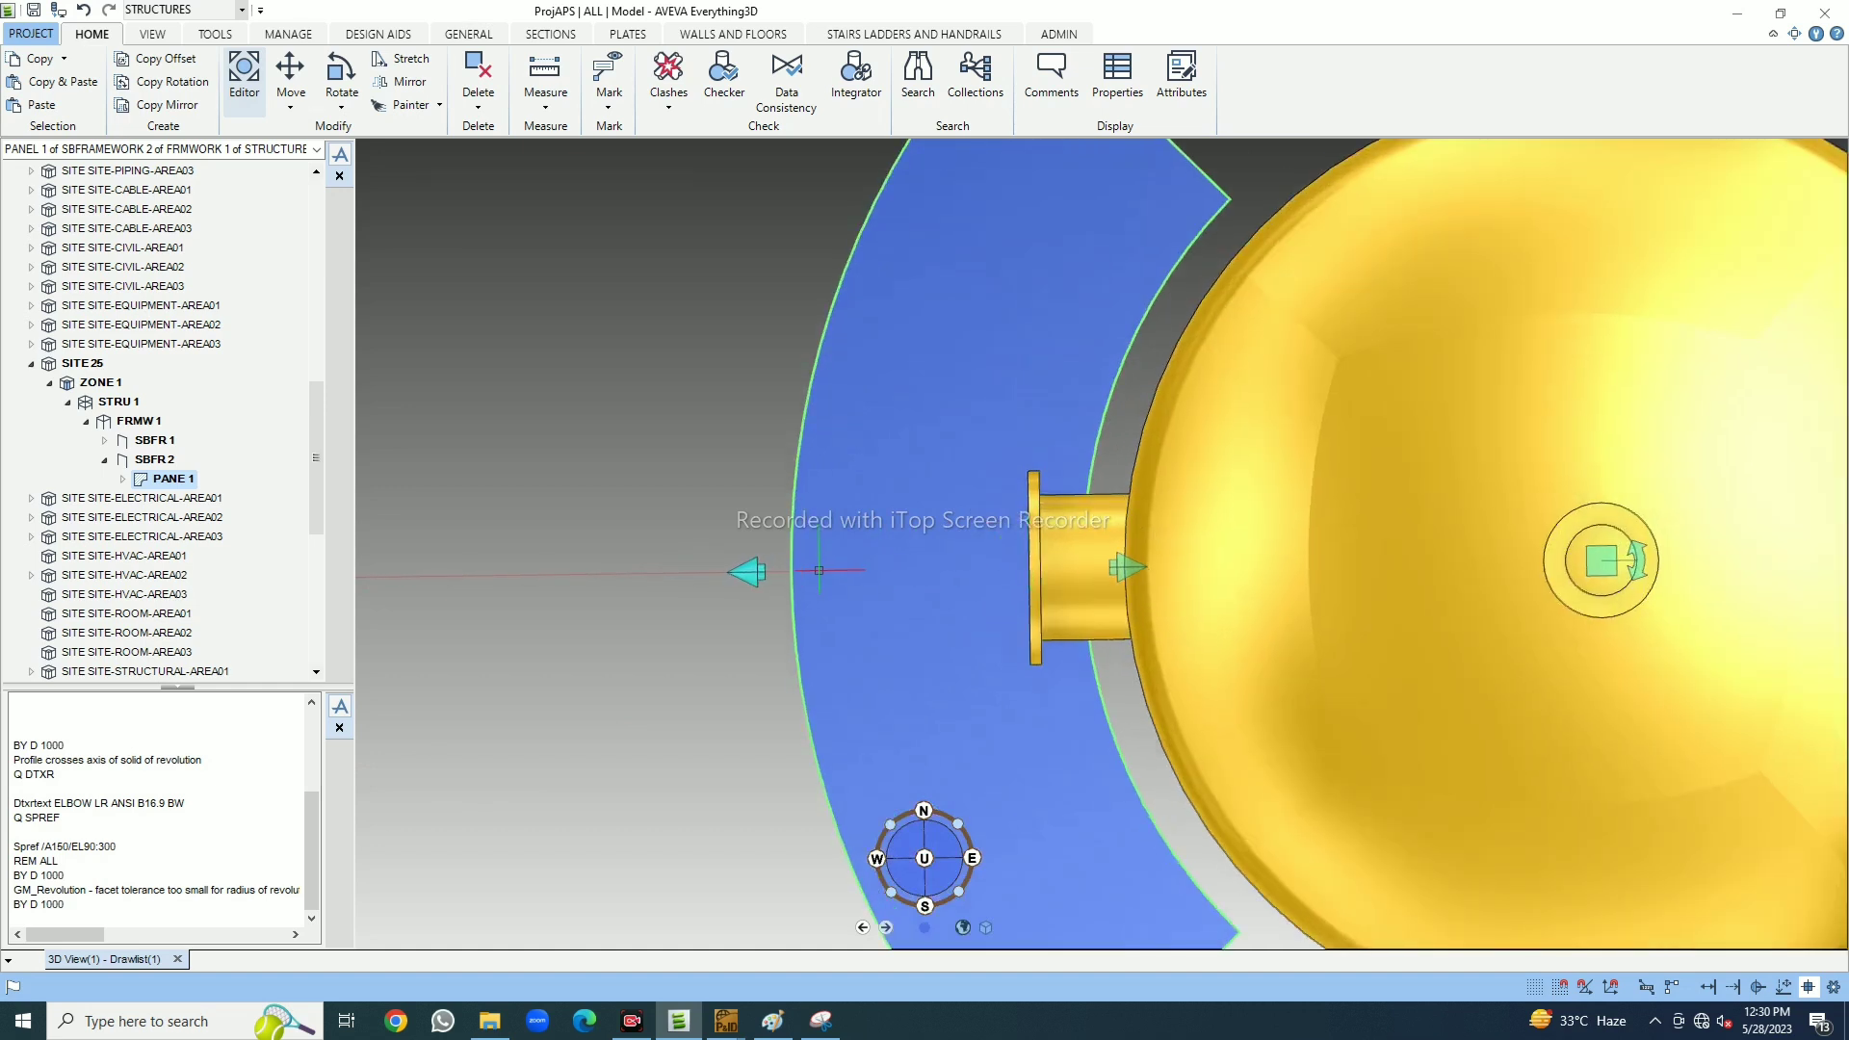
pyautogui.click(545, 96)
pyautogui.click(566, 132)
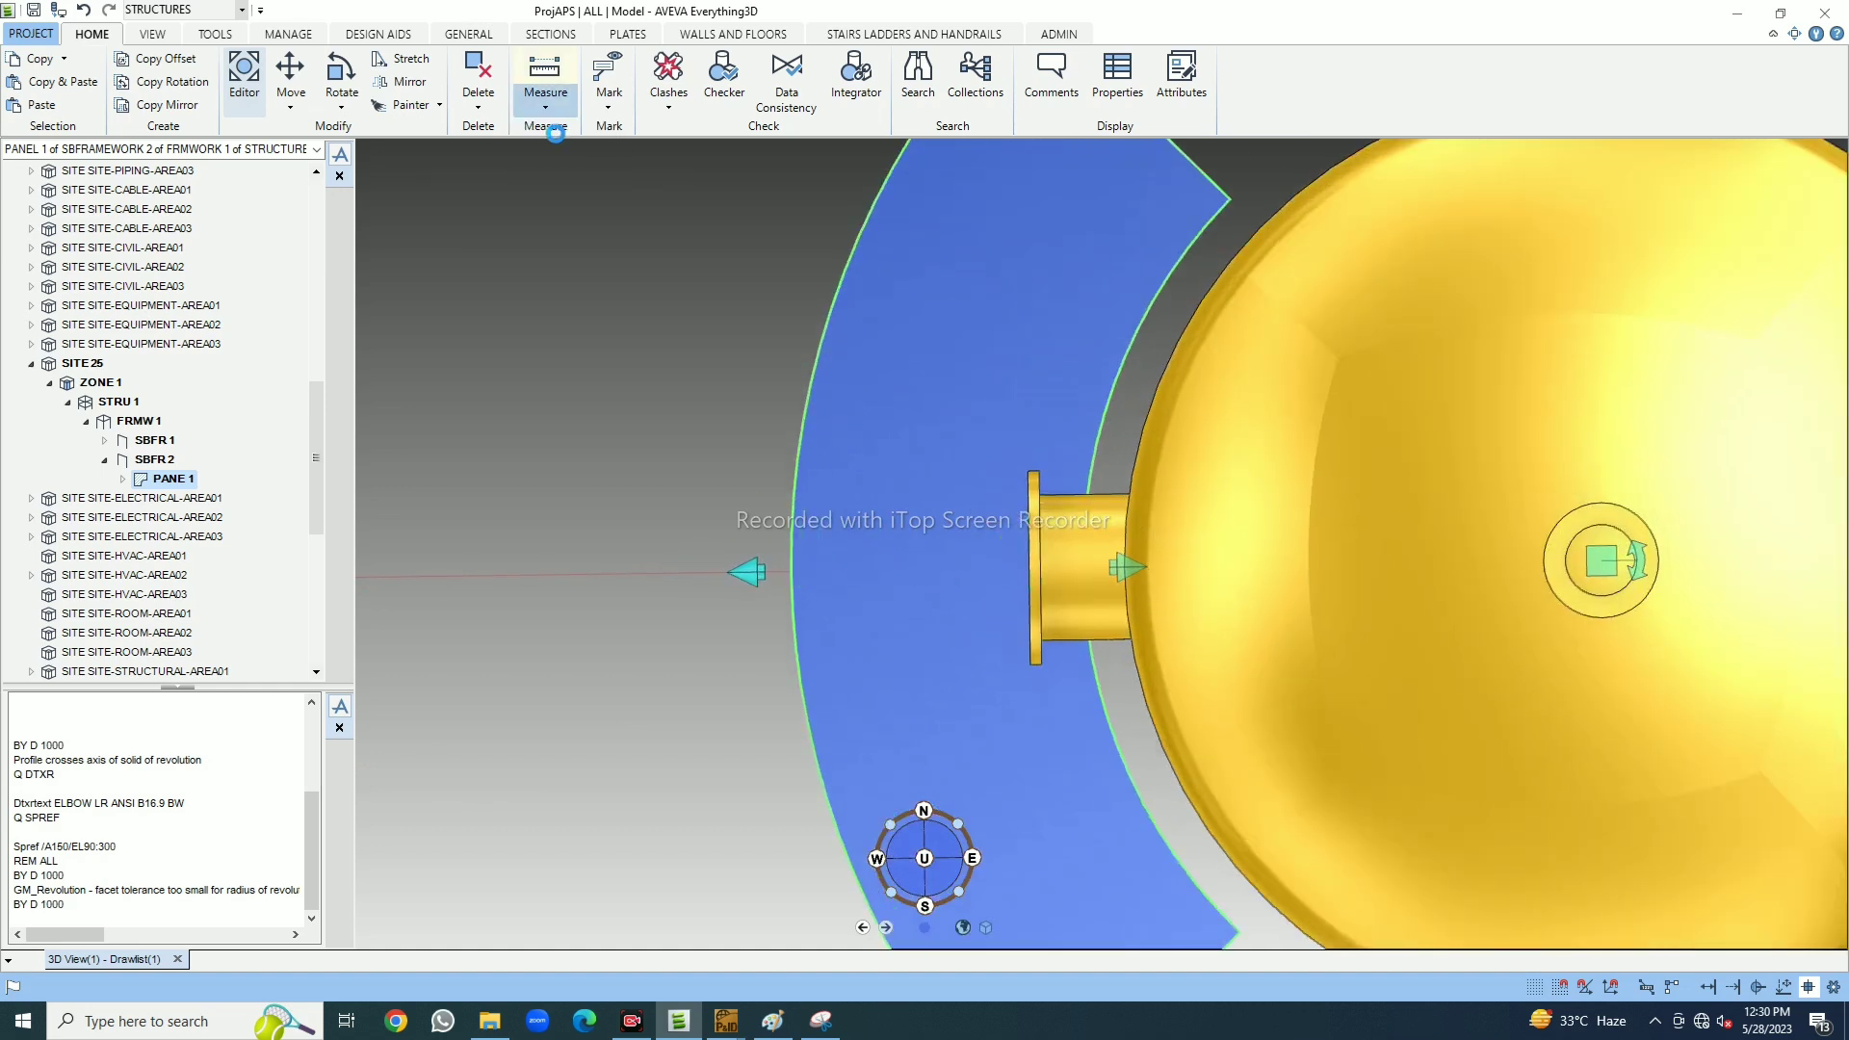
pyautogui.click(1029, 568)
pyautogui.click(790, 570)
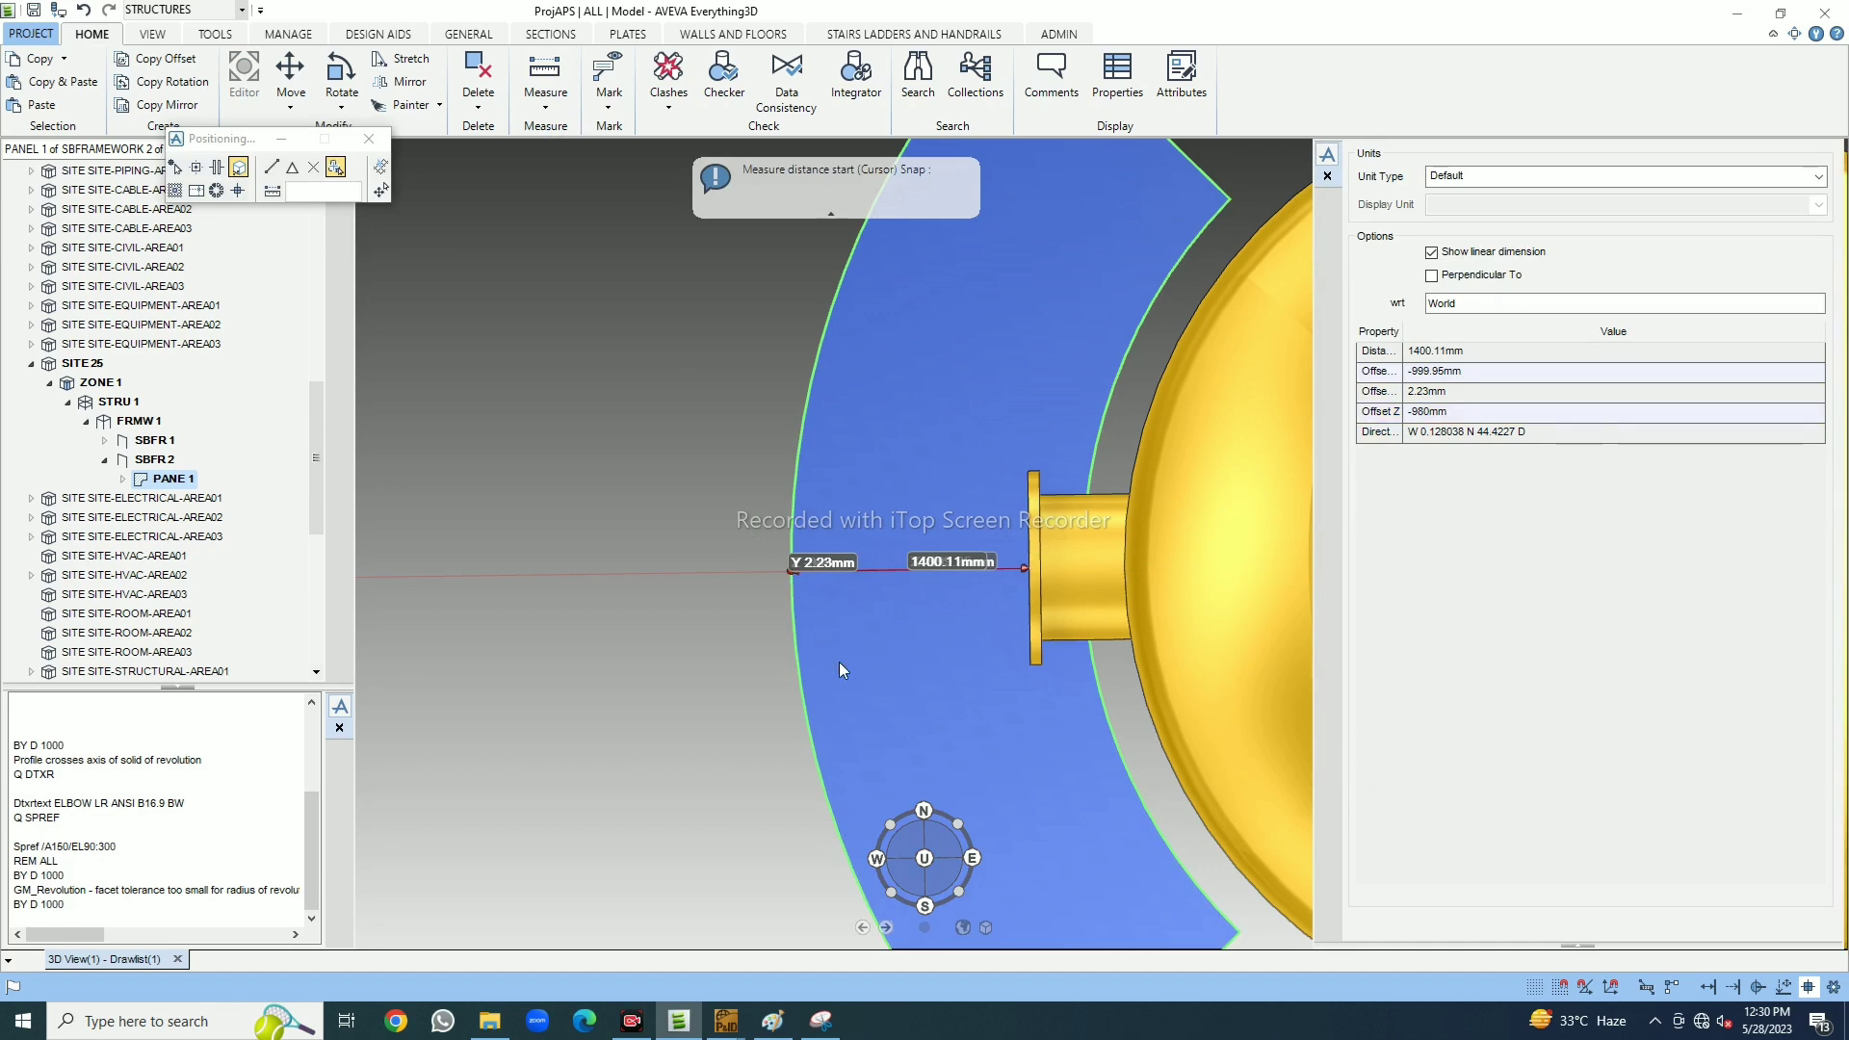
pyautogui.moveTo(840, 662); pyautogui.dragTo(853, 568, button='middle')
pyautogui.scroll(-3, 819, 649)
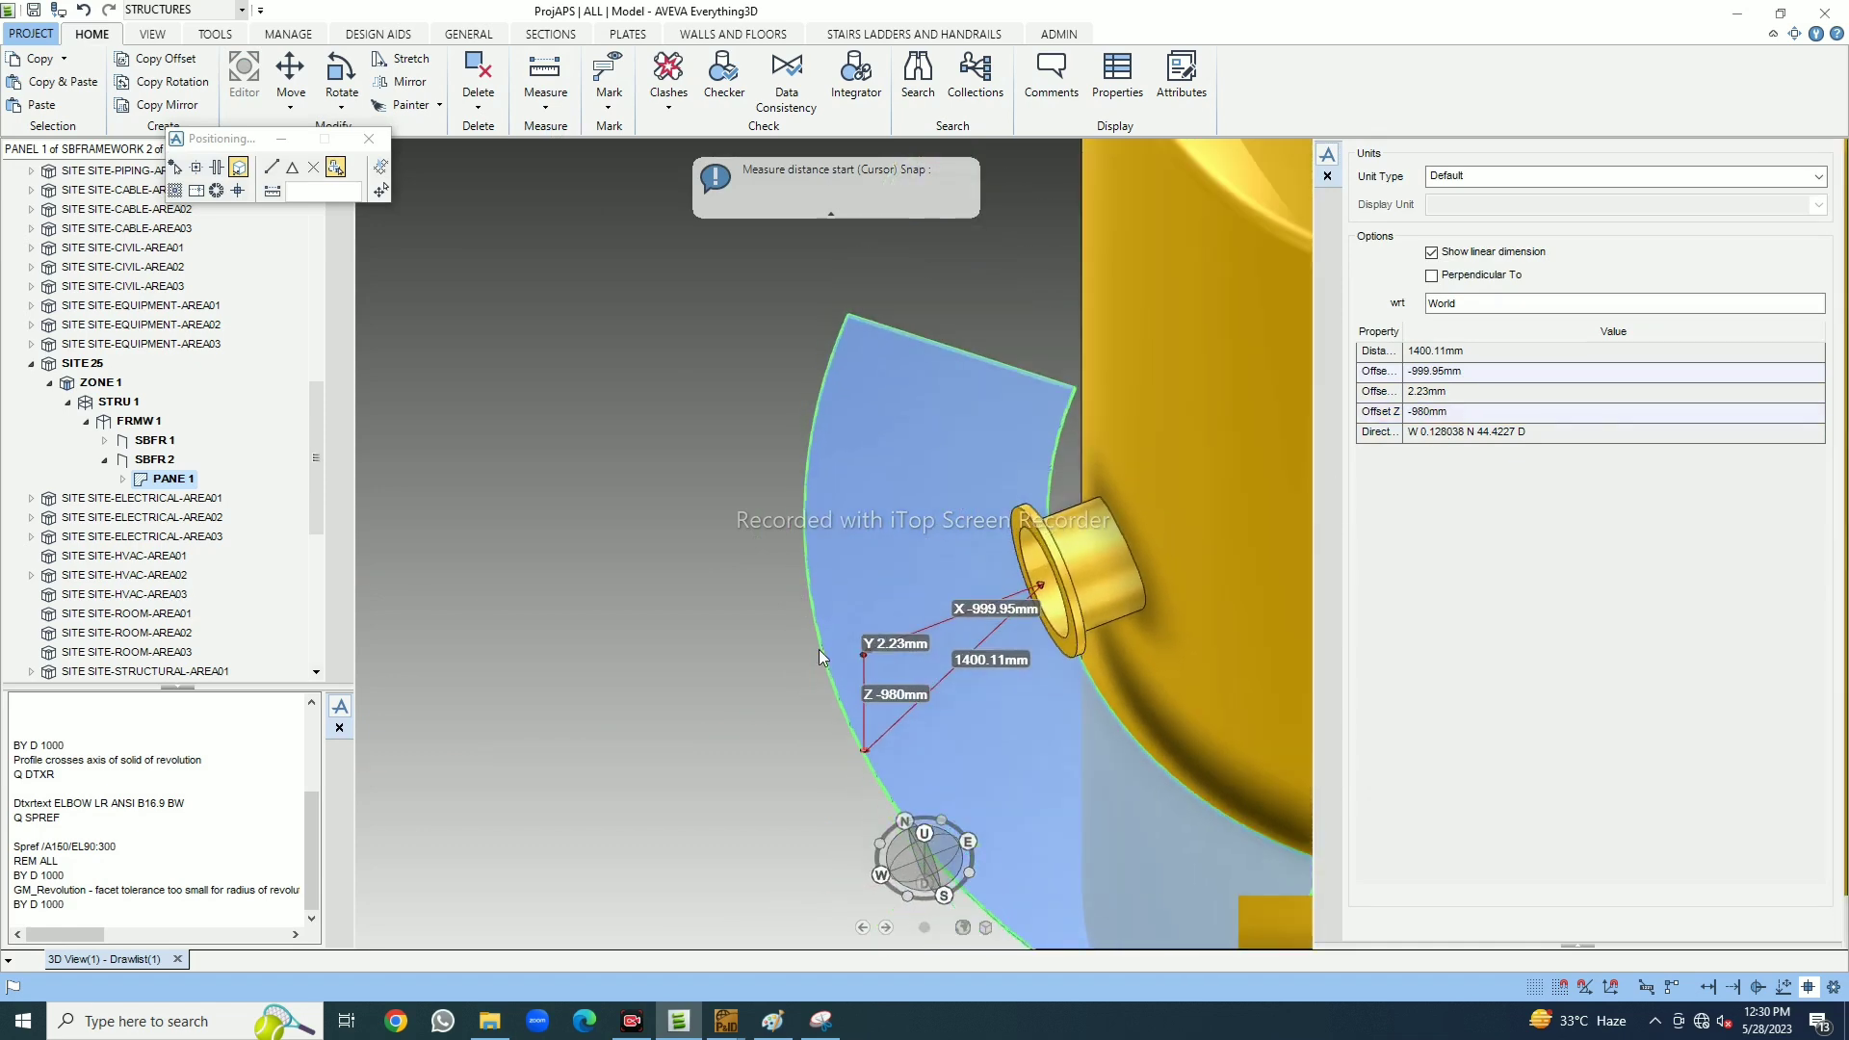
pyautogui.click(1327, 176)
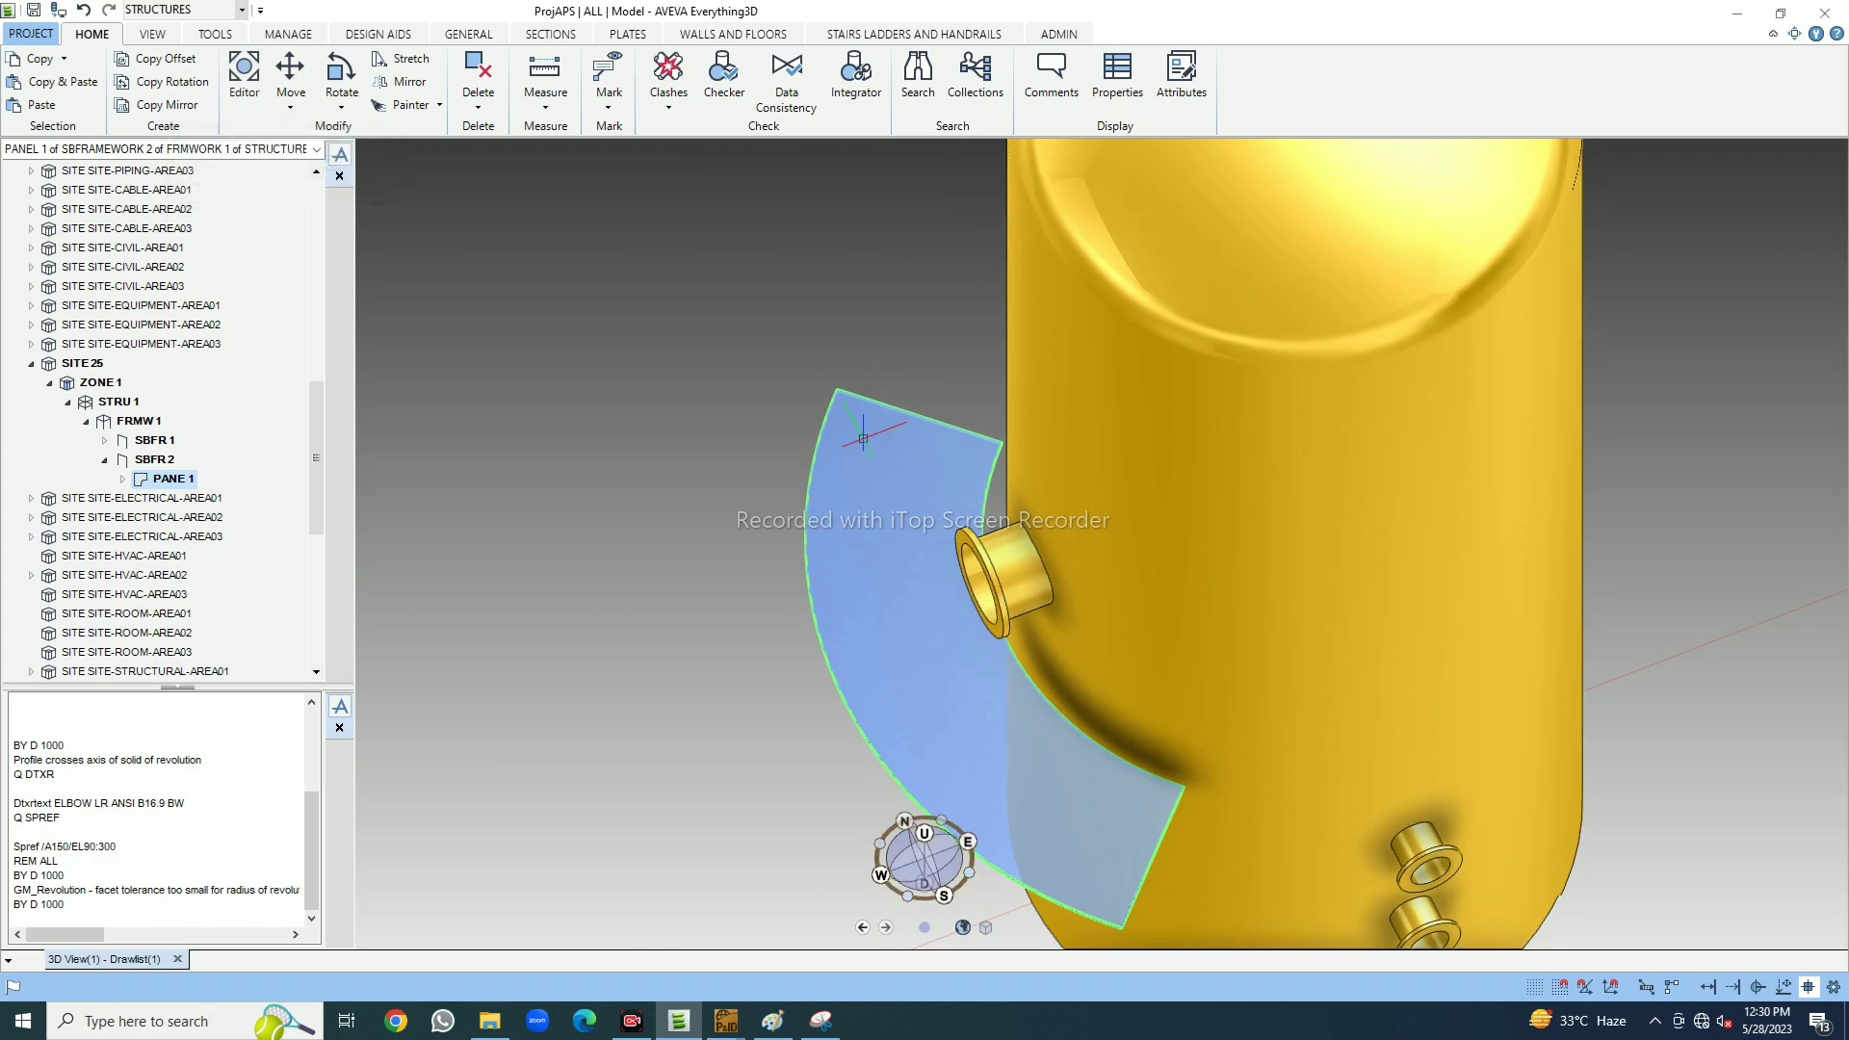
pyautogui.scroll(-3, 1169, 374)
# Orbit and zoom to show the enlarged panel's top face beside the vessel
pyautogui.moveTo(888, 514); pyautogui.dragTo(944, 431, button='middle')
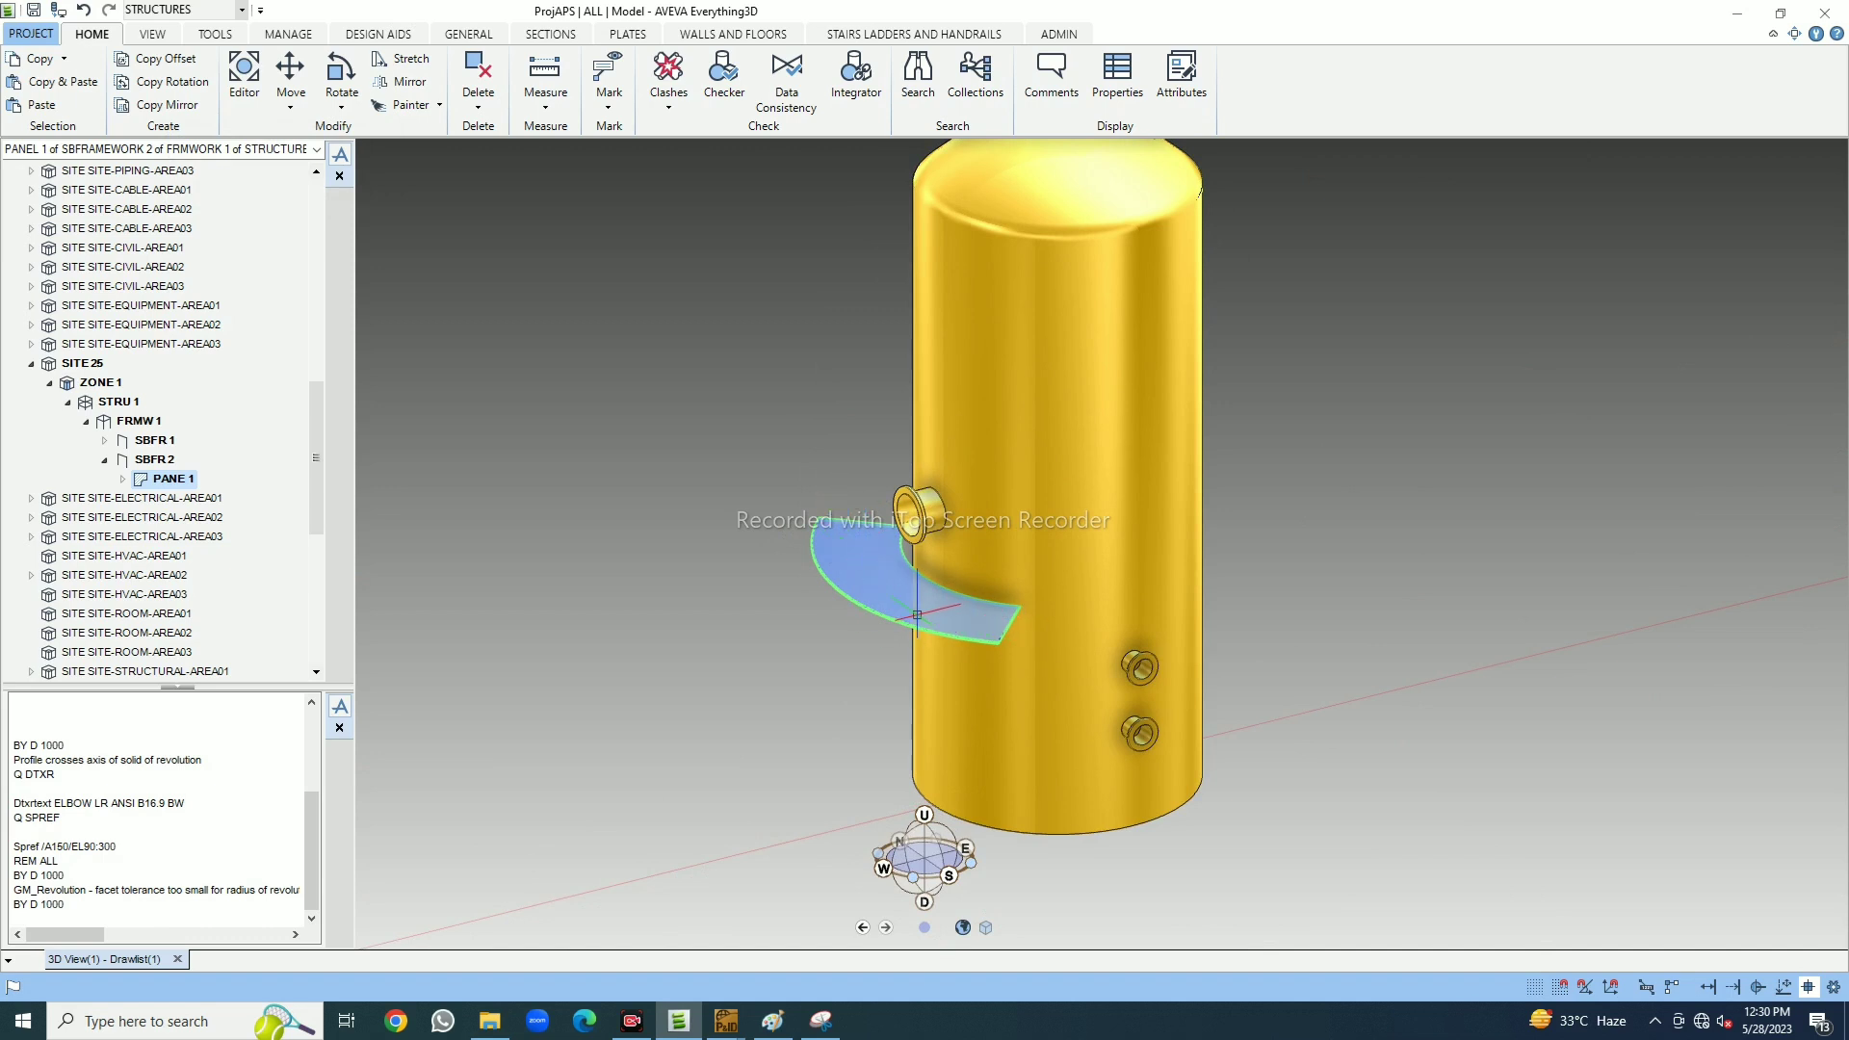
pyautogui.moveTo(918, 610)
pyautogui.mouseDown(button='middle')
pyautogui.moveTo(871, 477)
pyautogui.moveTo(923, 590)
pyautogui.mouseUp(button='middle')
pyautogui.scroll(3, 981, 575)
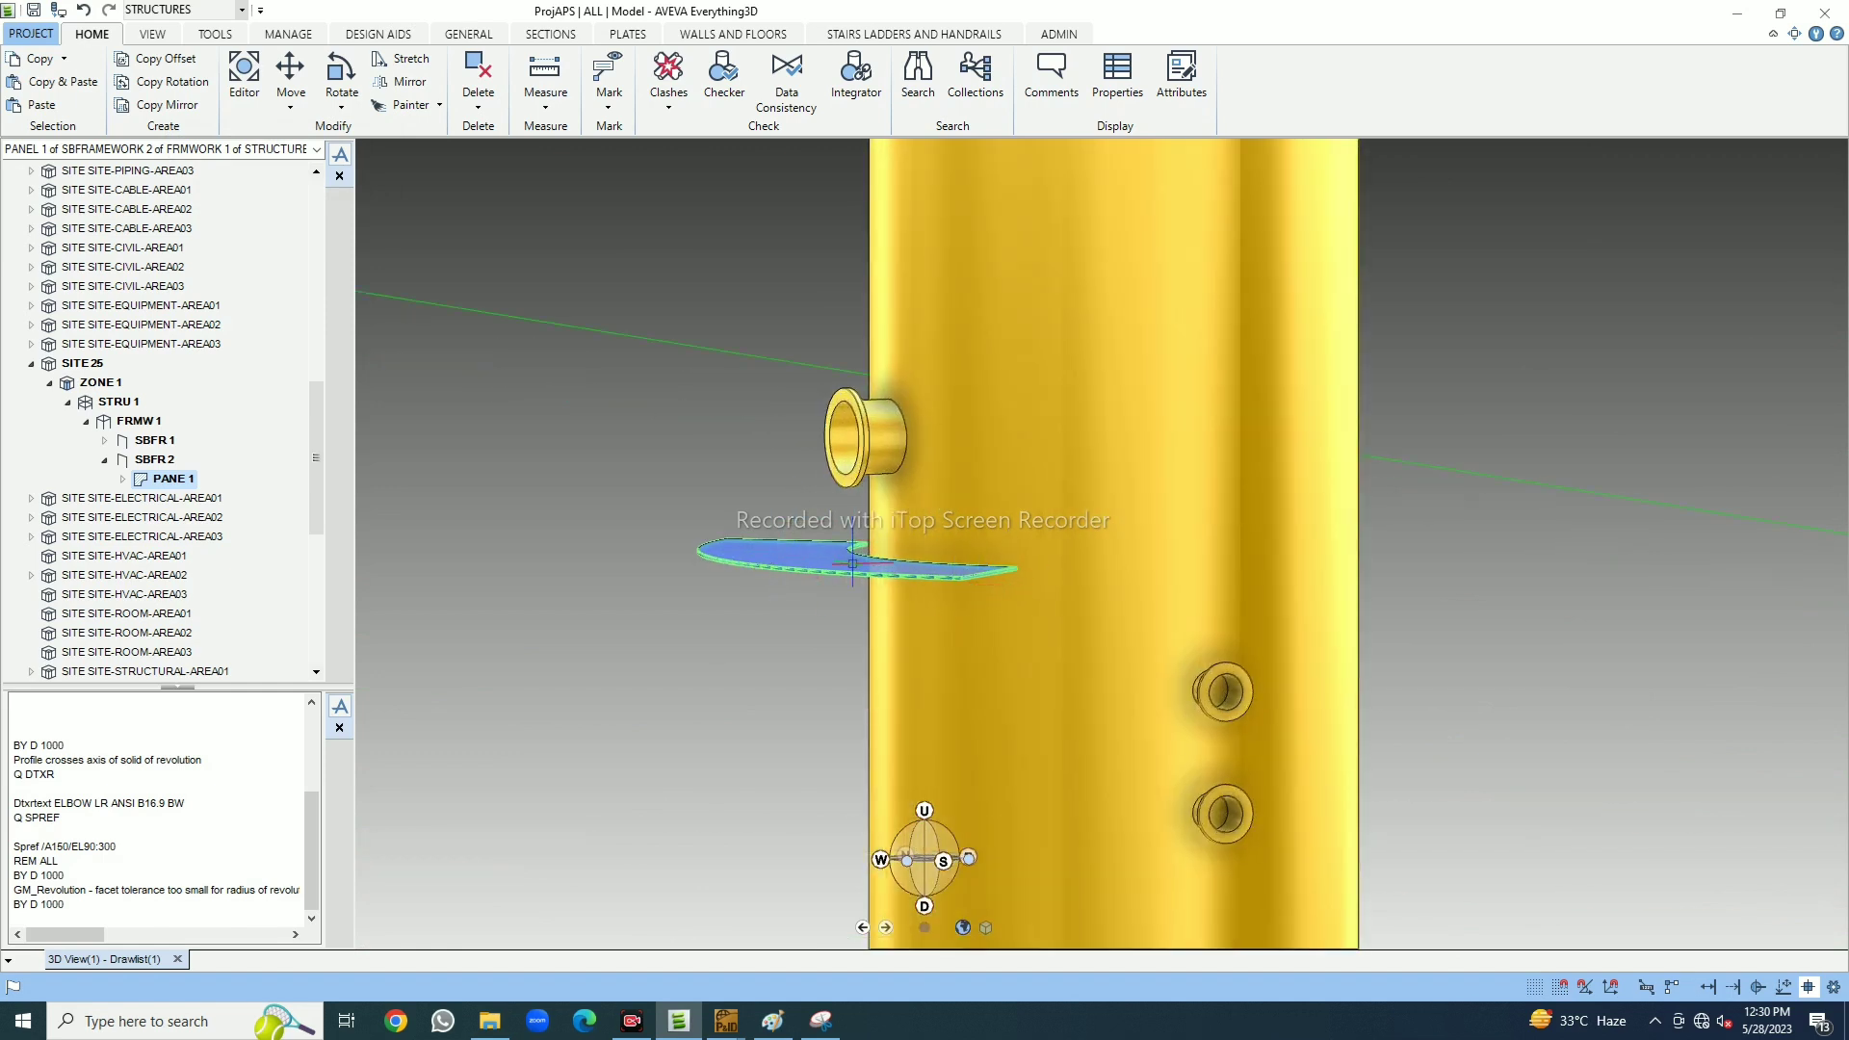
pyautogui.moveTo(844, 587); pyautogui.dragTo(945, 536, button='middle')
# Set the C6x10.5 section defaults to LTOP Left Top justification
pyautogui.click(536, 37)
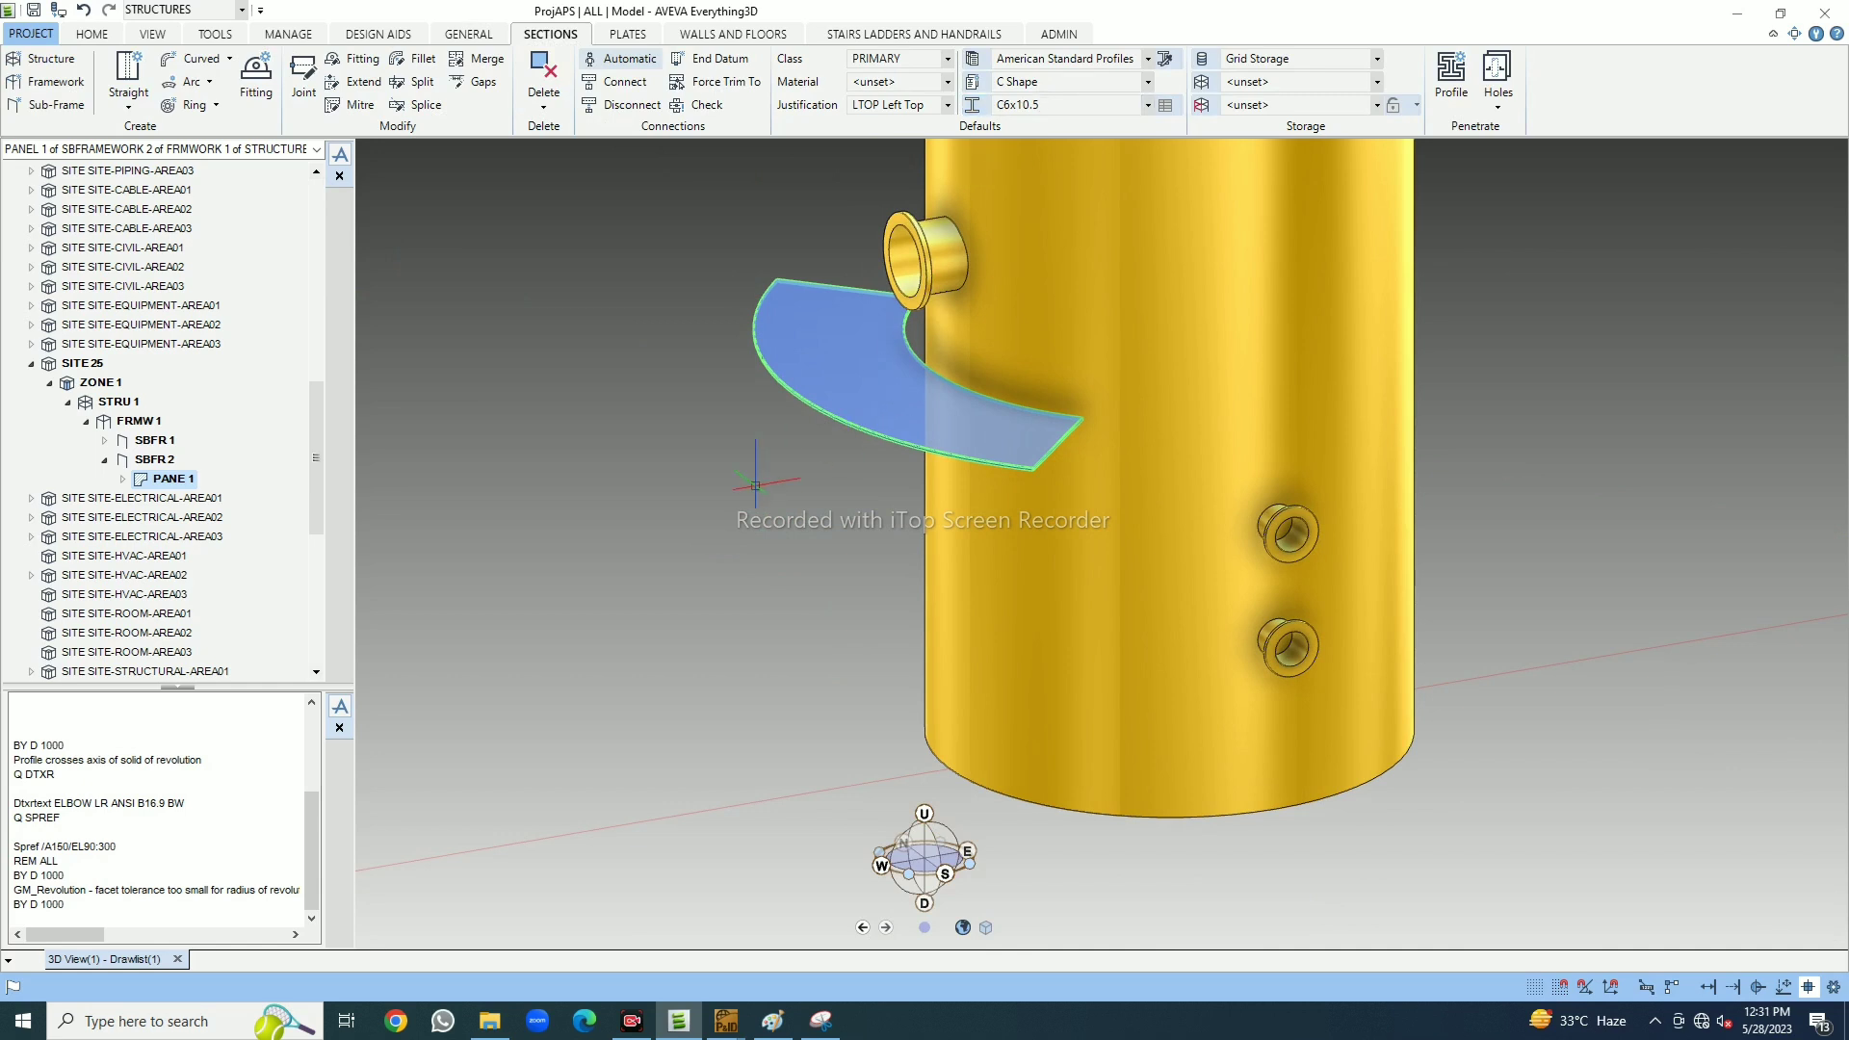
pyautogui.scroll(-2, 732, 530)
pyautogui.scroll(5, 938, 426)
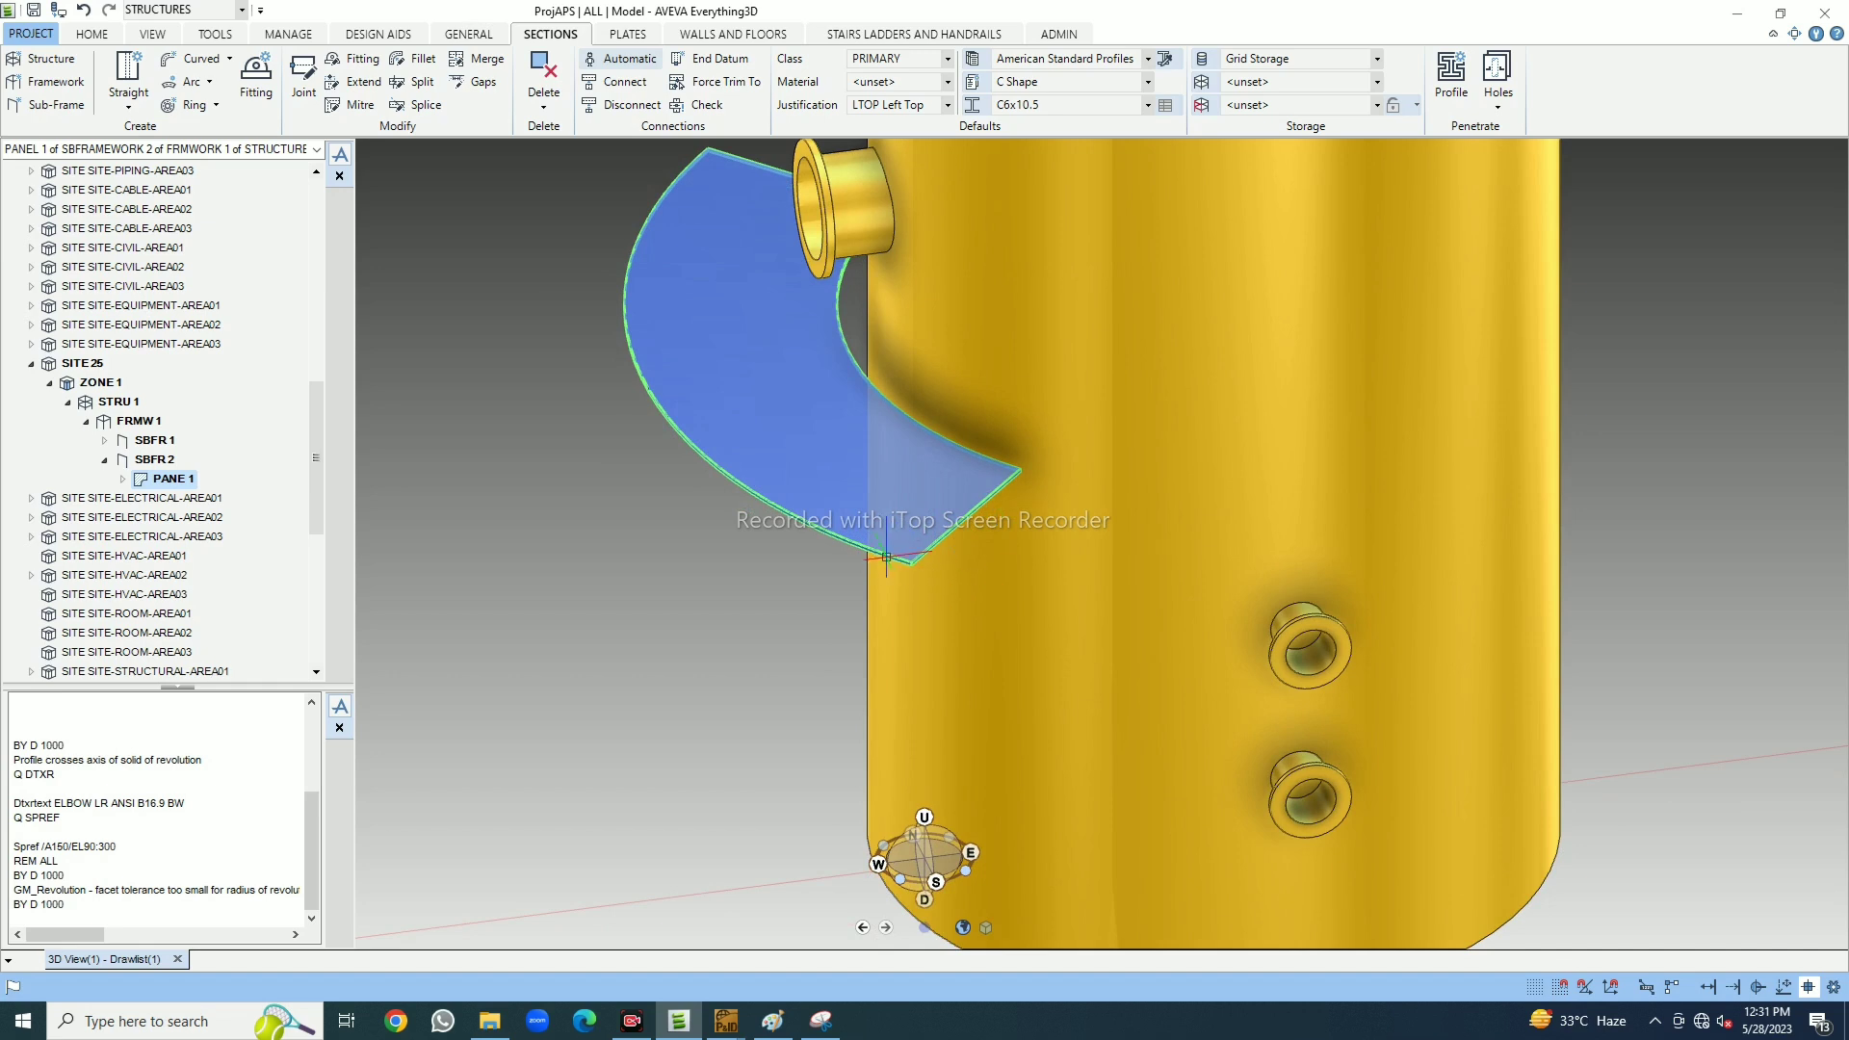
pyautogui.click(947, 105)
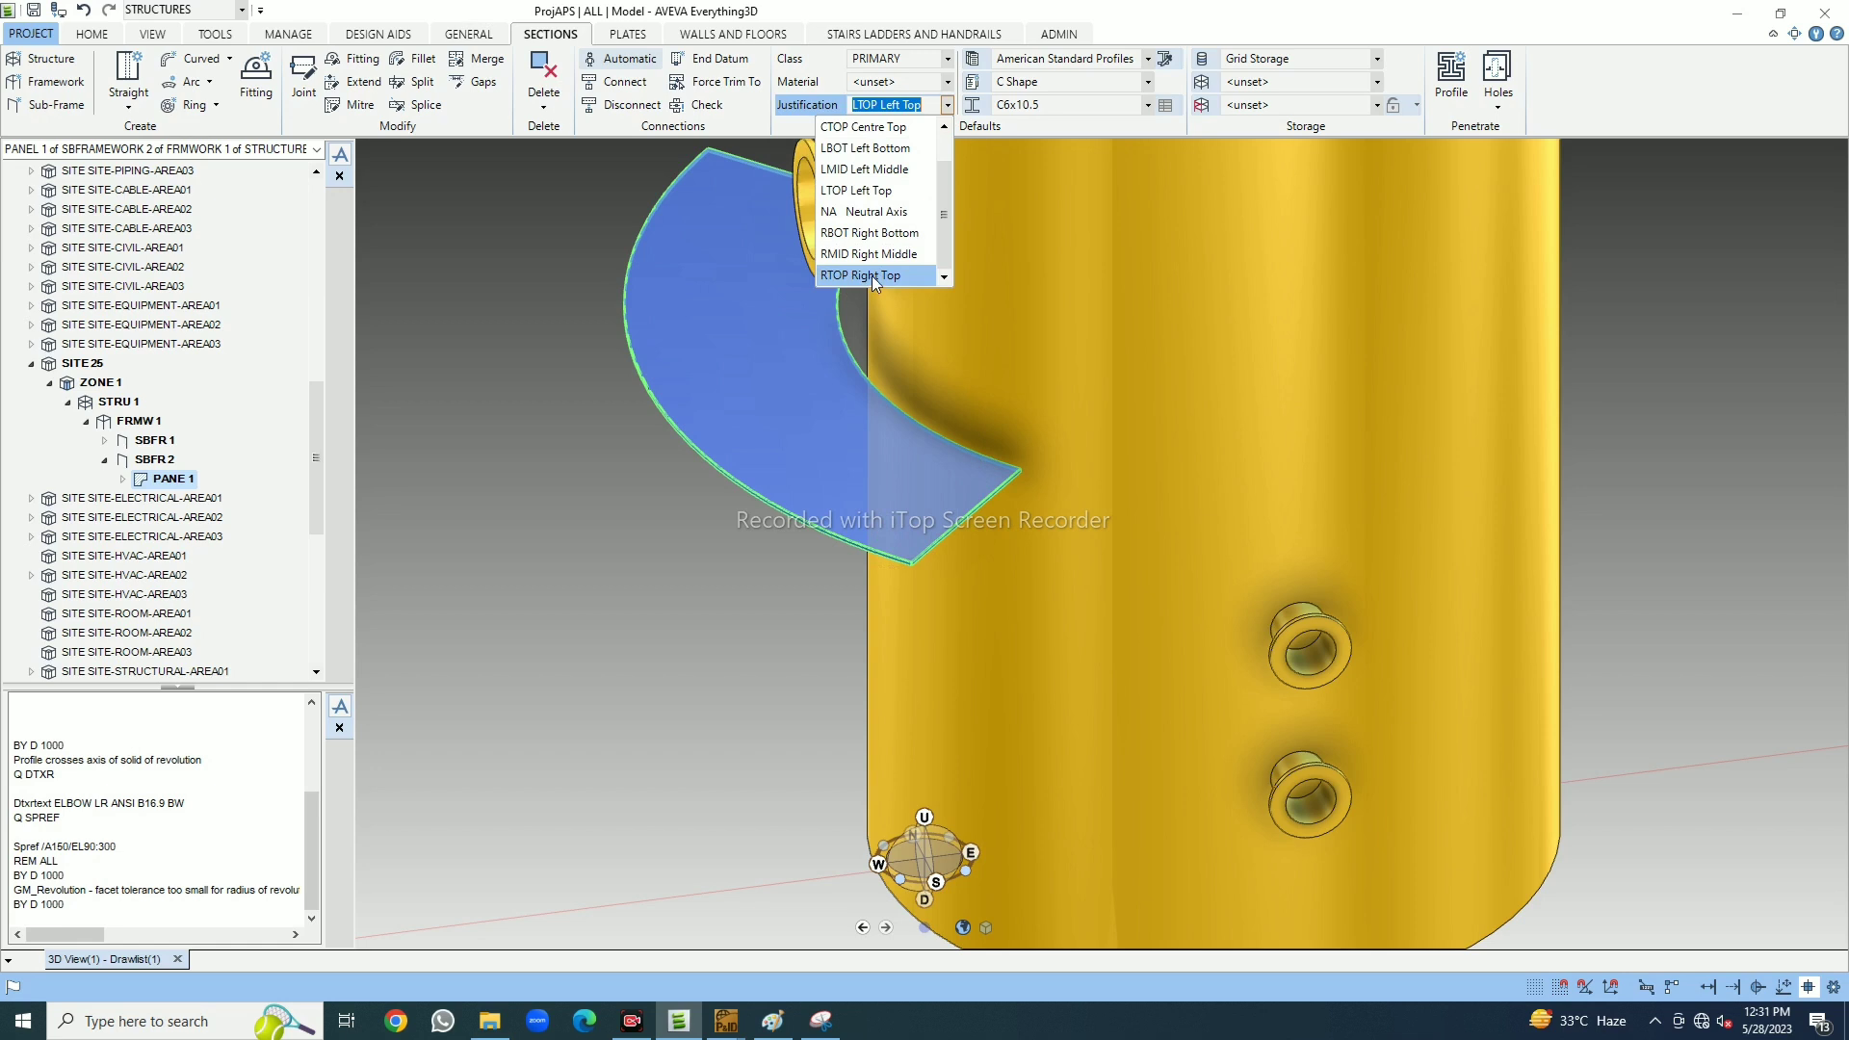
pyautogui.click(862, 189)
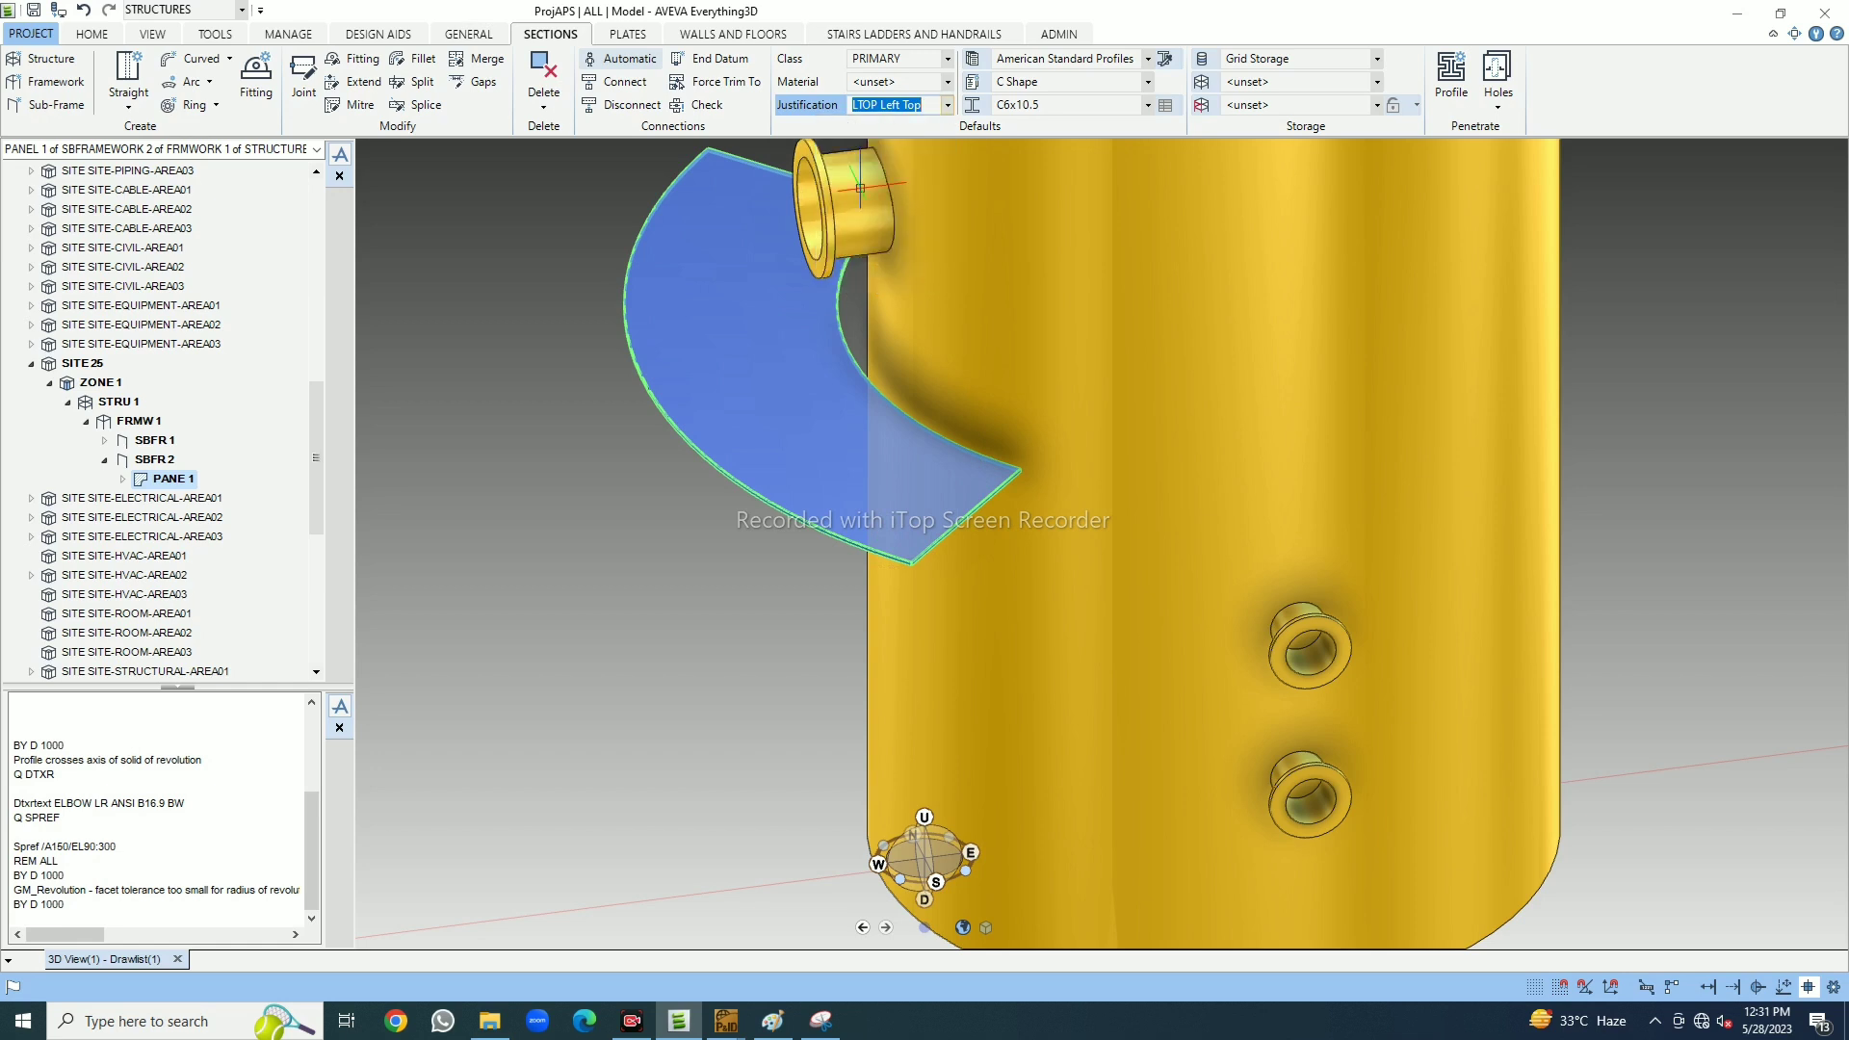
pyautogui.click(129, 102)
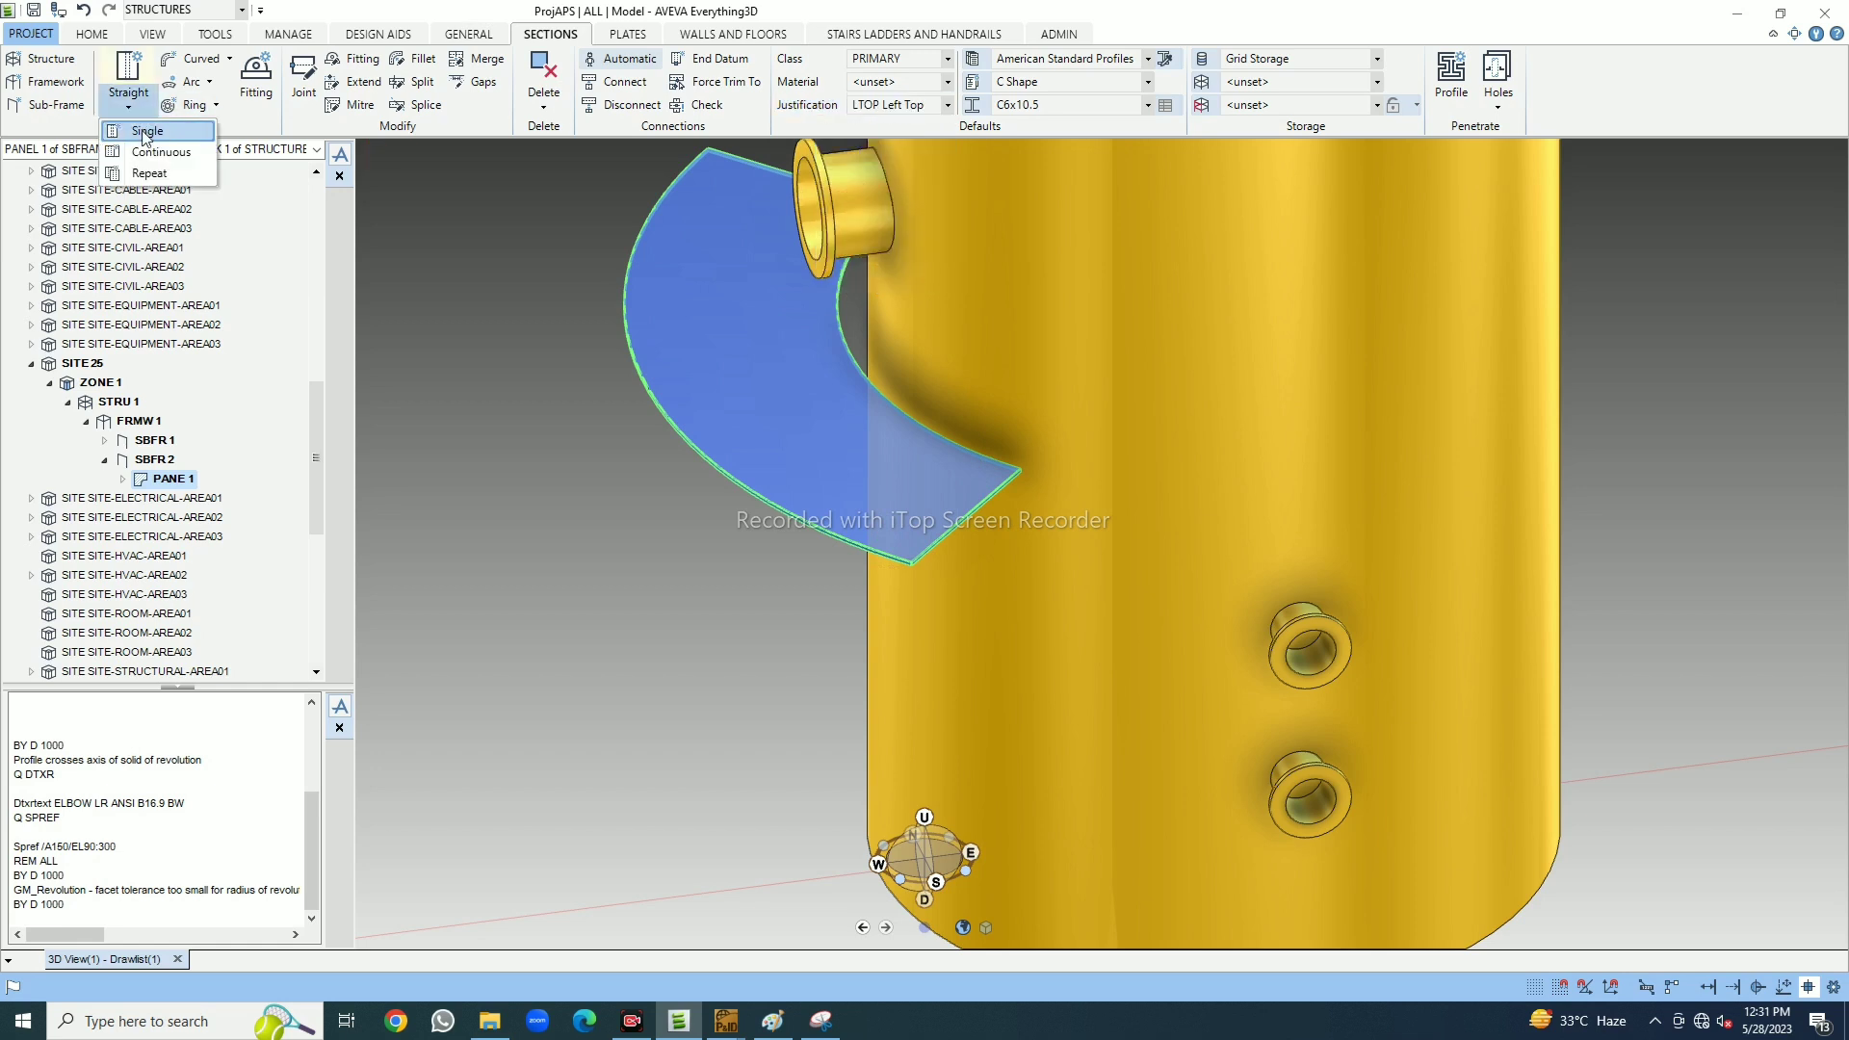
# Place a single straight C-section from the panel's bottom corner to its far corner
pyautogui.click(145, 131)
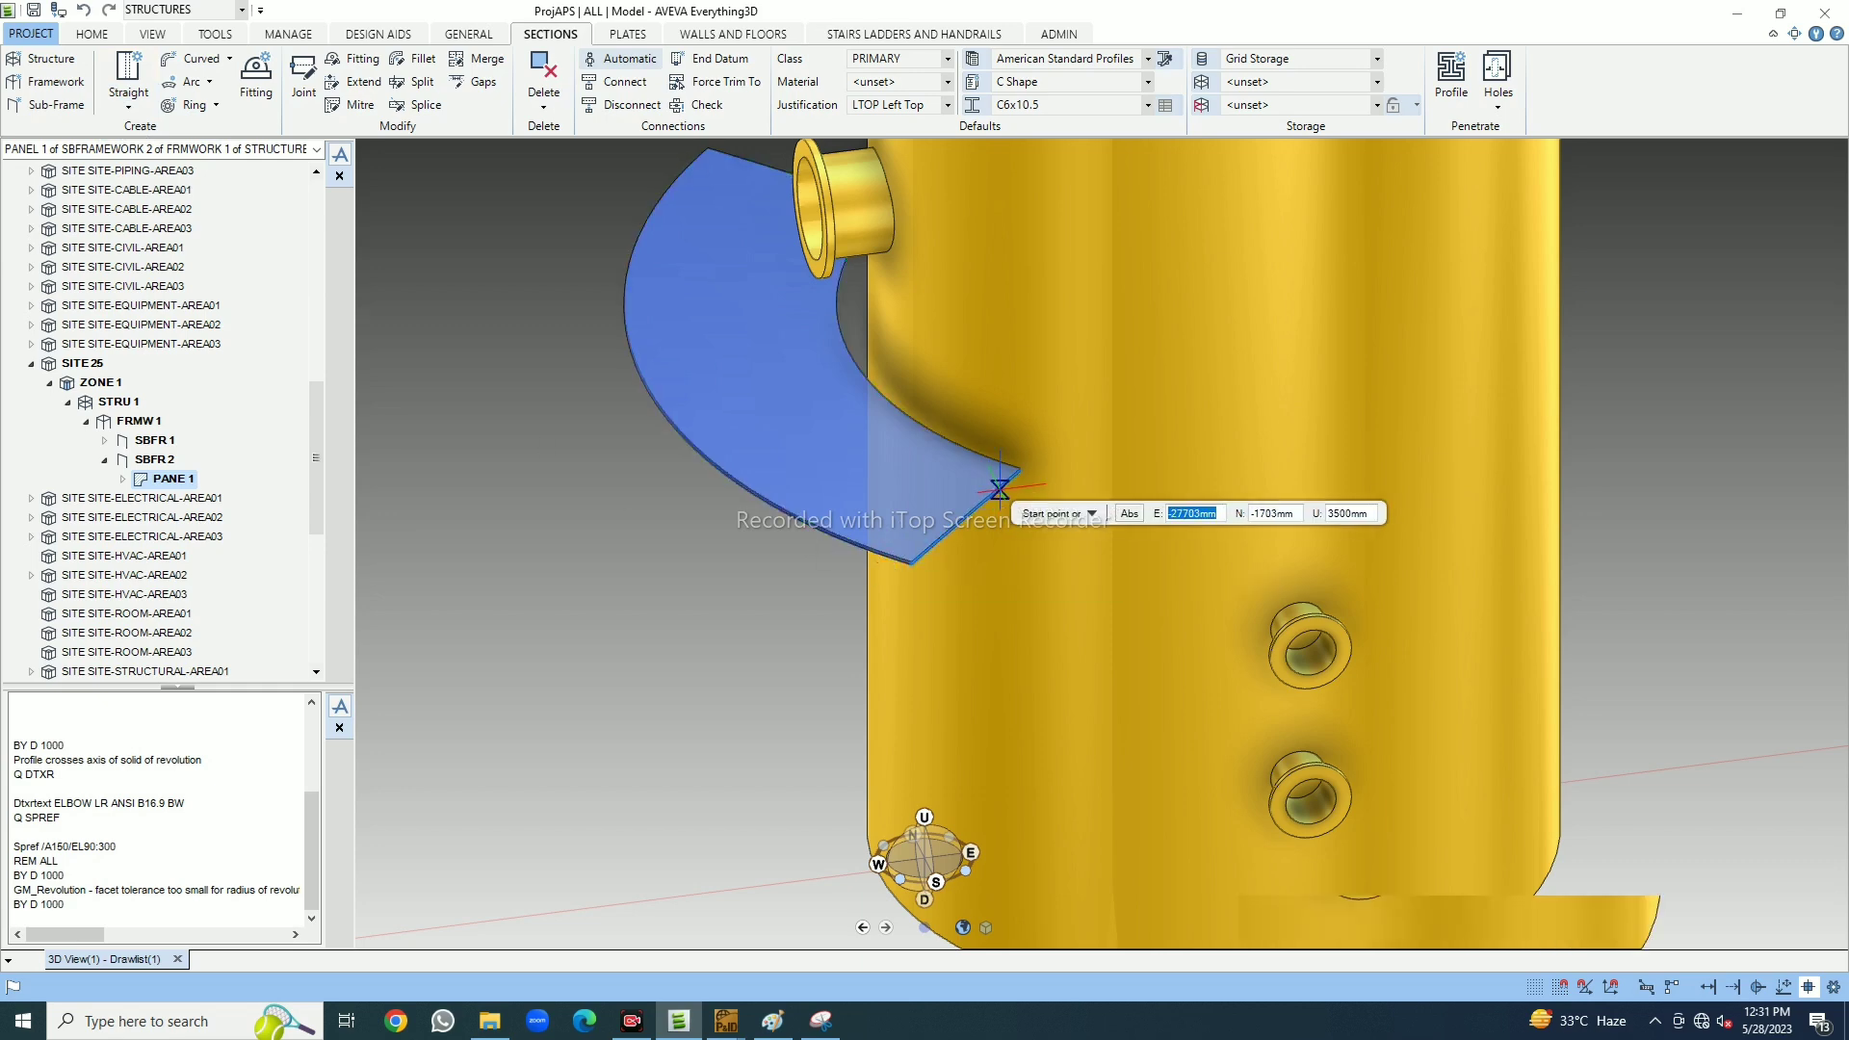
pyautogui.scroll(3, 949, 576)
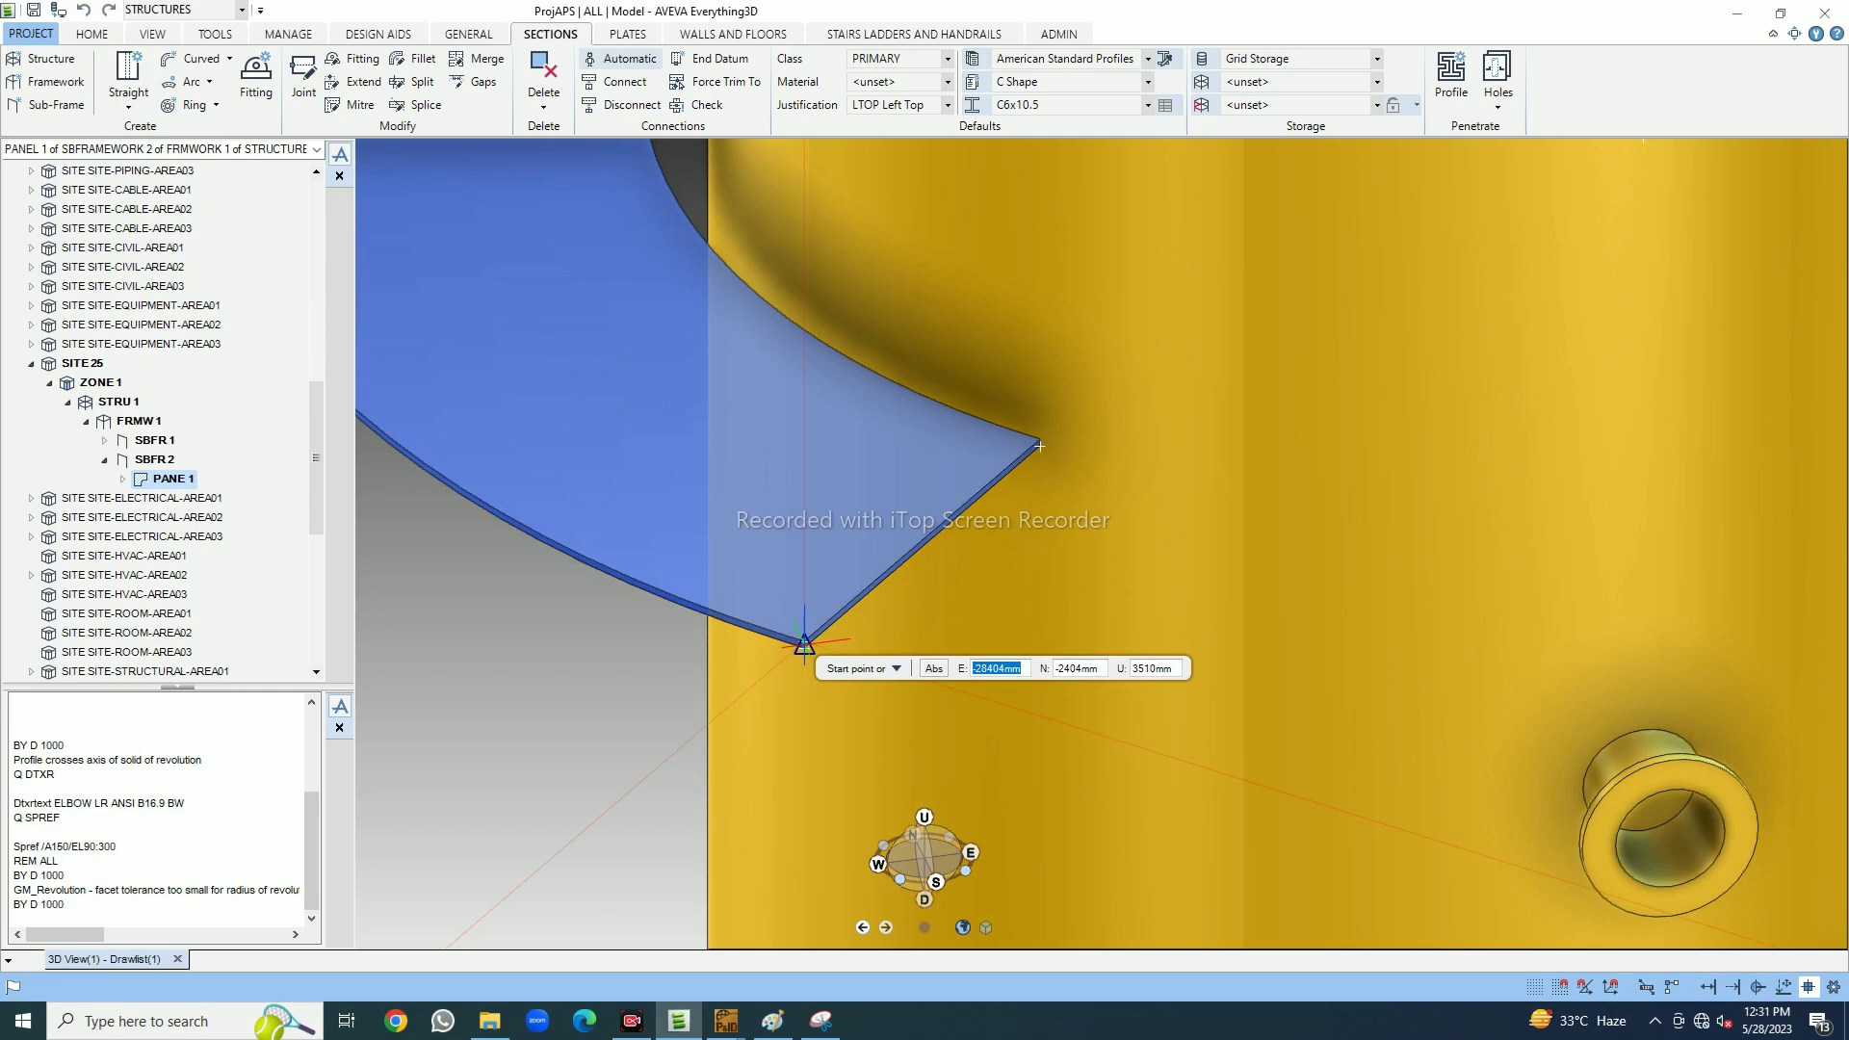
pyautogui.click(805, 643)
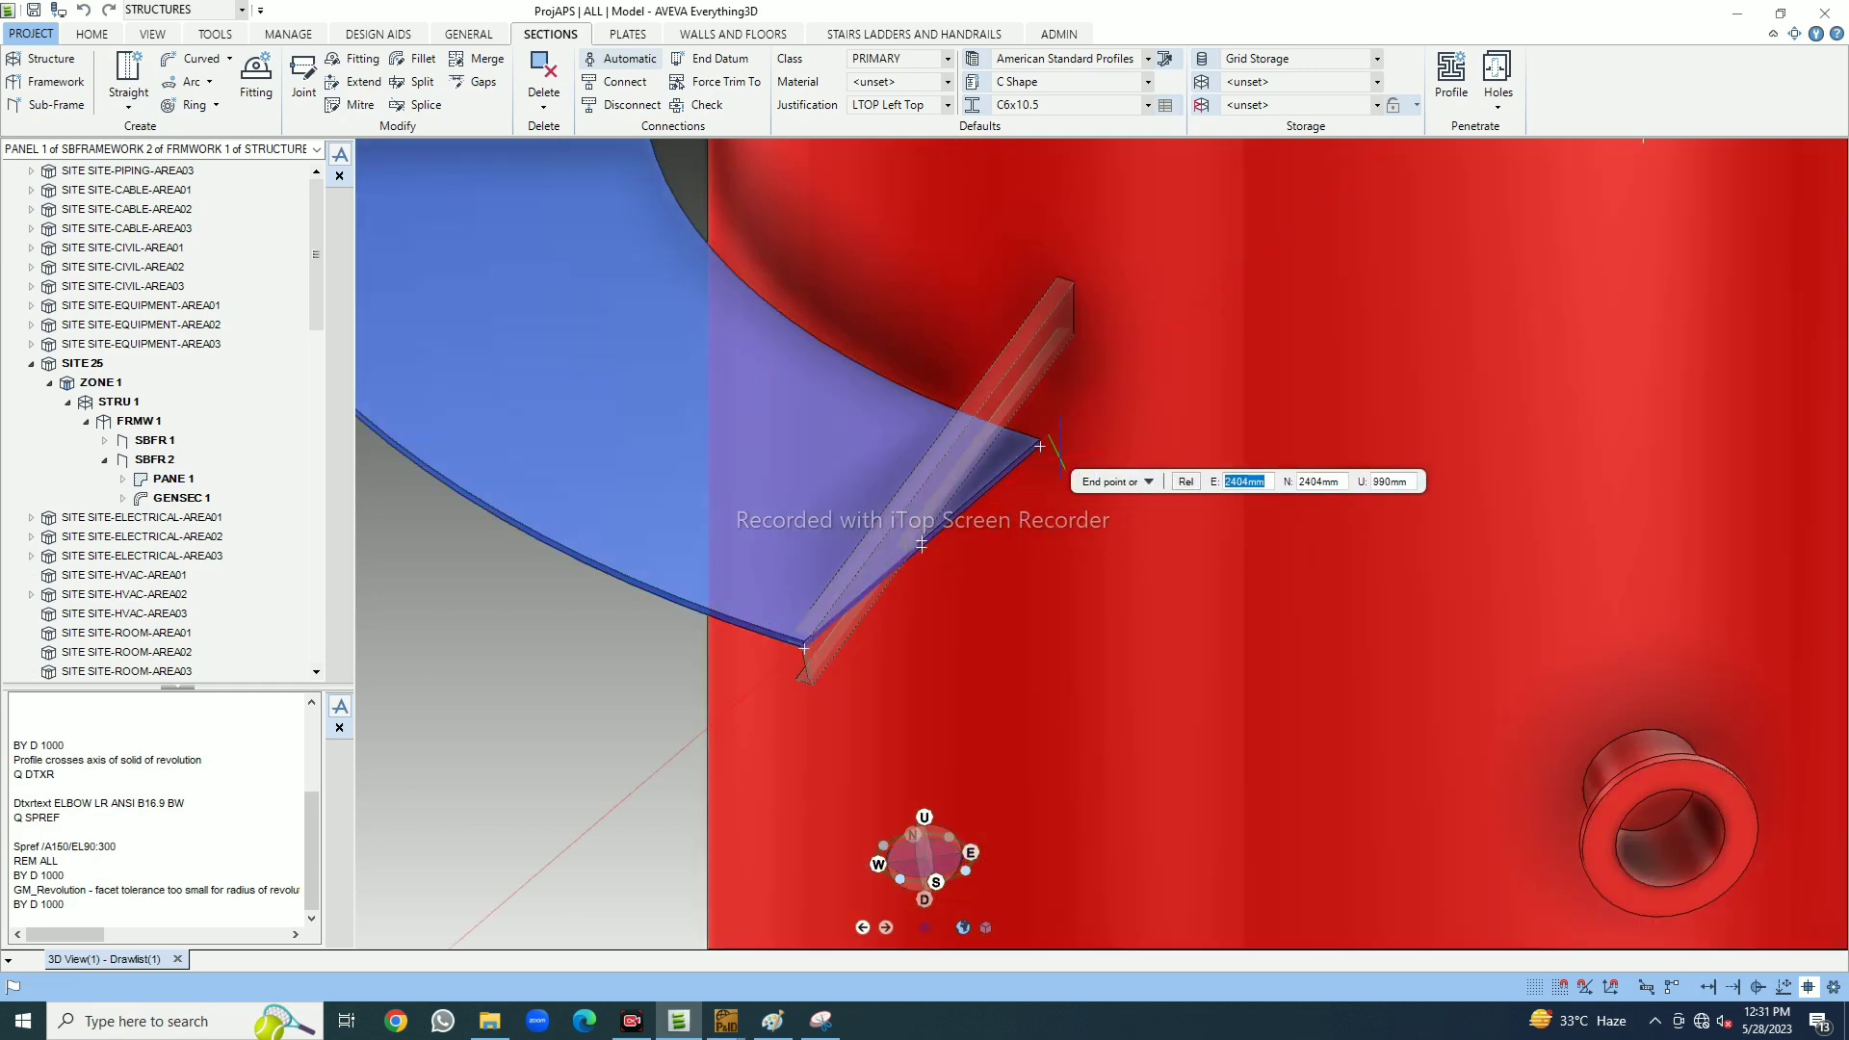
pyautogui.scroll(2, 1040, 445)
pyautogui.scroll(1, 1040, 445)
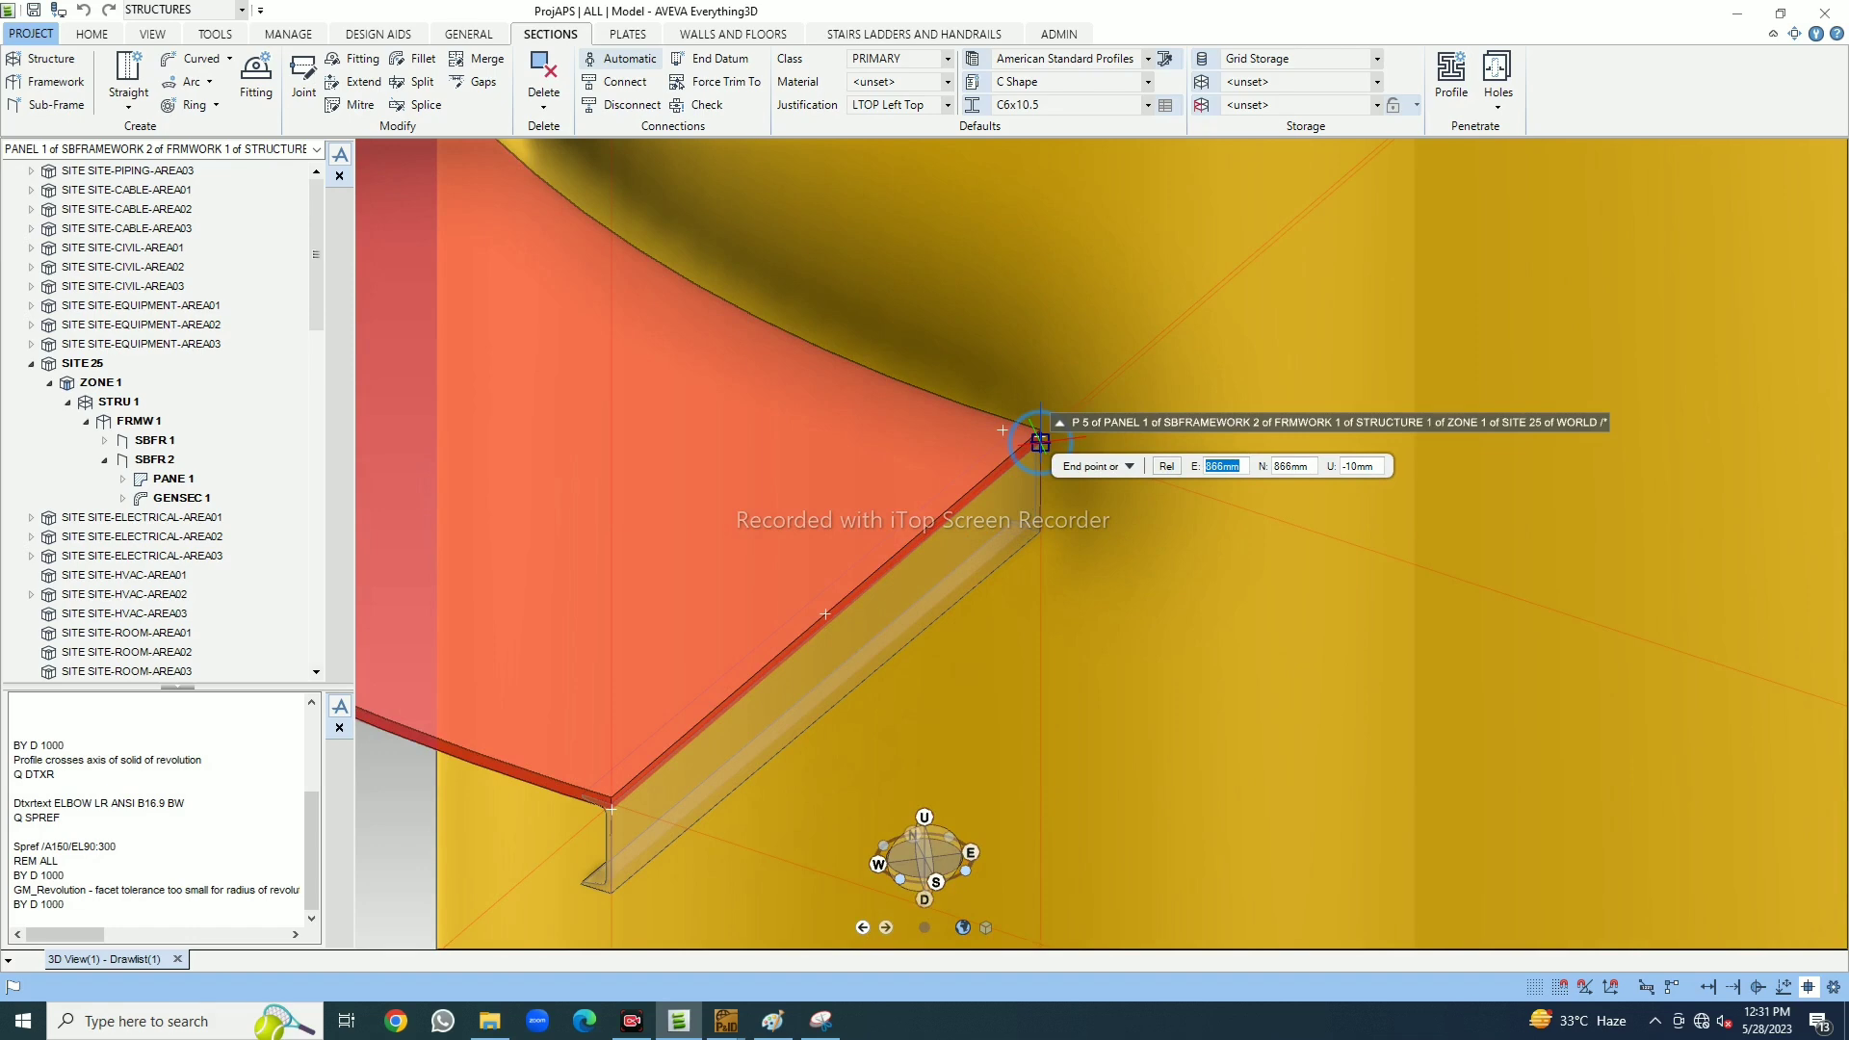
pyautogui.click(1040, 442)
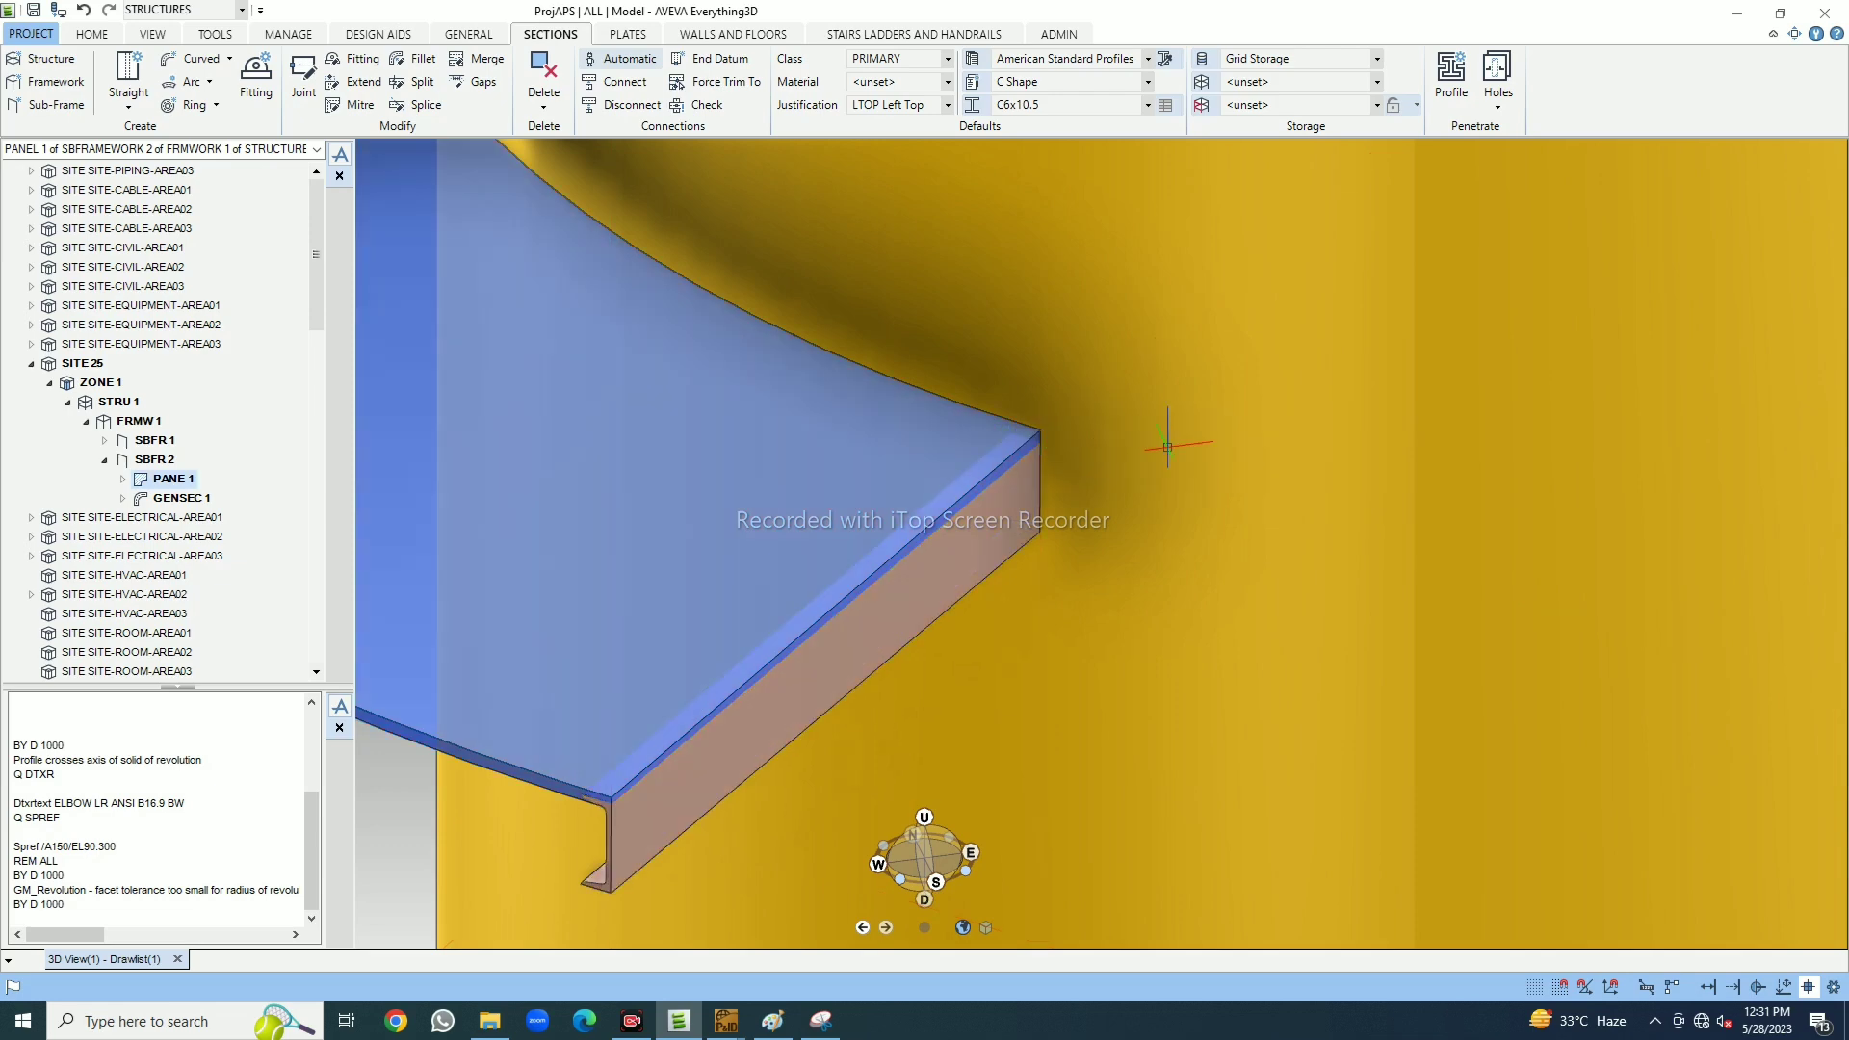
# Orbit and zoom around the plate corner to inspect the new stiffener
pyautogui.scroll(-6, 1199, 466)
pyautogui.moveTo(849, 435)
pyautogui.mouseDown(button='middle')
pyautogui.moveTo(1263, 441)
pyautogui.moveTo(1396, 409)
pyautogui.mouseUp(button='middle')
pyautogui.scroll(-4, 1396, 409)
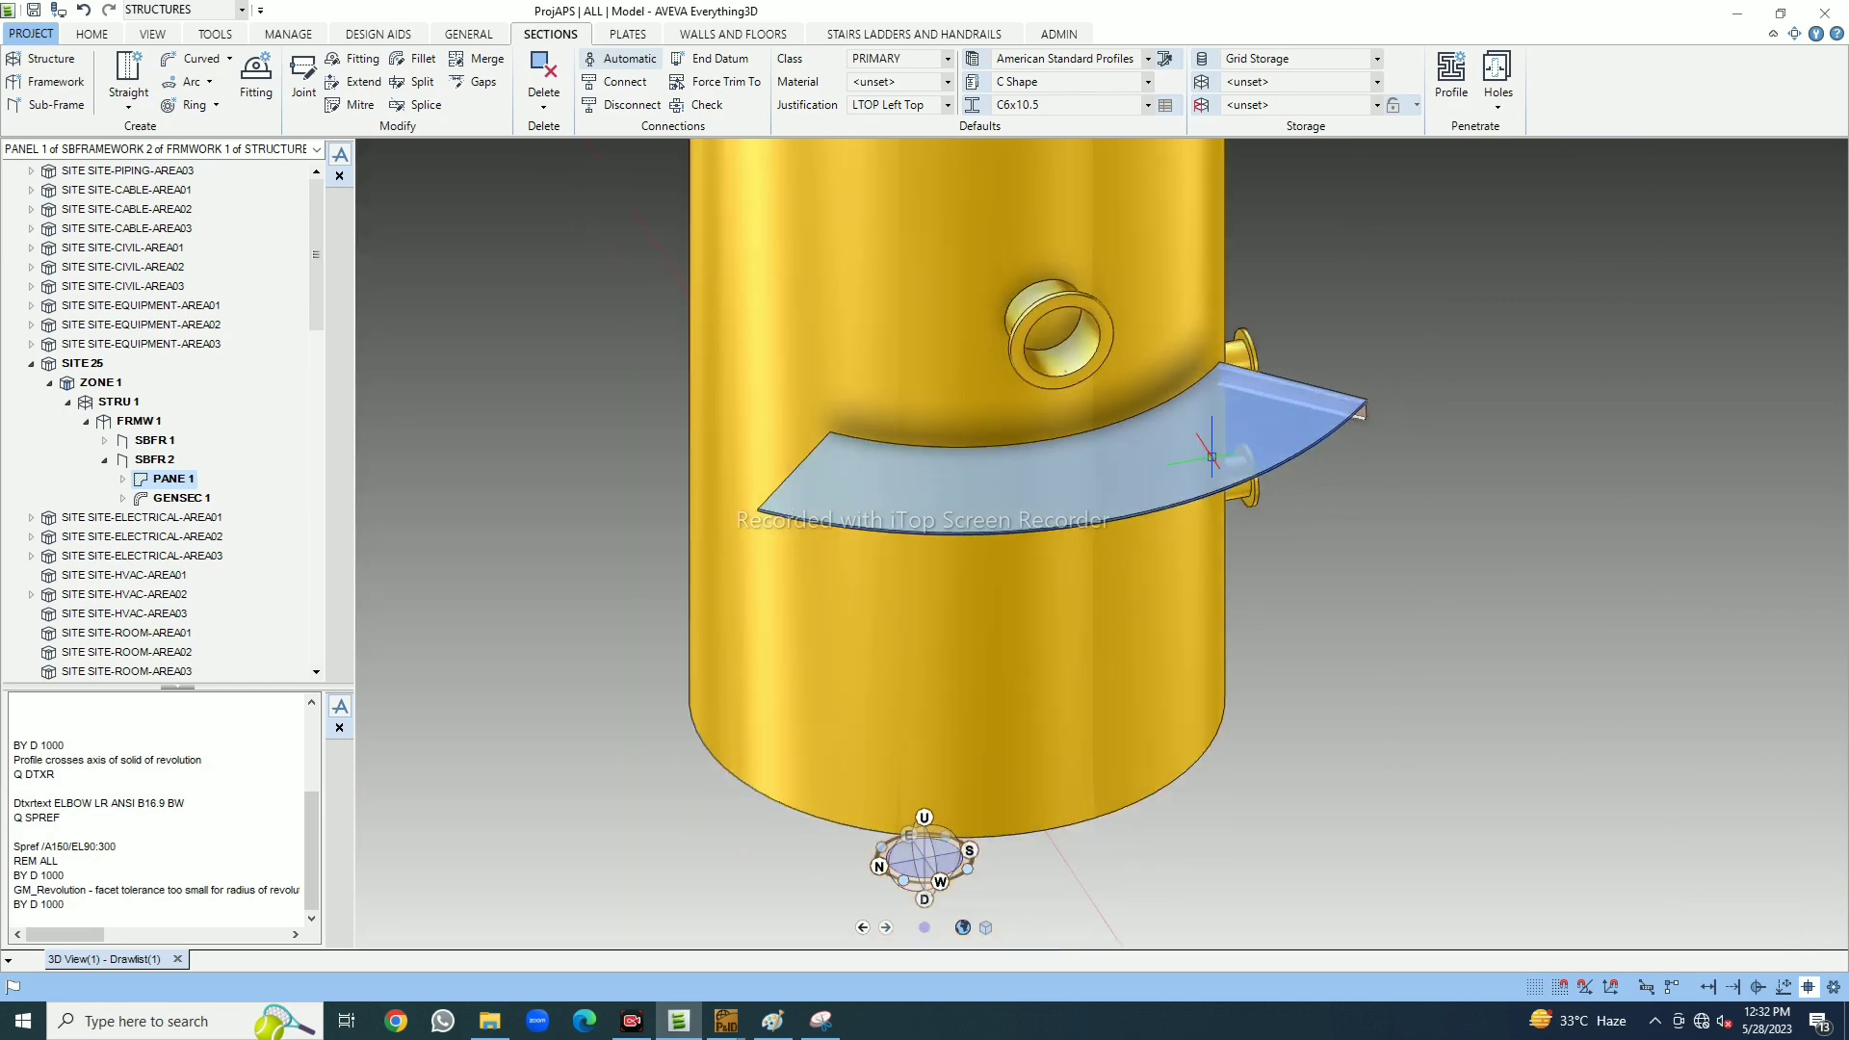
pyautogui.scroll(3, 886, 474)
pyautogui.moveTo(828, 507); pyautogui.dragTo(1153, 496, button='middle')
pyautogui.scroll(3, 557, 451)
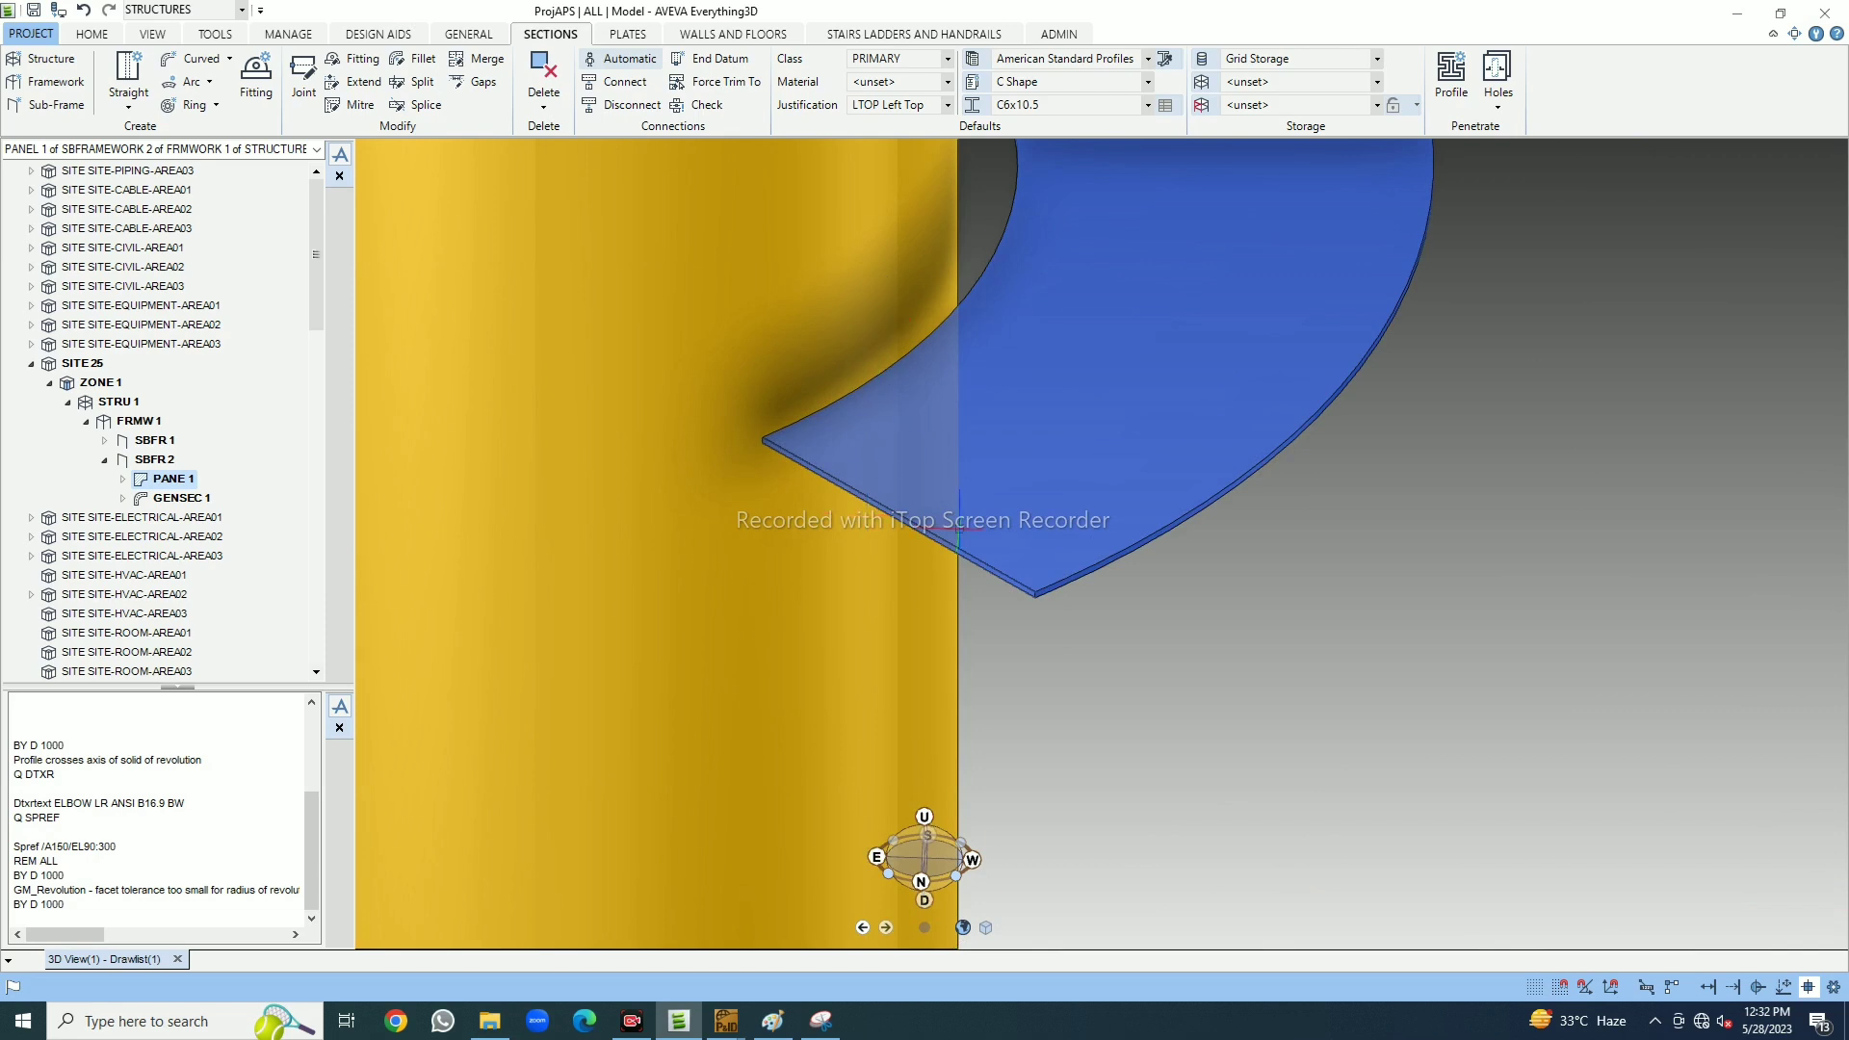
pyautogui.scroll(1, 983, 559)
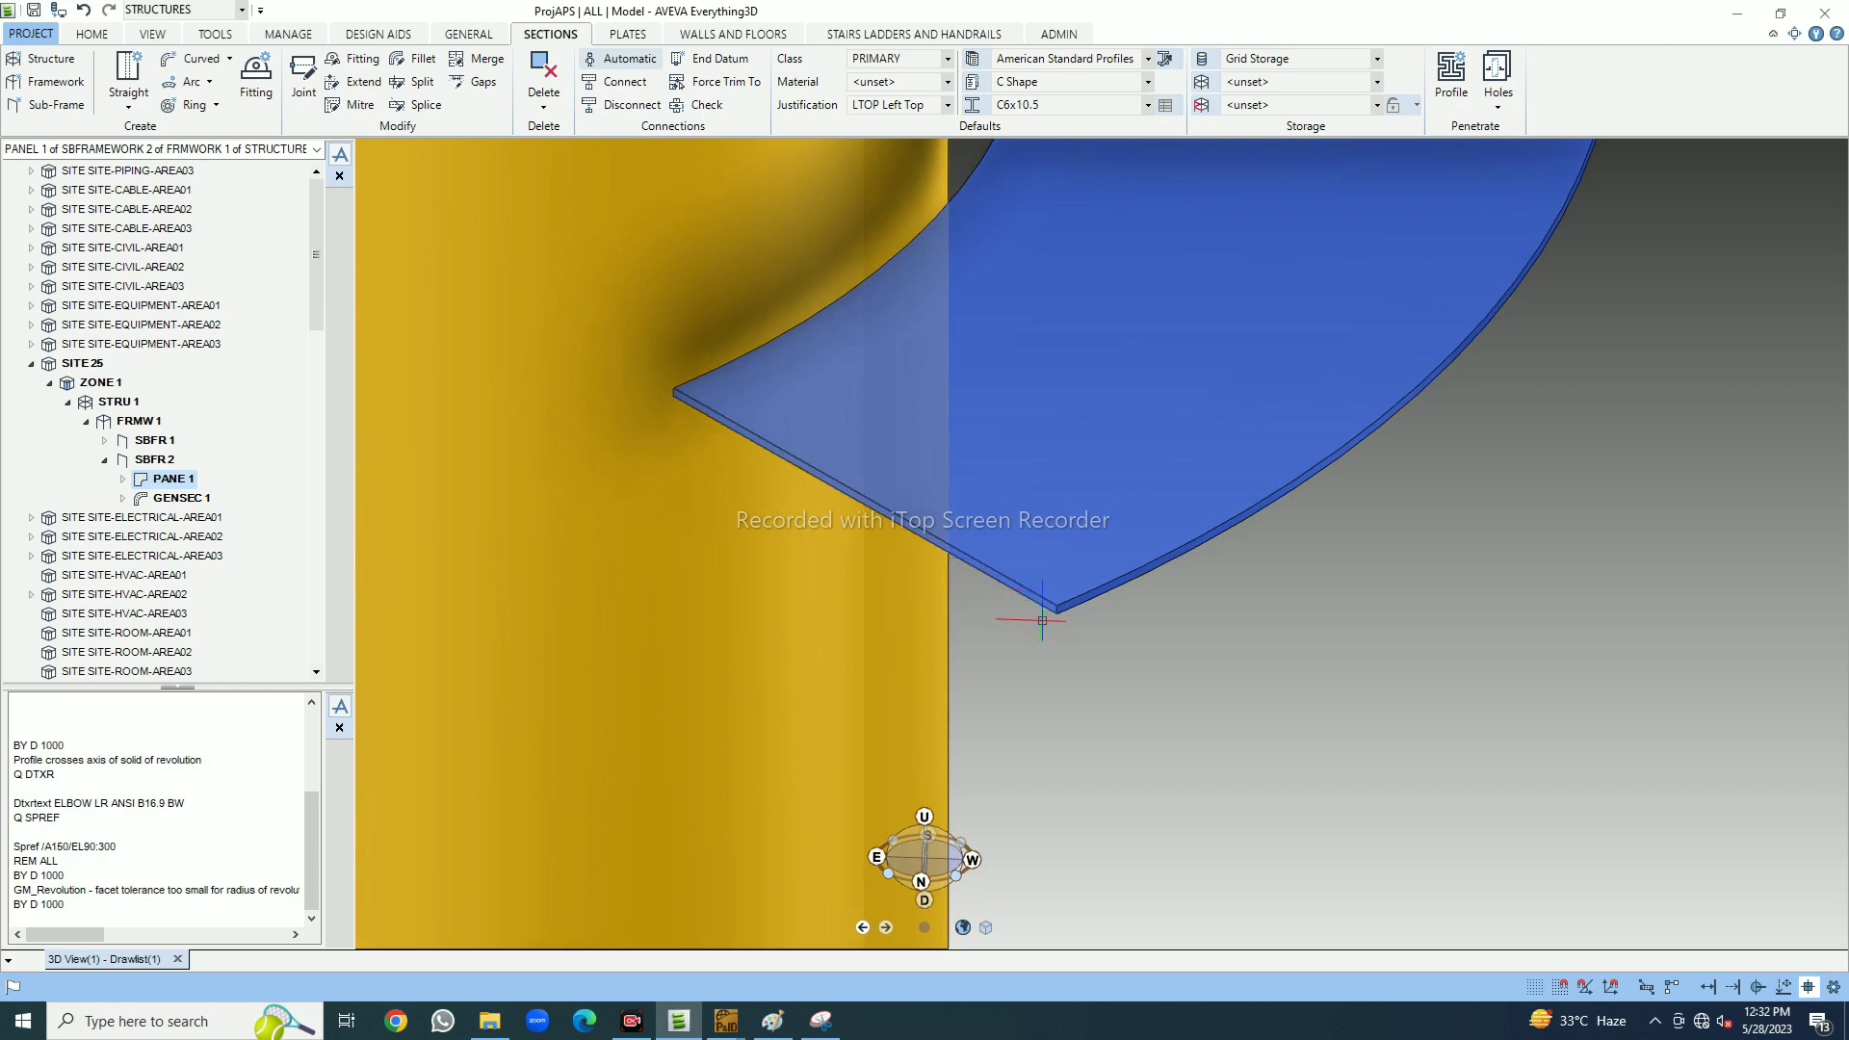
# Start a single straight section at the plate corner, then cancel it
pyautogui.click(128, 99)
pyautogui.click(144, 132)
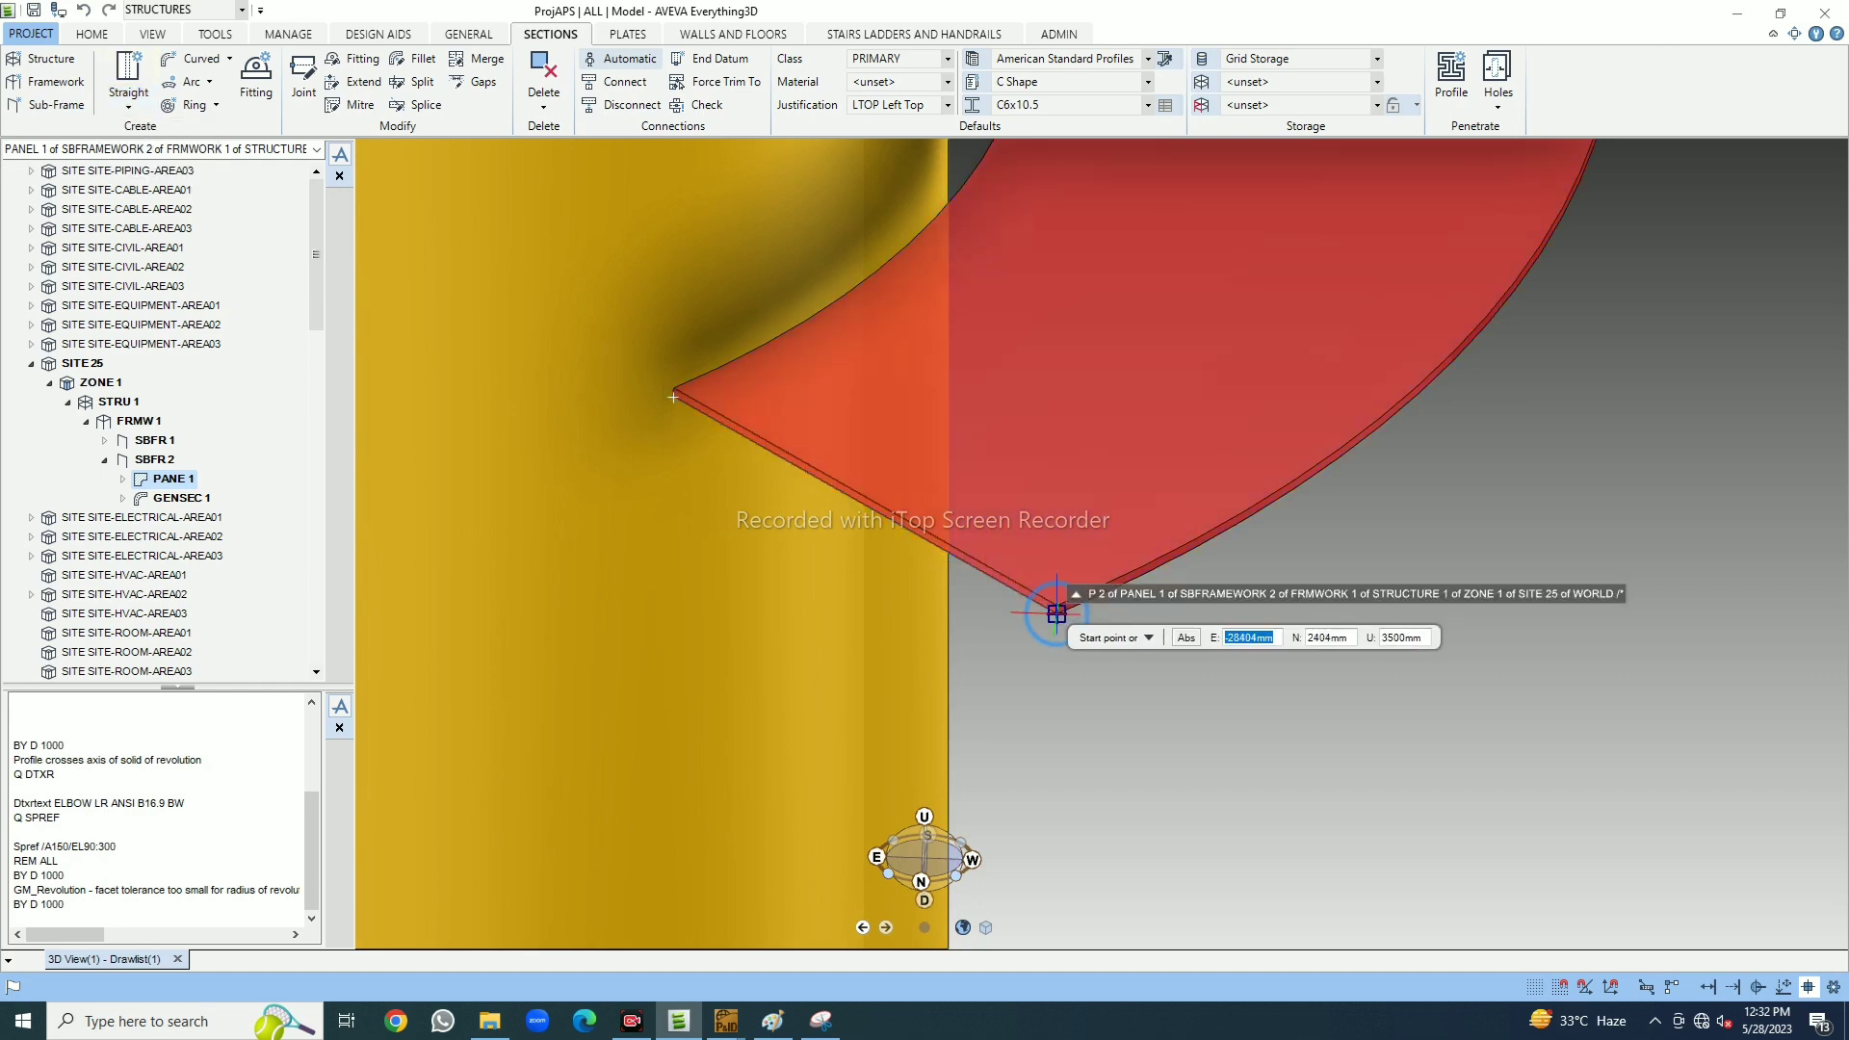
pyautogui.click(1052, 611)
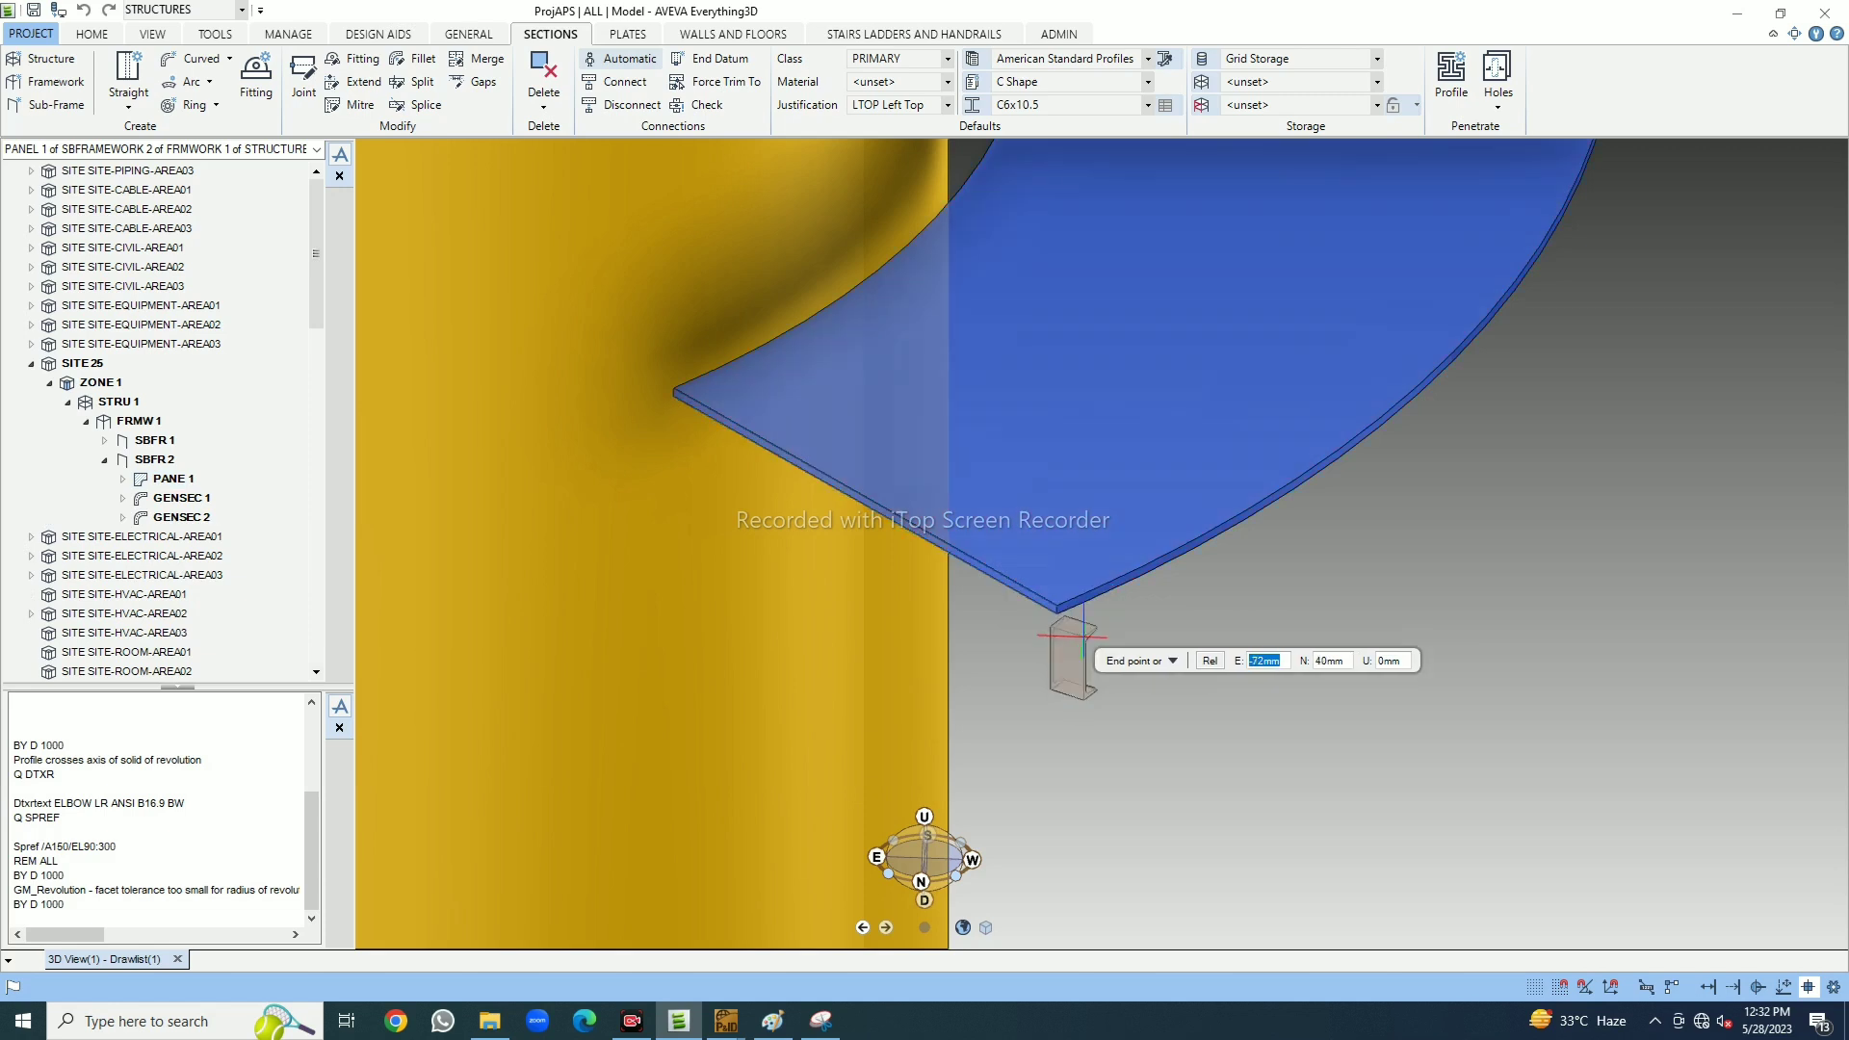
pyautogui.press('Escape')
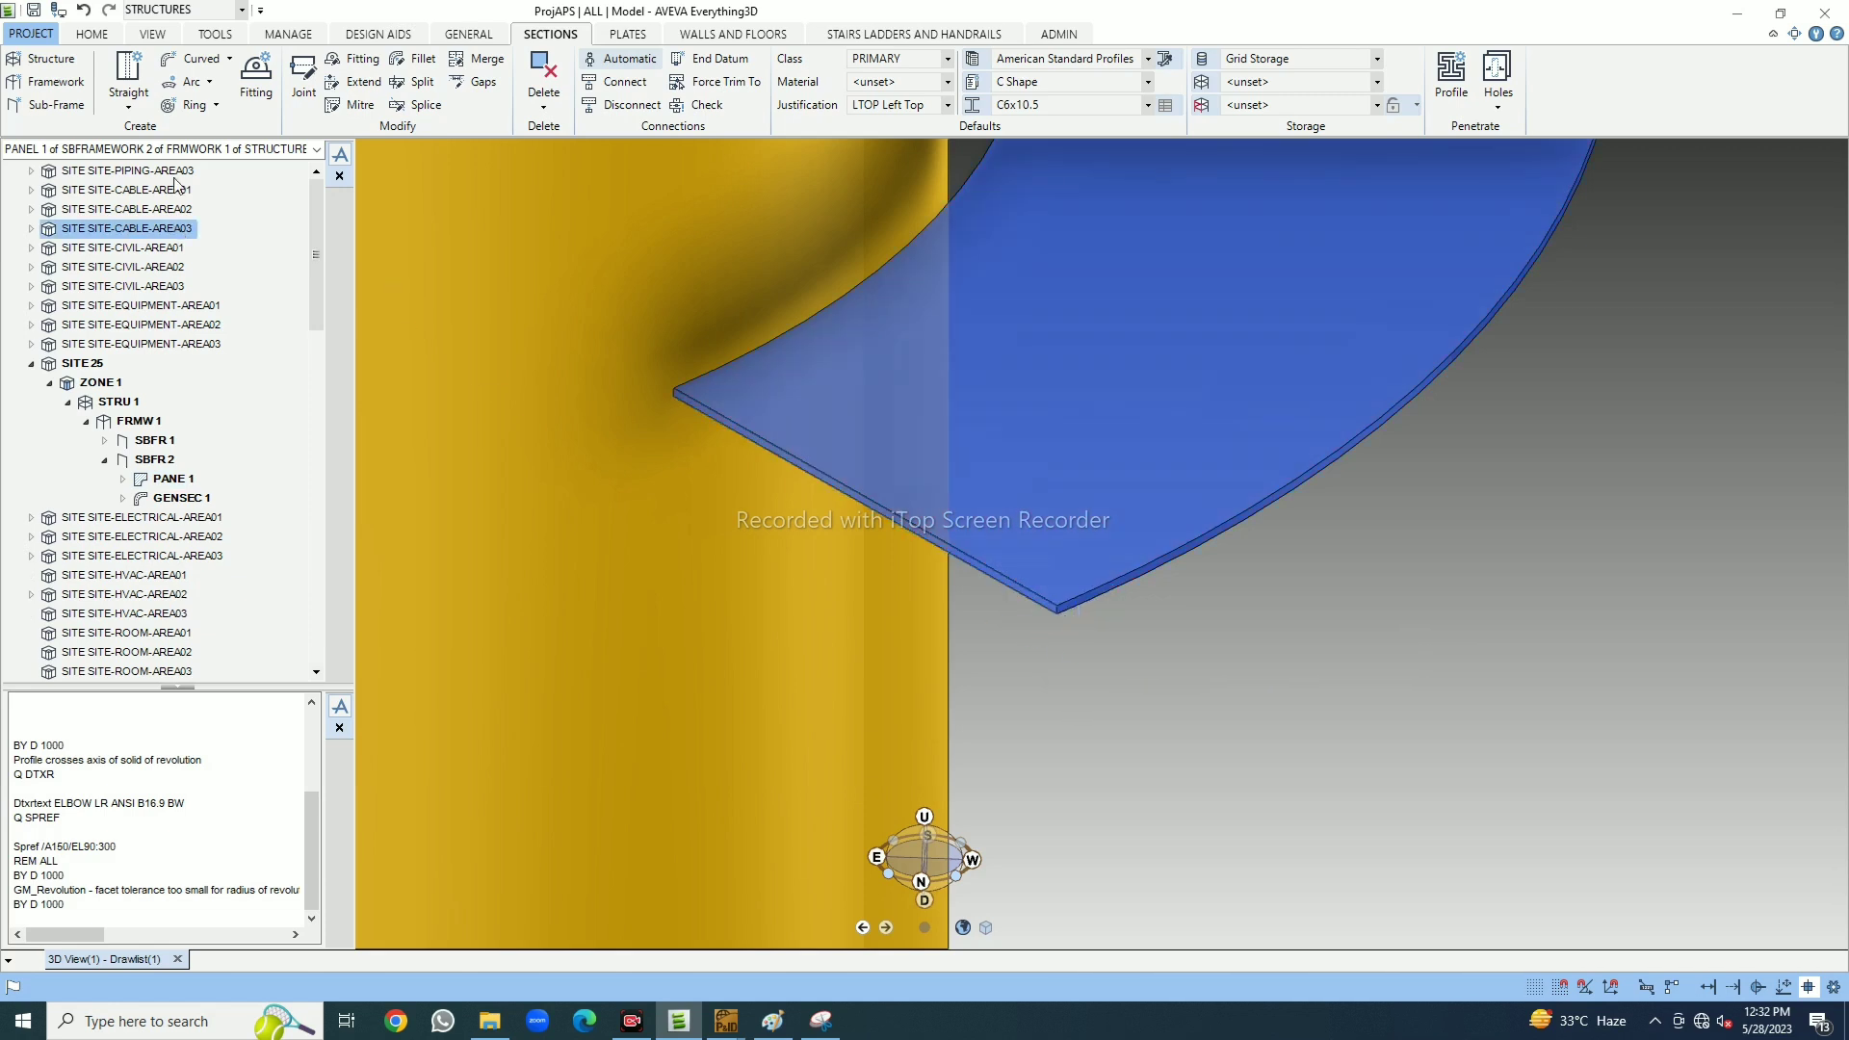
# Place a single straight C6x10.5 section, RTOP Right Top justified, from the plate vertex to the opposite corner
pyautogui.click(129, 111)
pyautogui.click(147, 133)
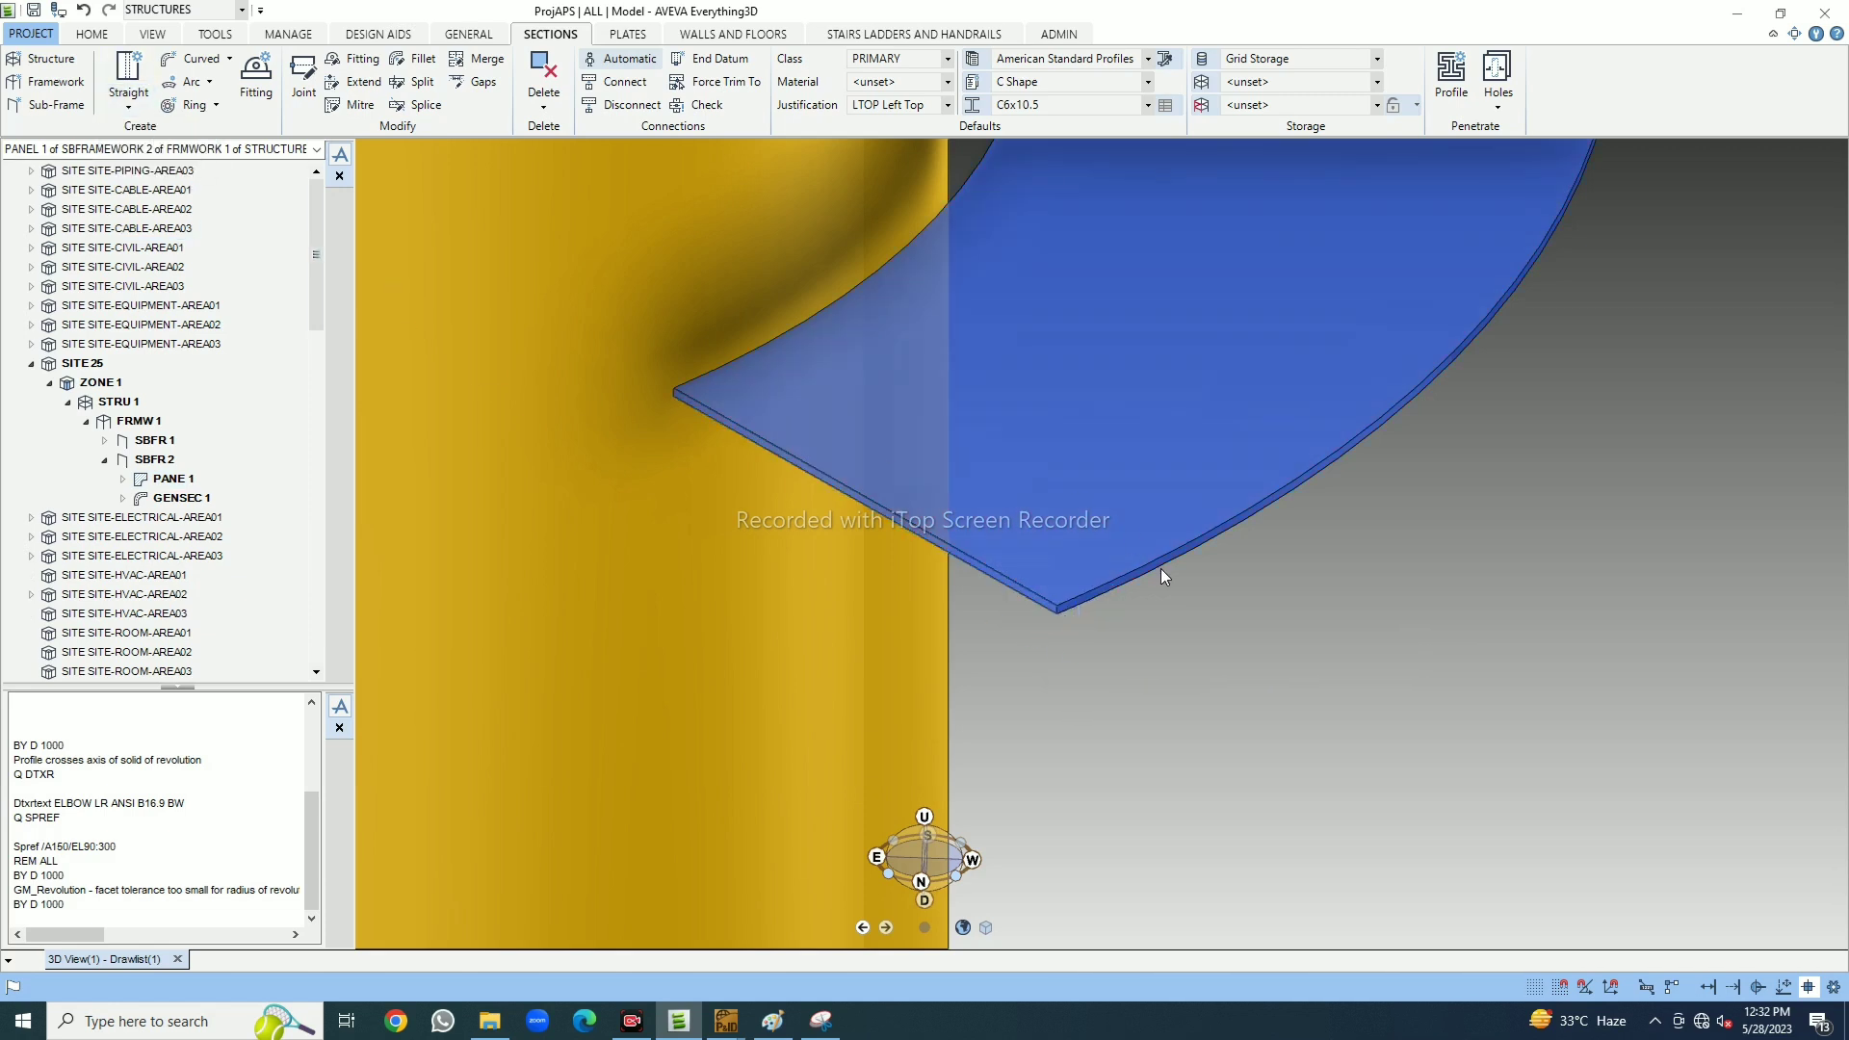
pyautogui.click(1057, 613)
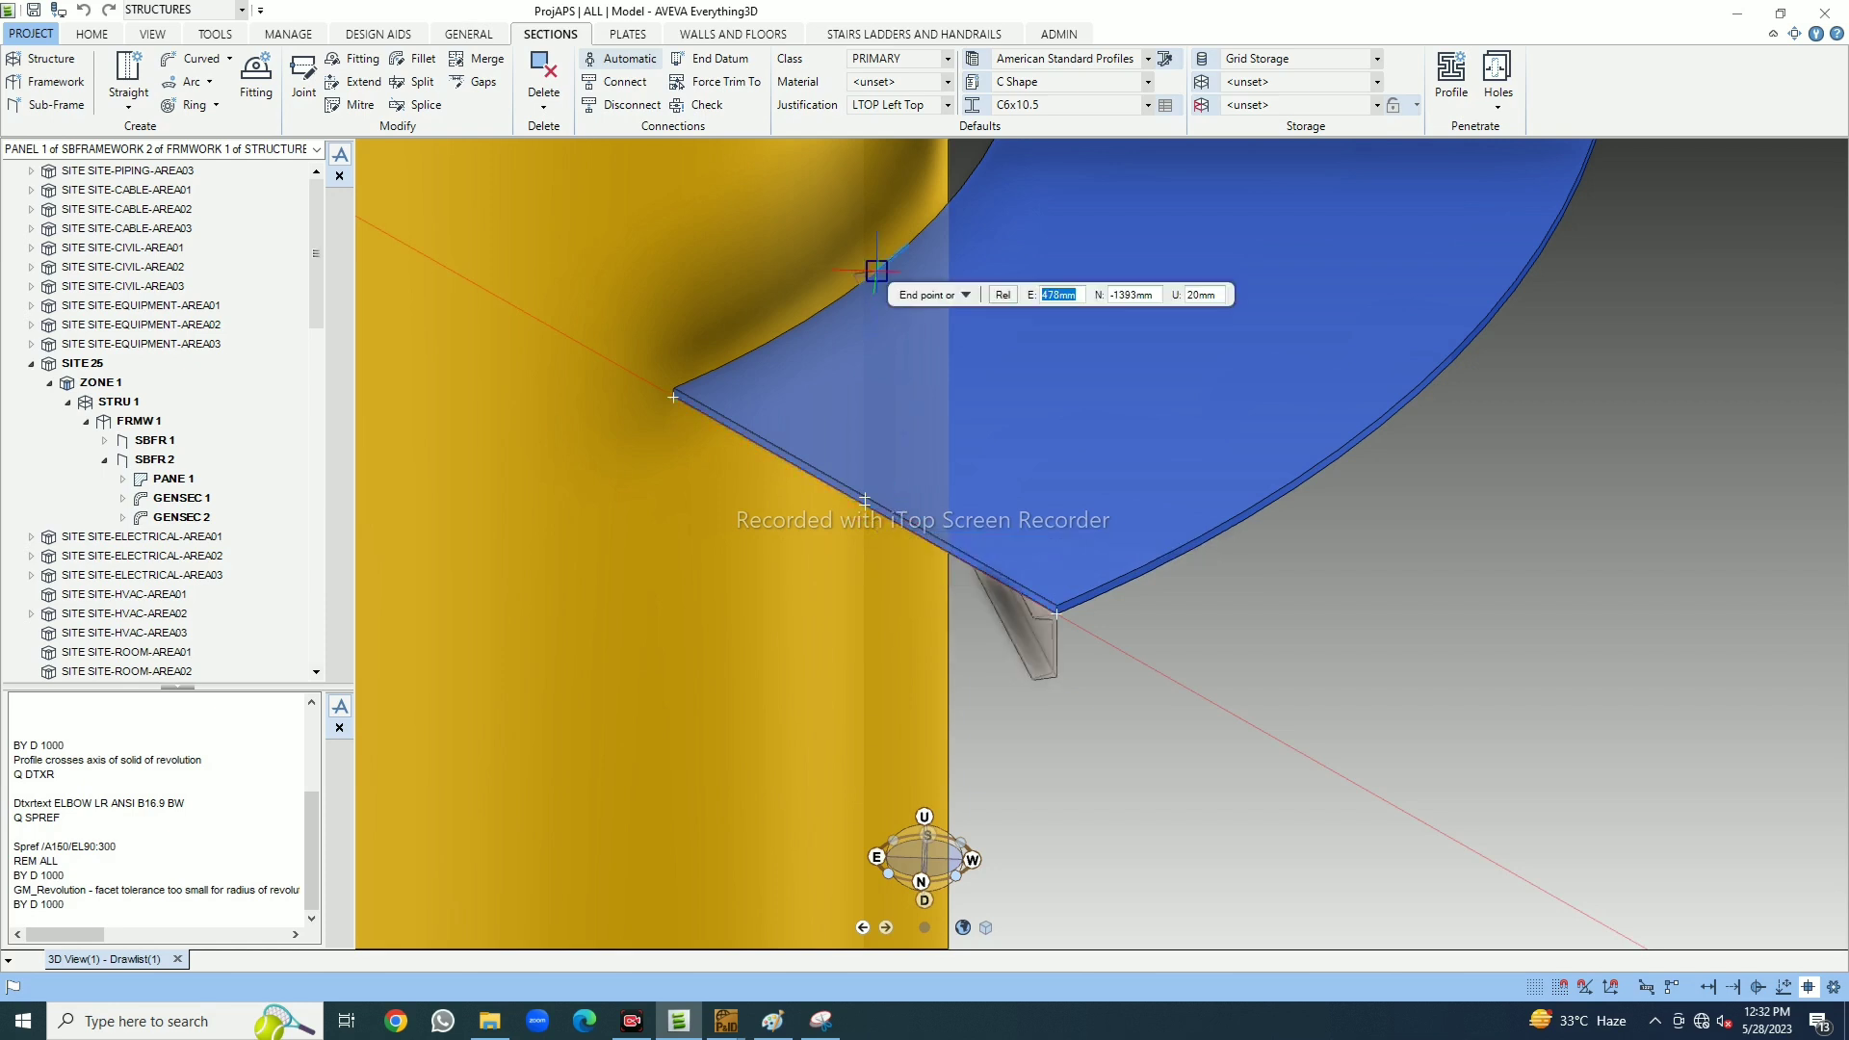
pyautogui.click(947, 104)
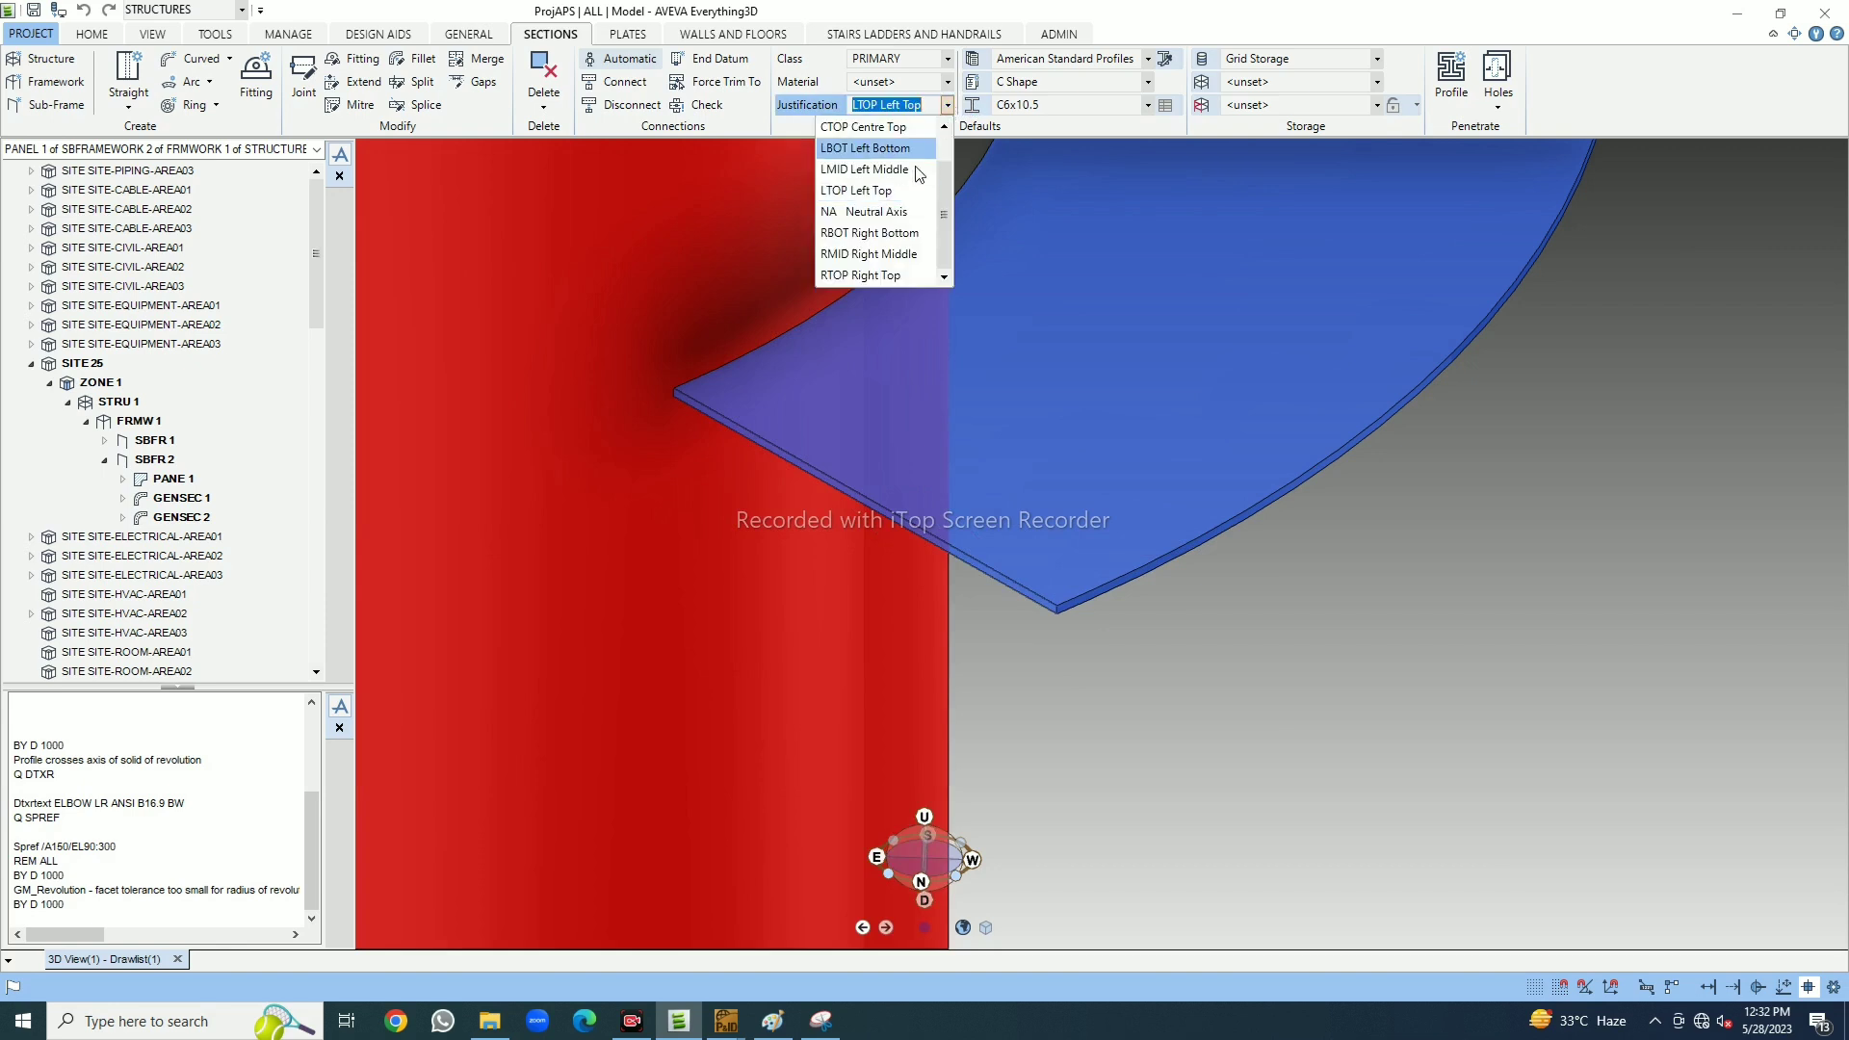
pyautogui.click(873, 275)
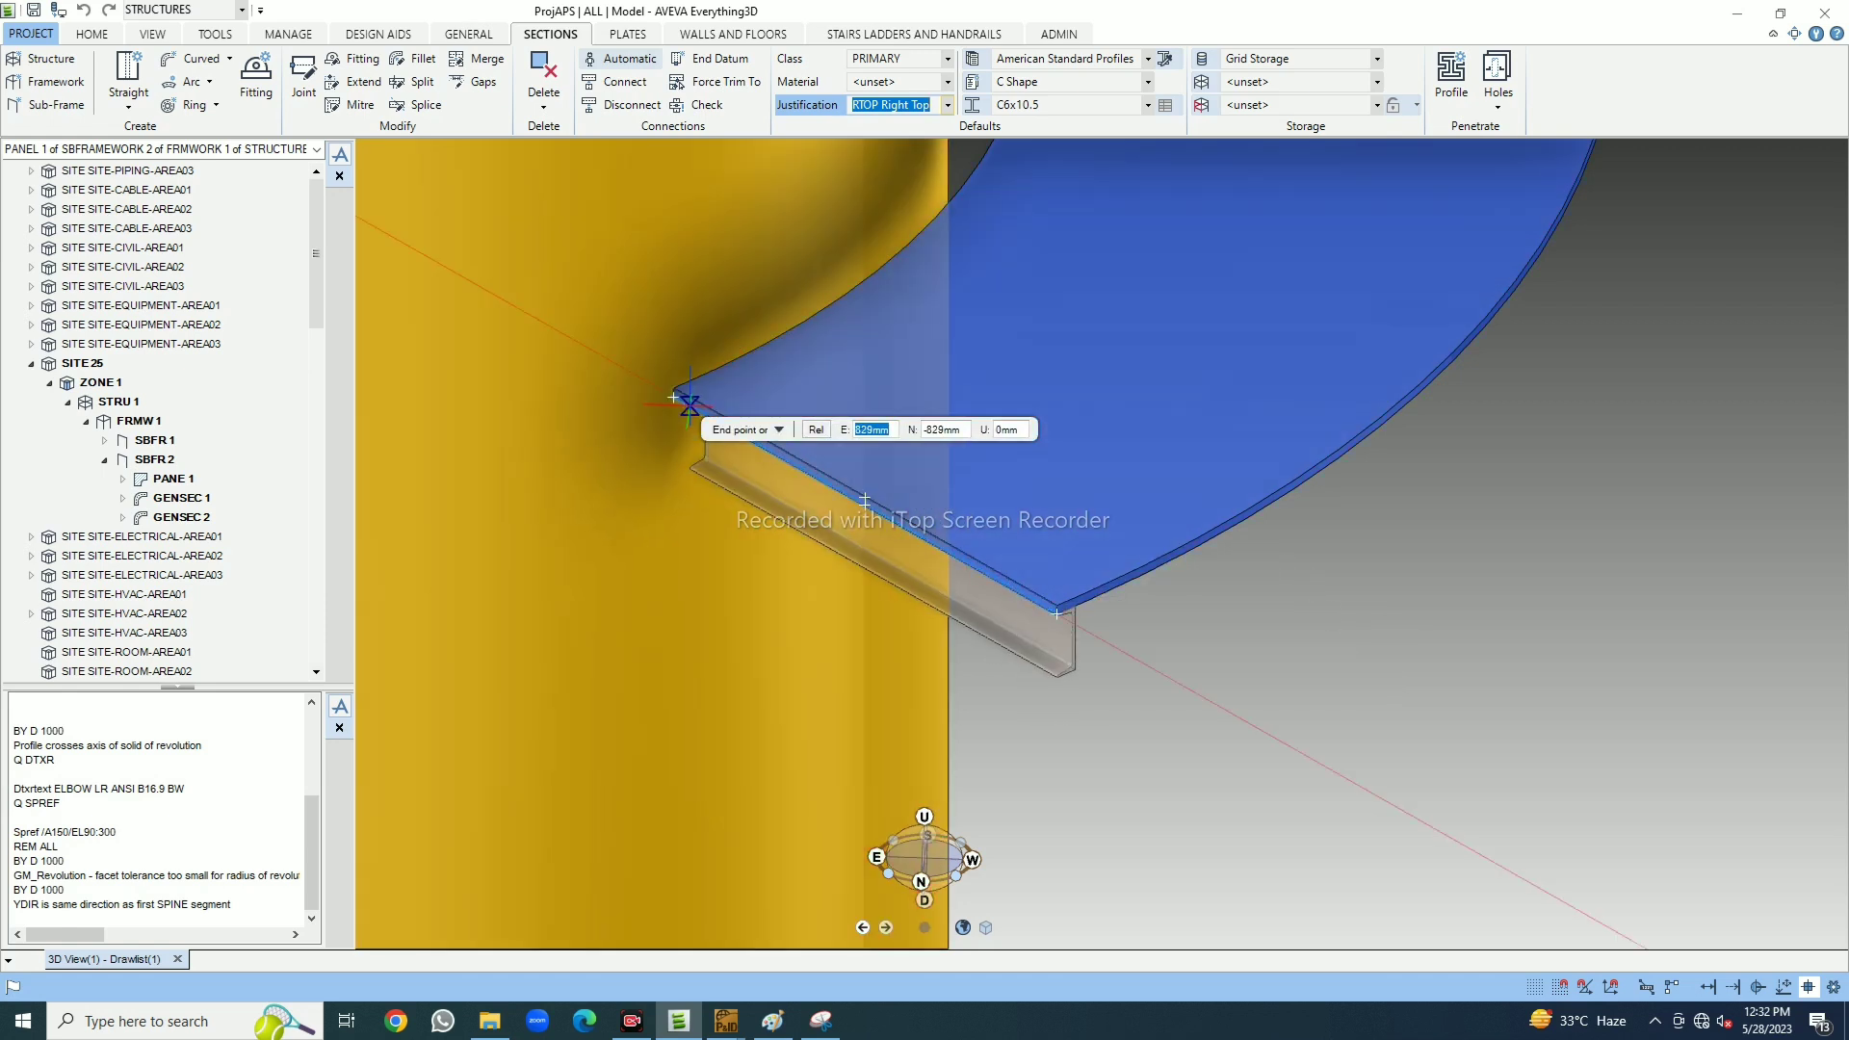
pyautogui.click(673, 396)
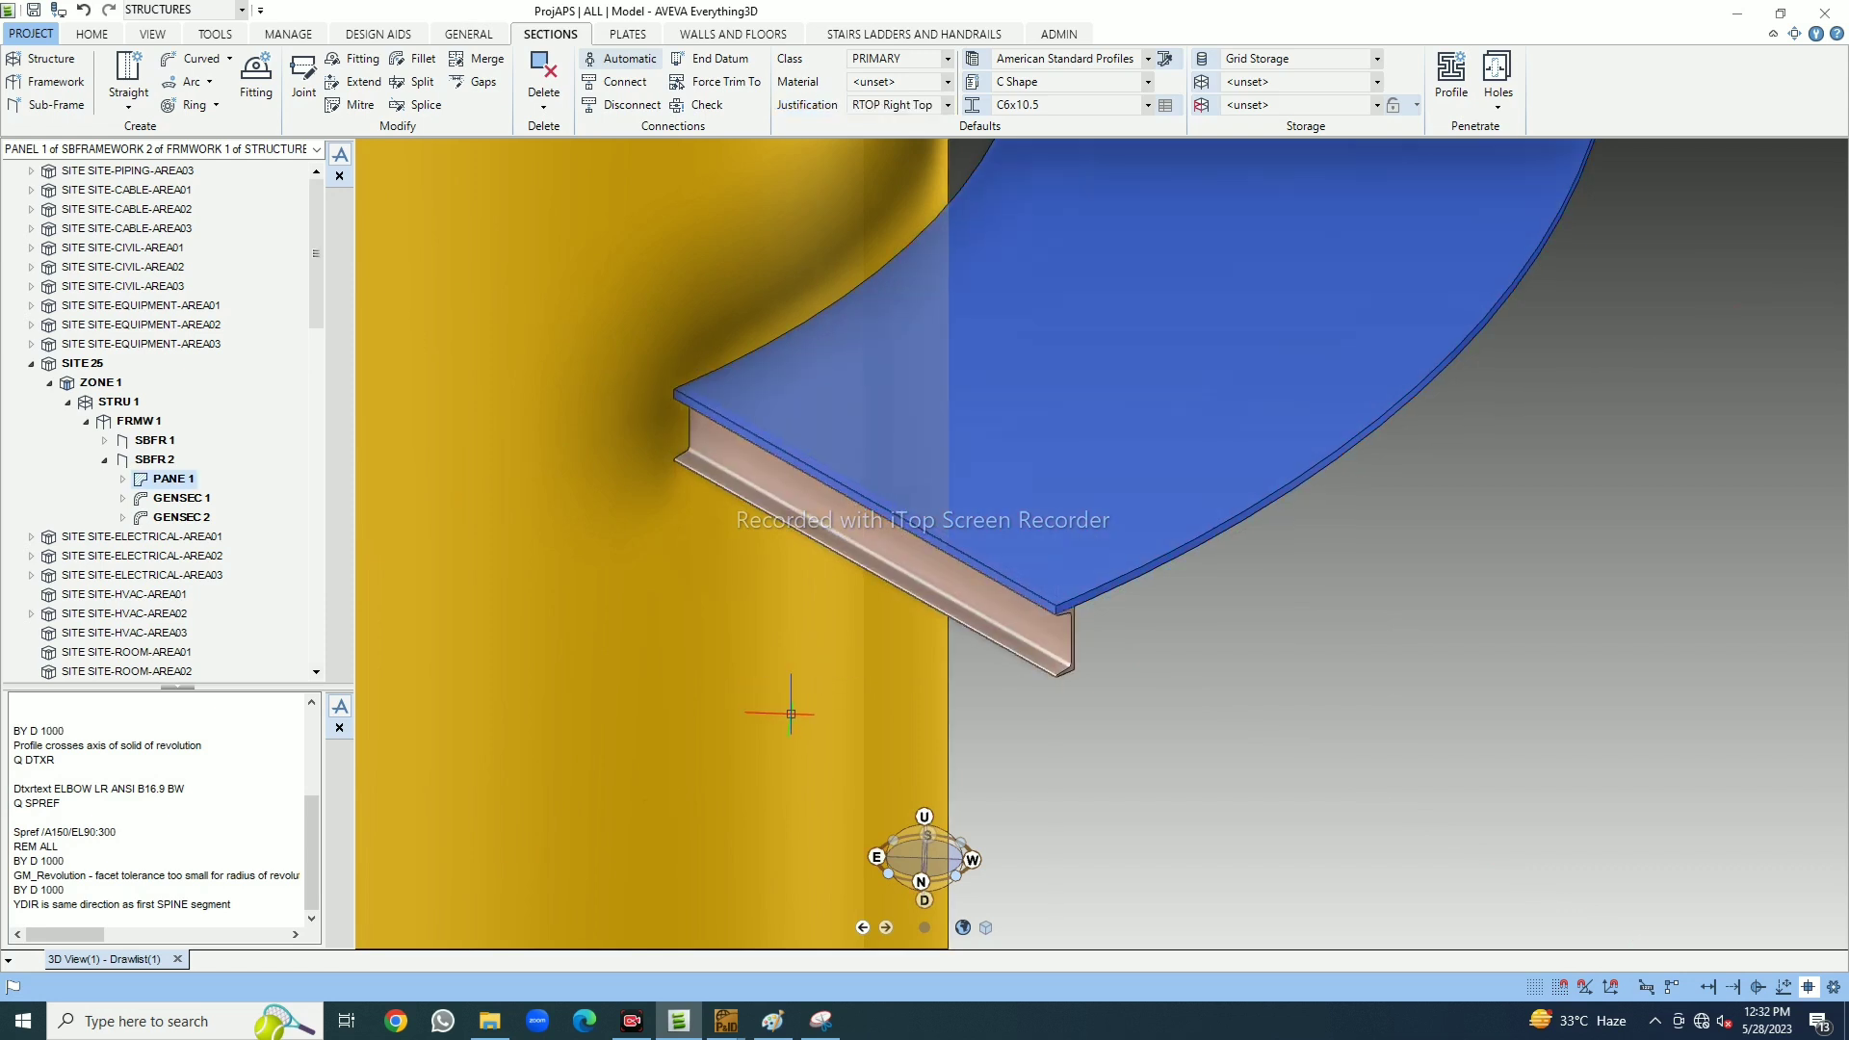
pyautogui.scroll(-3, 948, 623)
pyautogui.moveTo(925, 620); pyautogui.dragTo(604, 541, button='middle')
pyautogui.scroll(-3, 737, 582)
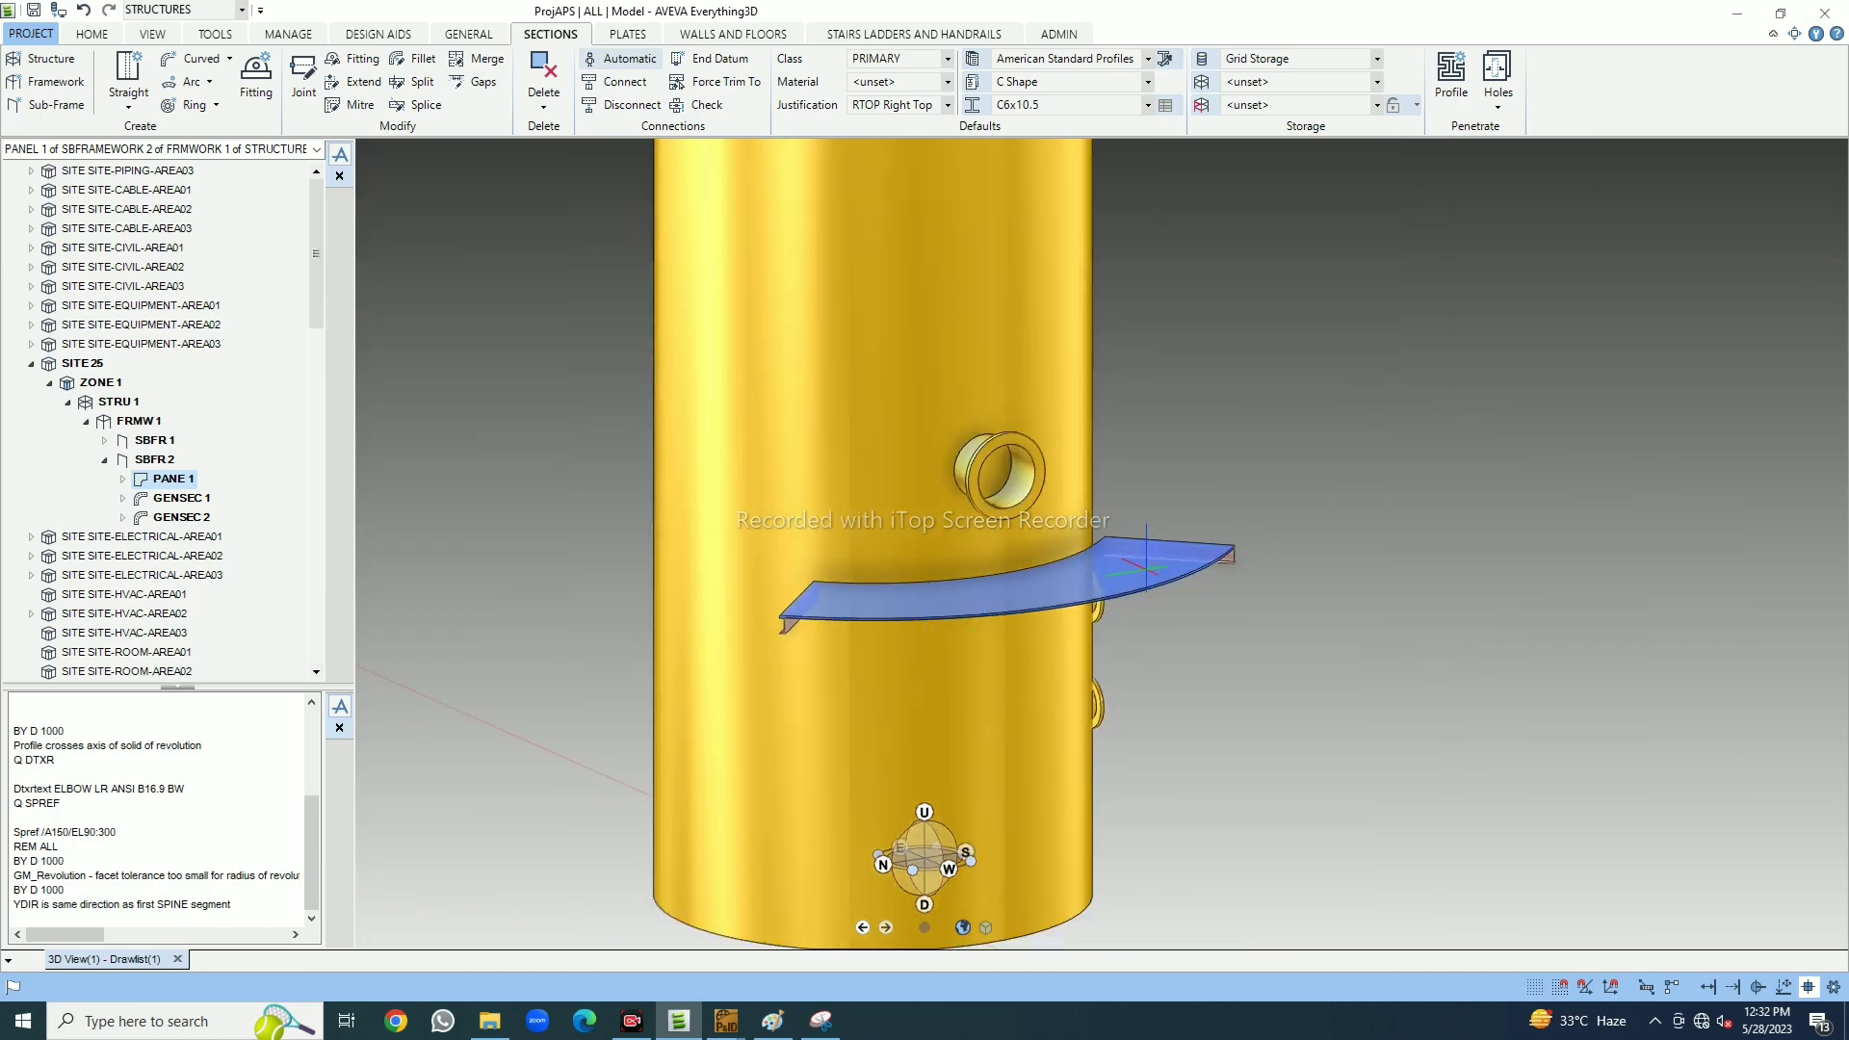
# Begin a new arc section using the Centre + Sweep method
pyautogui.moveTo(1146, 569); pyautogui.dragTo(733, 679, button='middle')
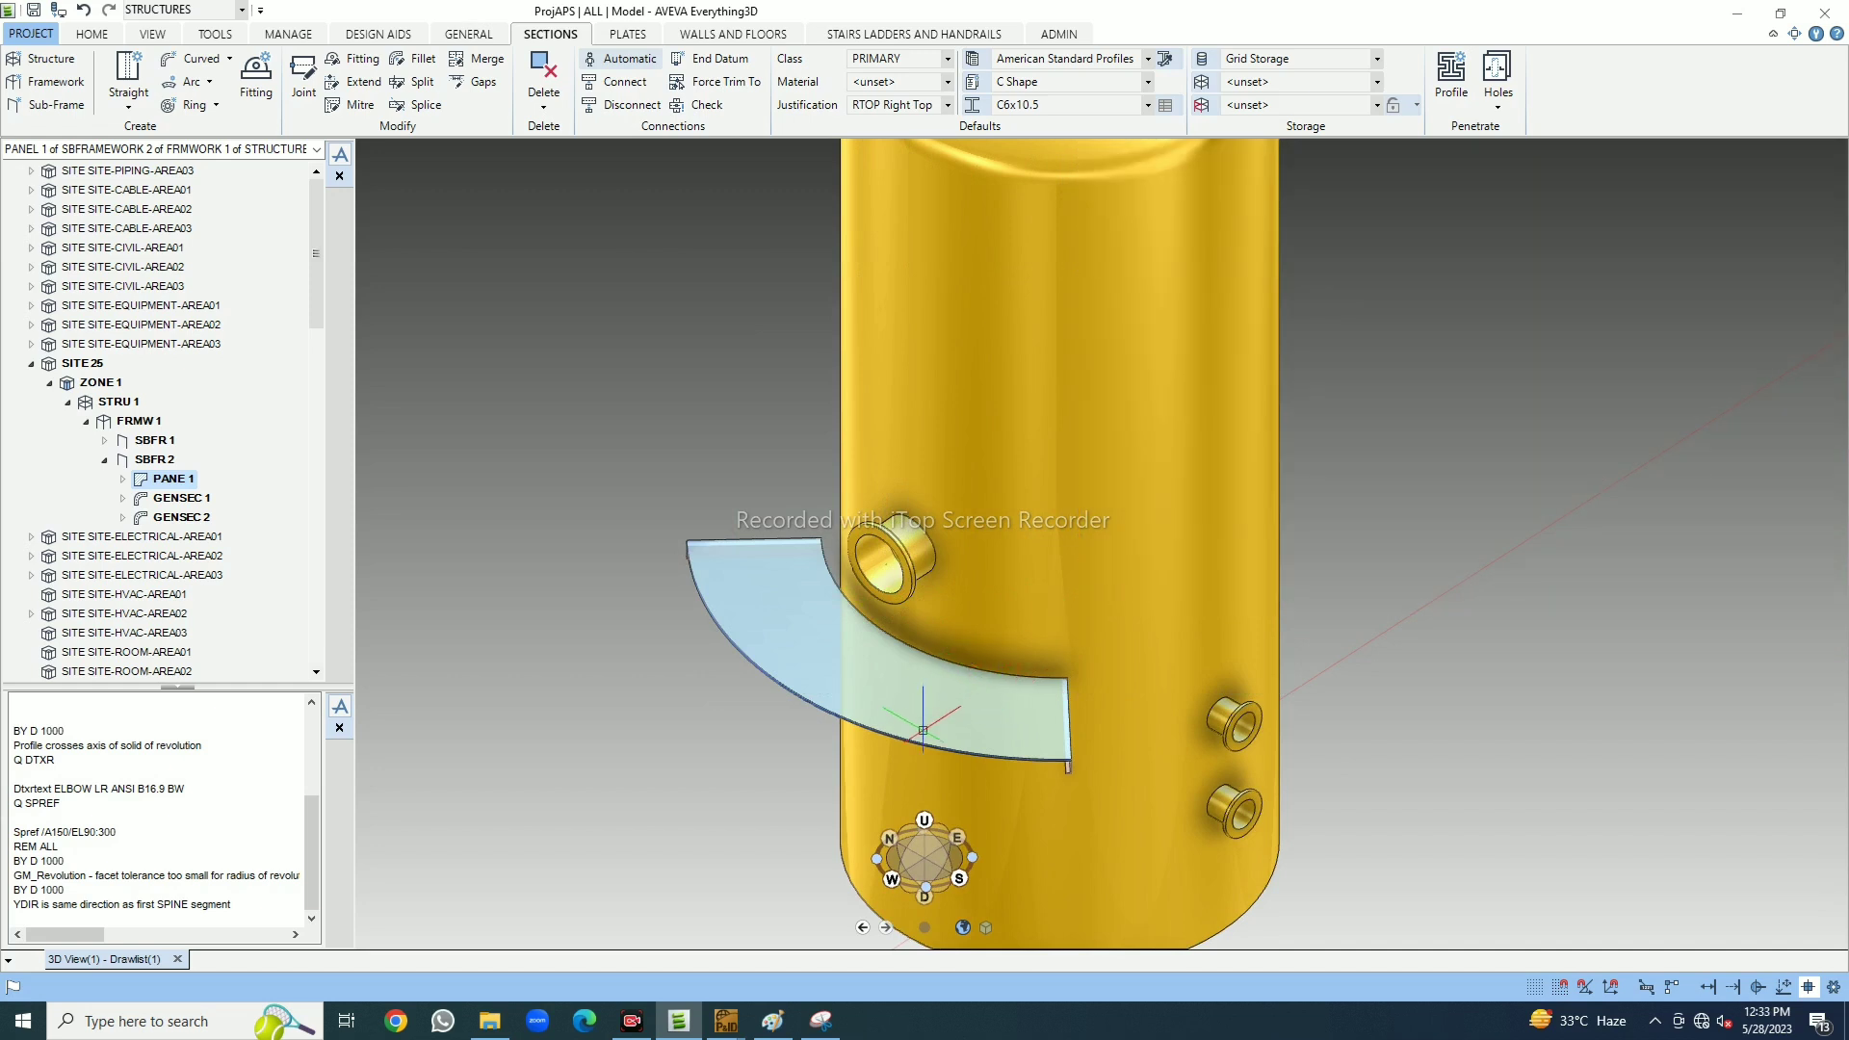
pyautogui.scroll(-3, 809, 691)
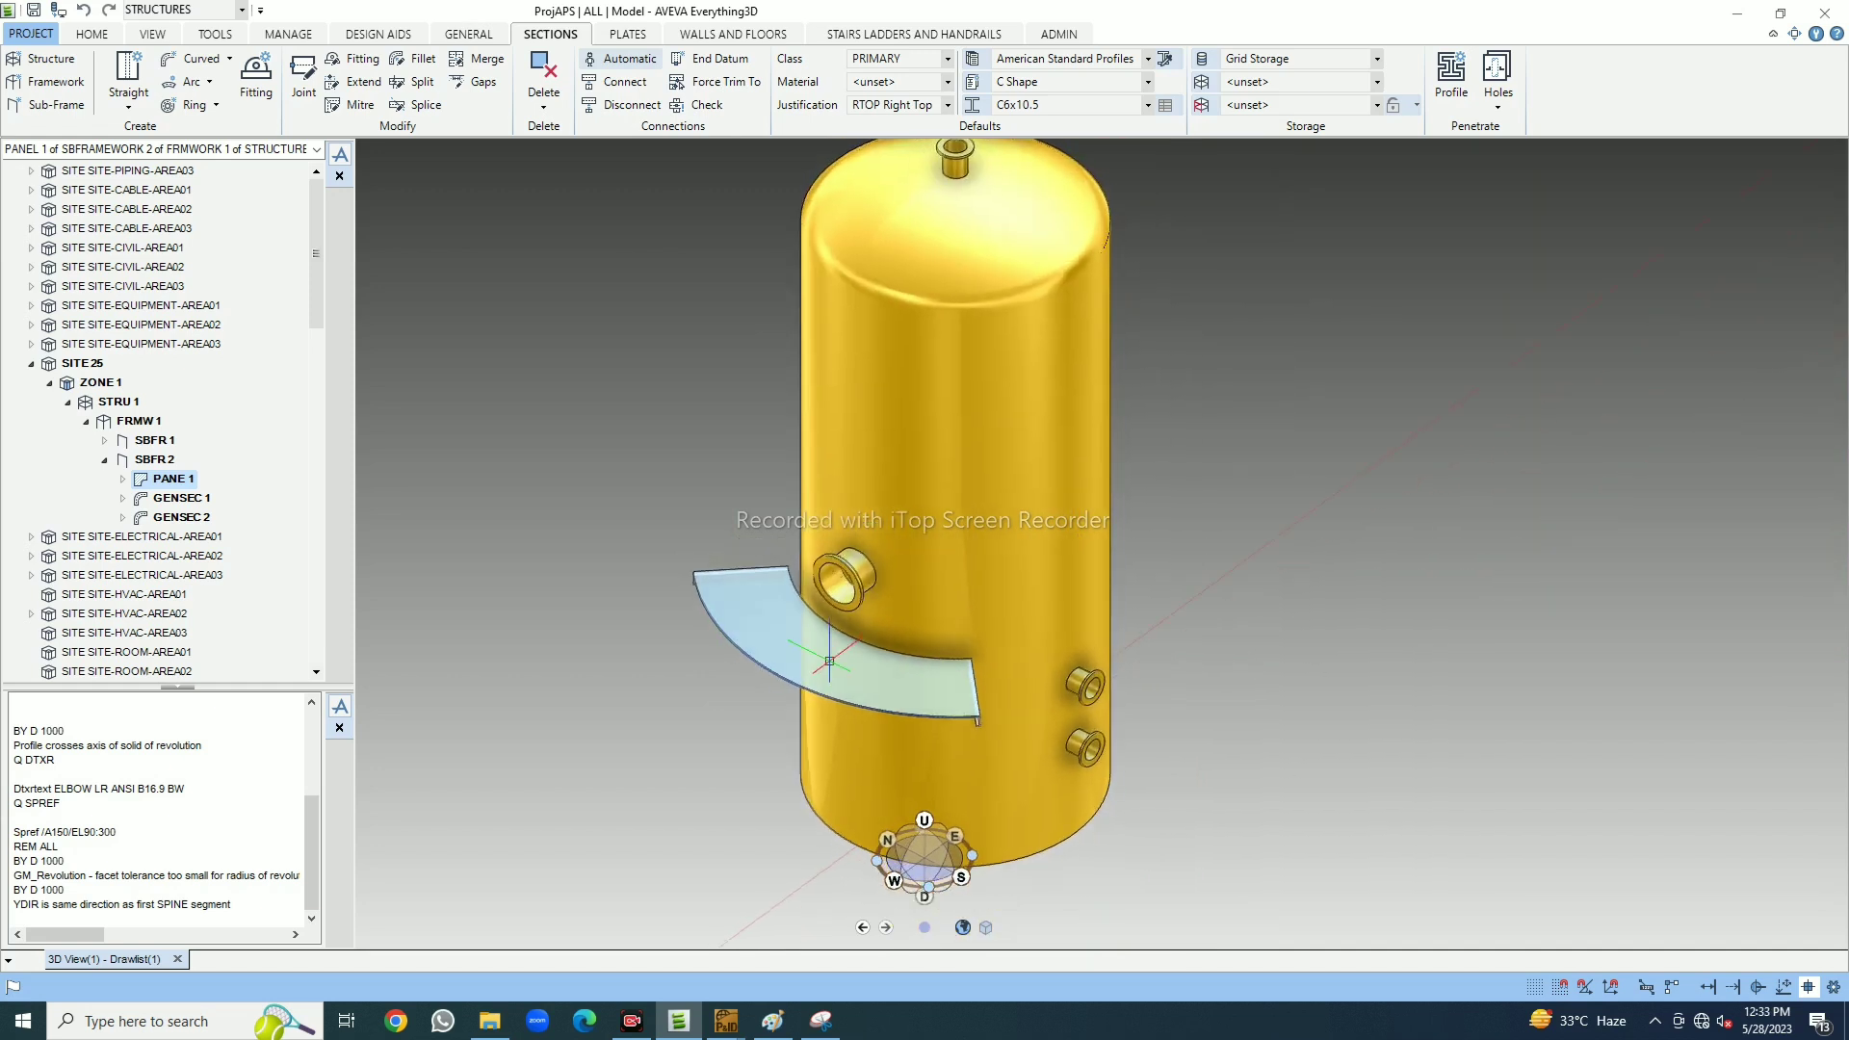
pyautogui.click(212, 83)
pyautogui.click(228, 107)
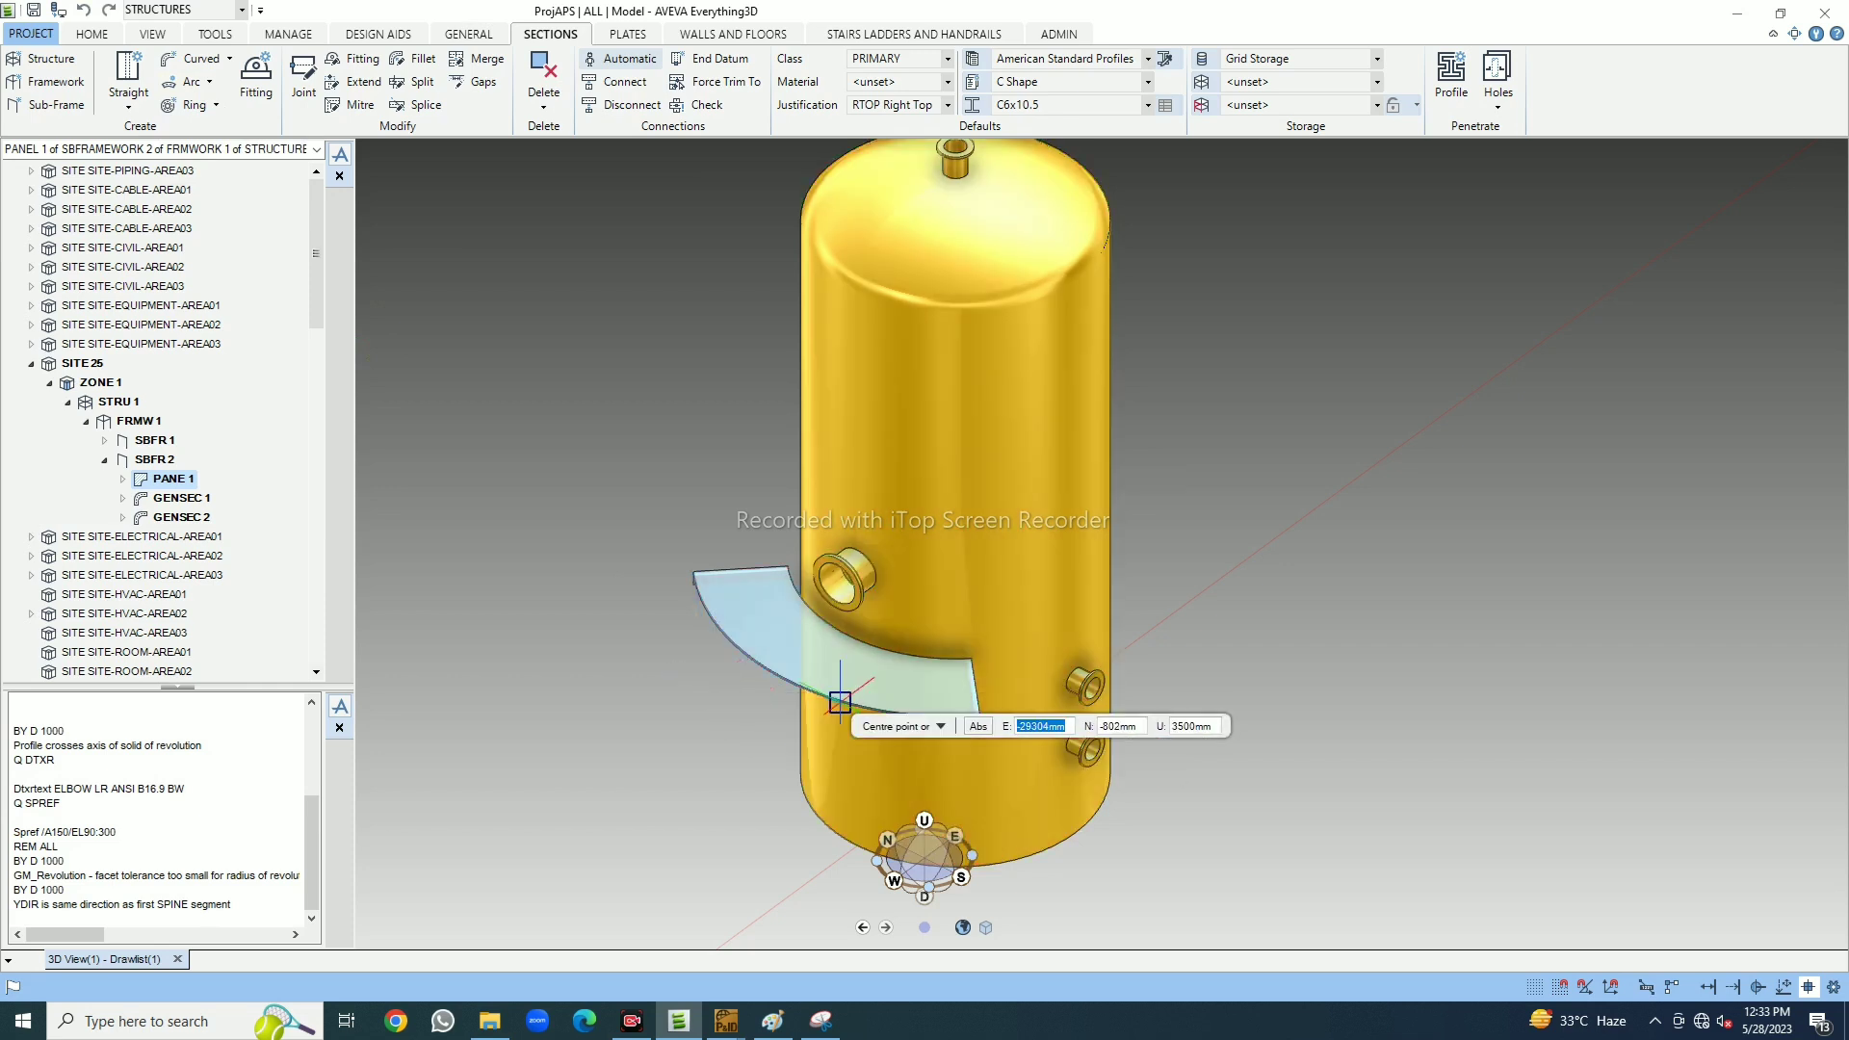
pyautogui.scroll(2, 842, 701)
pyautogui.moveTo(798, 663); pyautogui.dragTo(918, 549, button='middle')
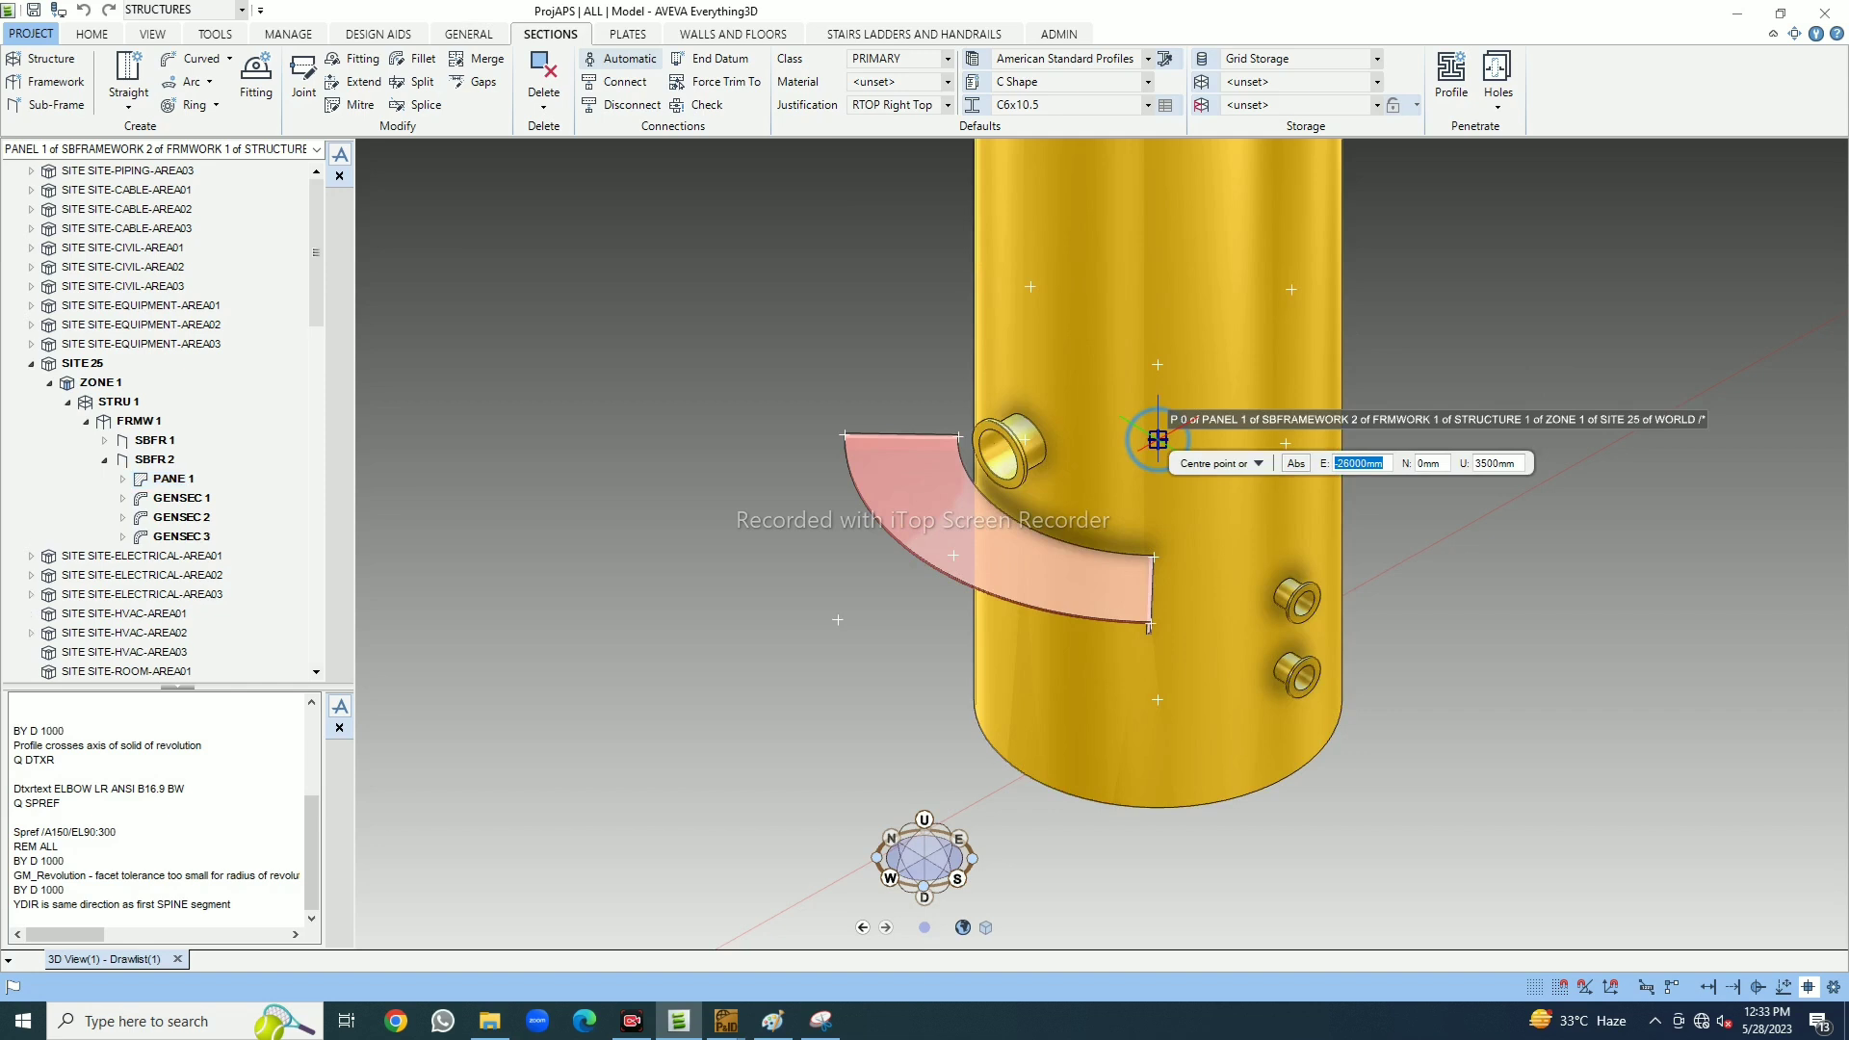
# Centre the arc on panel P0, LTOP Left Top justified, radius at outer corner, 135° start, 90° sweep
pyautogui.click(1158, 439)
pyautogui.scroll(4, 877, 433)
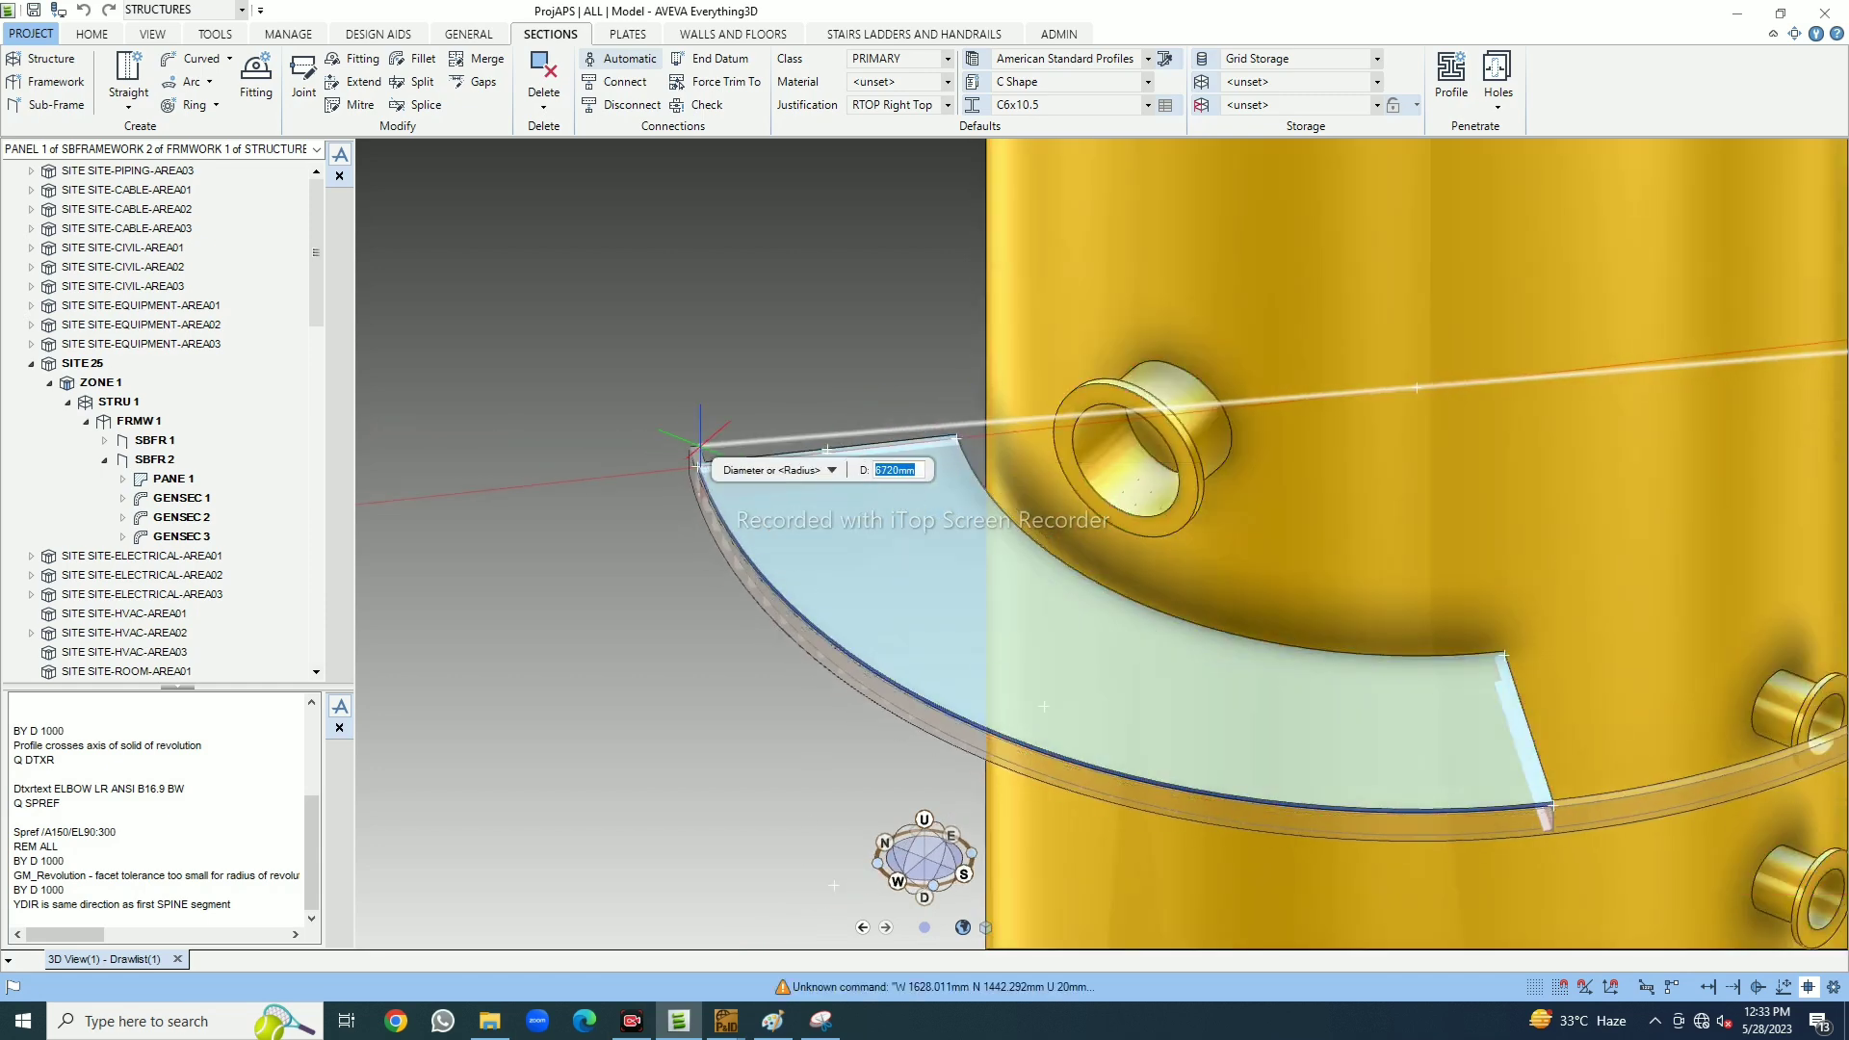
pyautogui.scroll(2, 700, 470)
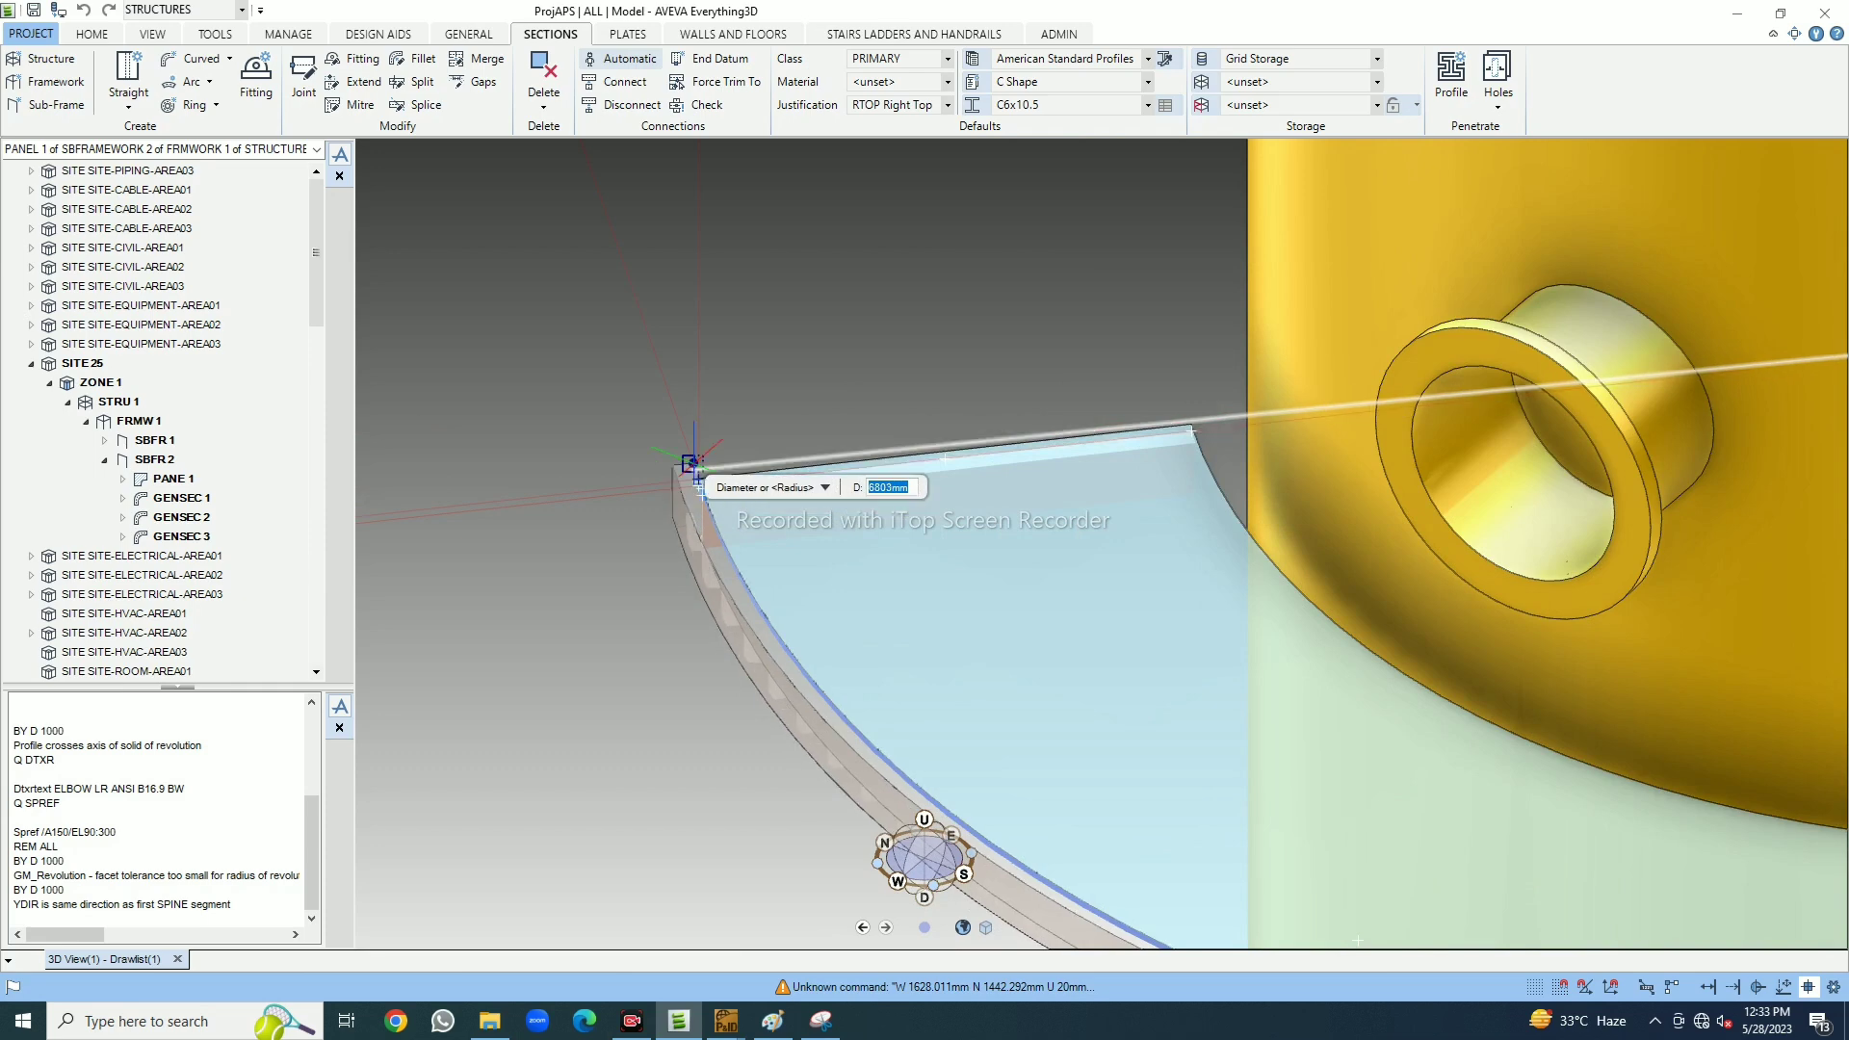
pyautogui.click(948, 105)
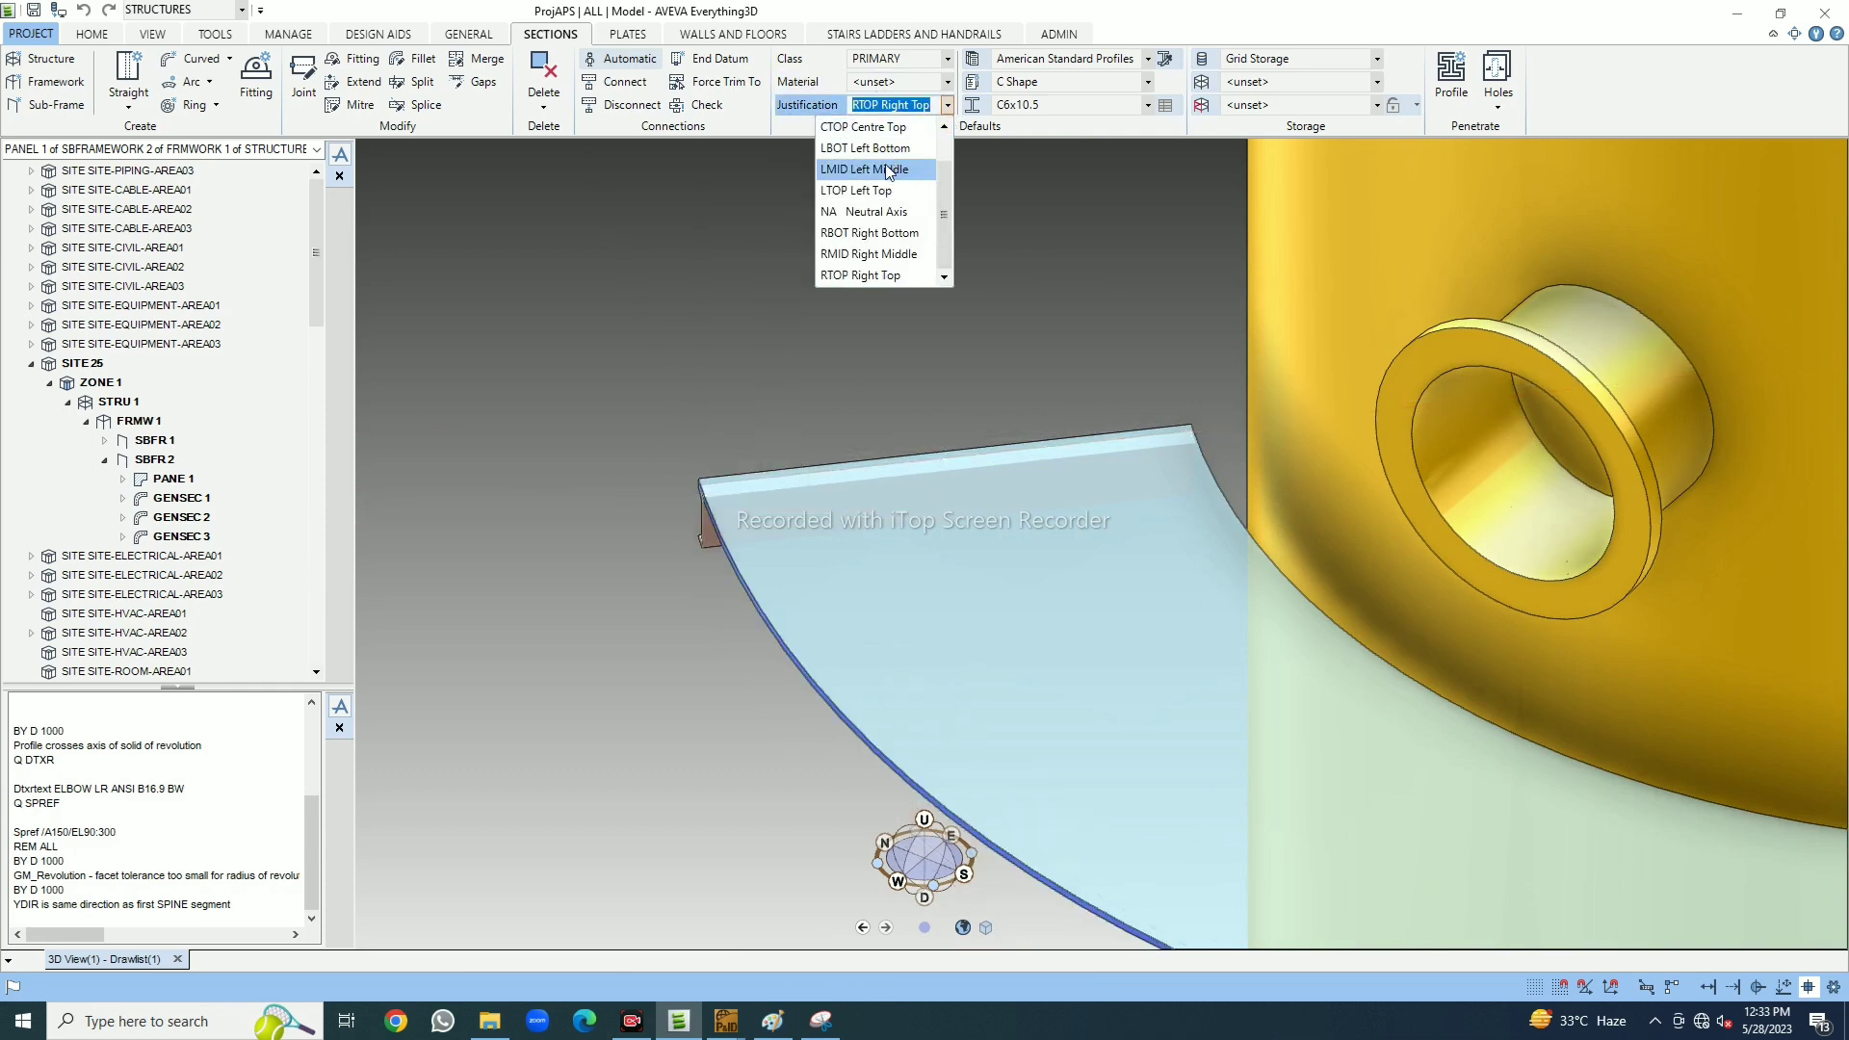
pyautogui.click(873, 192)
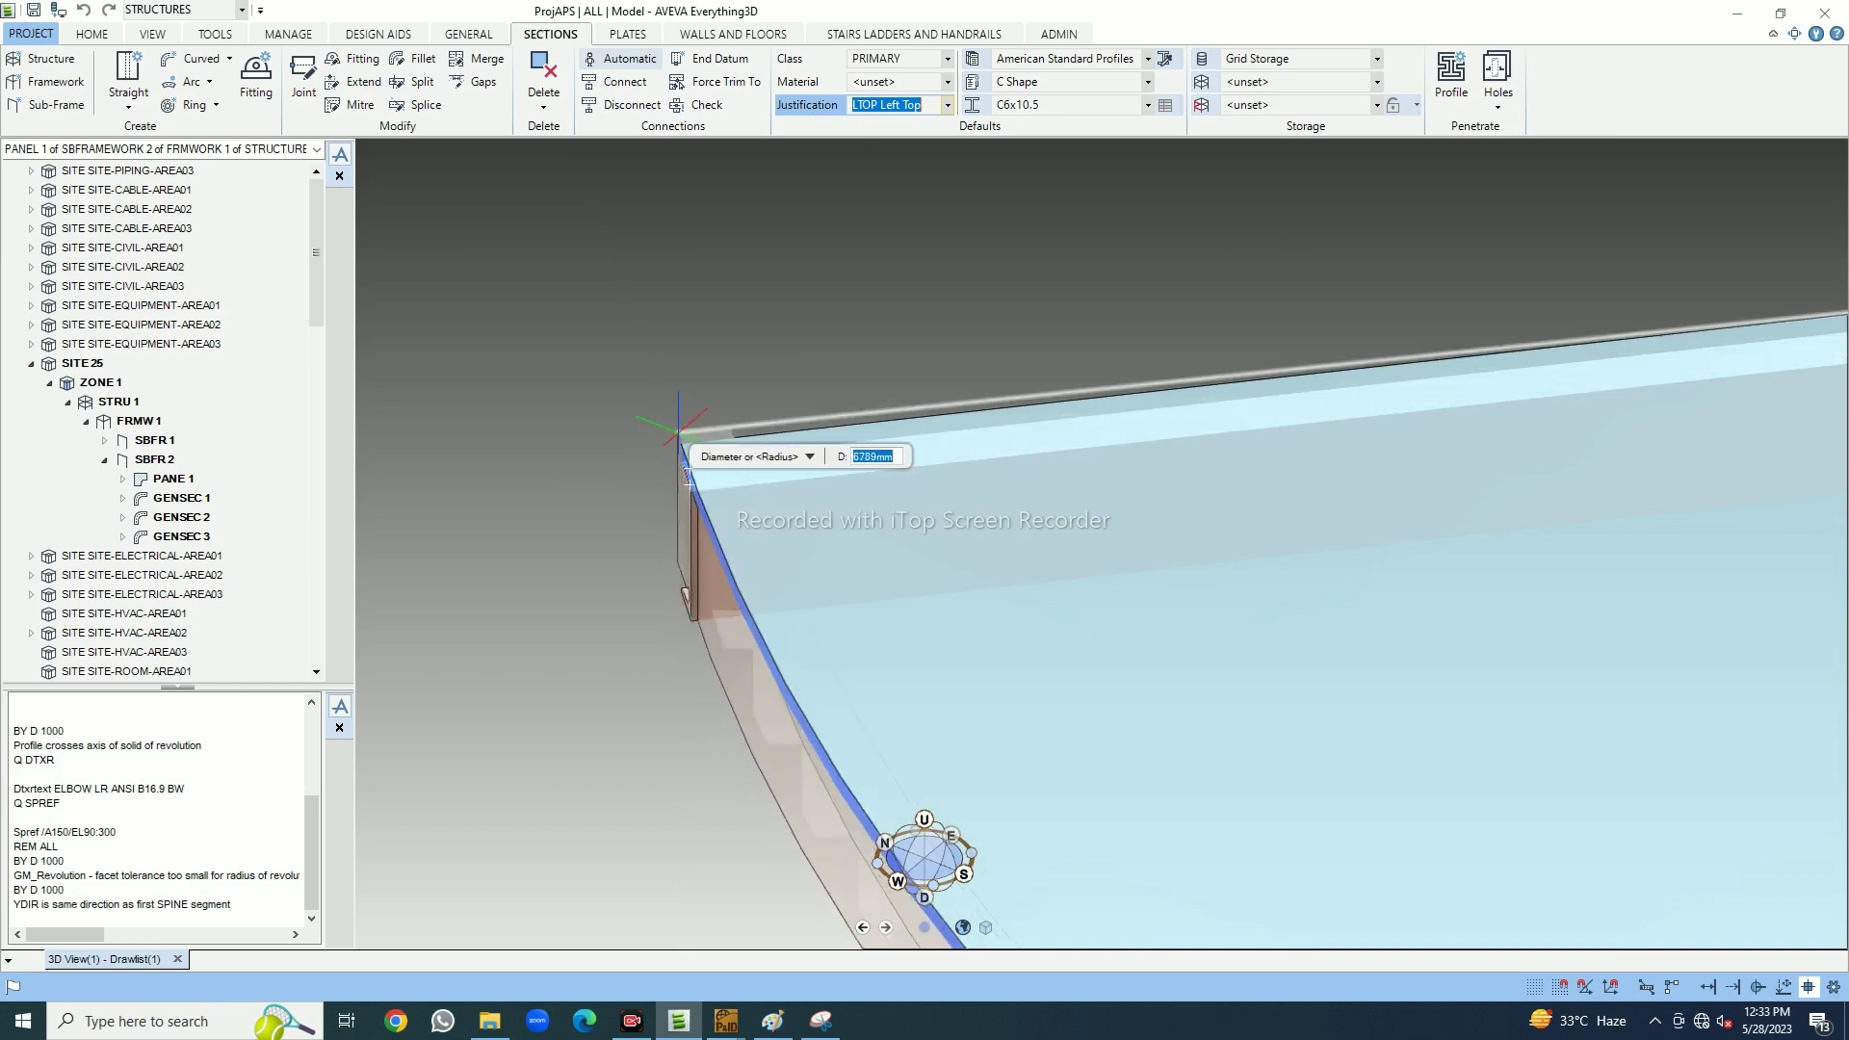
pyautogui.click(681, 445)
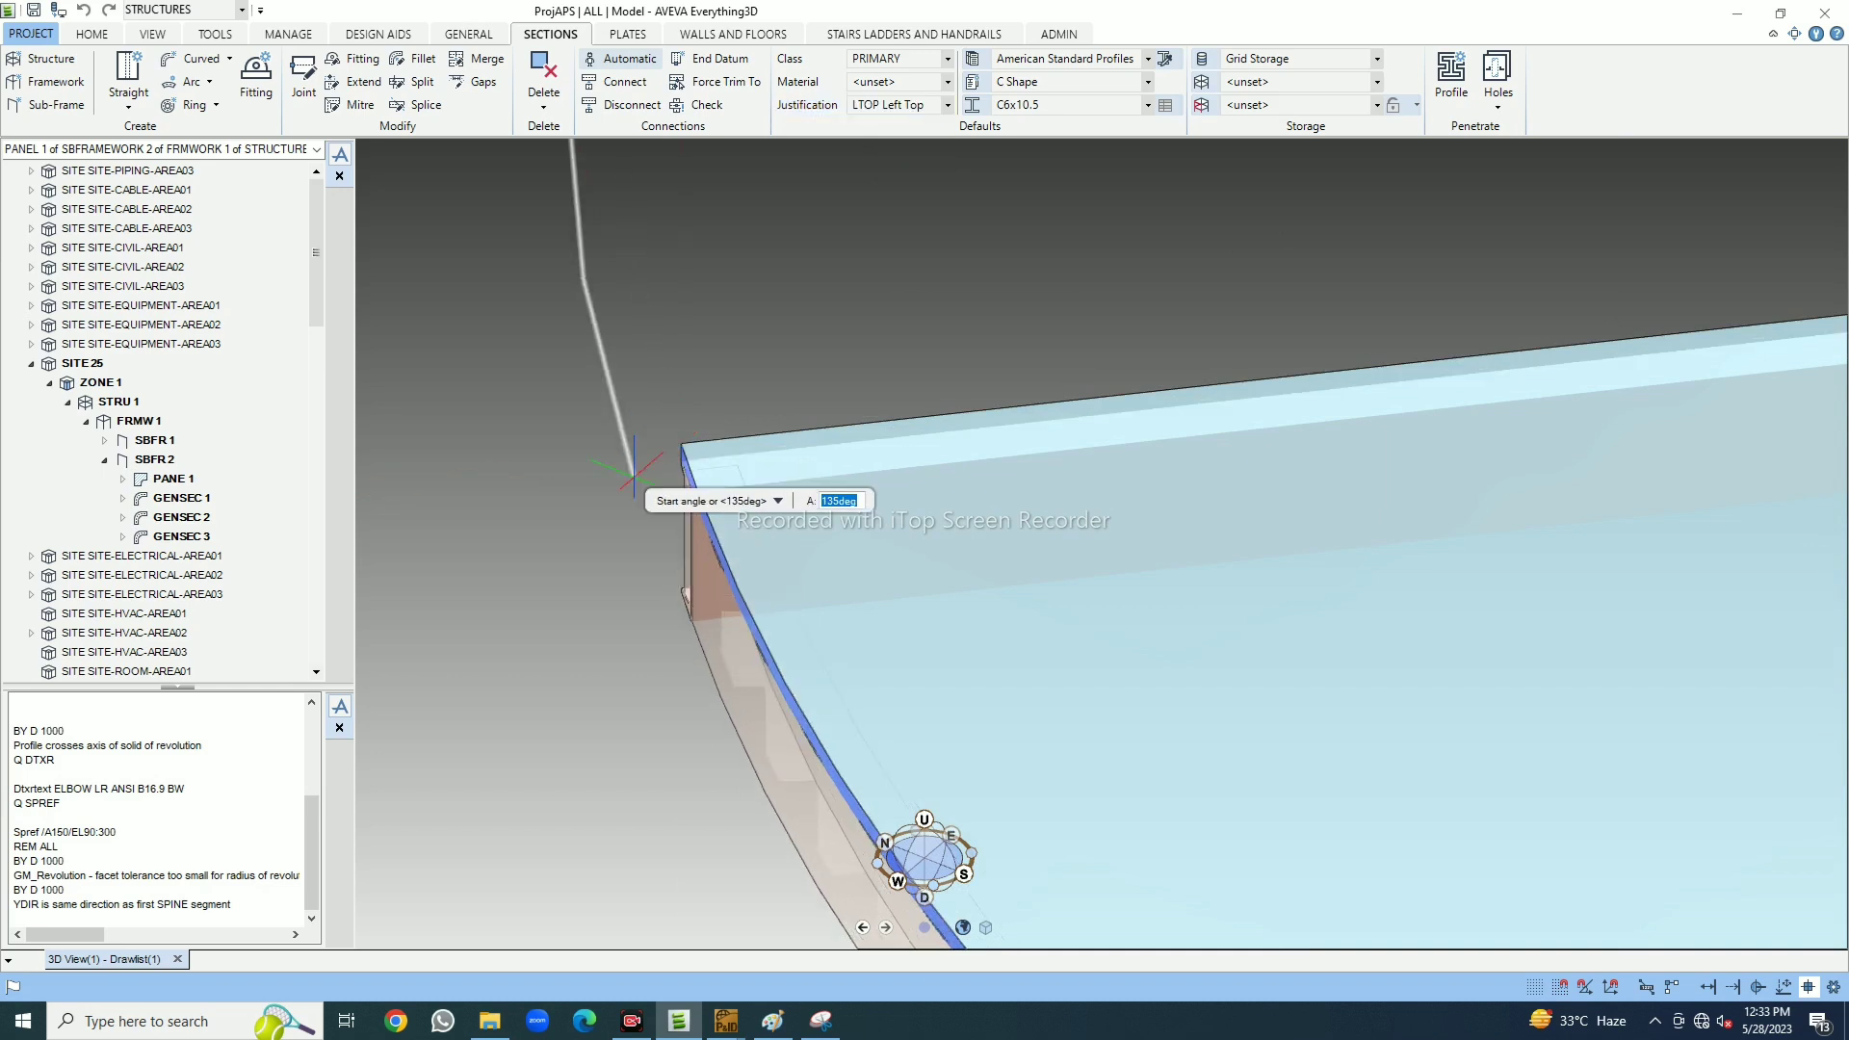
pyautogui.click(681, 445)
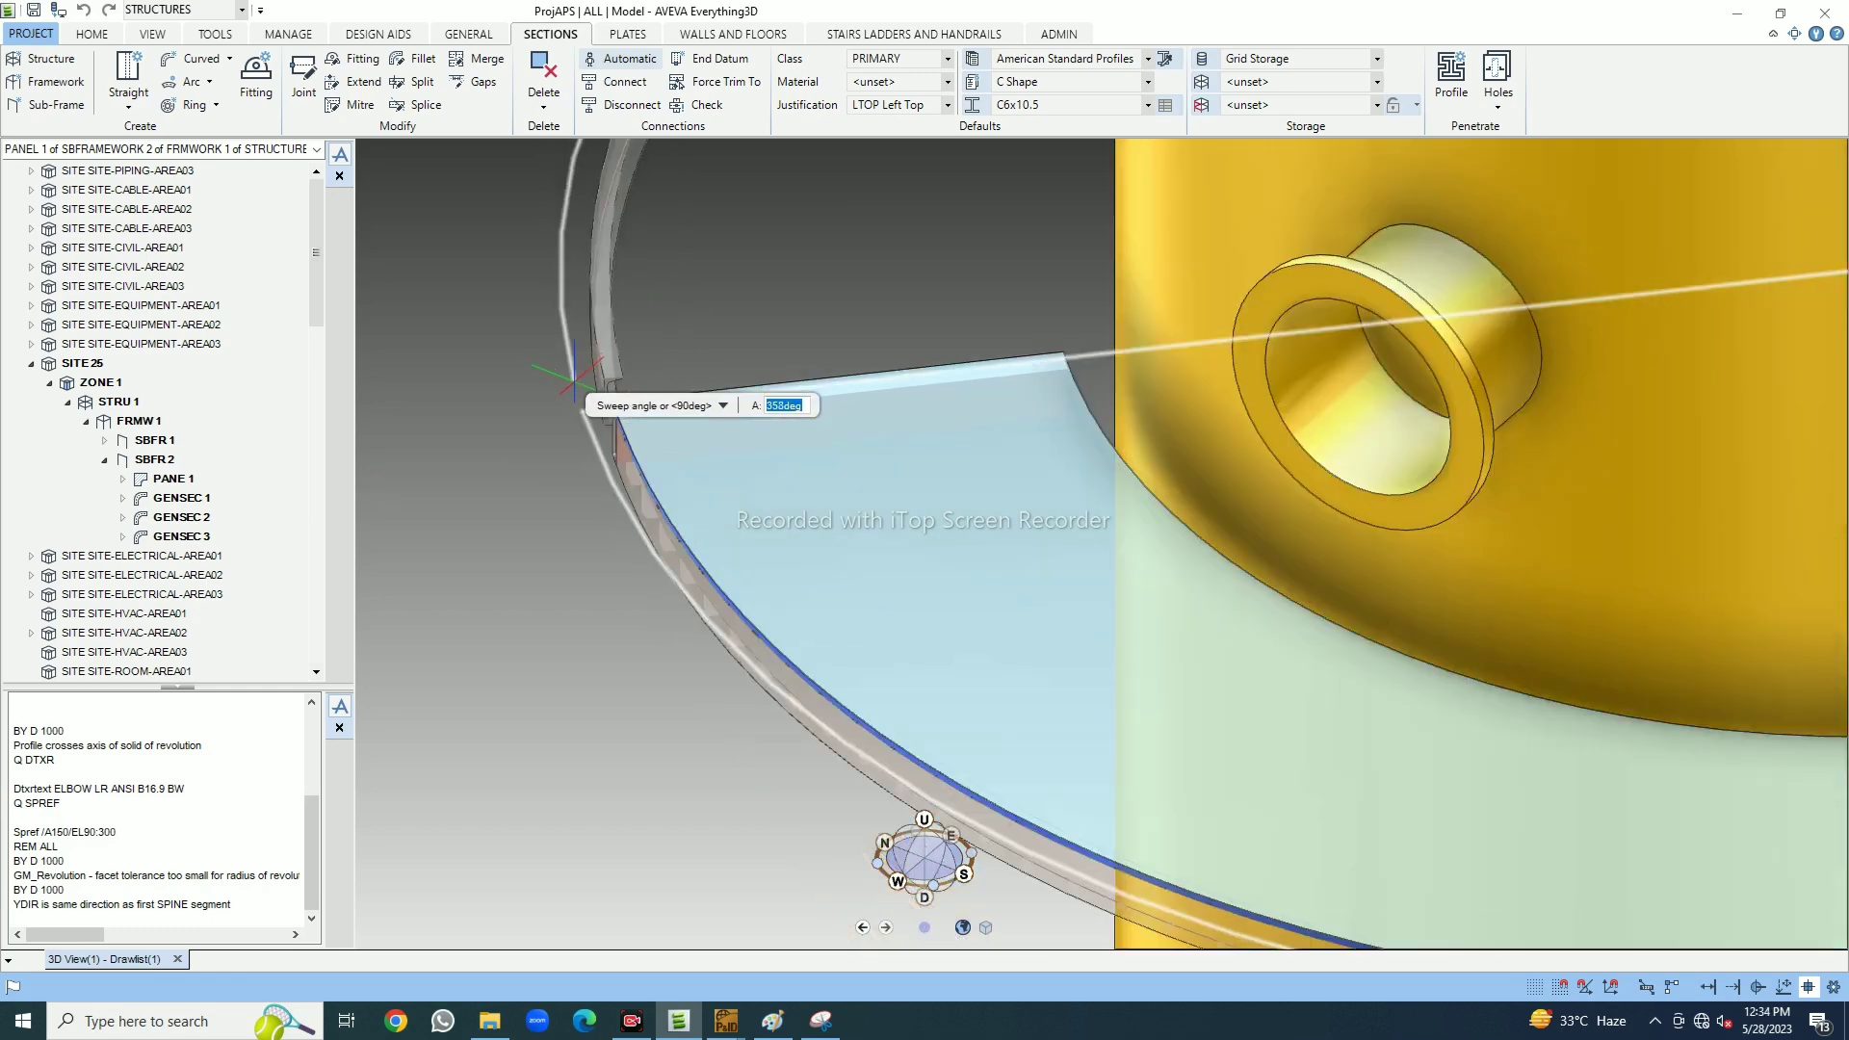
pyautogui.scroll(-4, 574, 379)
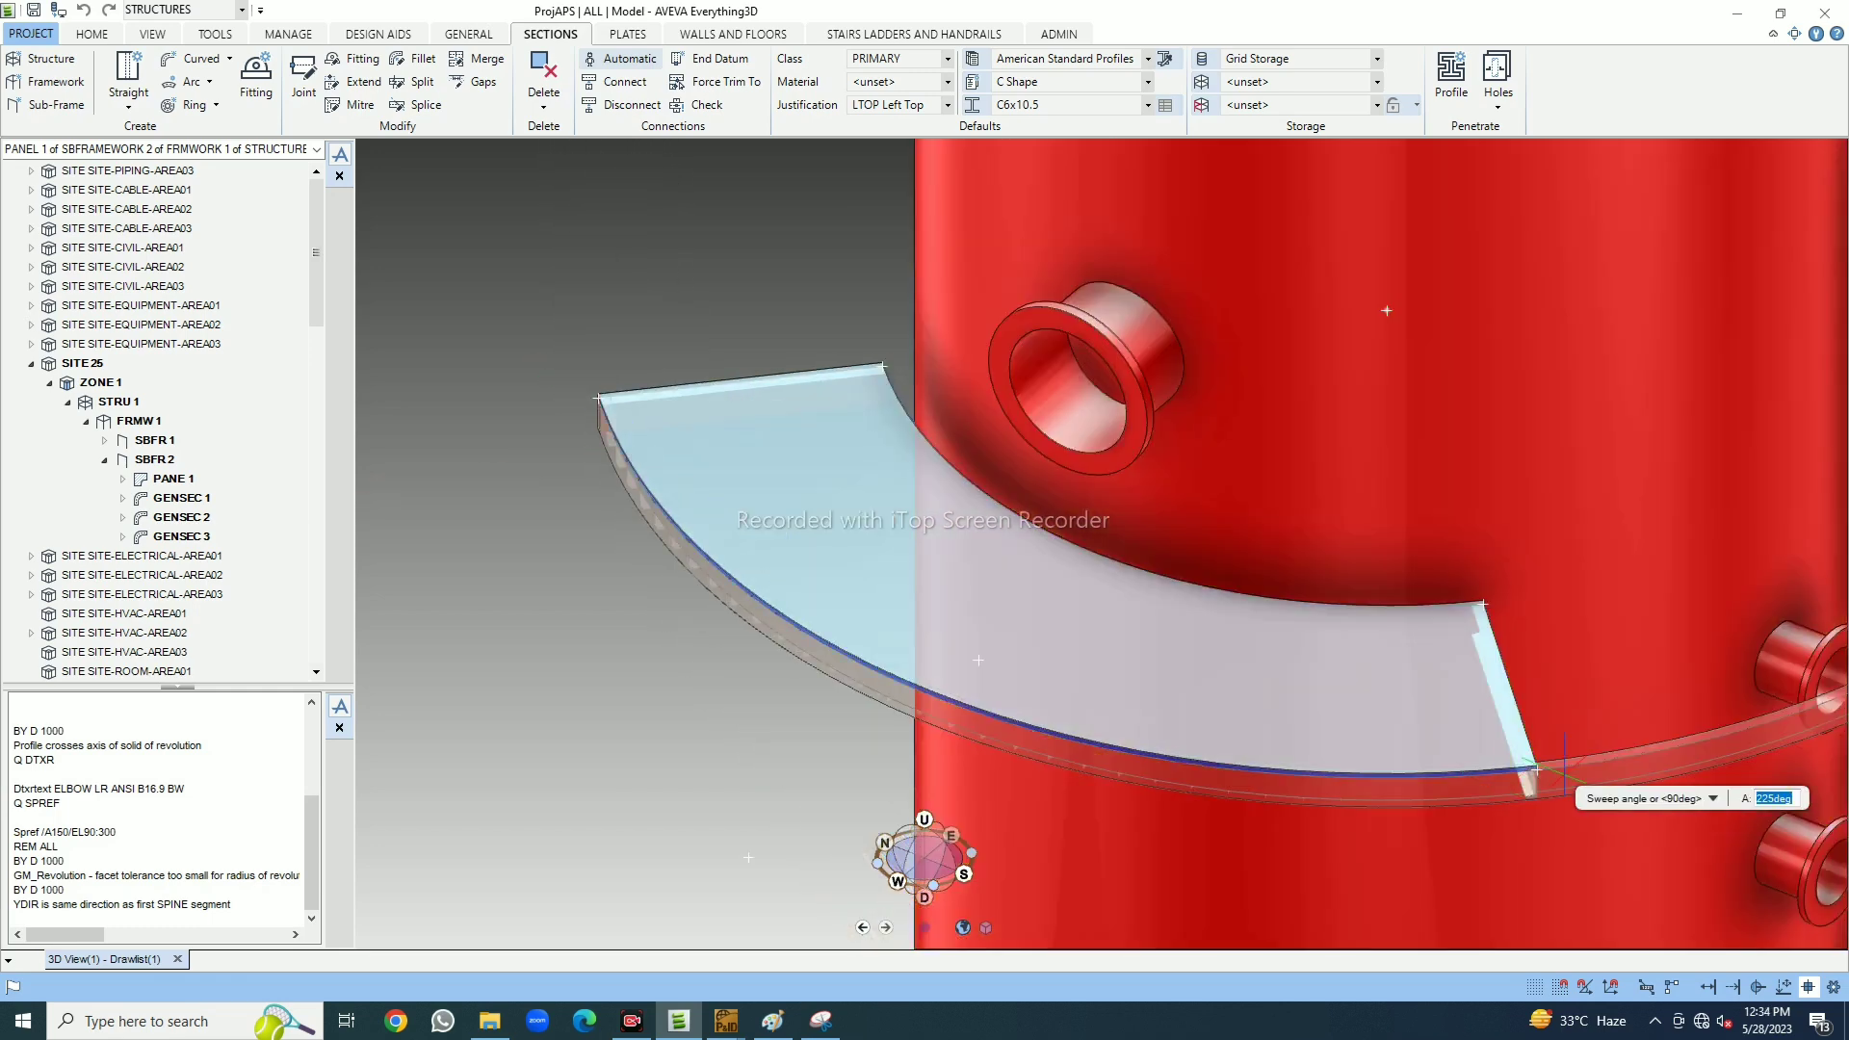
pyautogui.scroll(5, 1537, 770)
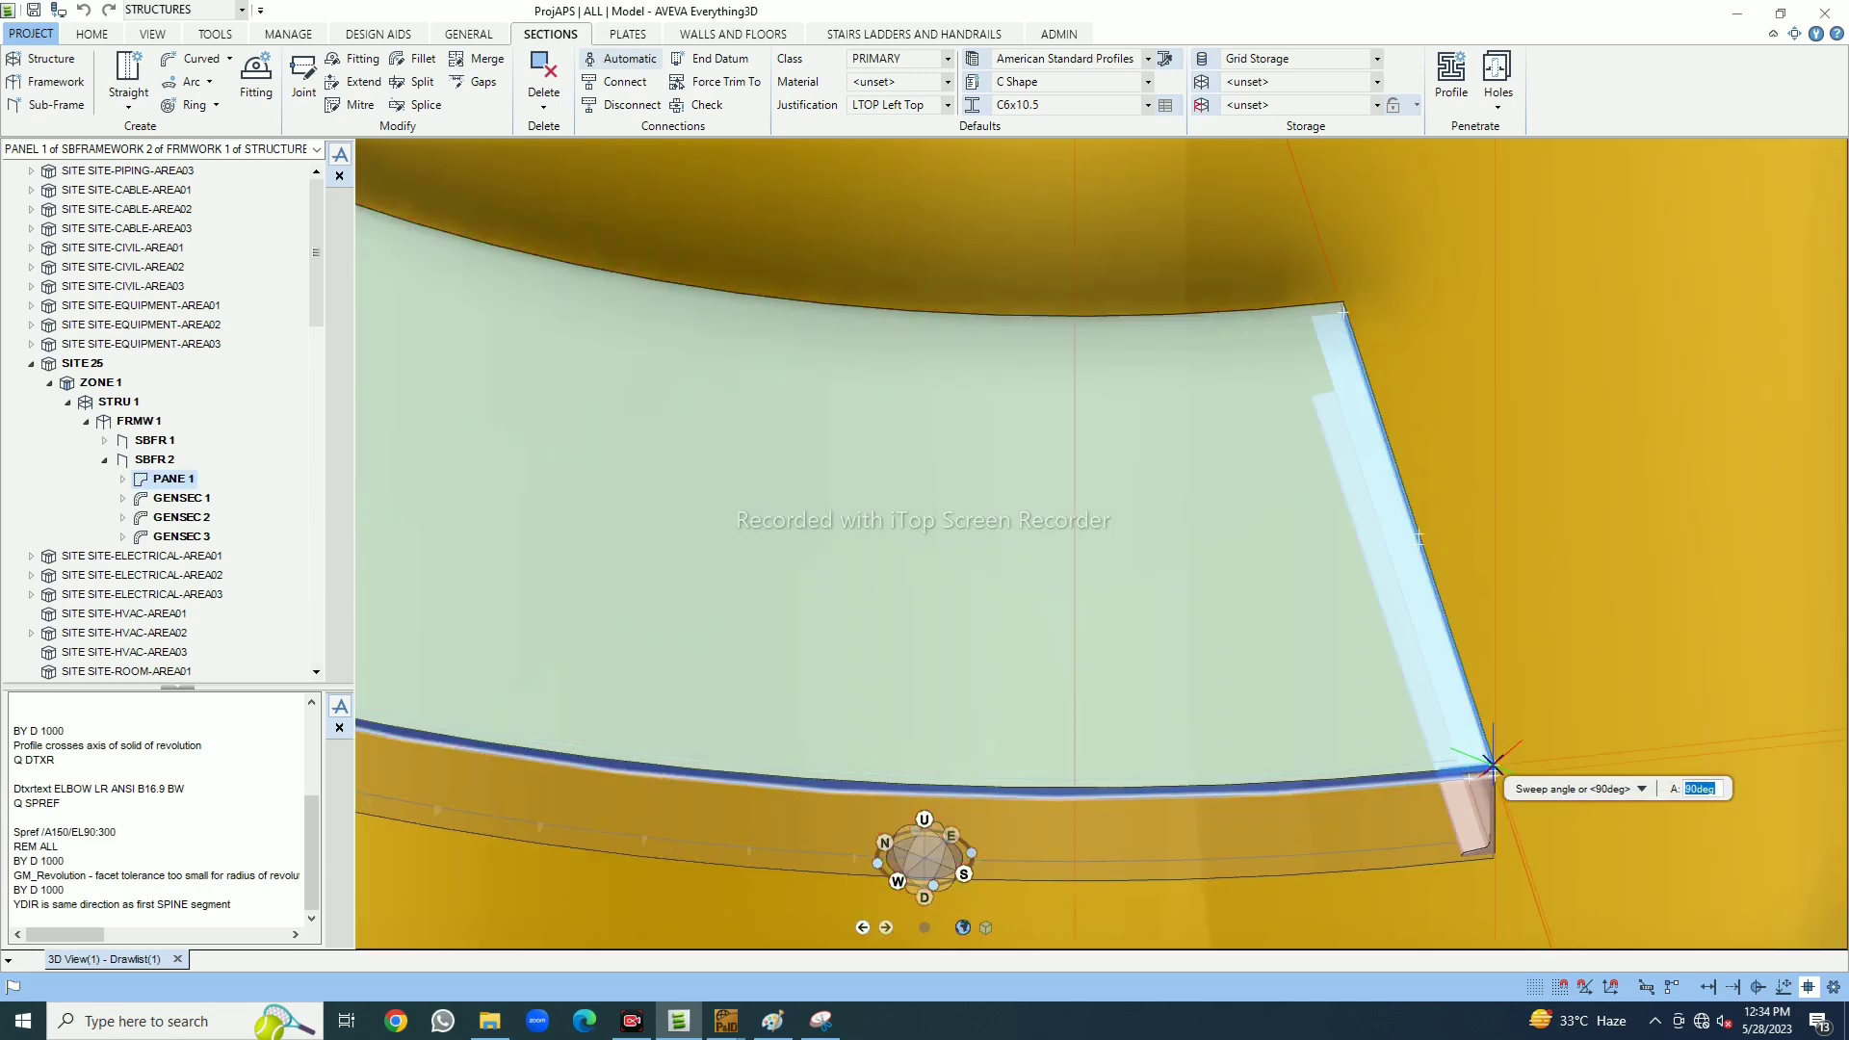
pyautogui.click(1492, 766)
# Turn the view face-on to the panel and start another Centre + Sweep arc section
pyautogui.scroll(-5, 1175, 574)
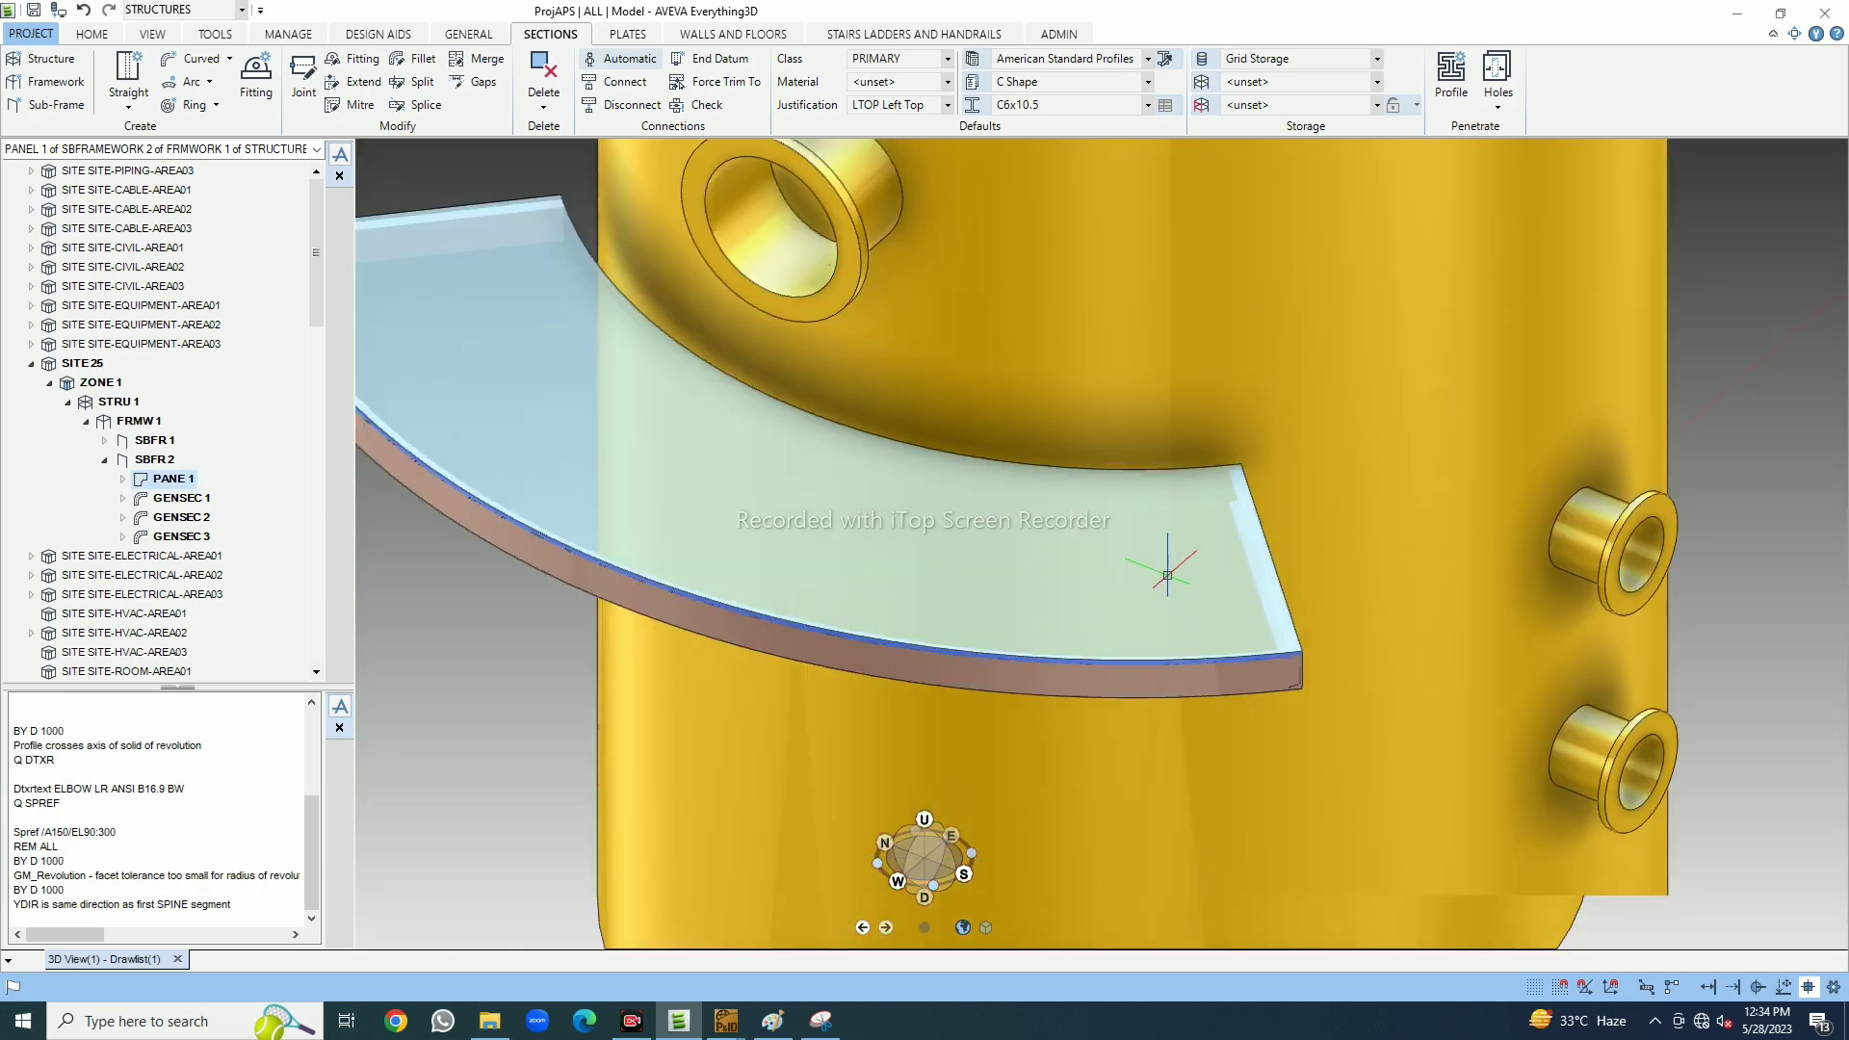
pyautogui.moveTo(1108, 607); pyautogui.dragTo(871, 433, button='middle')
pyautogui.moveTo(877, 544); pyautogui.dragTo(992, 535, button='middle')
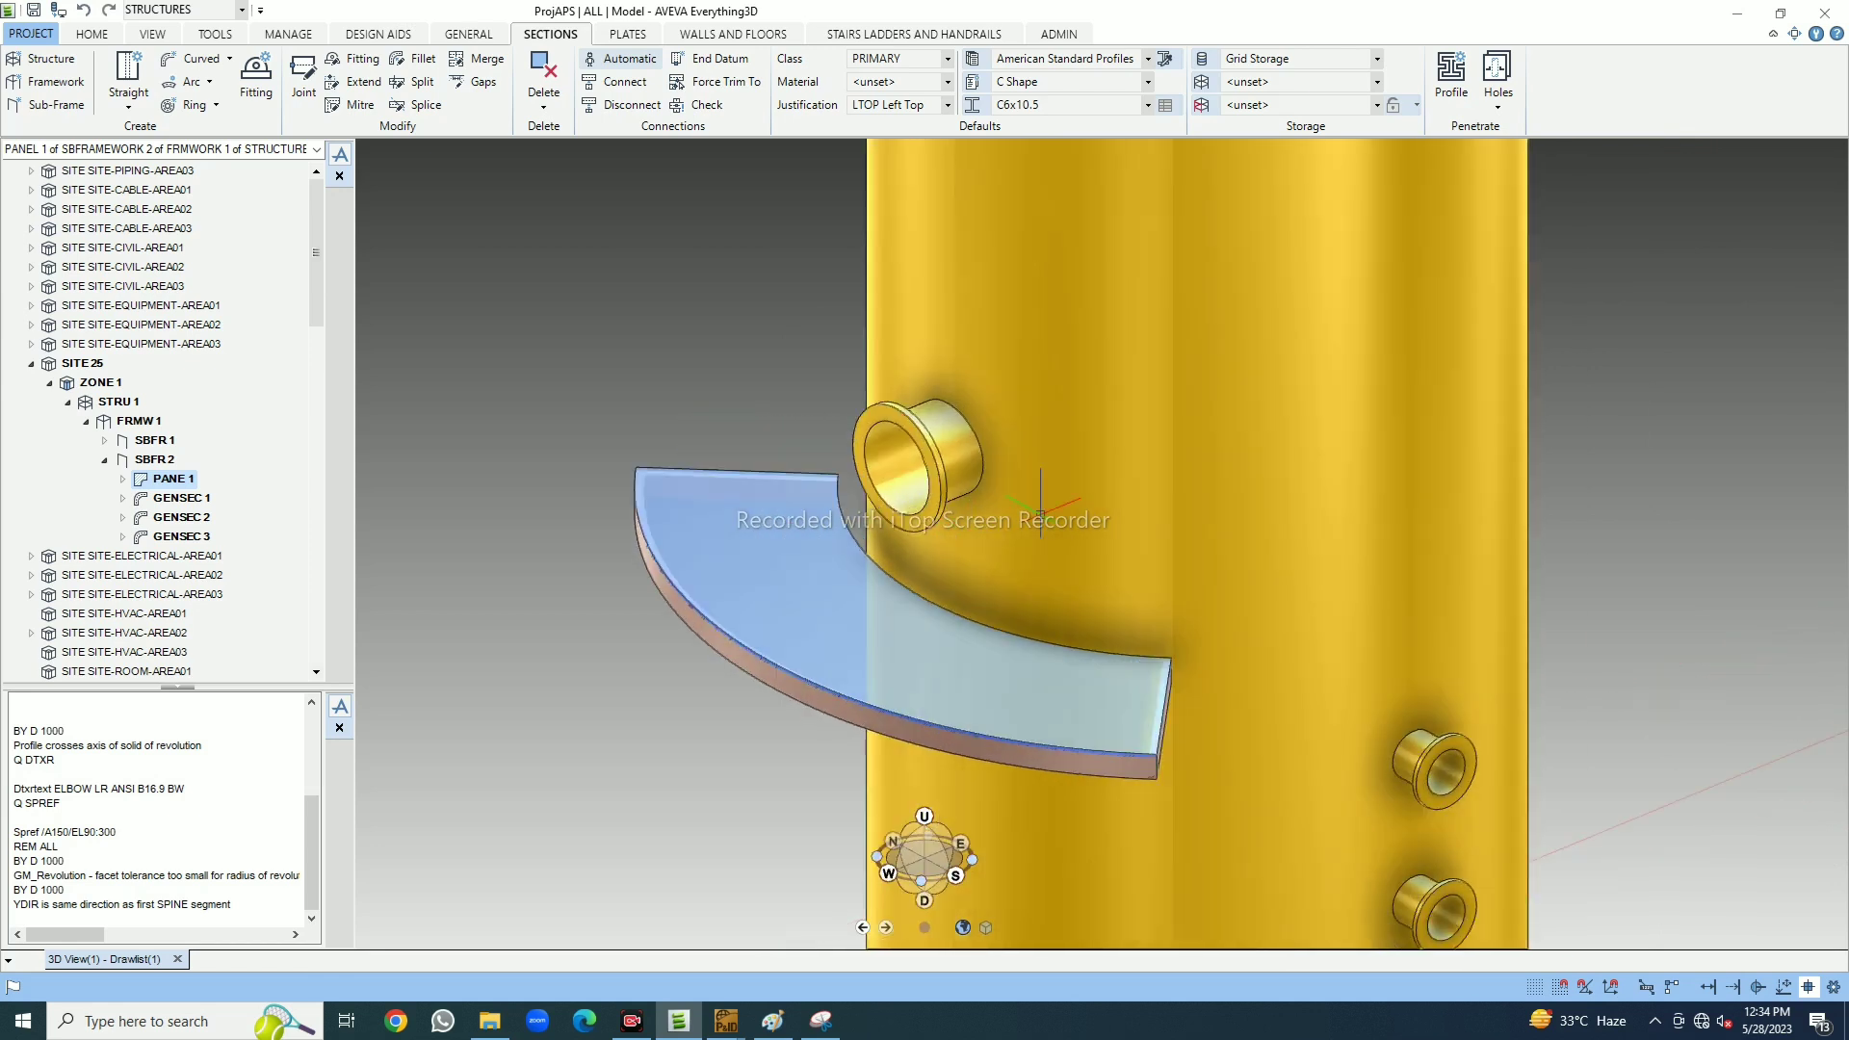
pyautogui.click(129, 110)
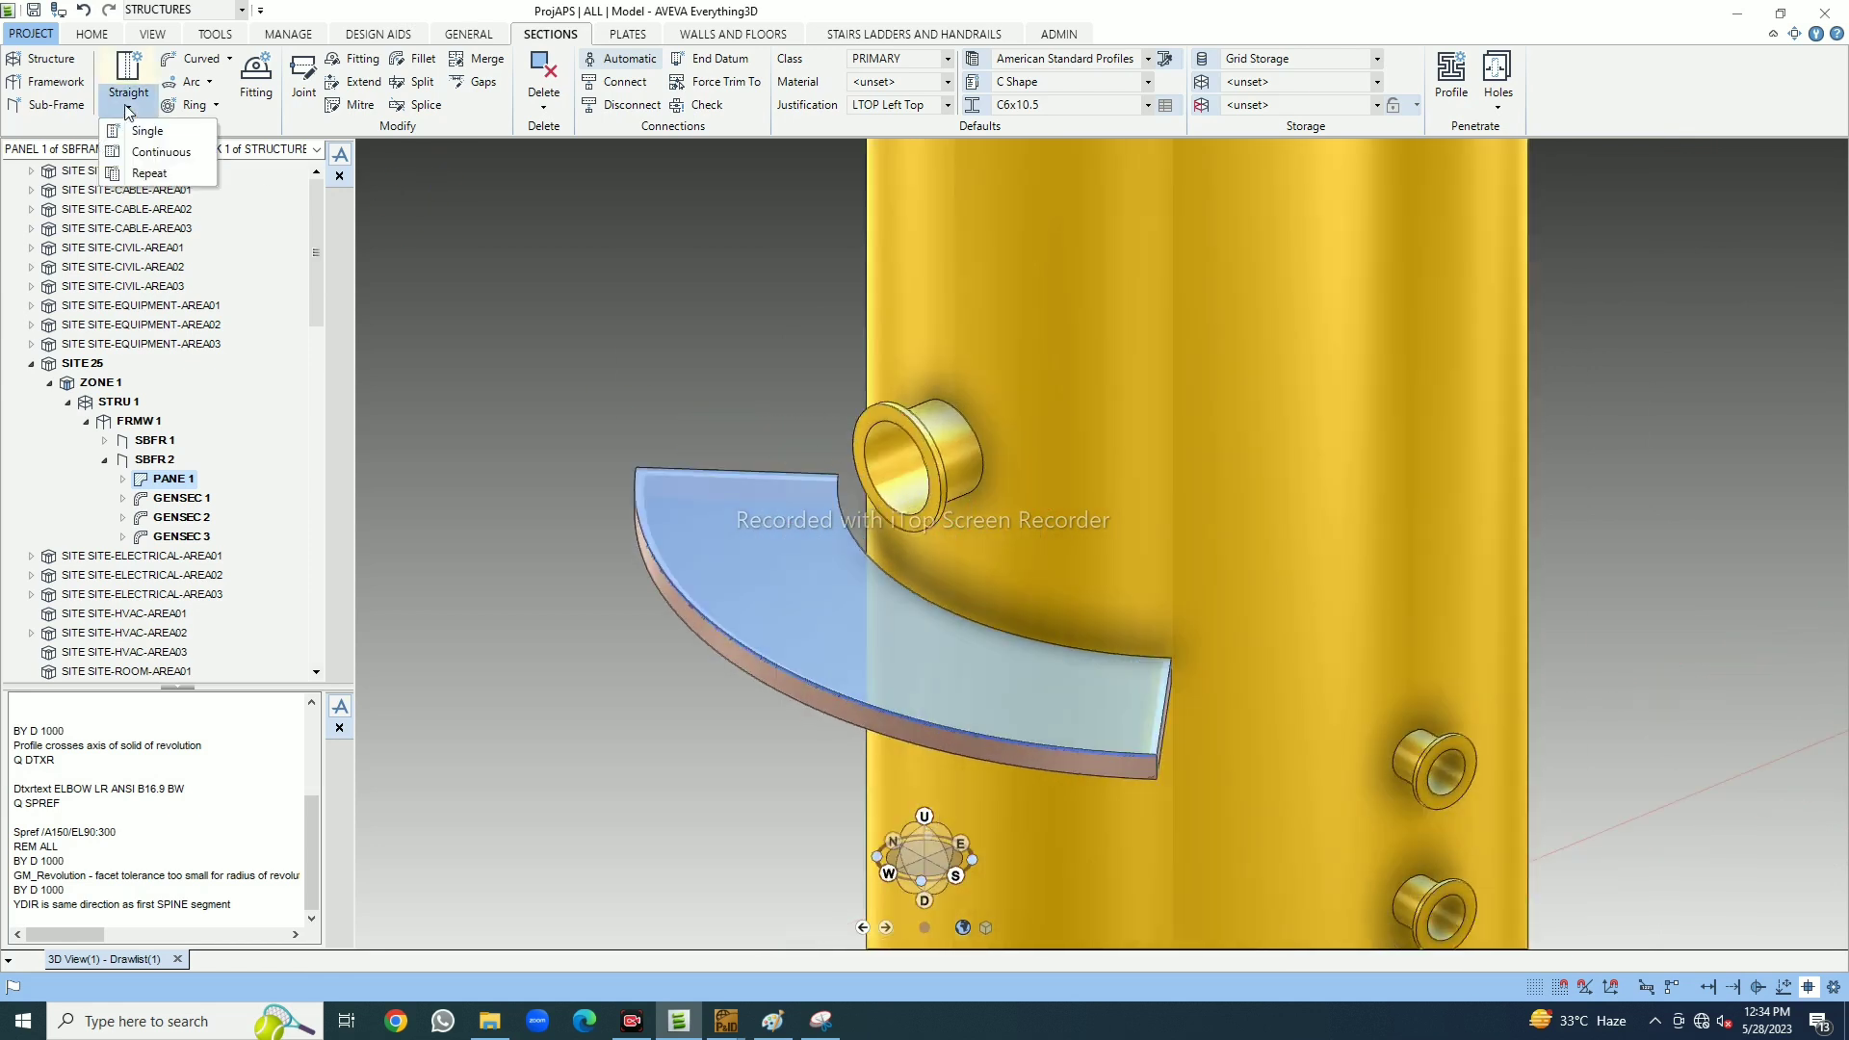
pyautogui.click(209, 83)
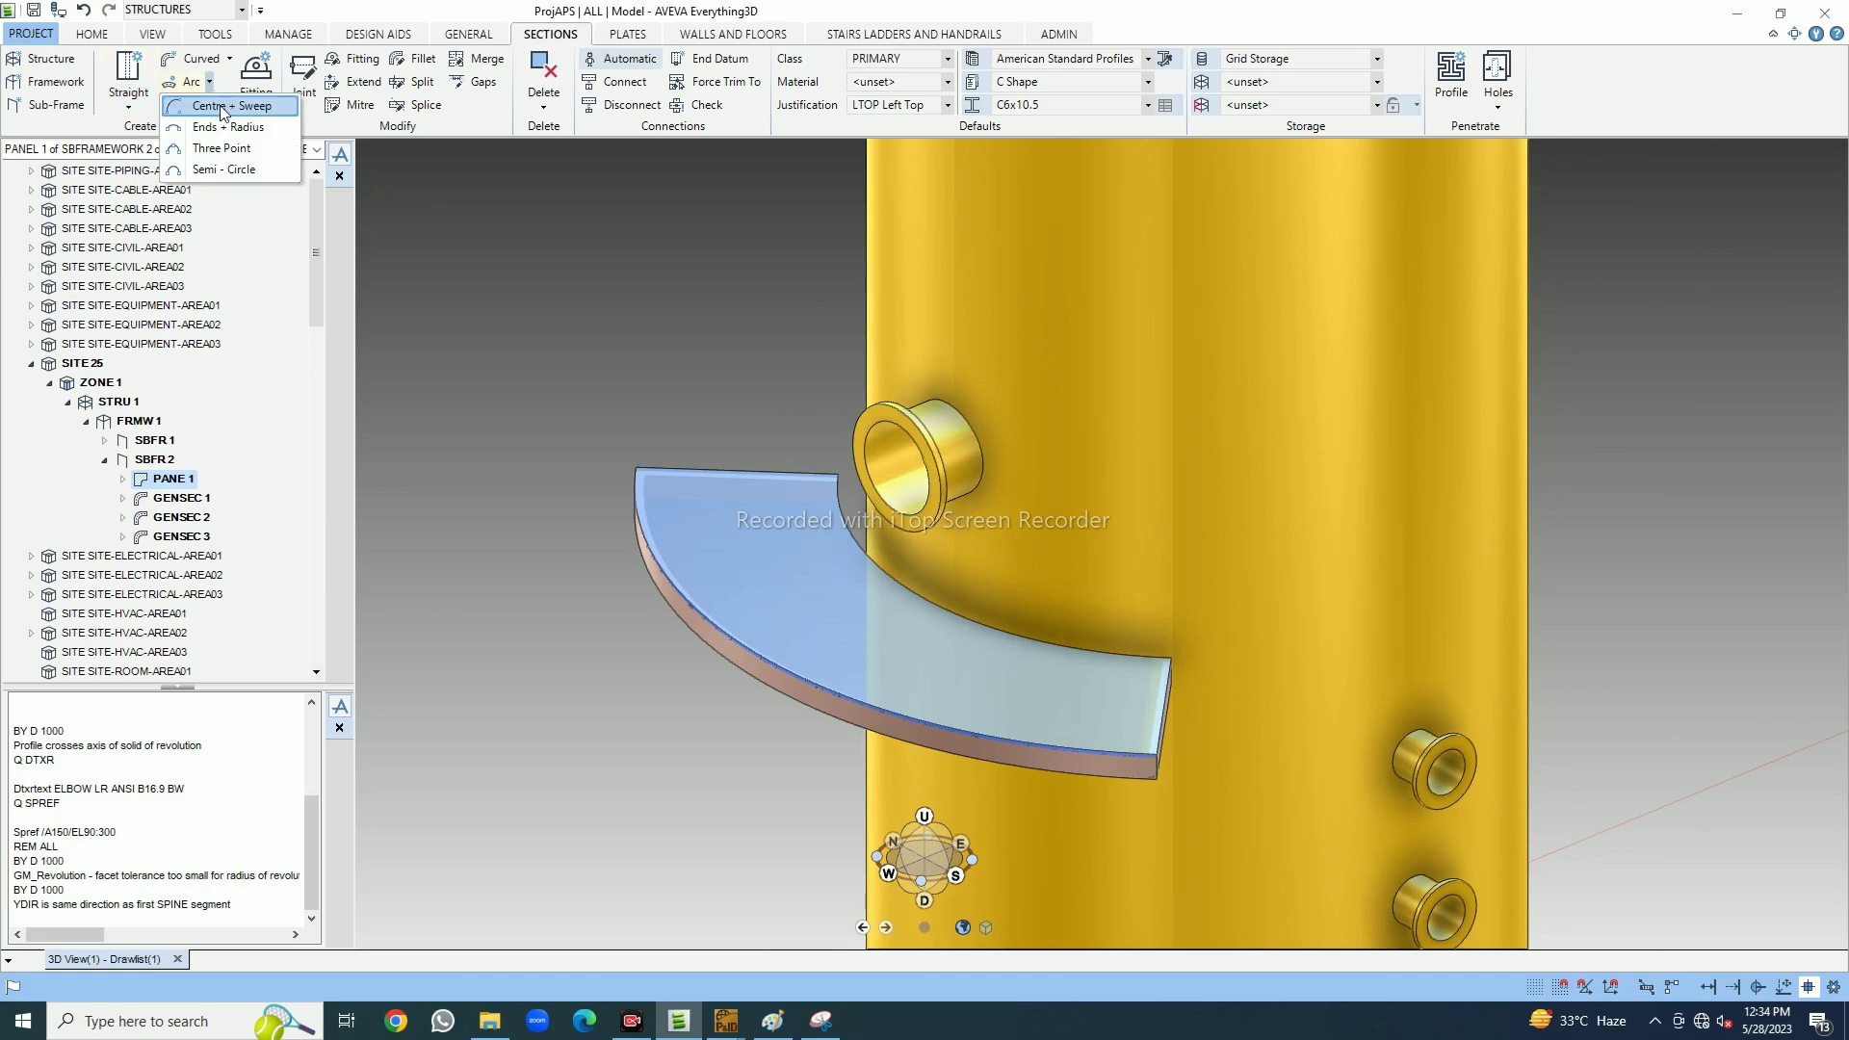
pyautogui.click(221, 107)
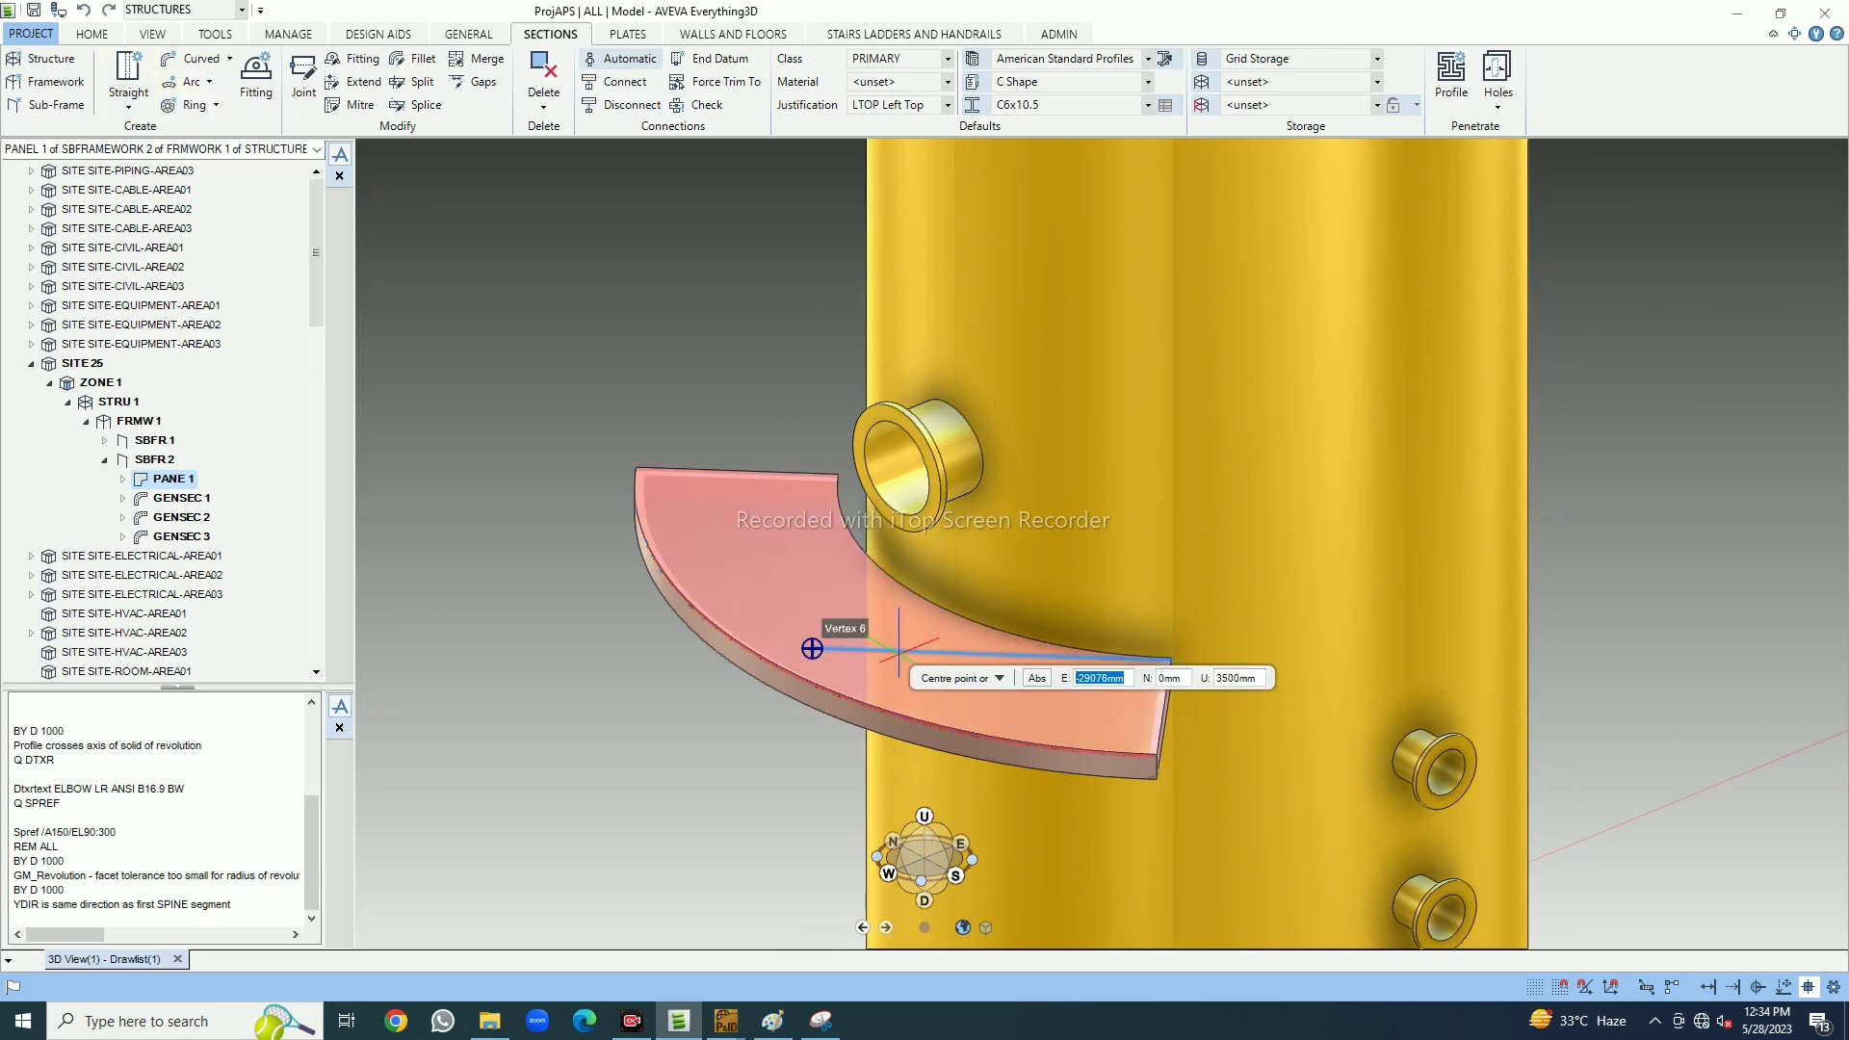
# Centre the arc on panel P0 with RTOP Right Top justification and radius at the inner corner
pyautogui.click(1197, 489)
pyautogui.scroll(3, 826, 472)
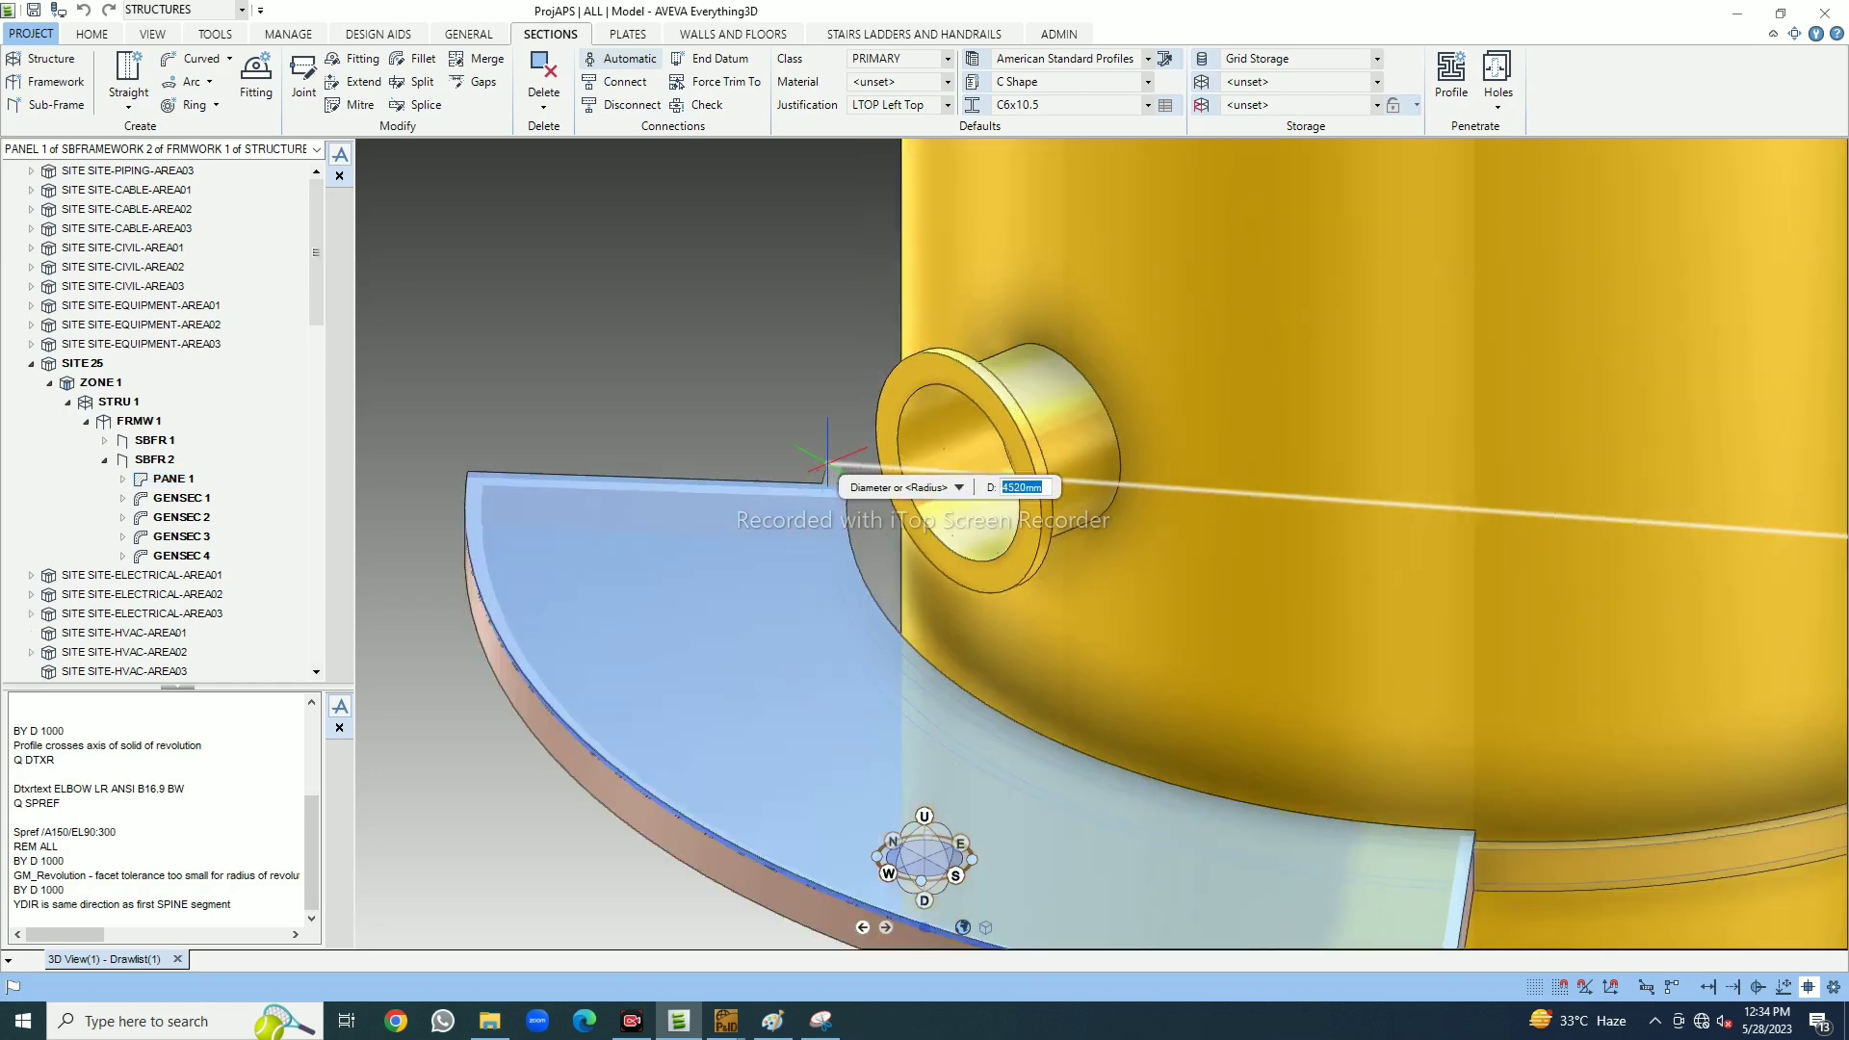
pyautogui.scroll(2, 826, 472)
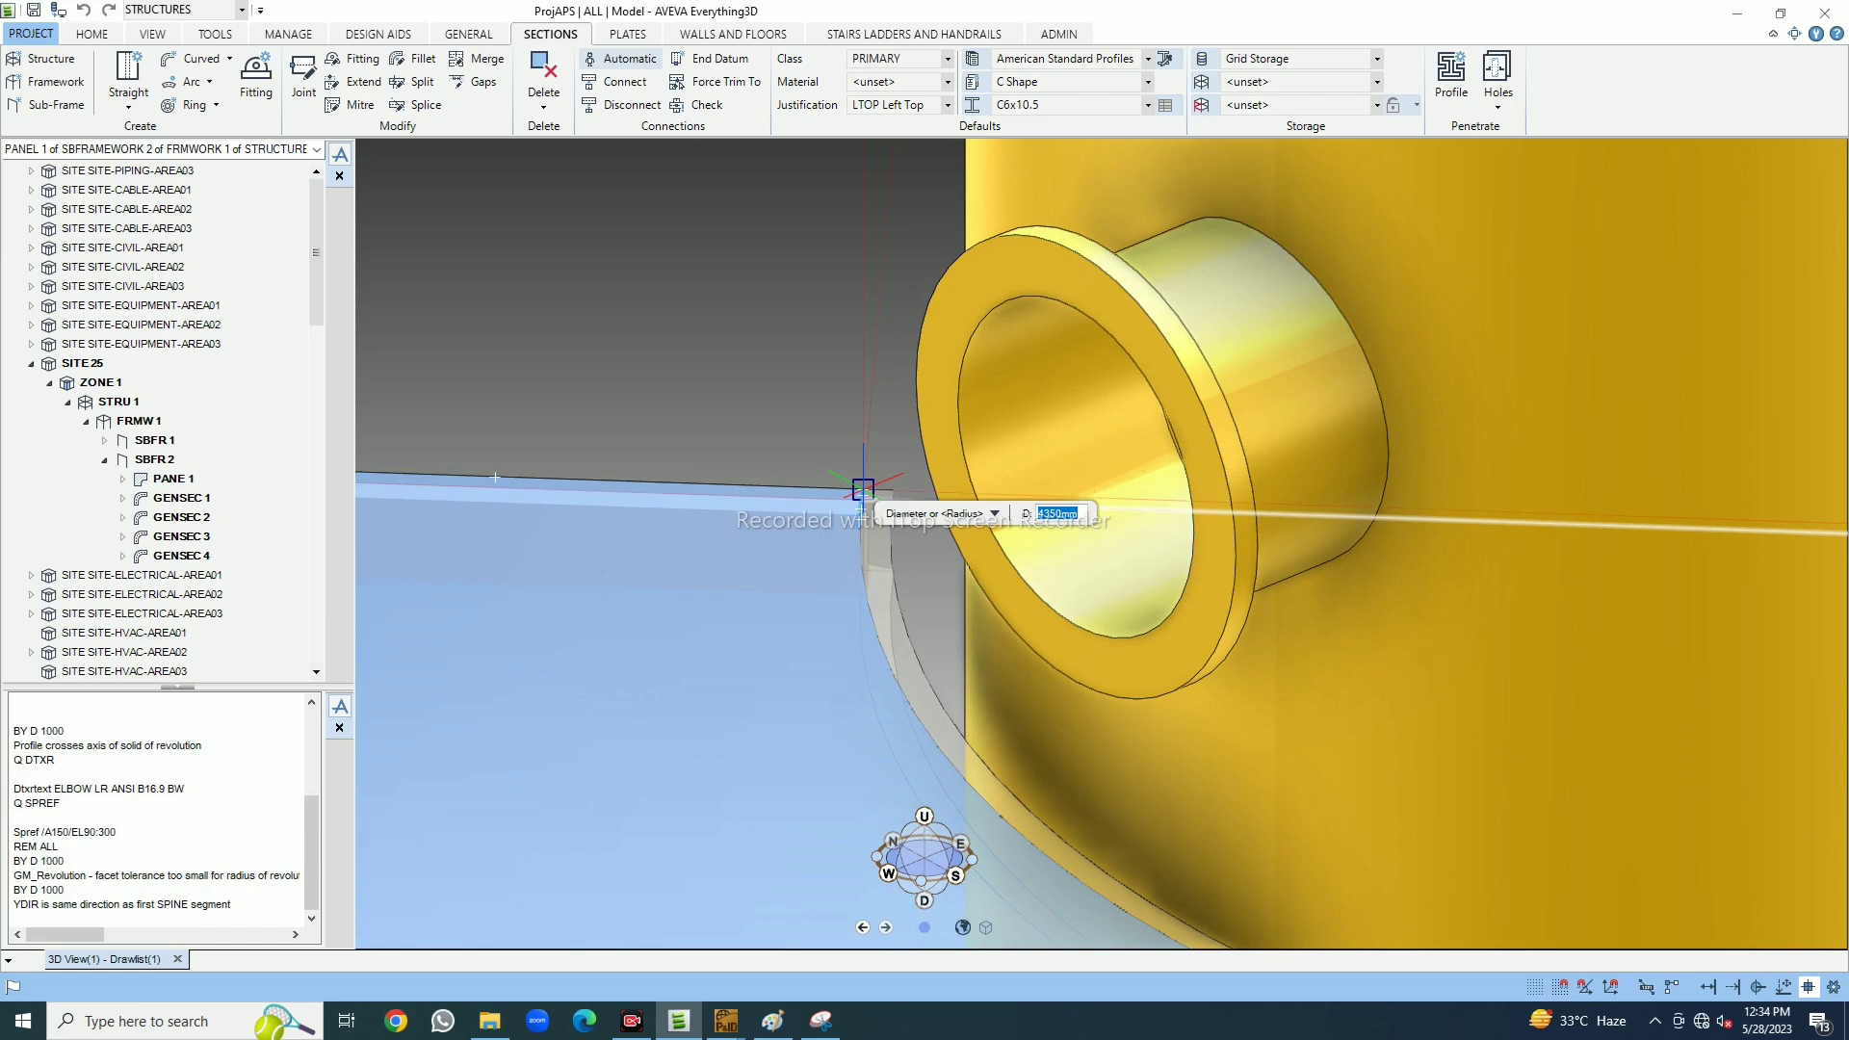
pyautogui.click(949, 105)
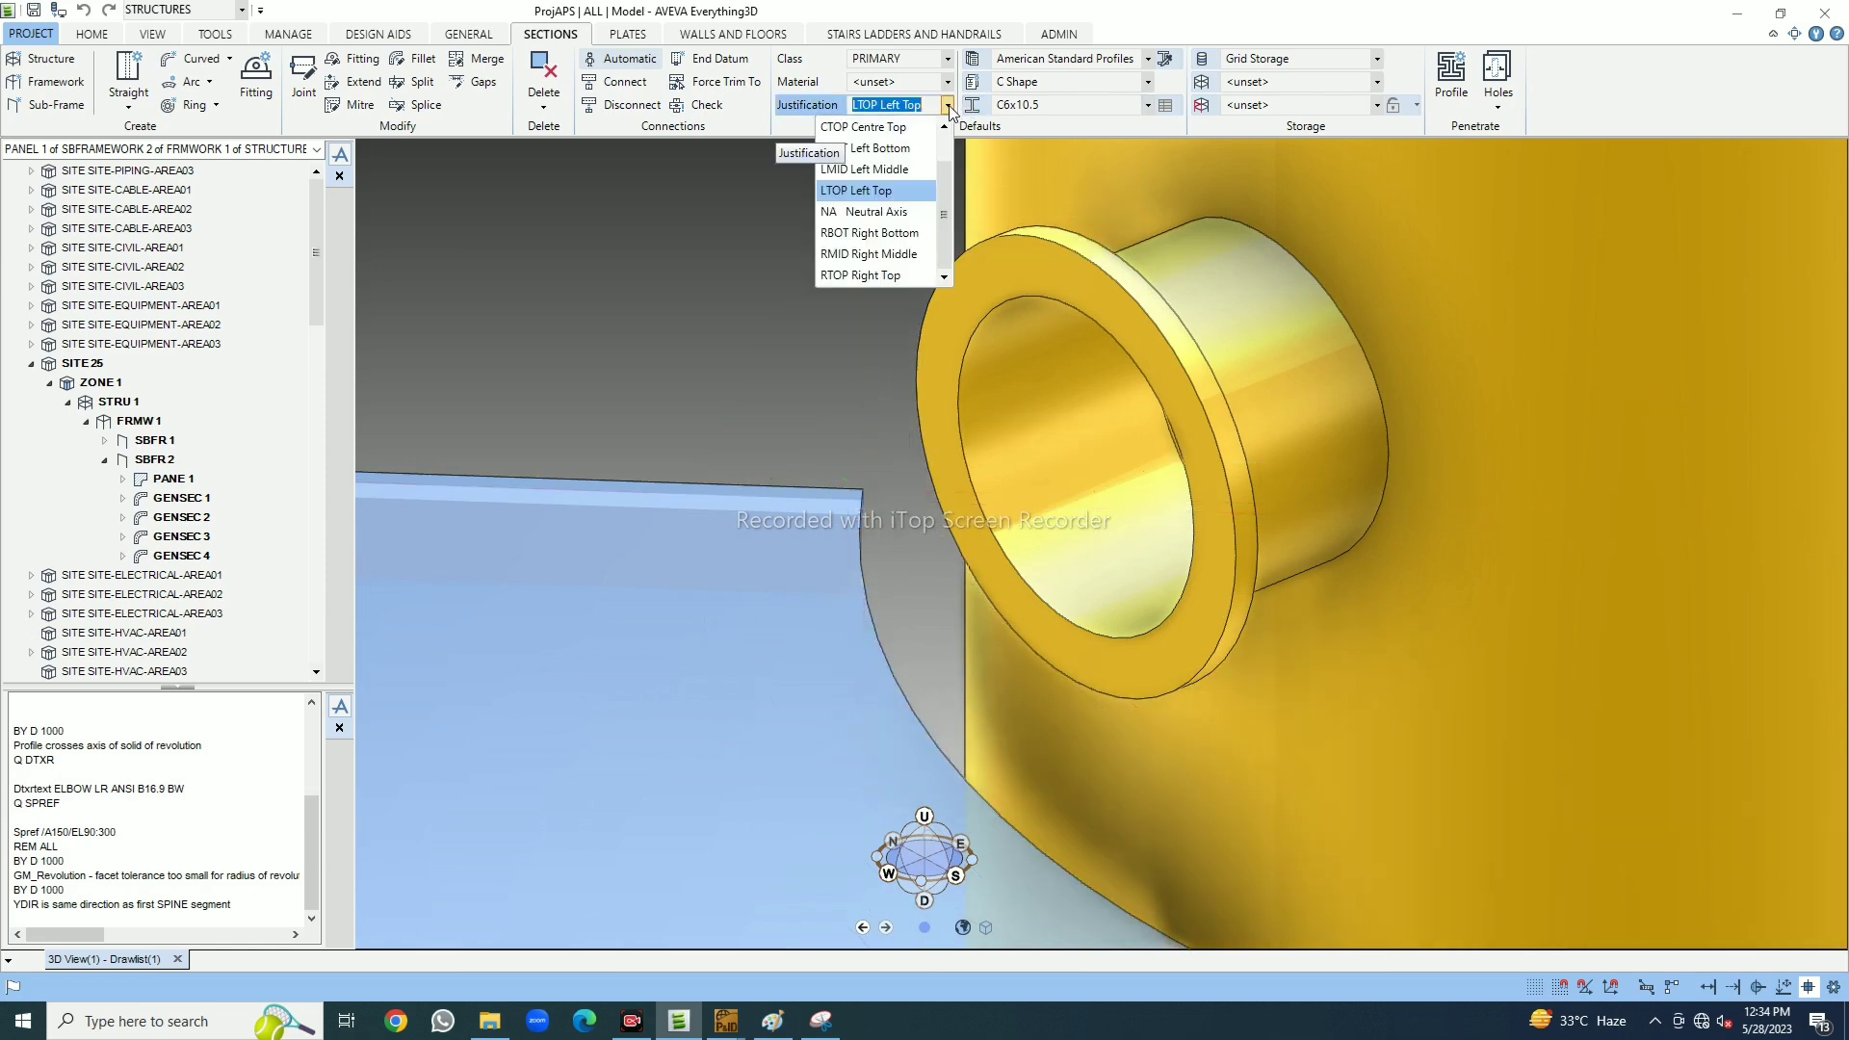
pyautogui.click(876, 277)
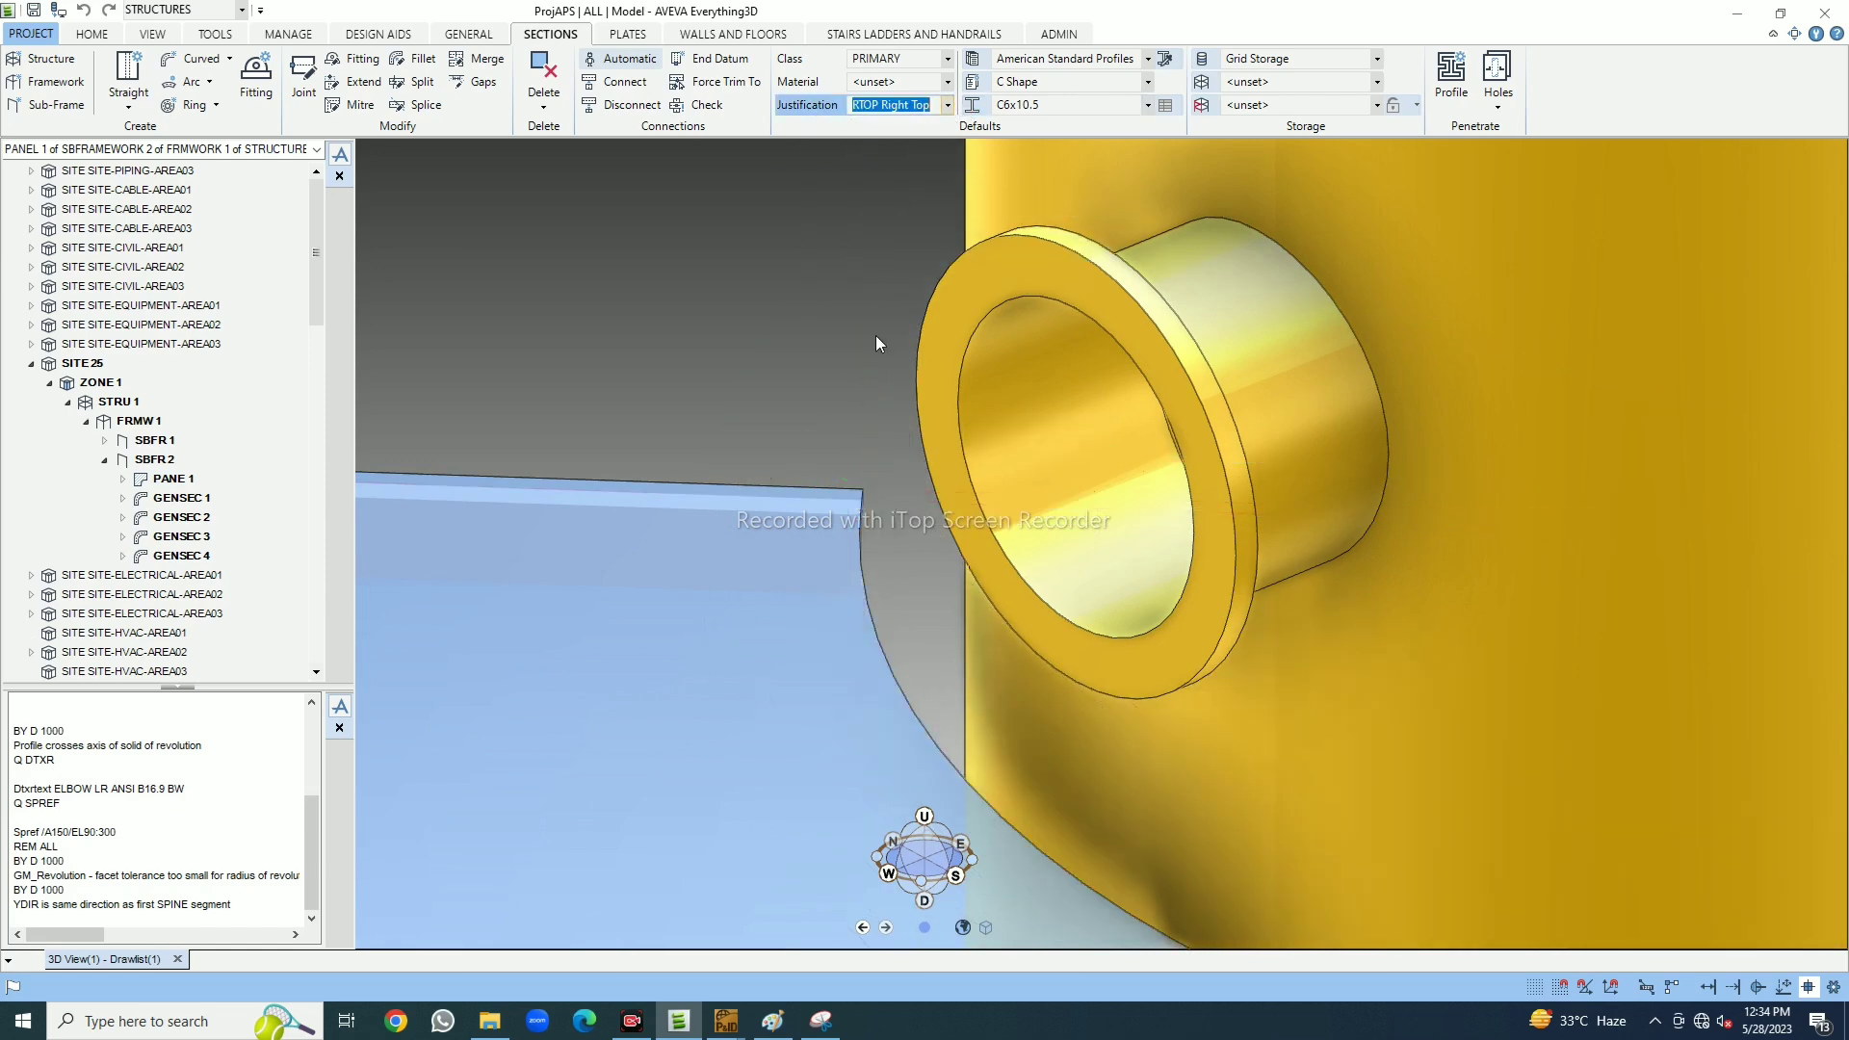
pyautogui.click(863, 500)
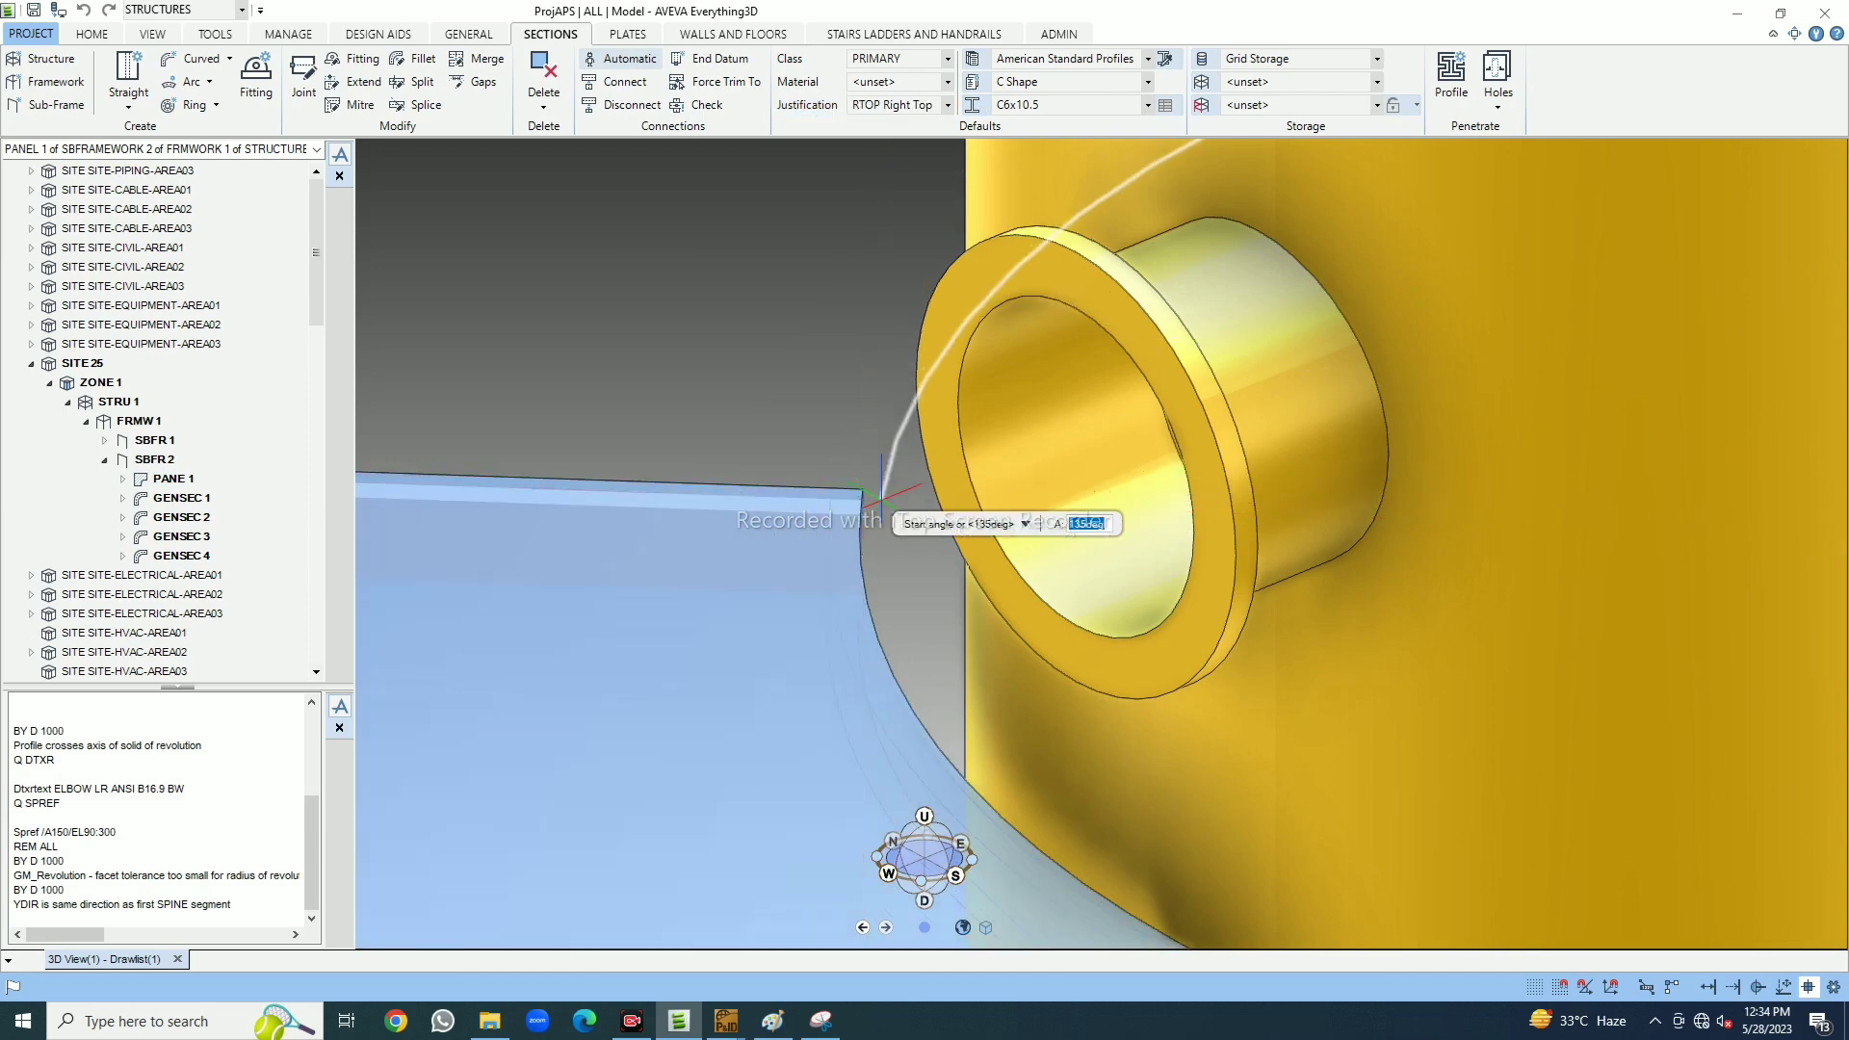
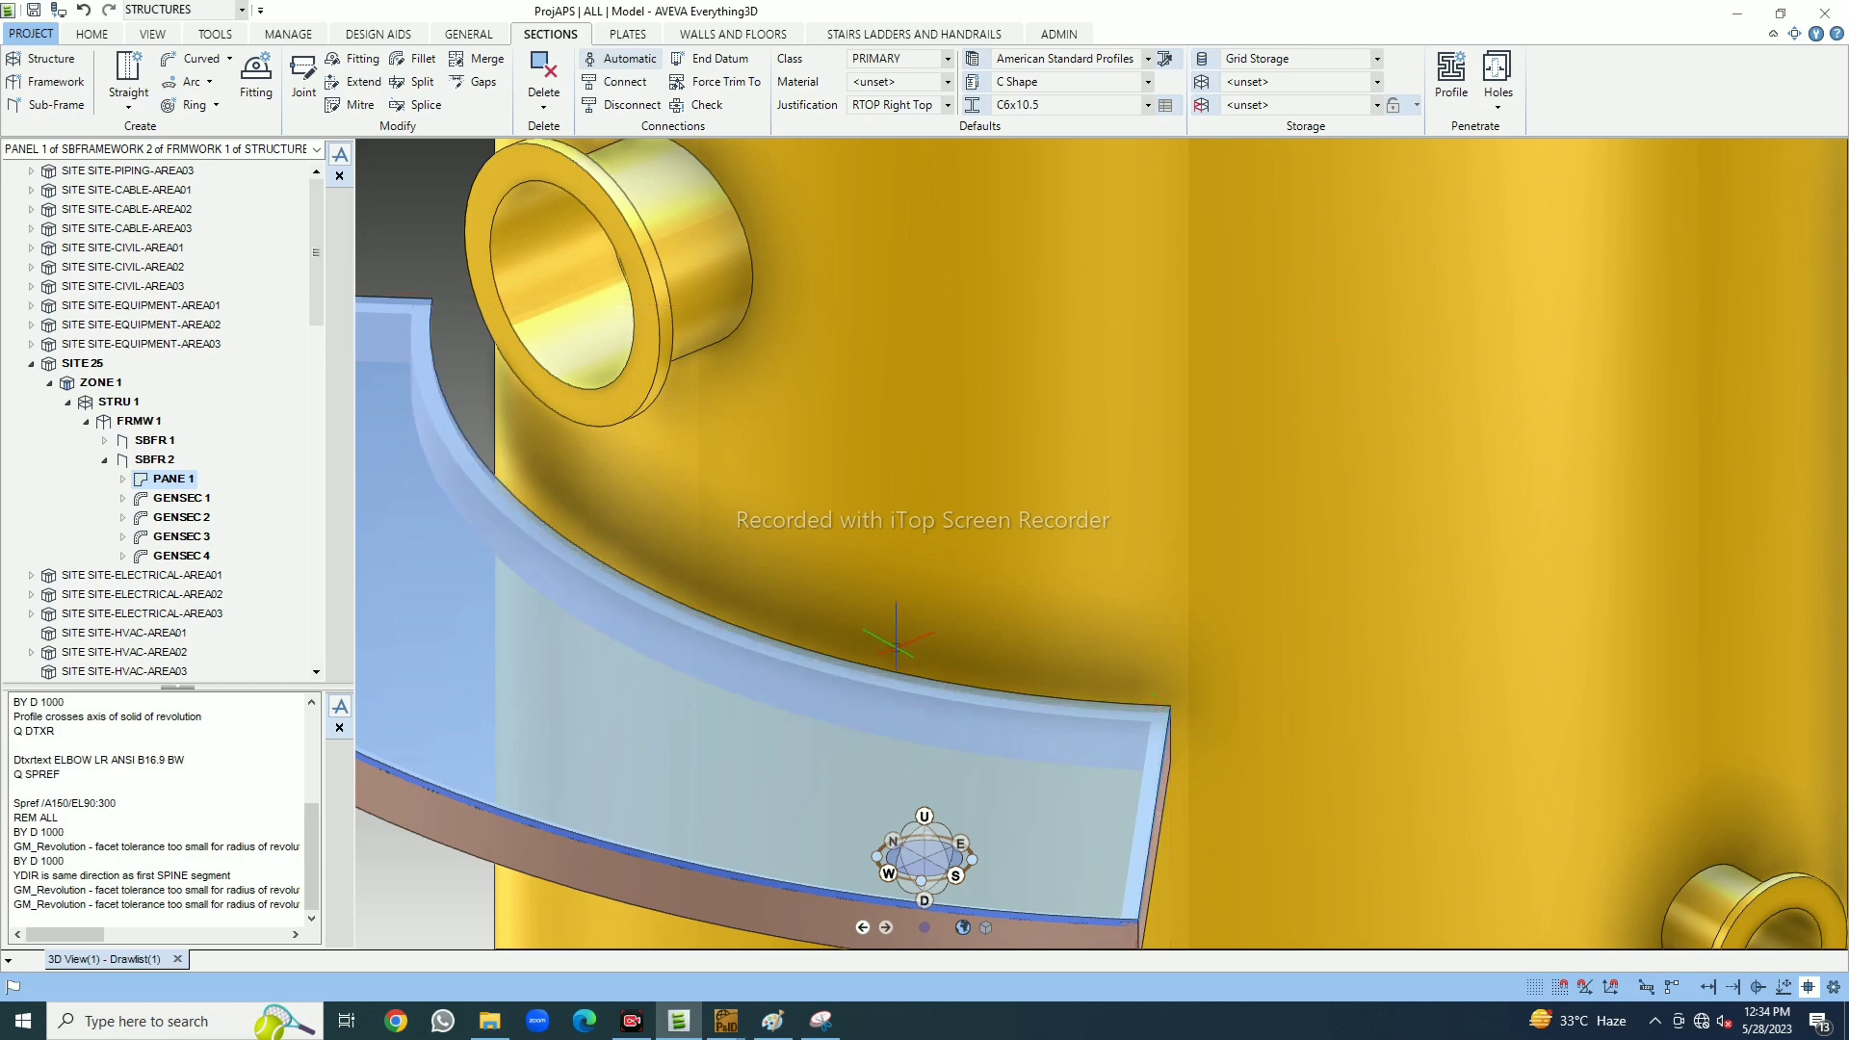
# Orbit and zoom around the vessel to inspect the curved panel and its stiffeners from below and above
pyautogui.scroll(-4, 1135, 495)
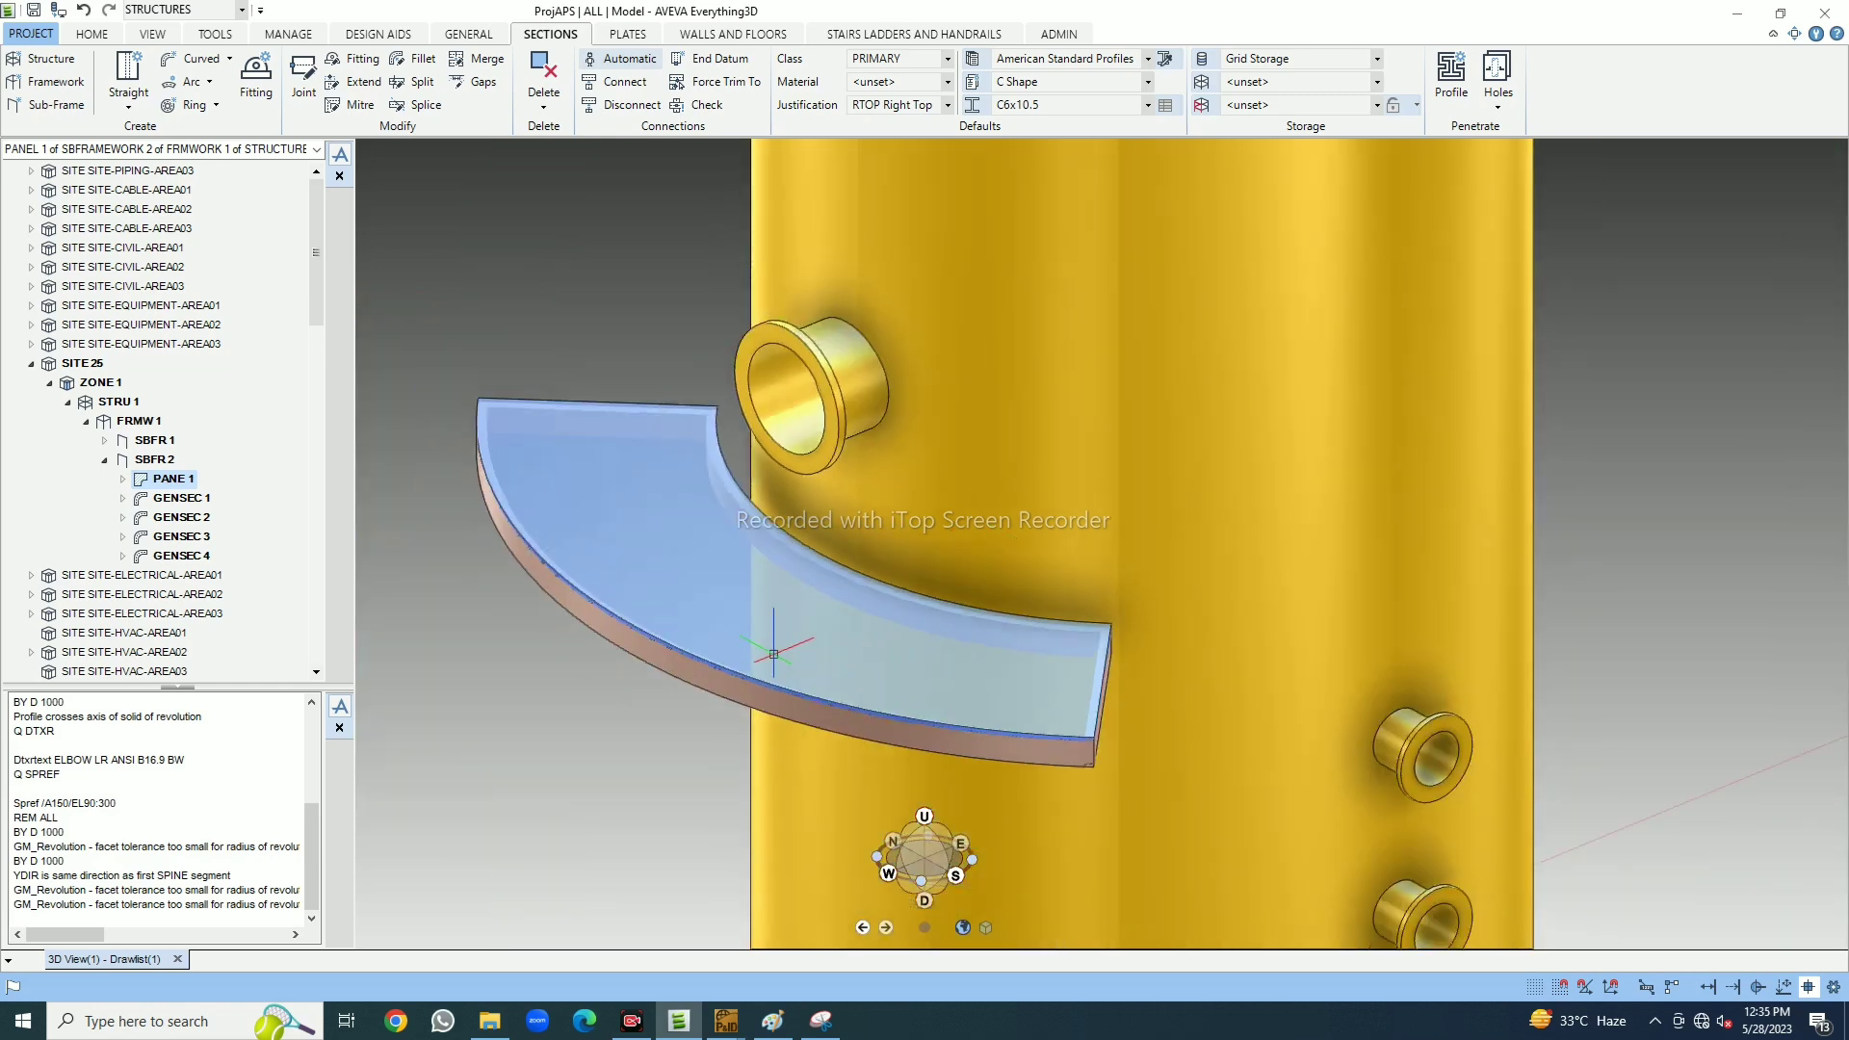
pyautogui.moveTo(775, 553)
pyautogui.mouseDown(button='middle')
pyautogui.moveTo(761, 501)
pyautogui.moveTo(604, 321)
pyautogui.moveTo(809, 486)
pyautogui.moveTo(720, 501)
pyautogui.moveTo(792, 384)
pyautogui.moveTo(761, 405)
pyautogui.moveTo(922, 640)
pyautogui.moveTo(949, 755)
pyautogui.mouseUp(button='middle')
pyautogui.moveTo(763, 740); pyautogui.dragTo(830, 679, button='middle')
pyautogui.scroll(-3, 775, 502)
pyautogui.scroll(-2, 825, 700)
pyautogui.scroll(3, 807, 421)
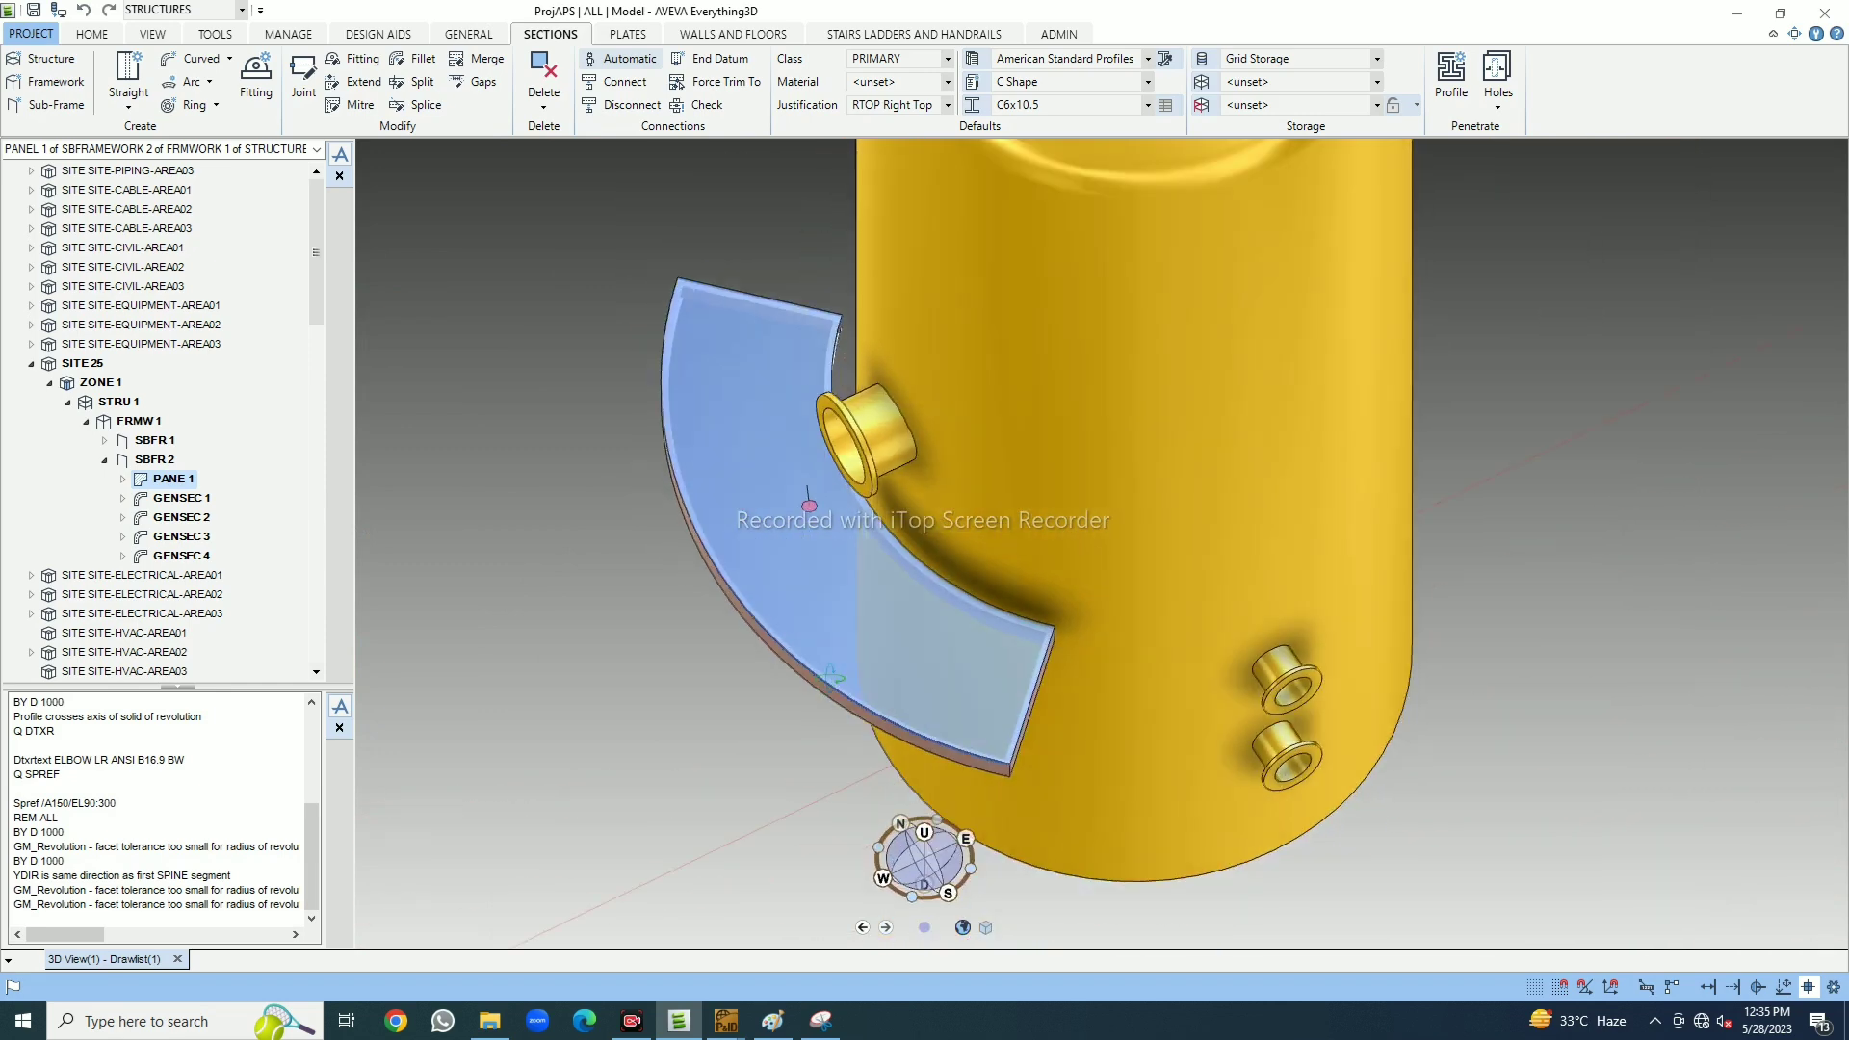
pyautogui.moveTo(795, 540); pyautogui.dragTo(827, 490, button='middle')
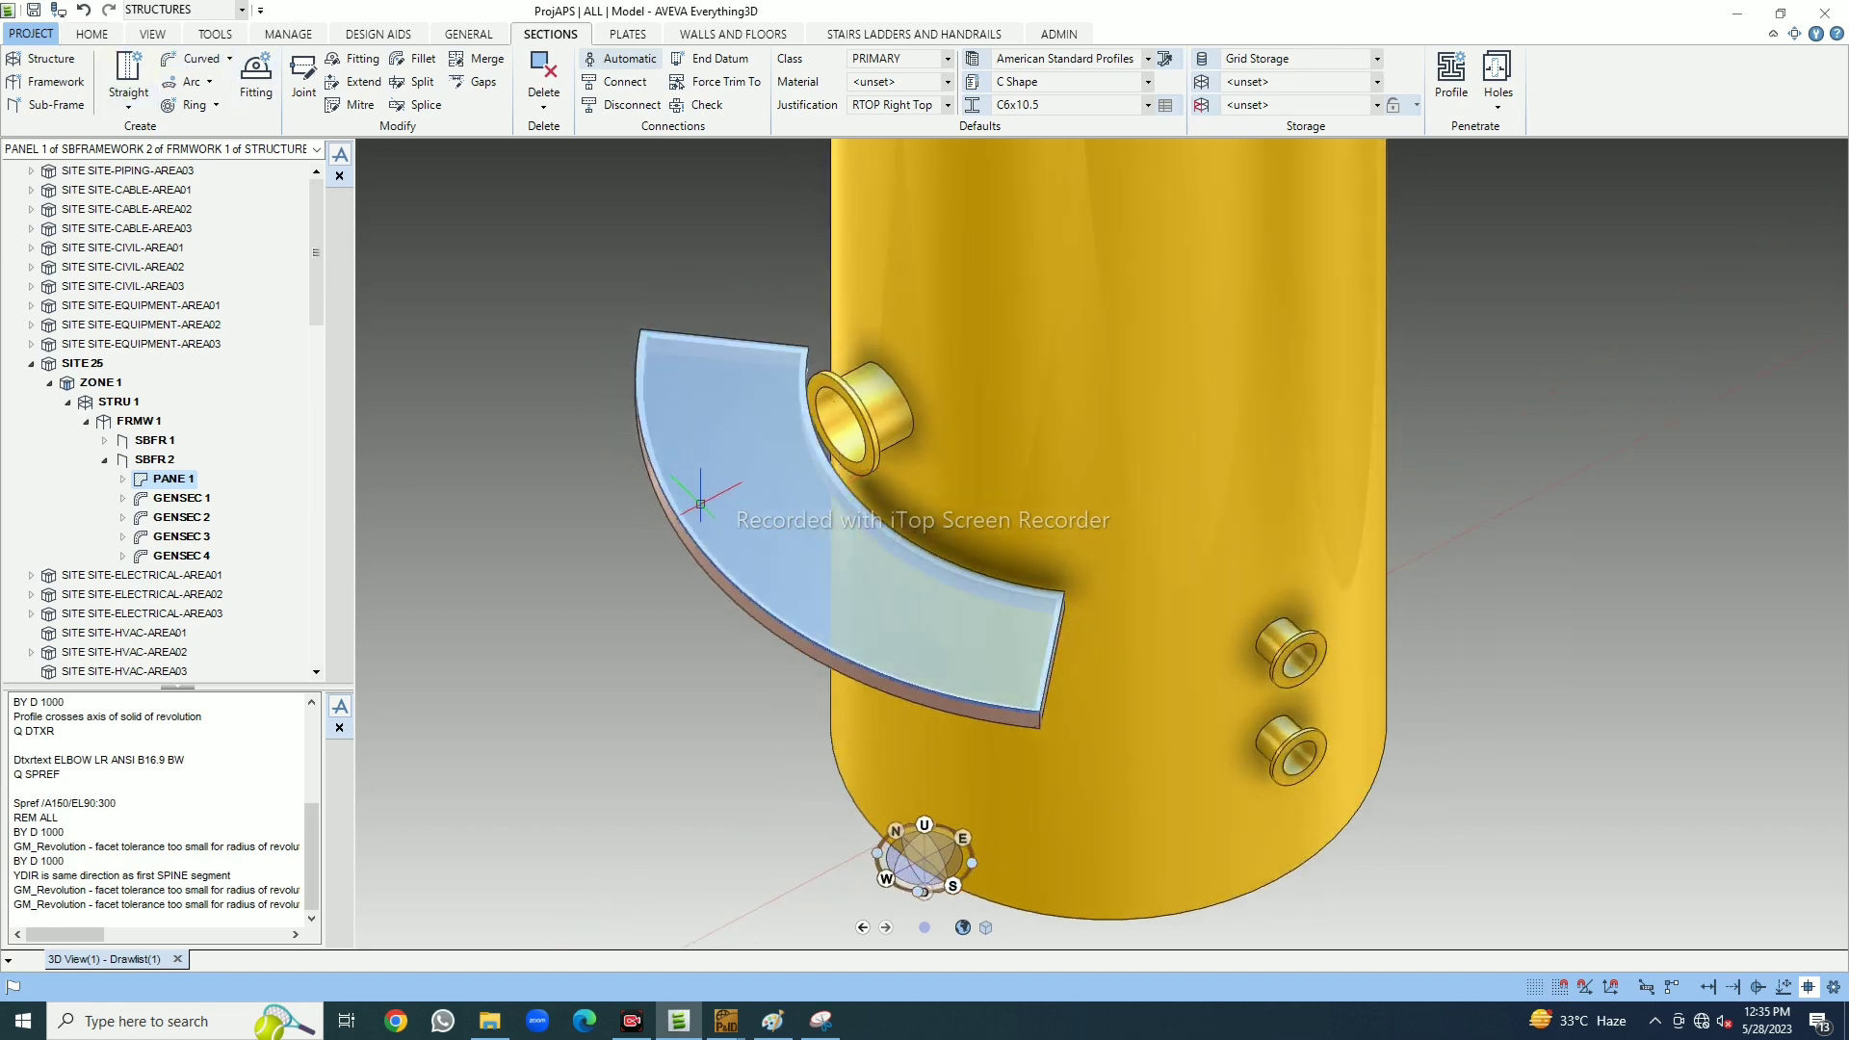
# Save the model, then start a new handrail with 1100mm height and 1200mm post spacing, reaching route definition
pyautogui.click(33, 12)
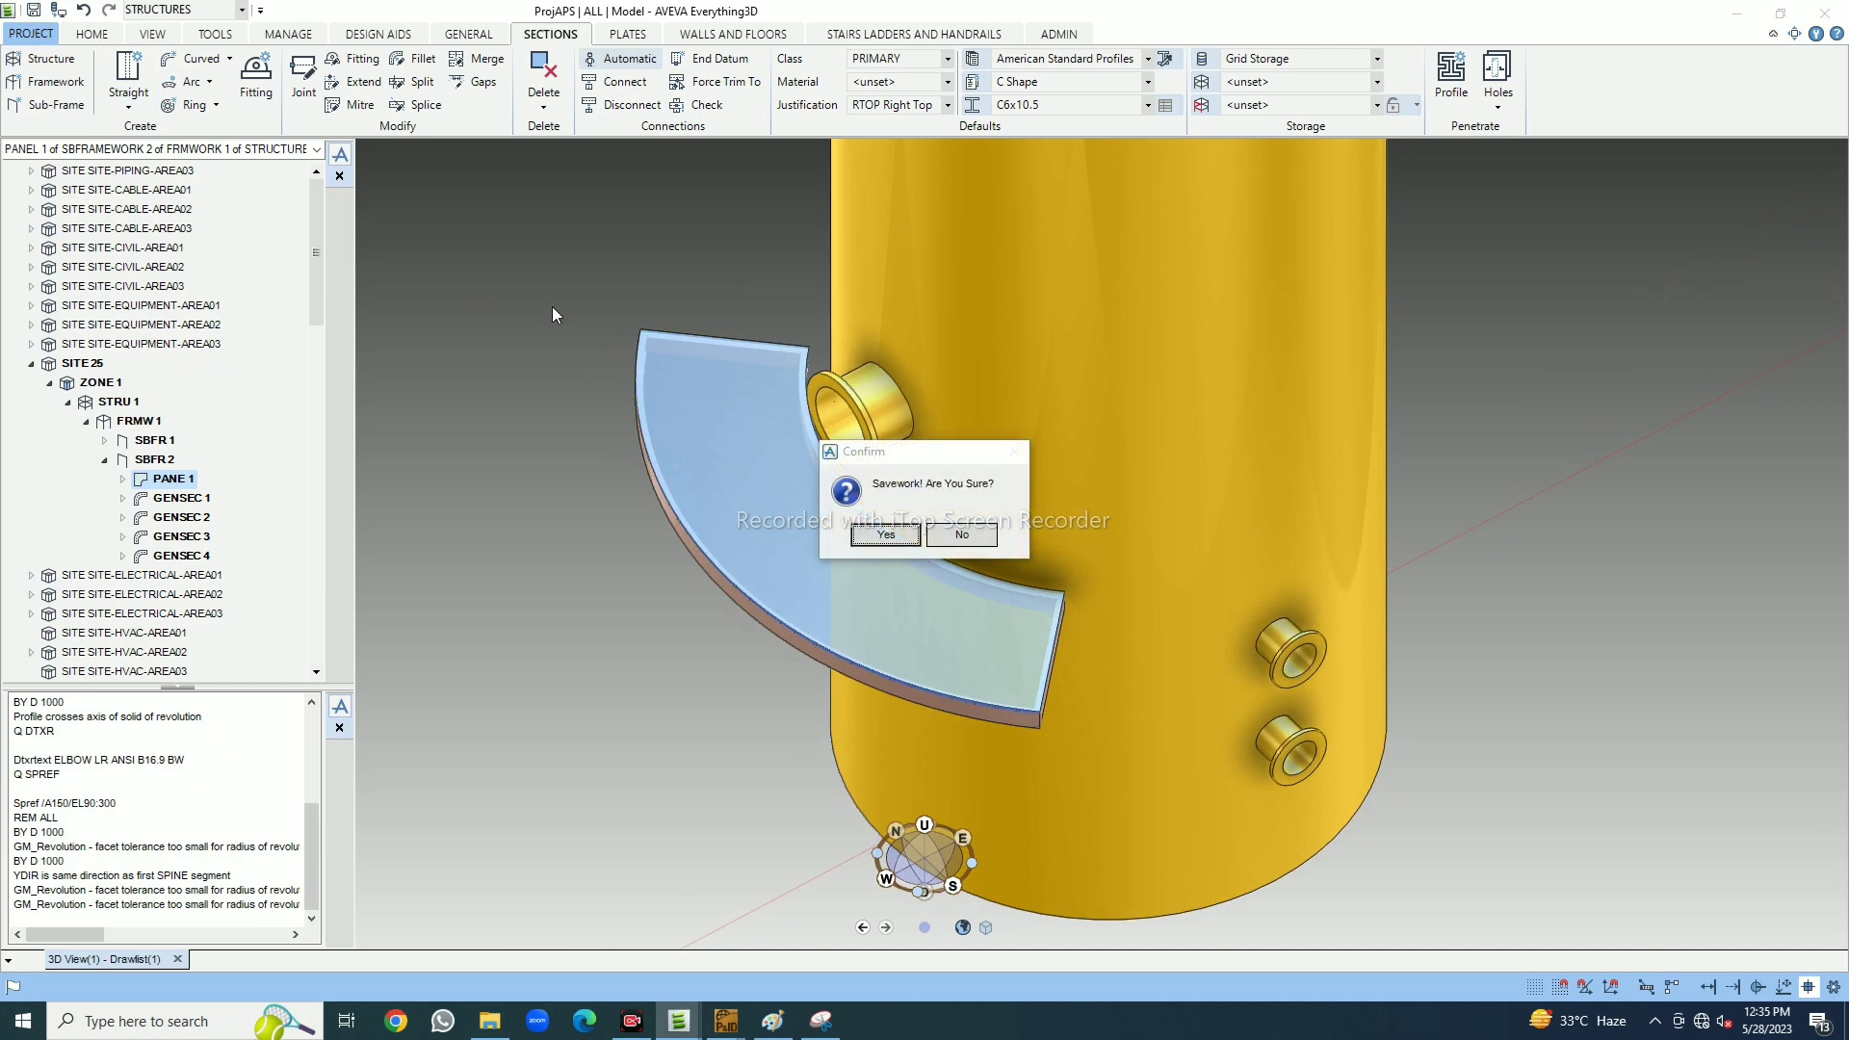
pyautogui.click(884, 535)
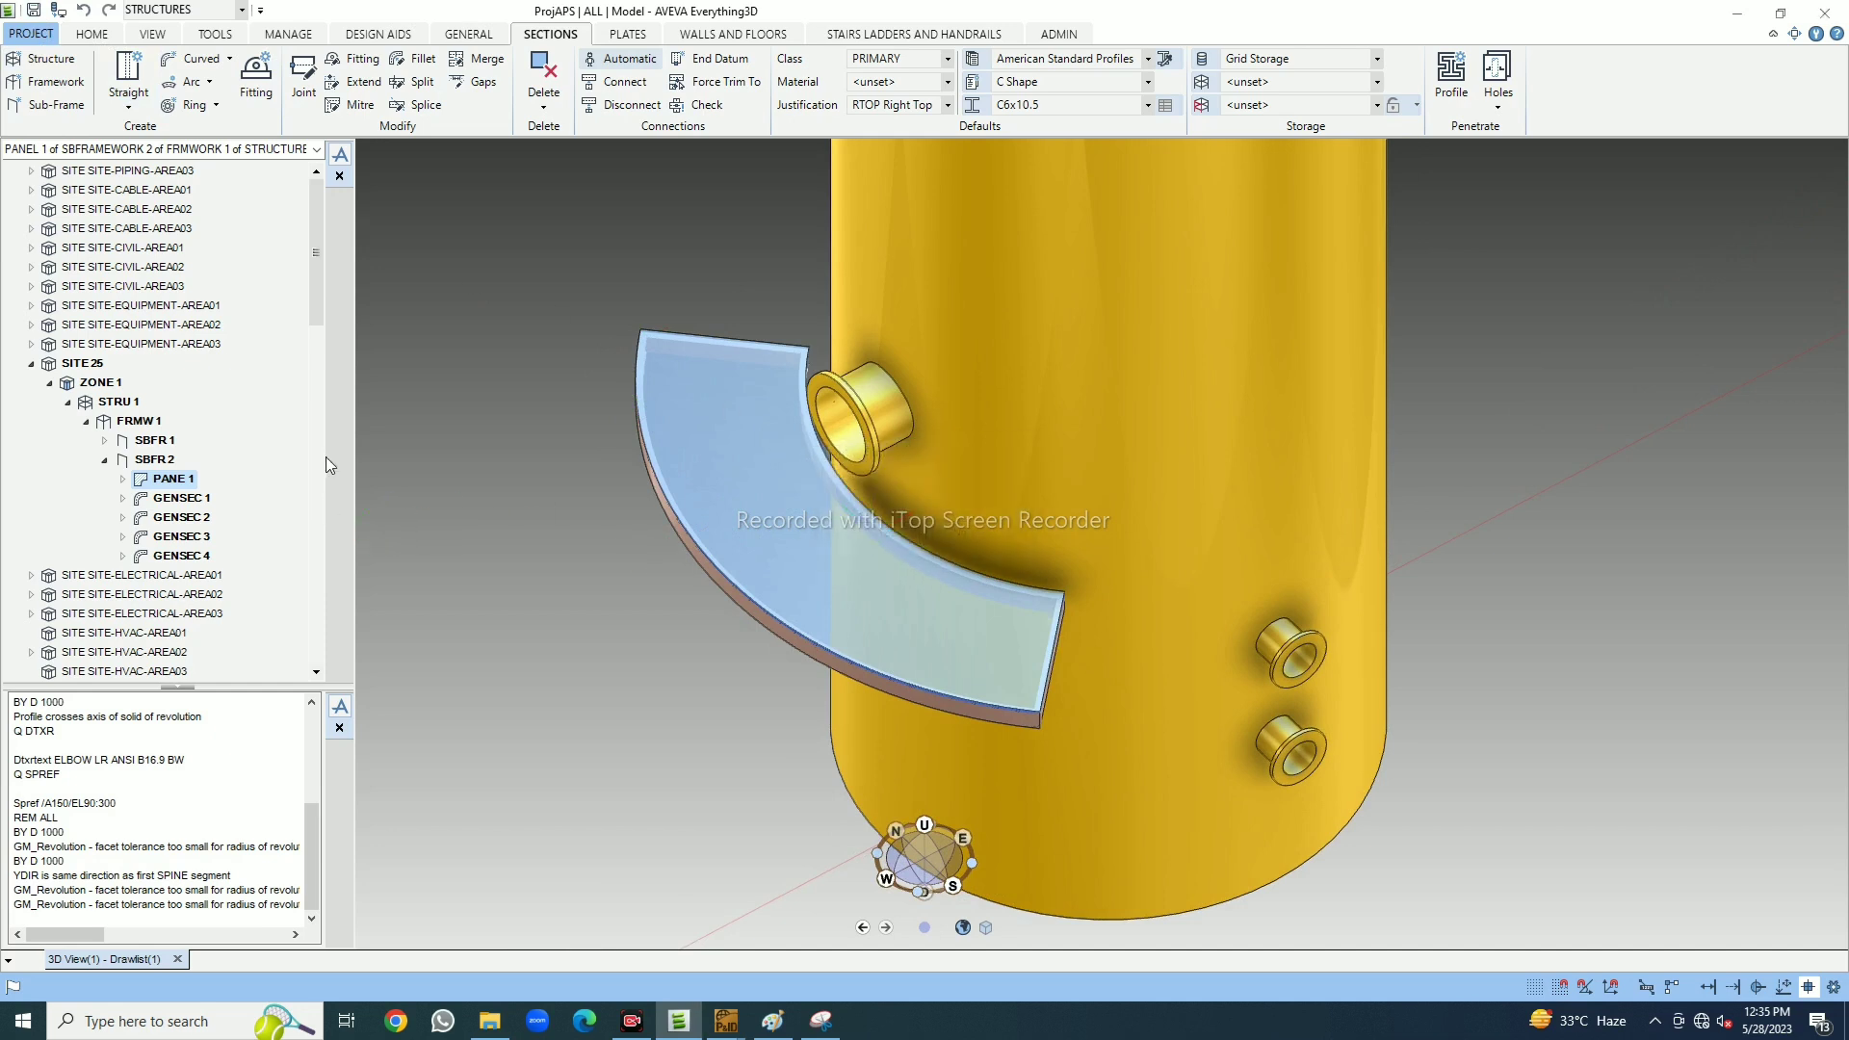
pyautogui.click(870, 38)
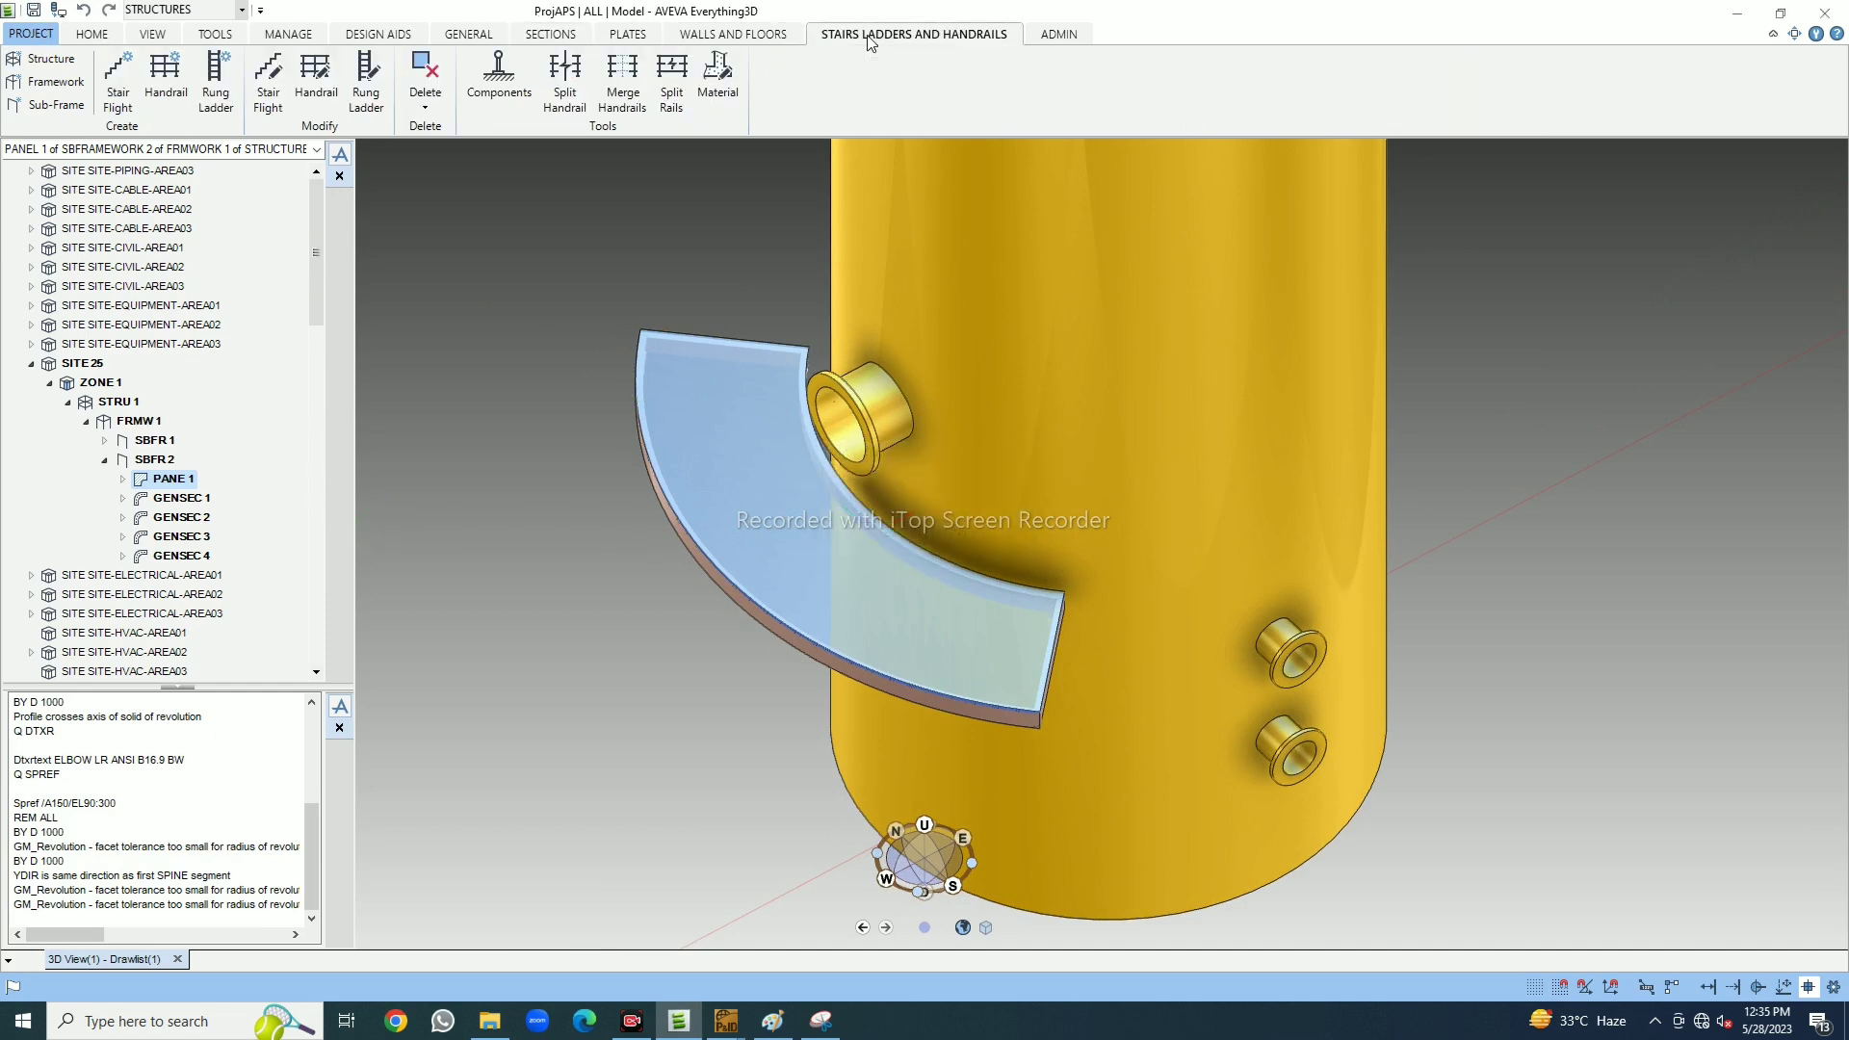
pyautogui.click(173, 84)
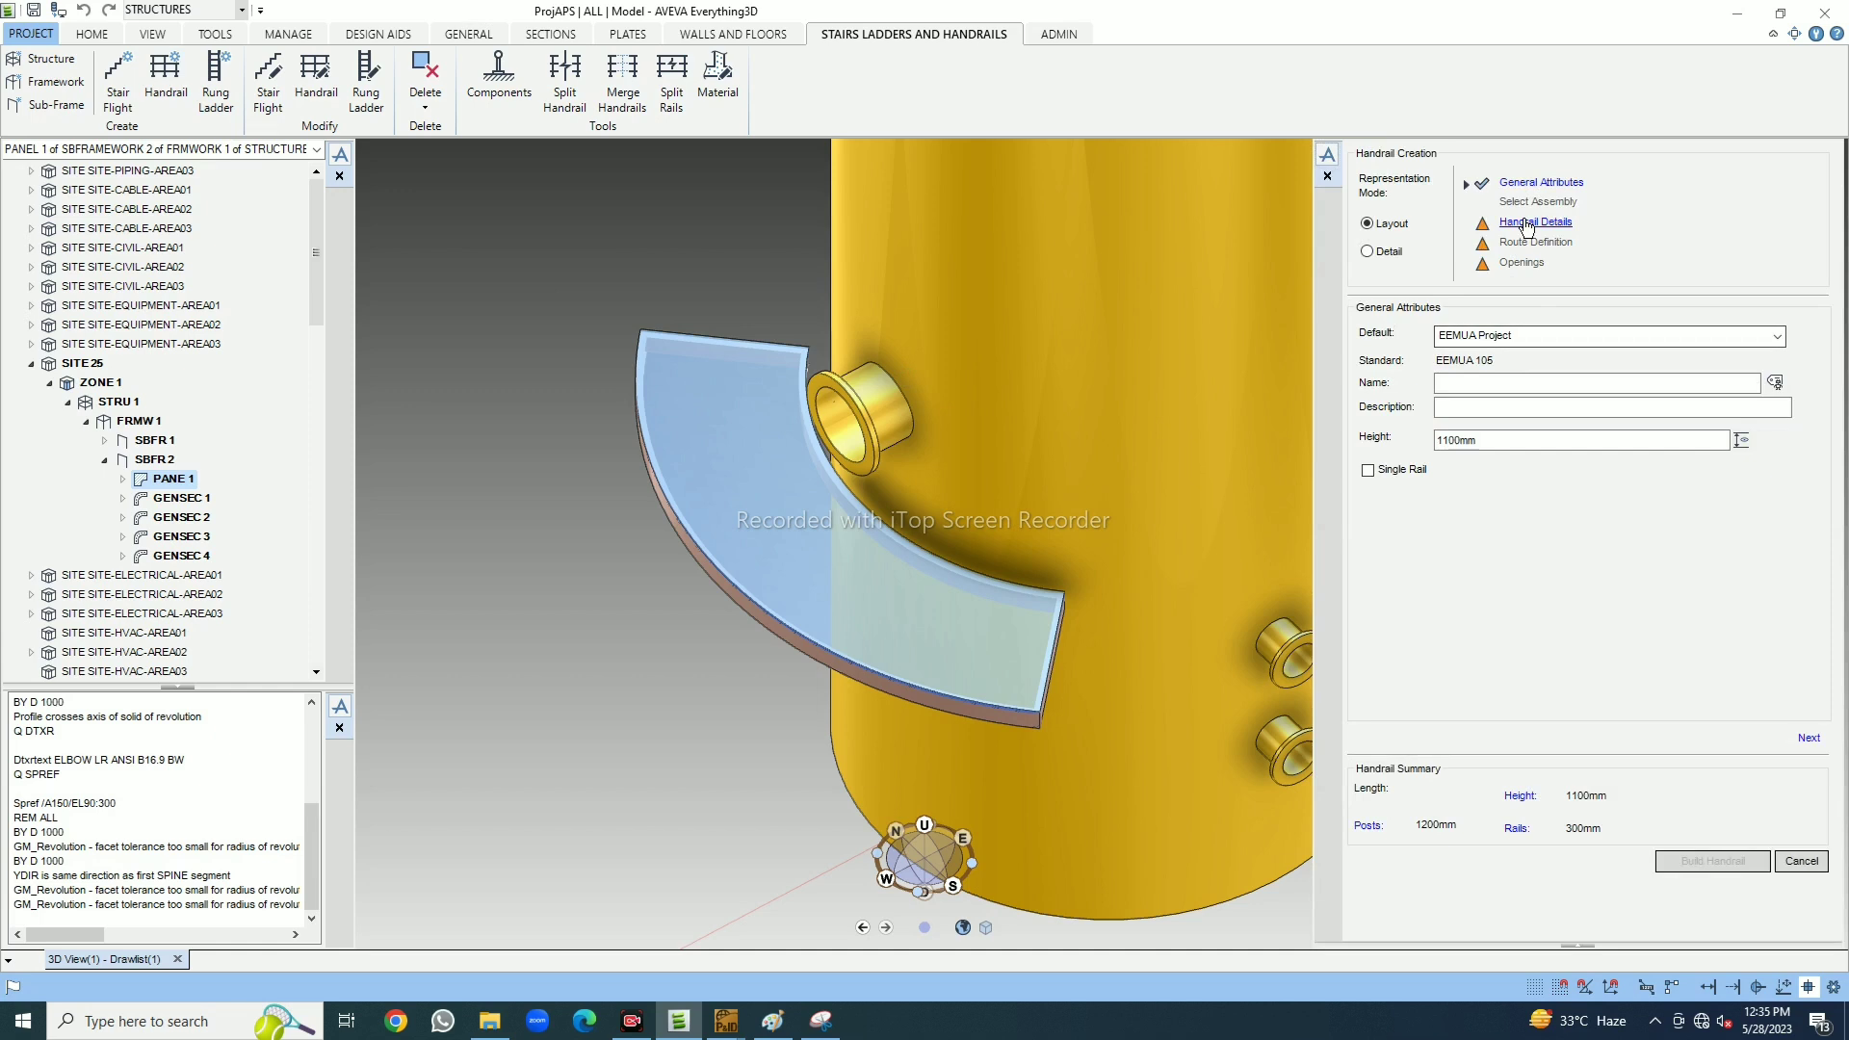
pyautogui.click(1527, 224)
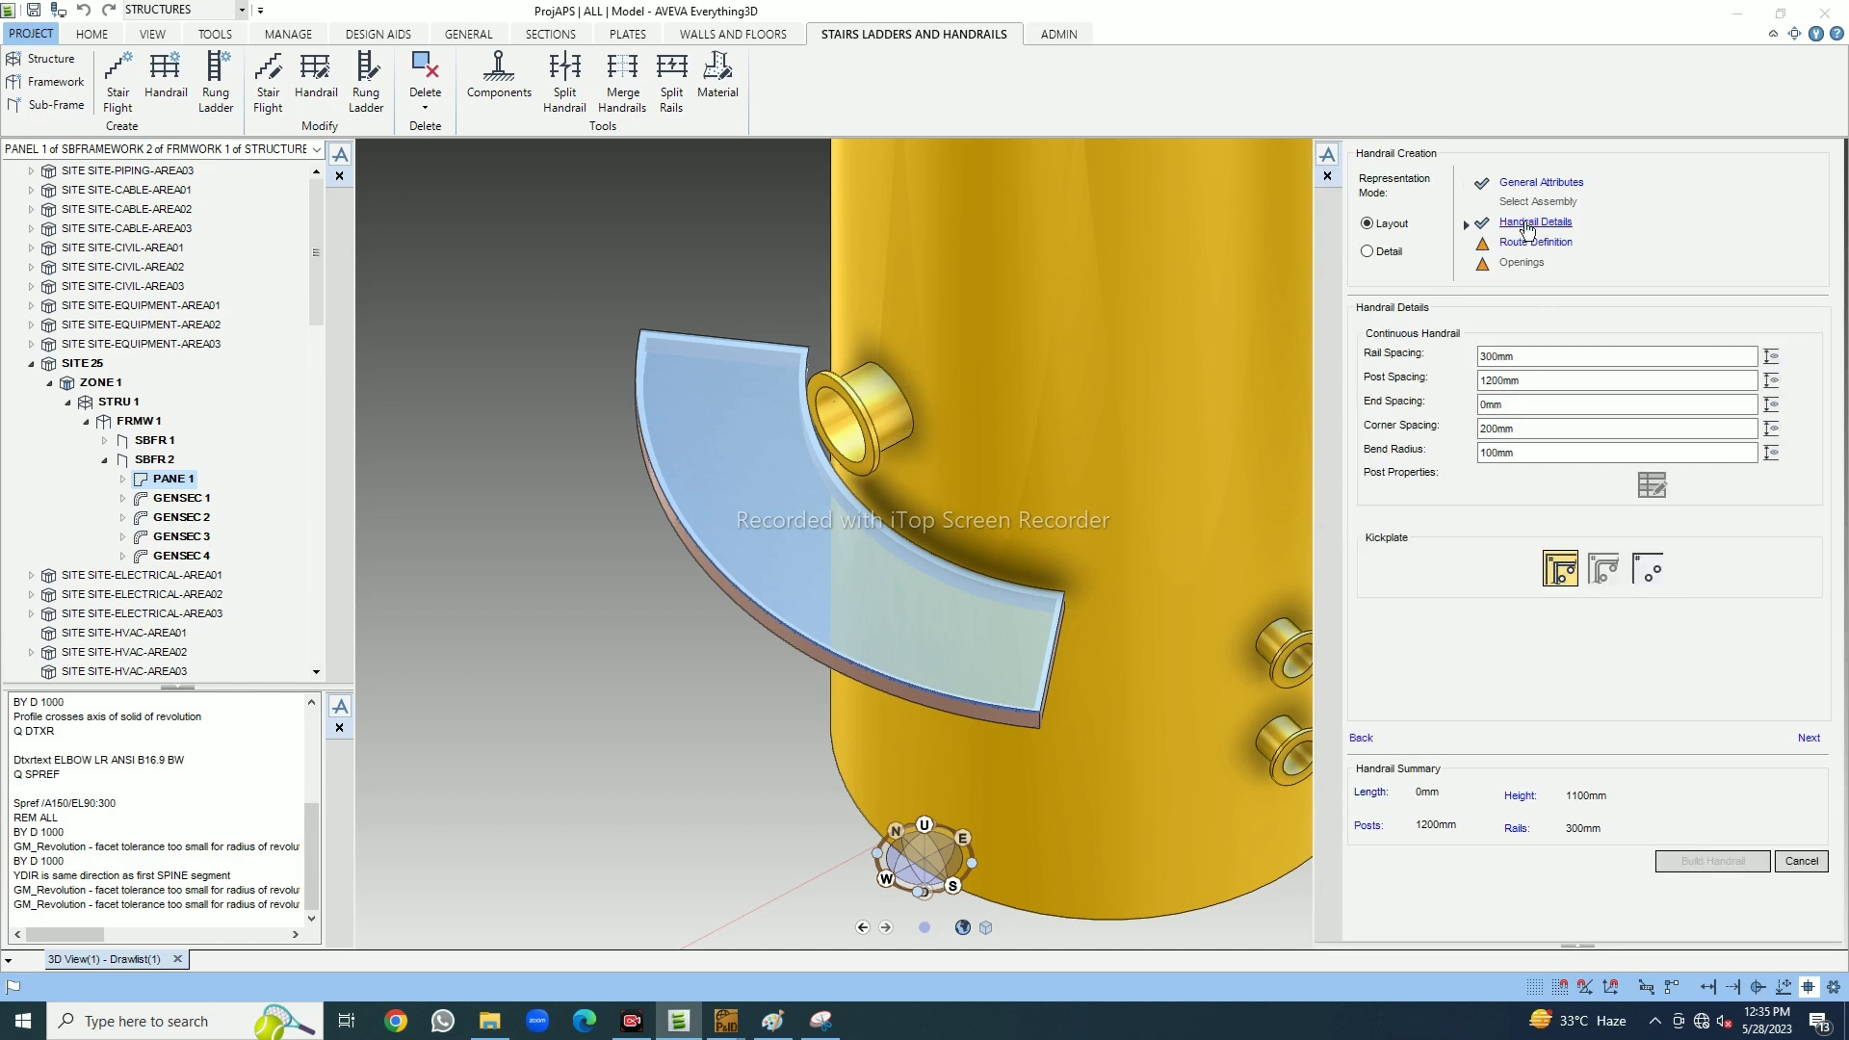
pyautogui.click(1538, 245)
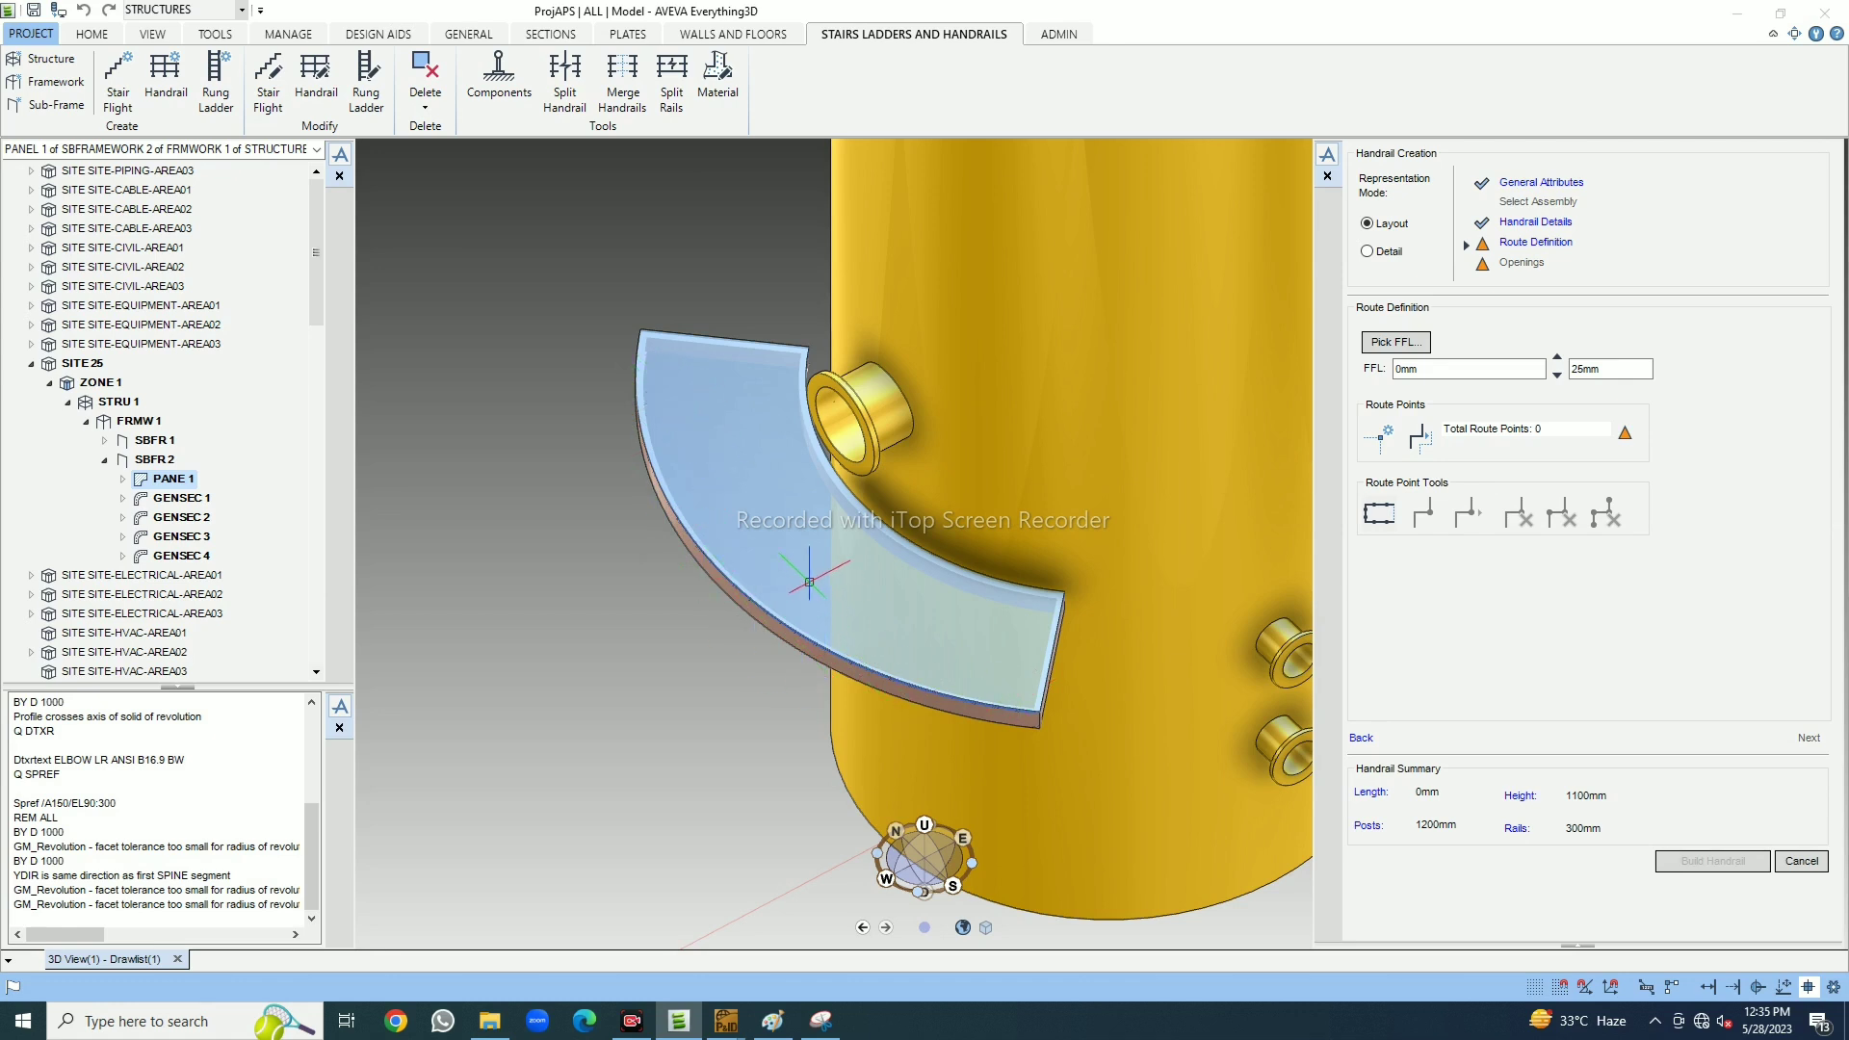
# Copy the handrail route from the curved platform panel, accepting all its route points
pyautogui.click(1422, 440)
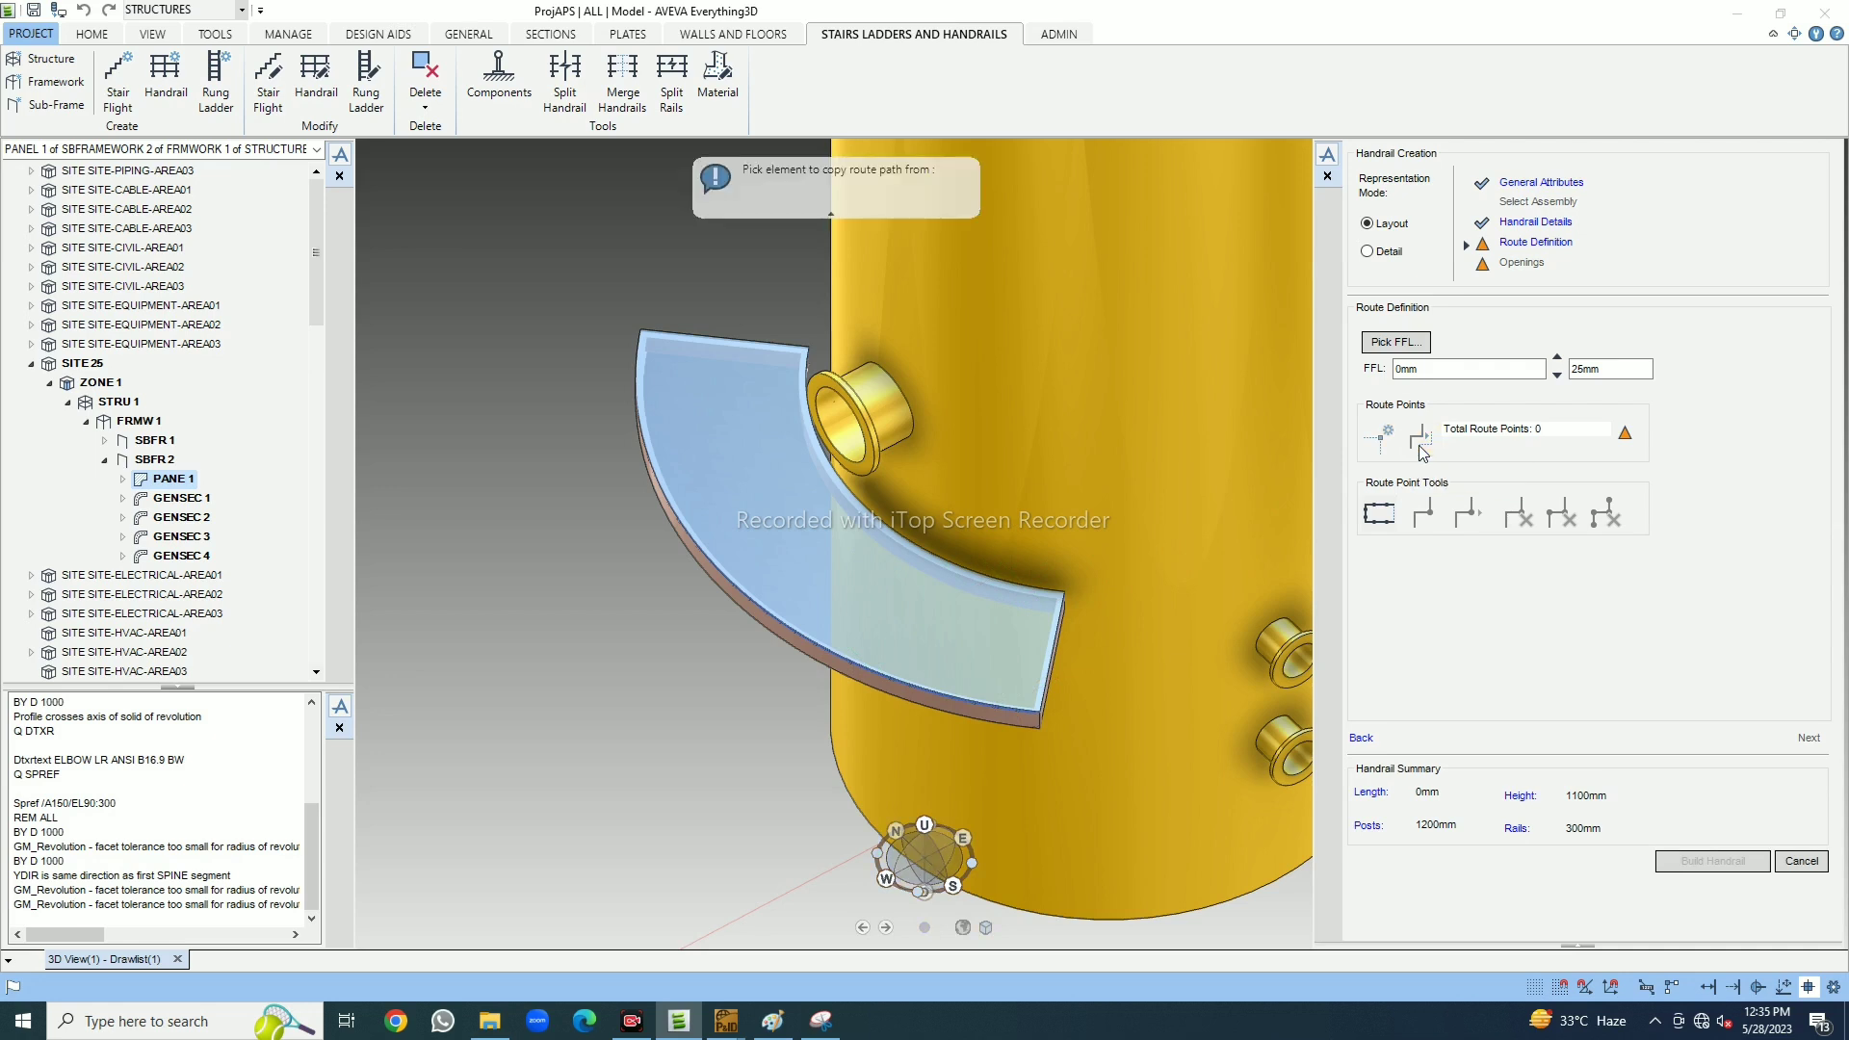
pyautogui.click(808, 578)
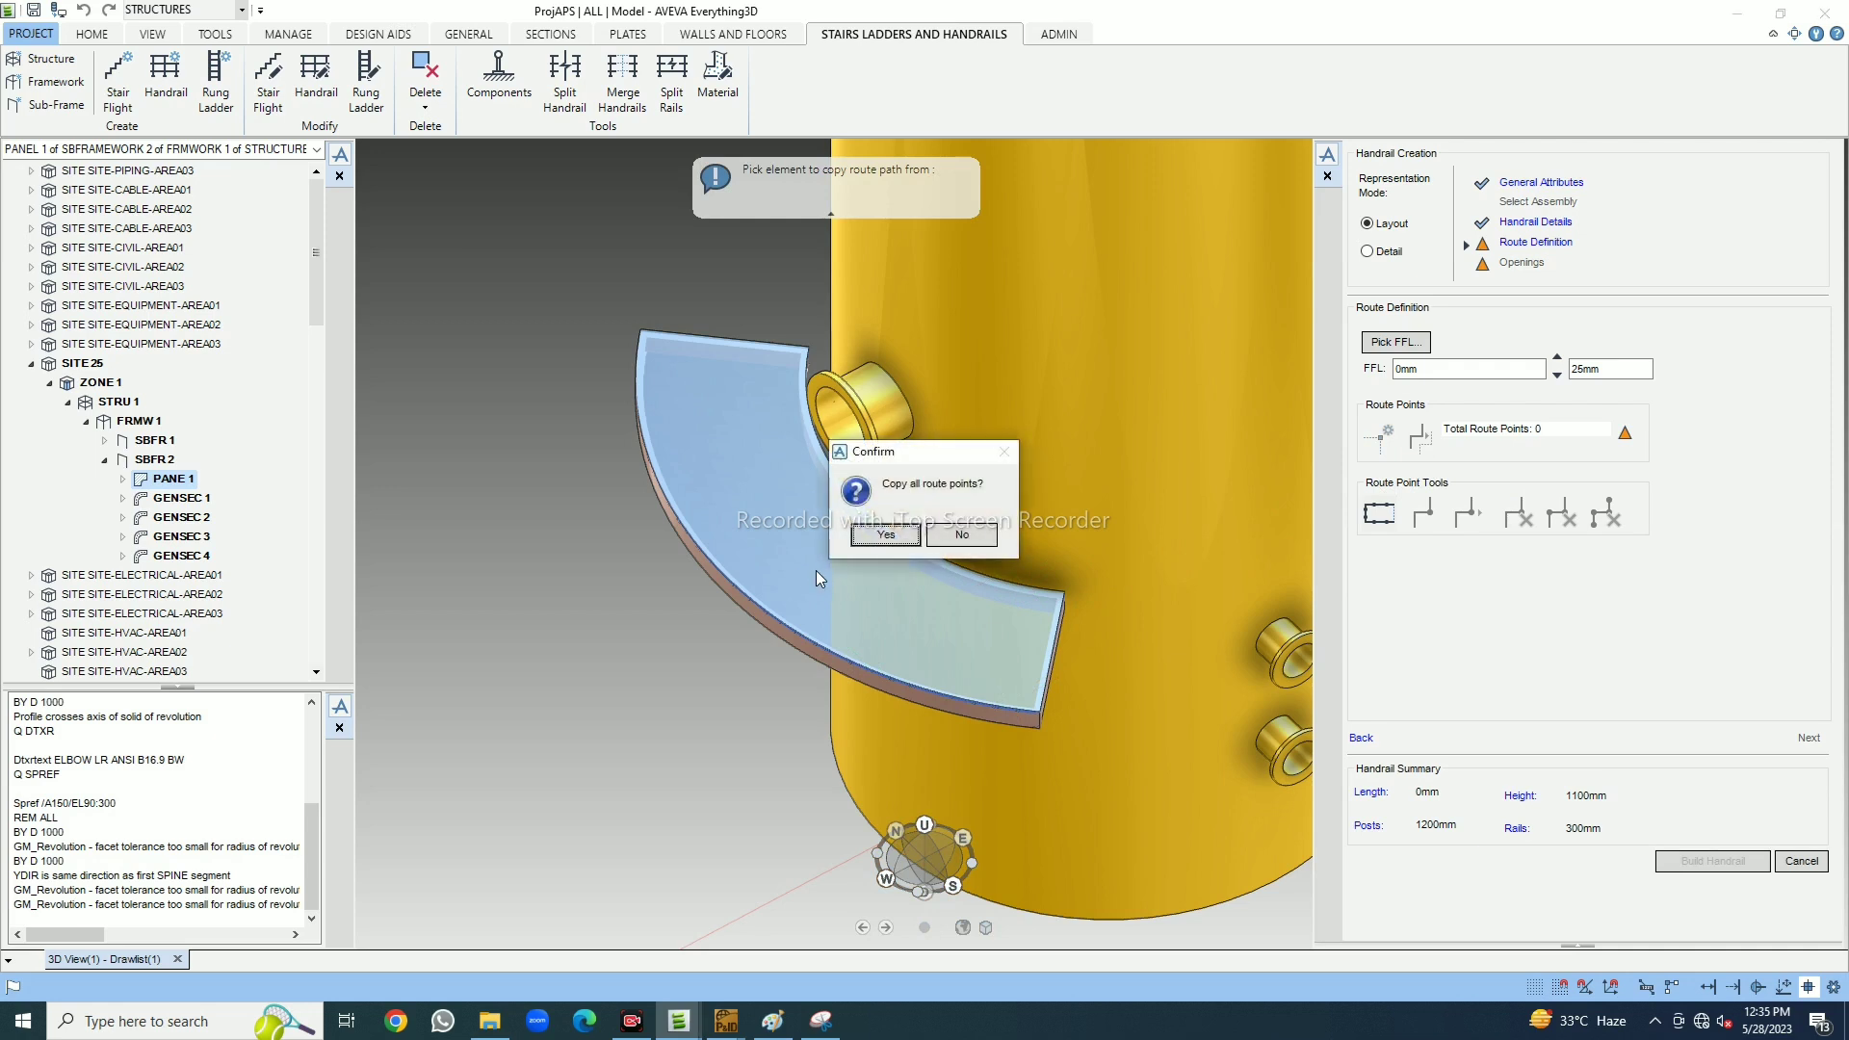
pyautogui.click(884, 533)
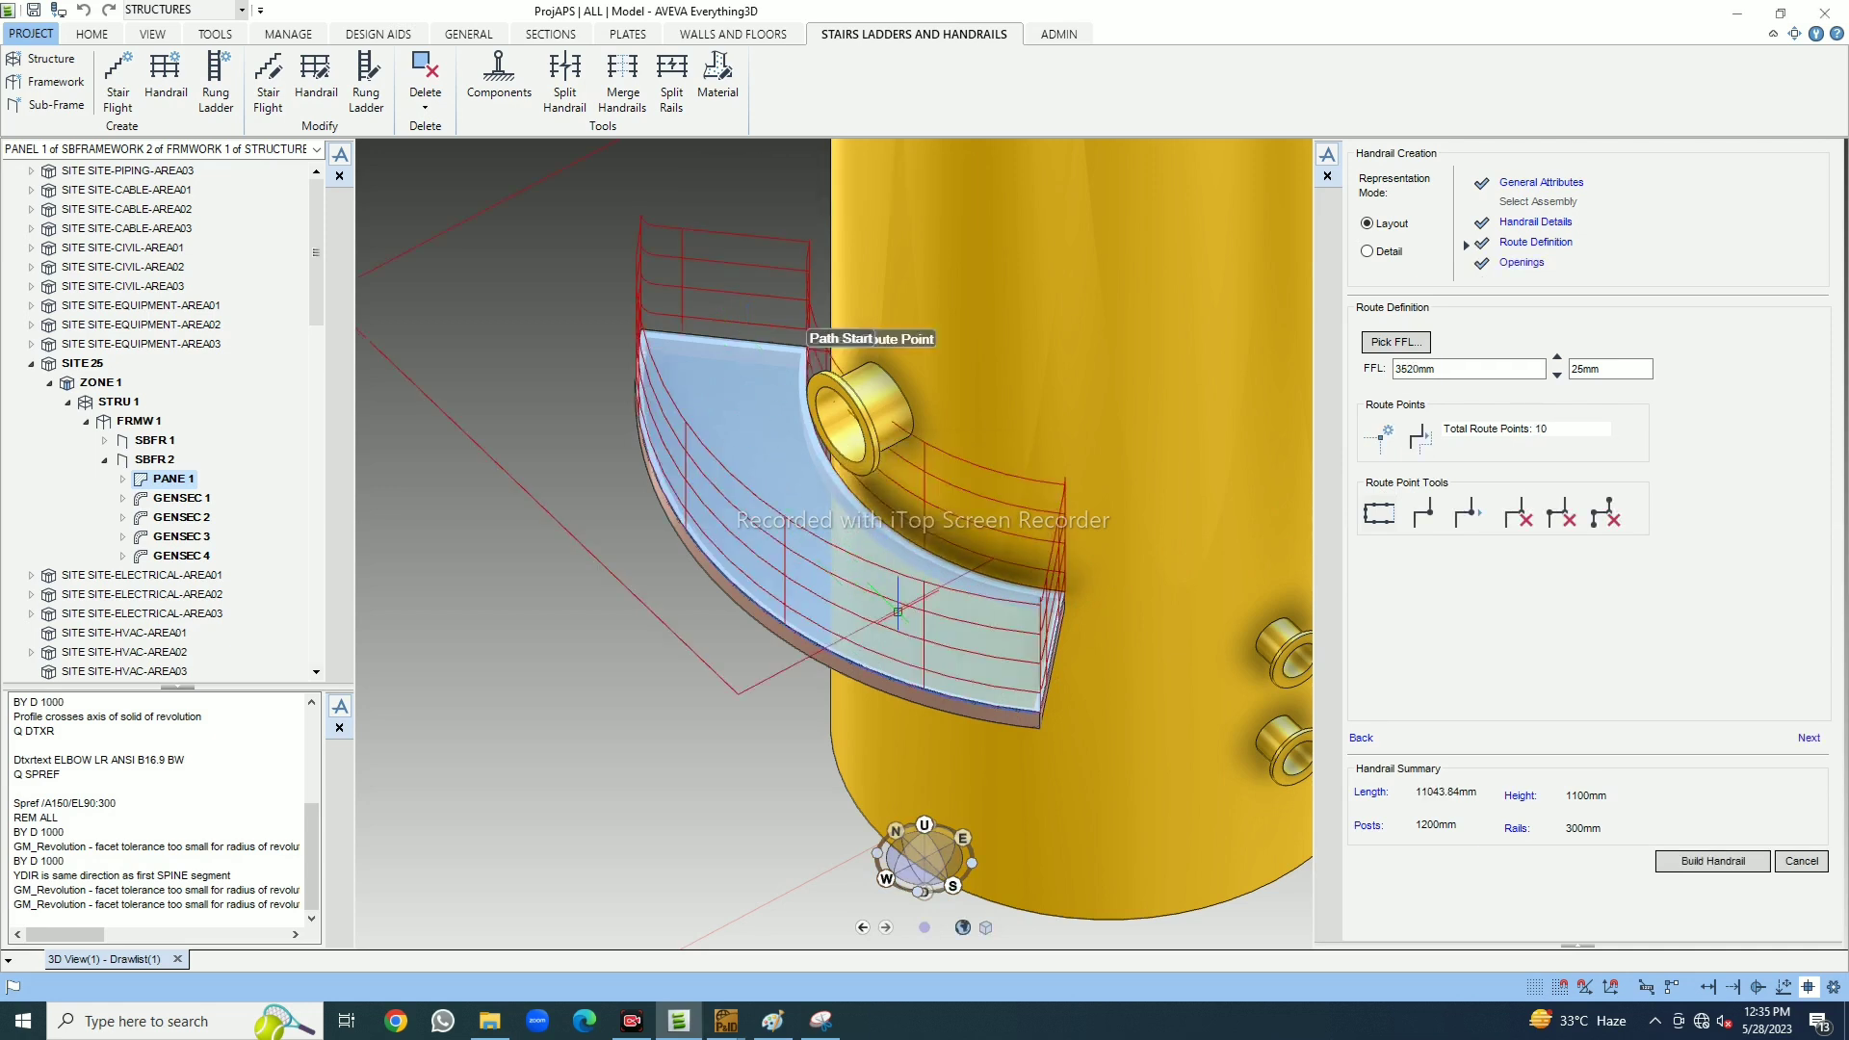
pyautogui.moveTo(836, 559)
pyautogui.mouseDown(button='middle')
pyautogui.moveTo(866, 507)
pyautogui.moveTo(855, 543)
pyautogui.mouseUp(button='middle')
pyautogui.moveTo(968, 504); pyautogui.dragTo(1045, 566, button='middle')
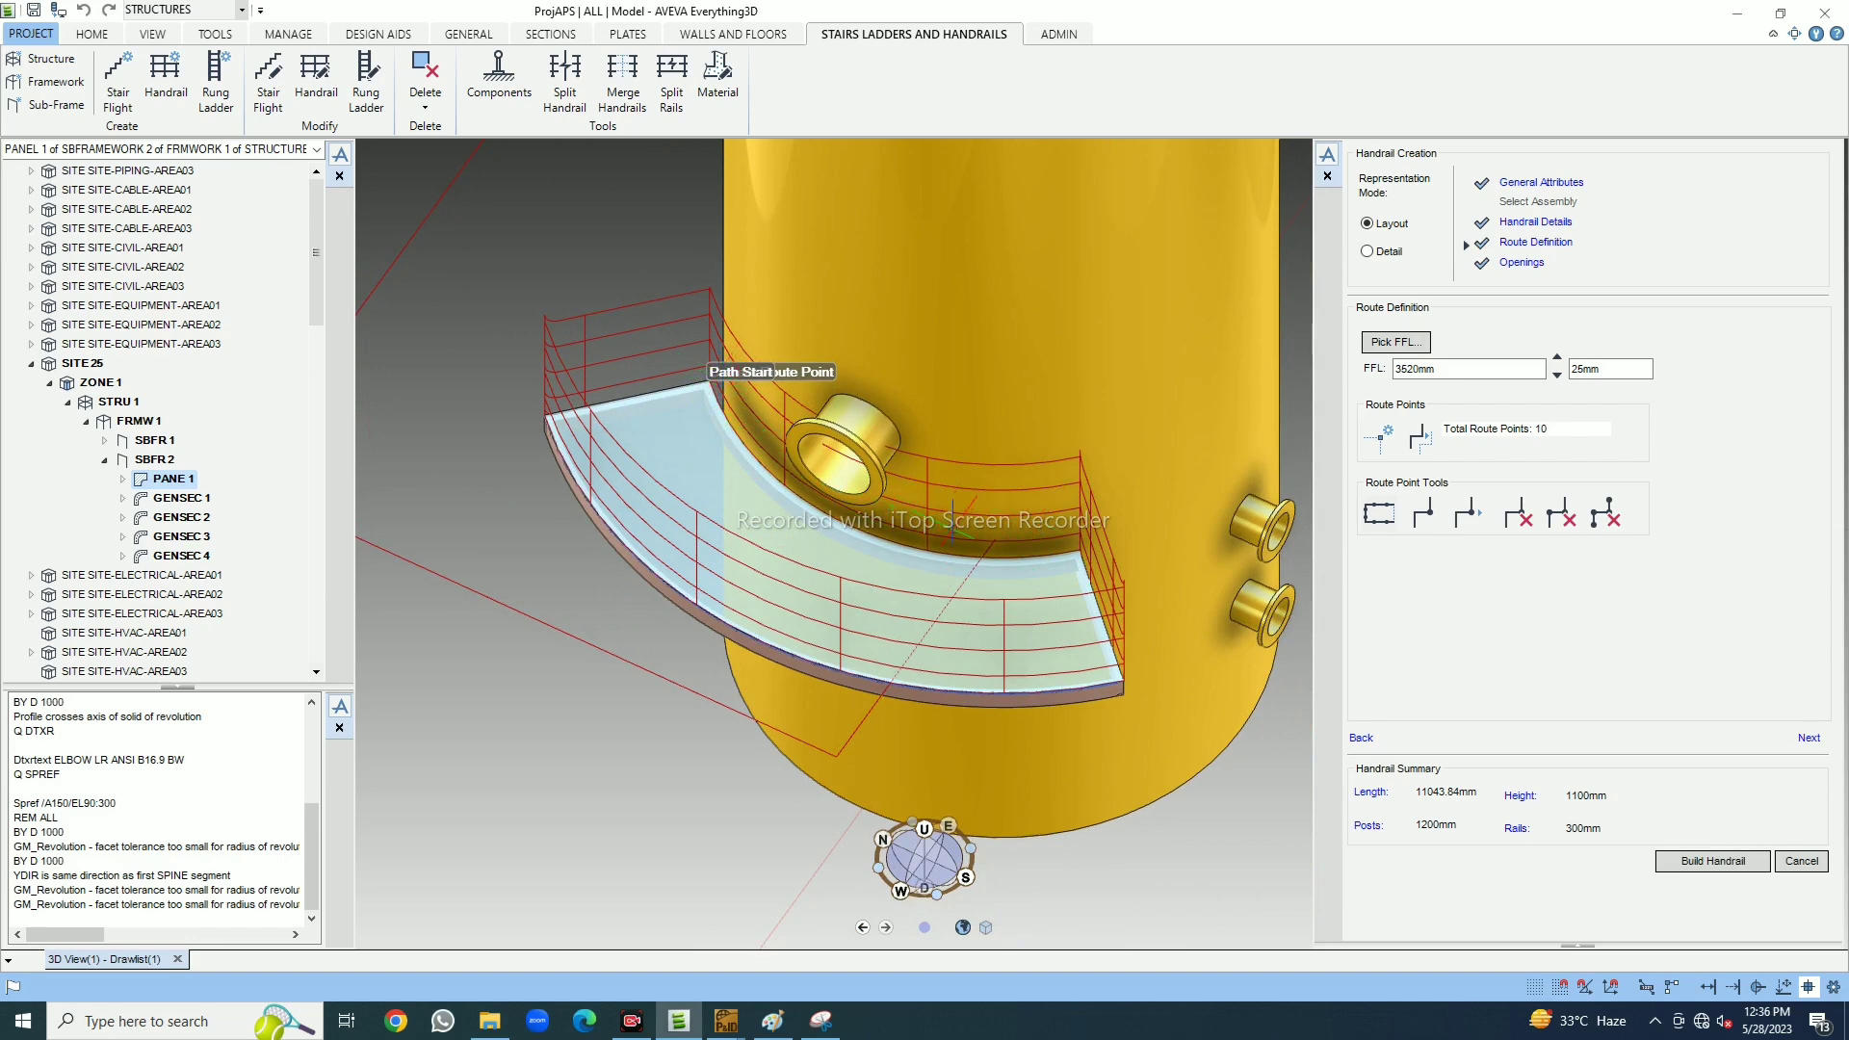
# Delete two route points to open a gap, then build the roughly 7714 mm handrail
pyautogui.click(1524, 525)
pyautogui.click(1524, 525)
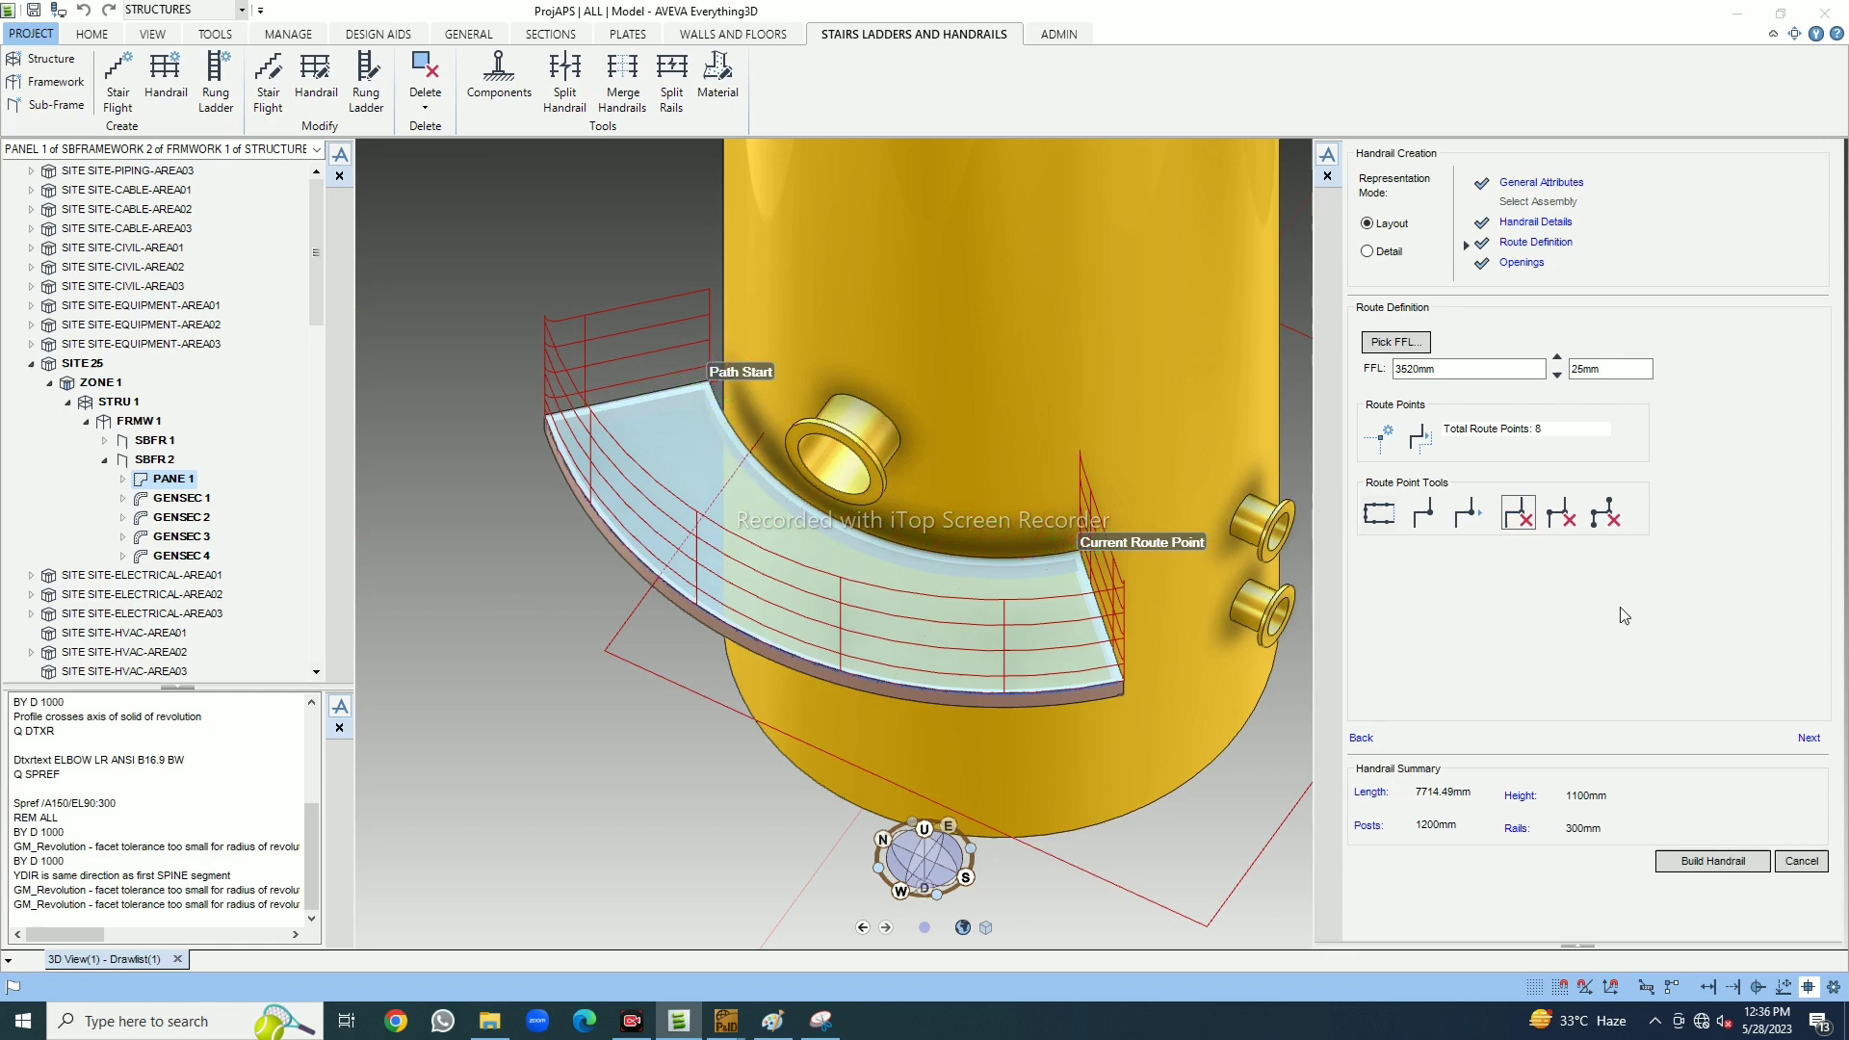
pyautogui.click(1725, 861)
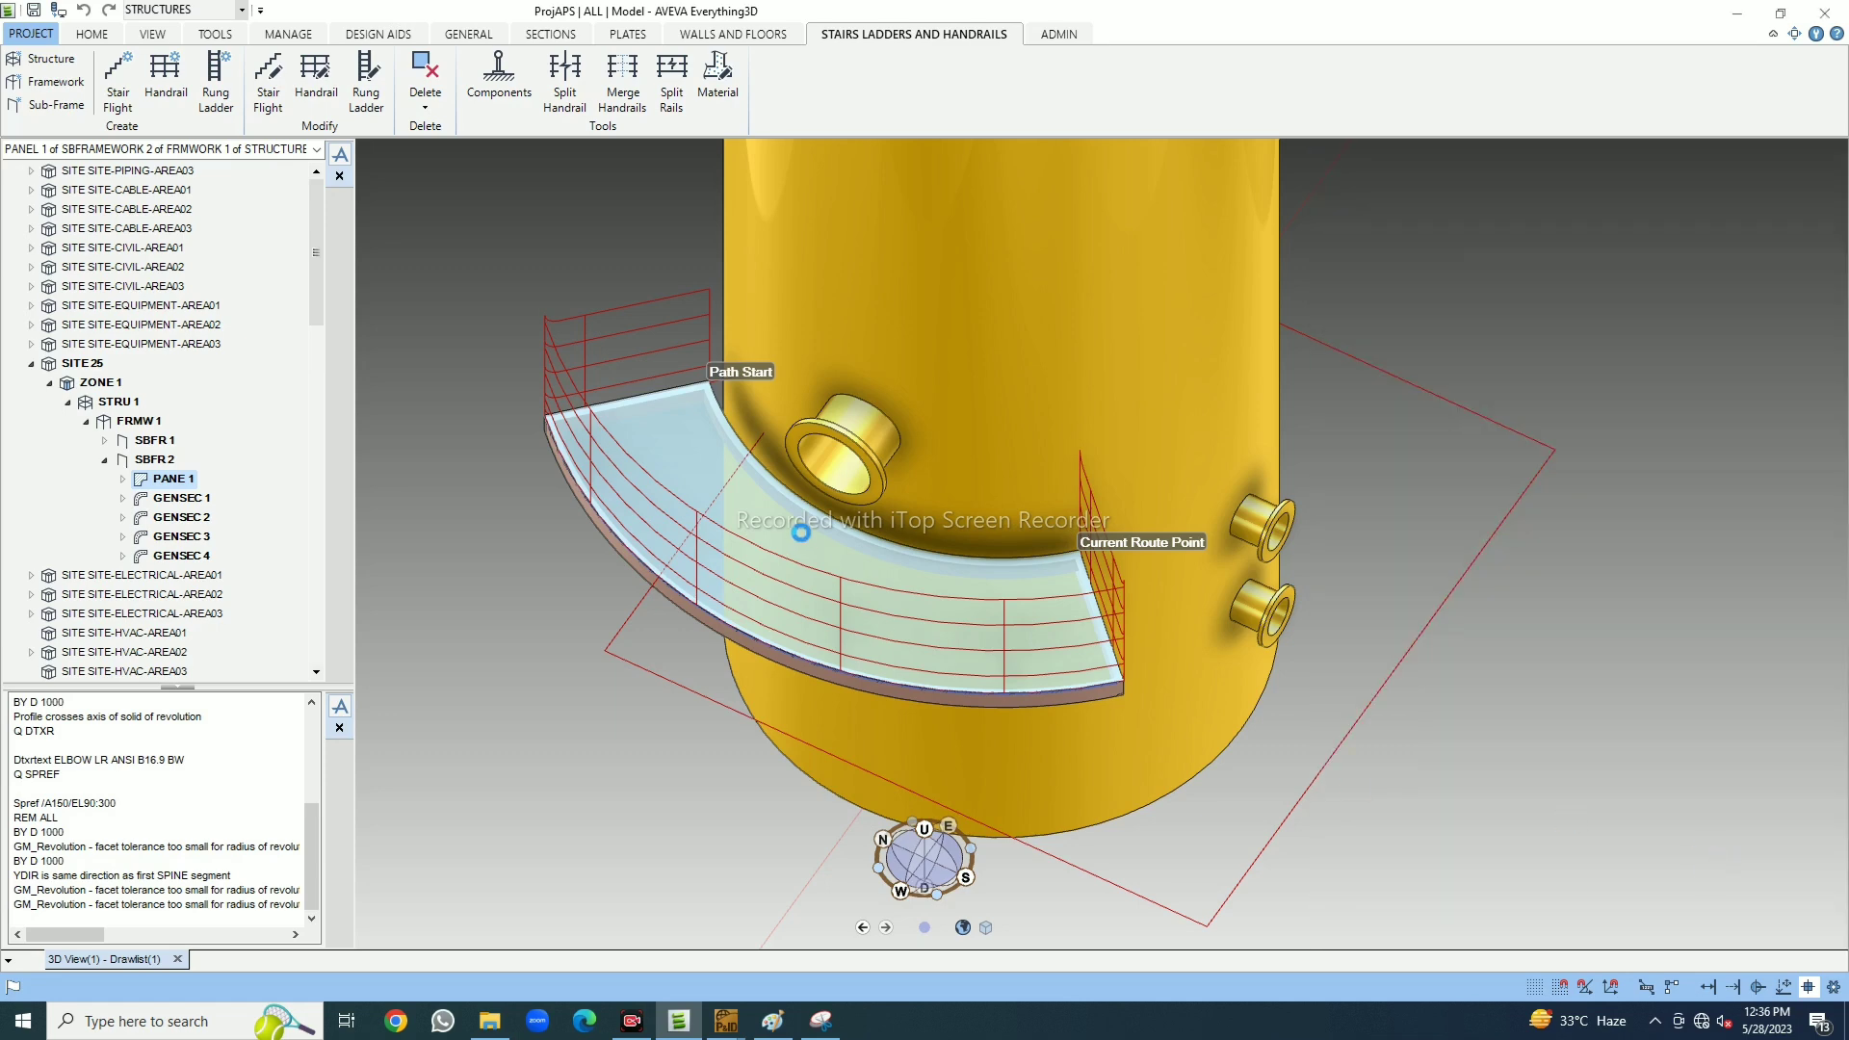
# Check the handrail around the vessel, then open the Rung Ladder form (ISO14122, 400mm width)
pyautogui.scroll(-5, 883, 591)
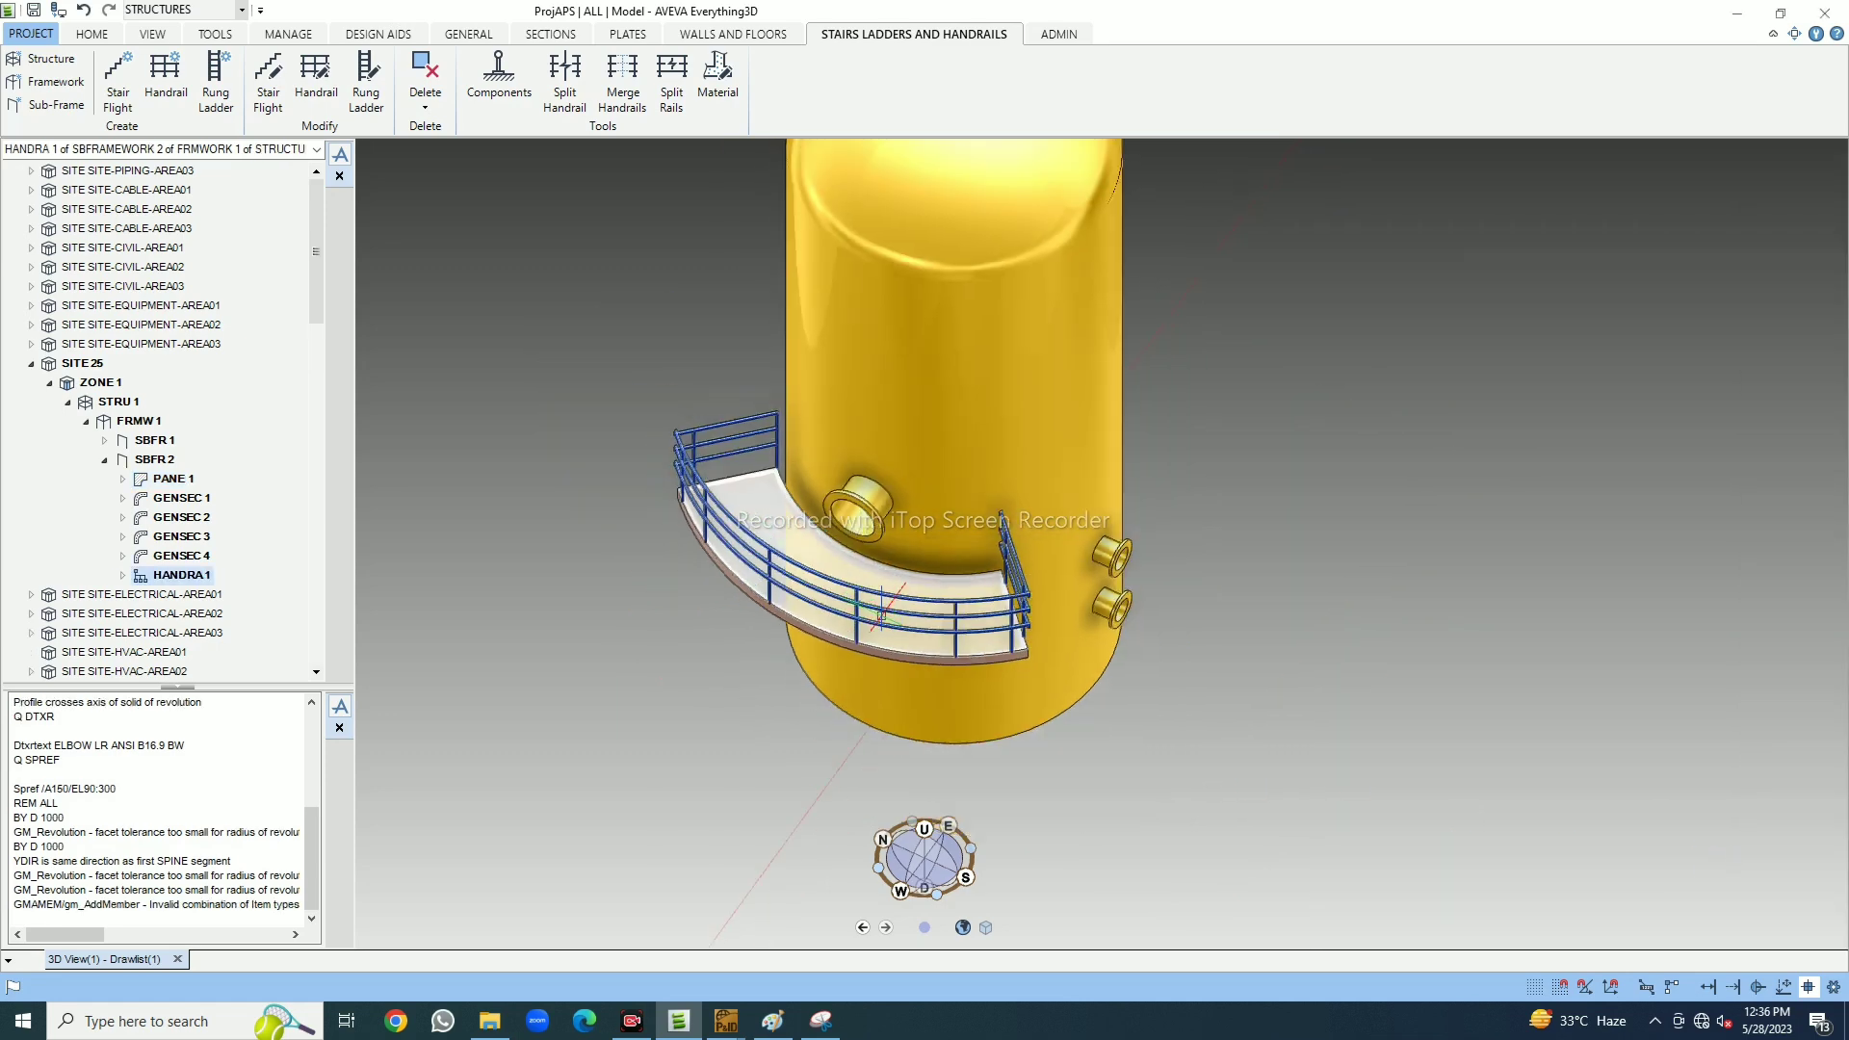
pyautogui.moveTo(876, 586); pyautogui.dragTo(696, 389, button='middle')
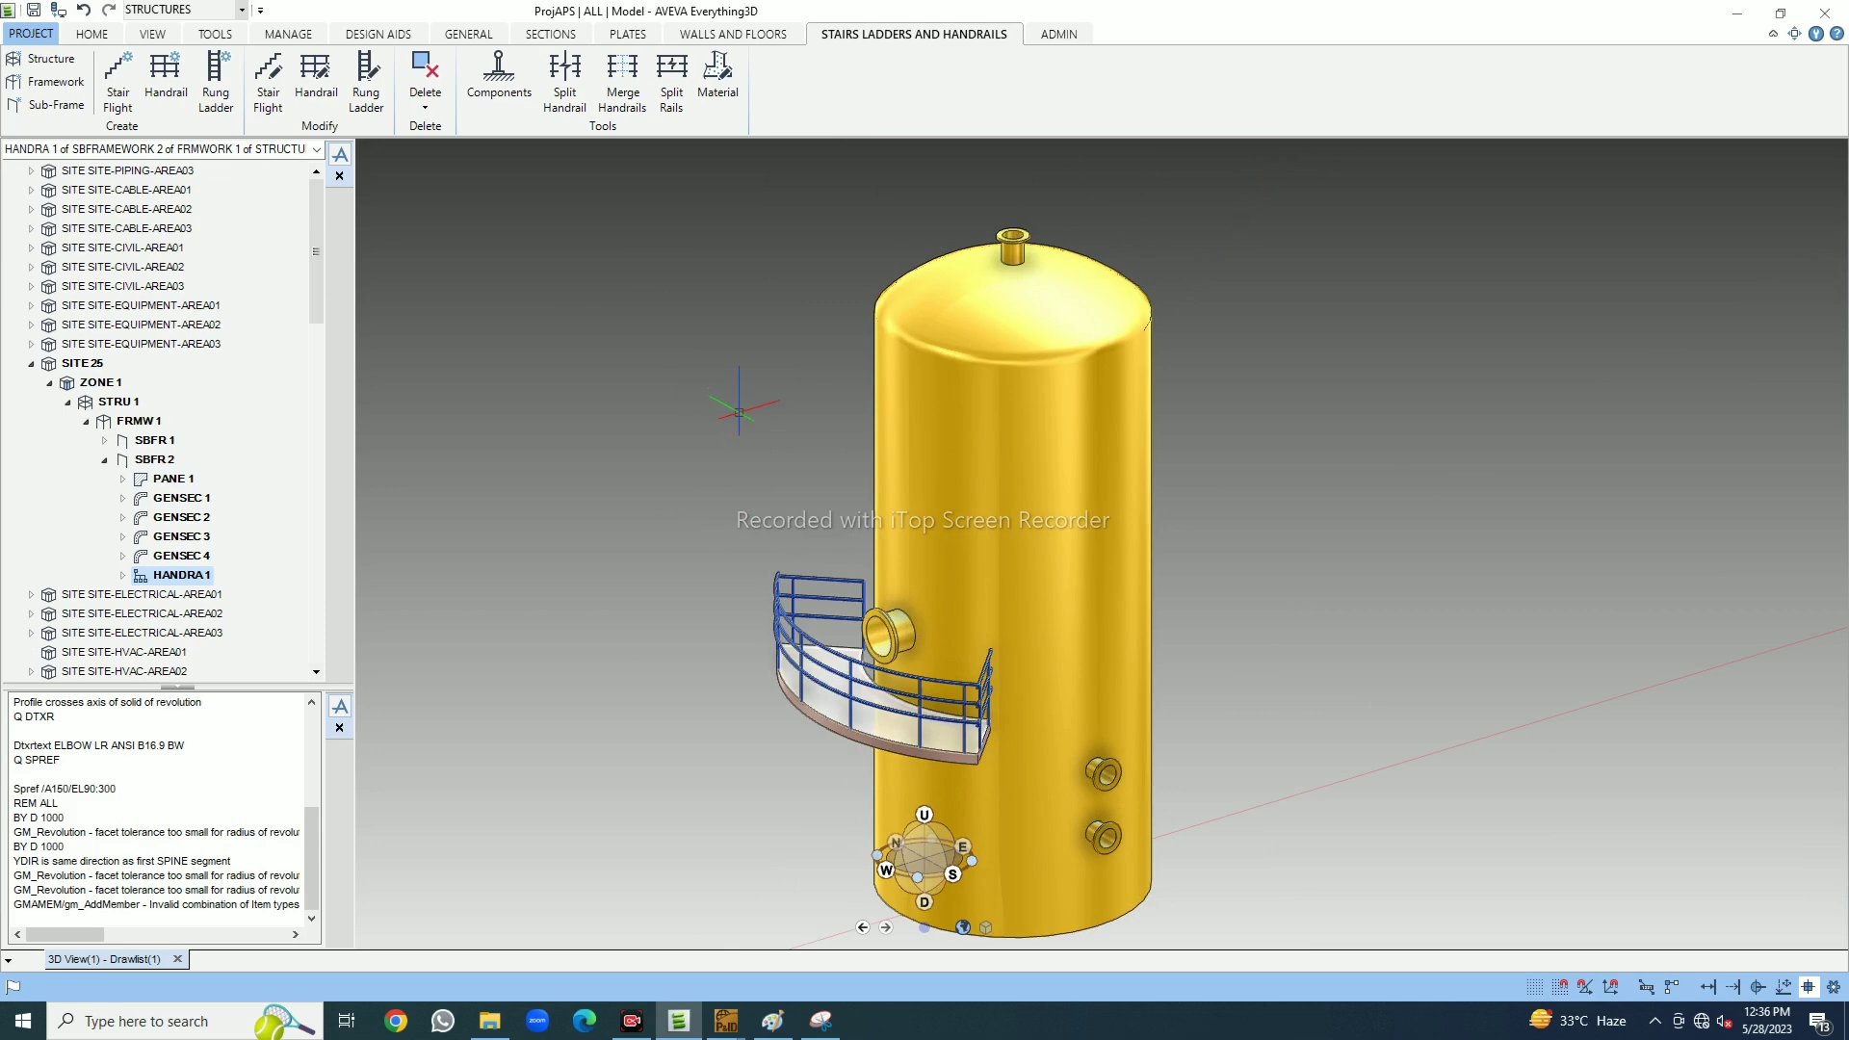
pyautogui.scroll(-5, 722, 424)
pyautogui.scroll(3, 786, 584)
pyautogui.scroll(1, 786, 584)
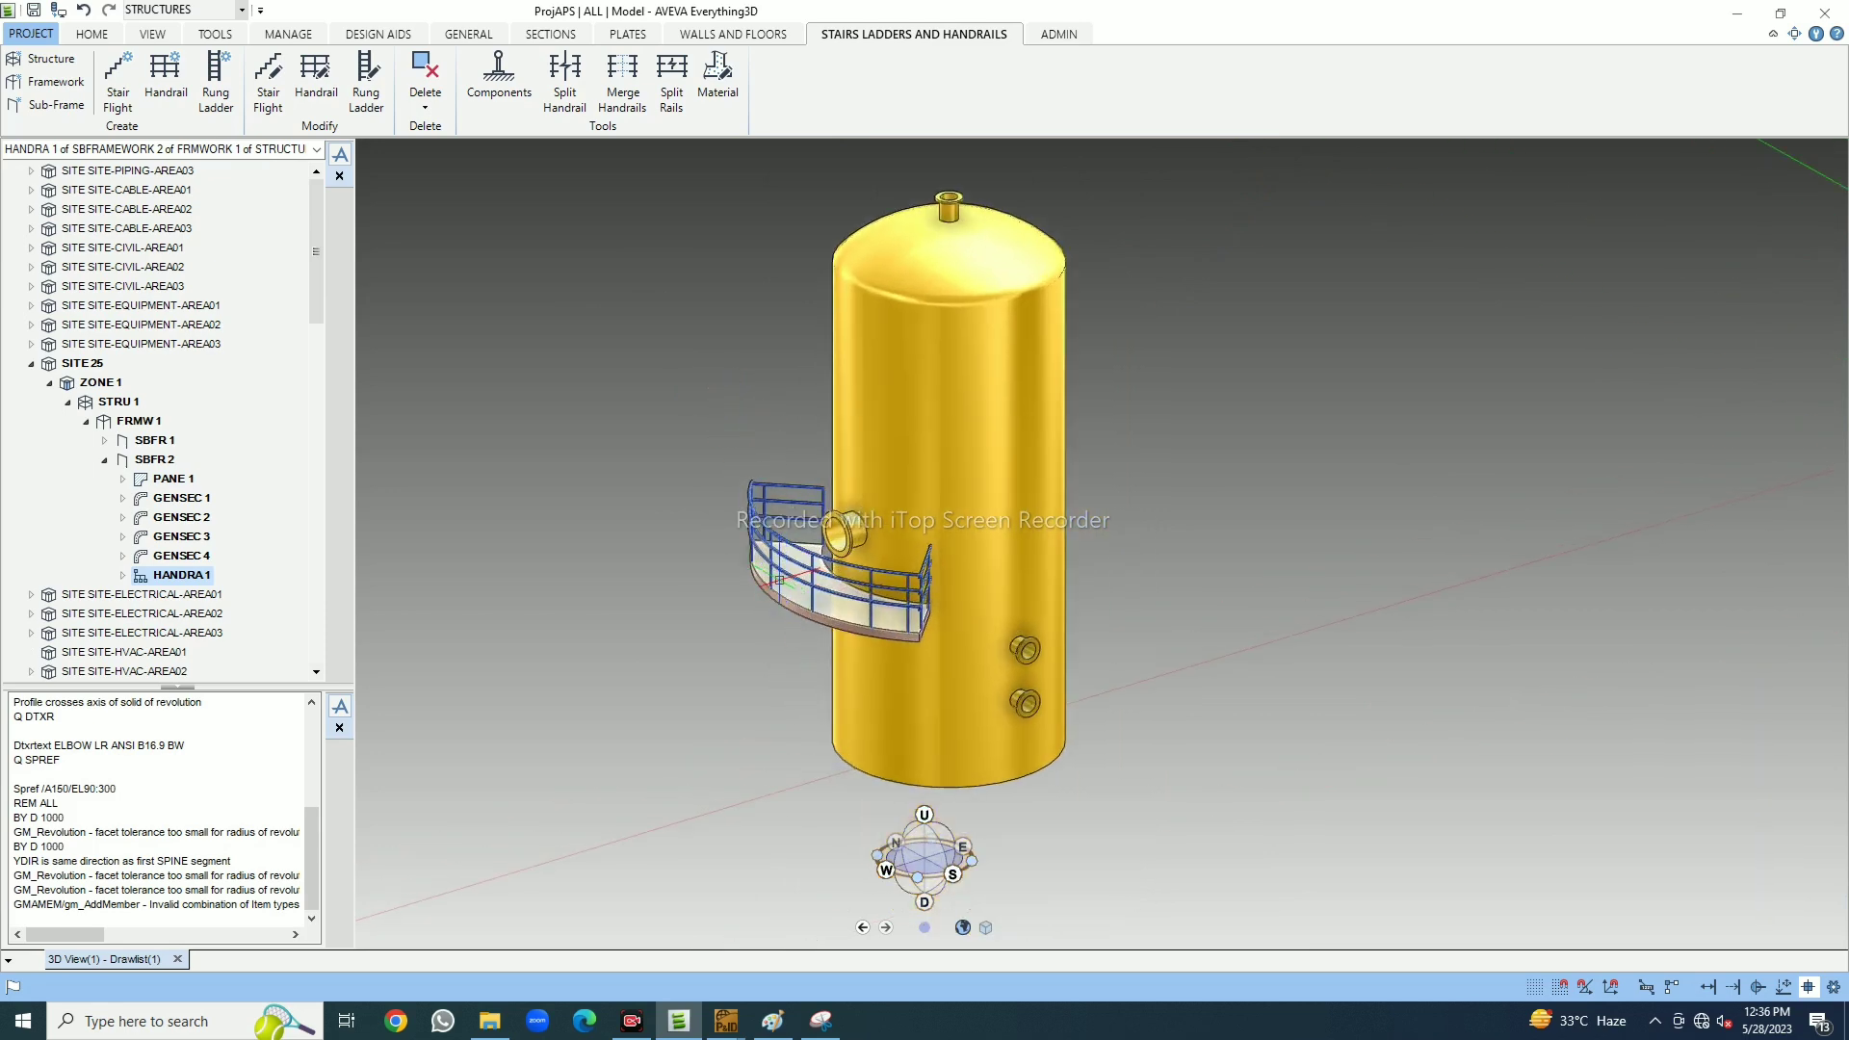
pyautogui.moveTo(793, 577); pyautogui.dragTo(1017, 585, button='middle')
pyautogui.scroll(6, 693, 587)
pyautogui.scroll(-2, 1027, 487)
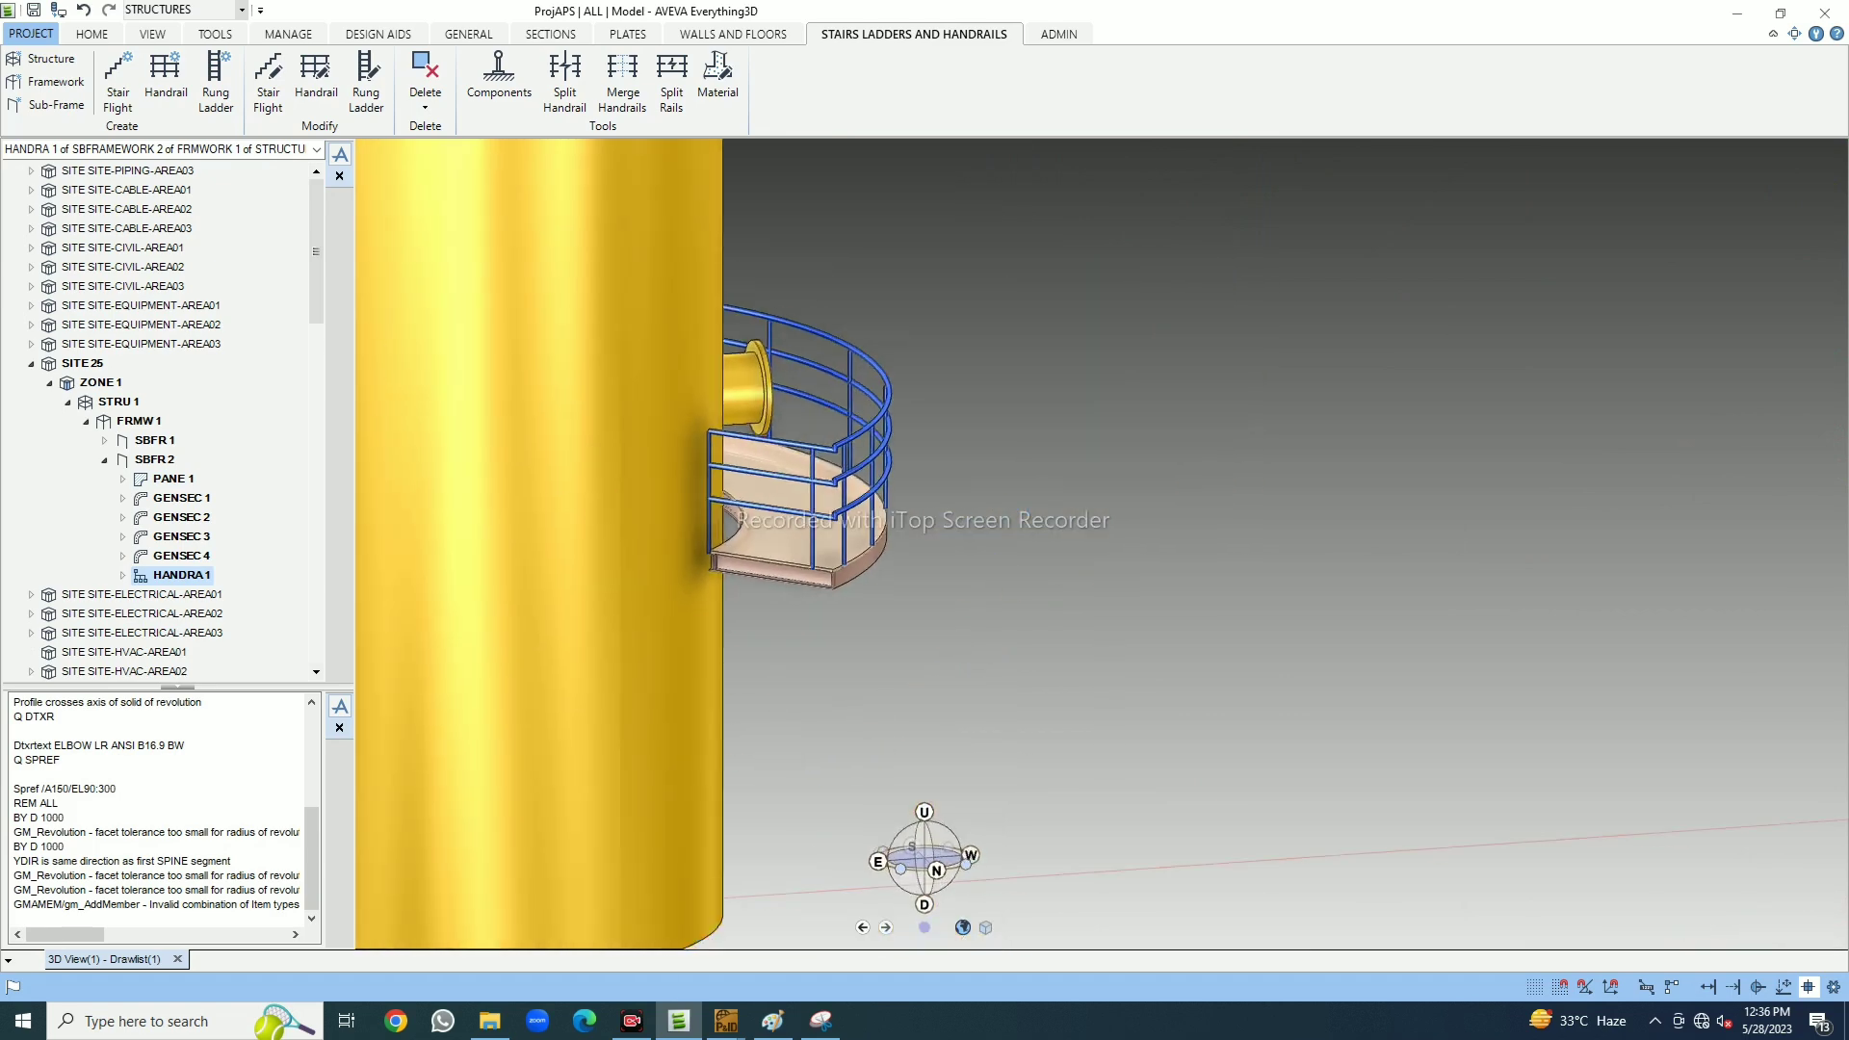
pyautogui.click(216, 102)
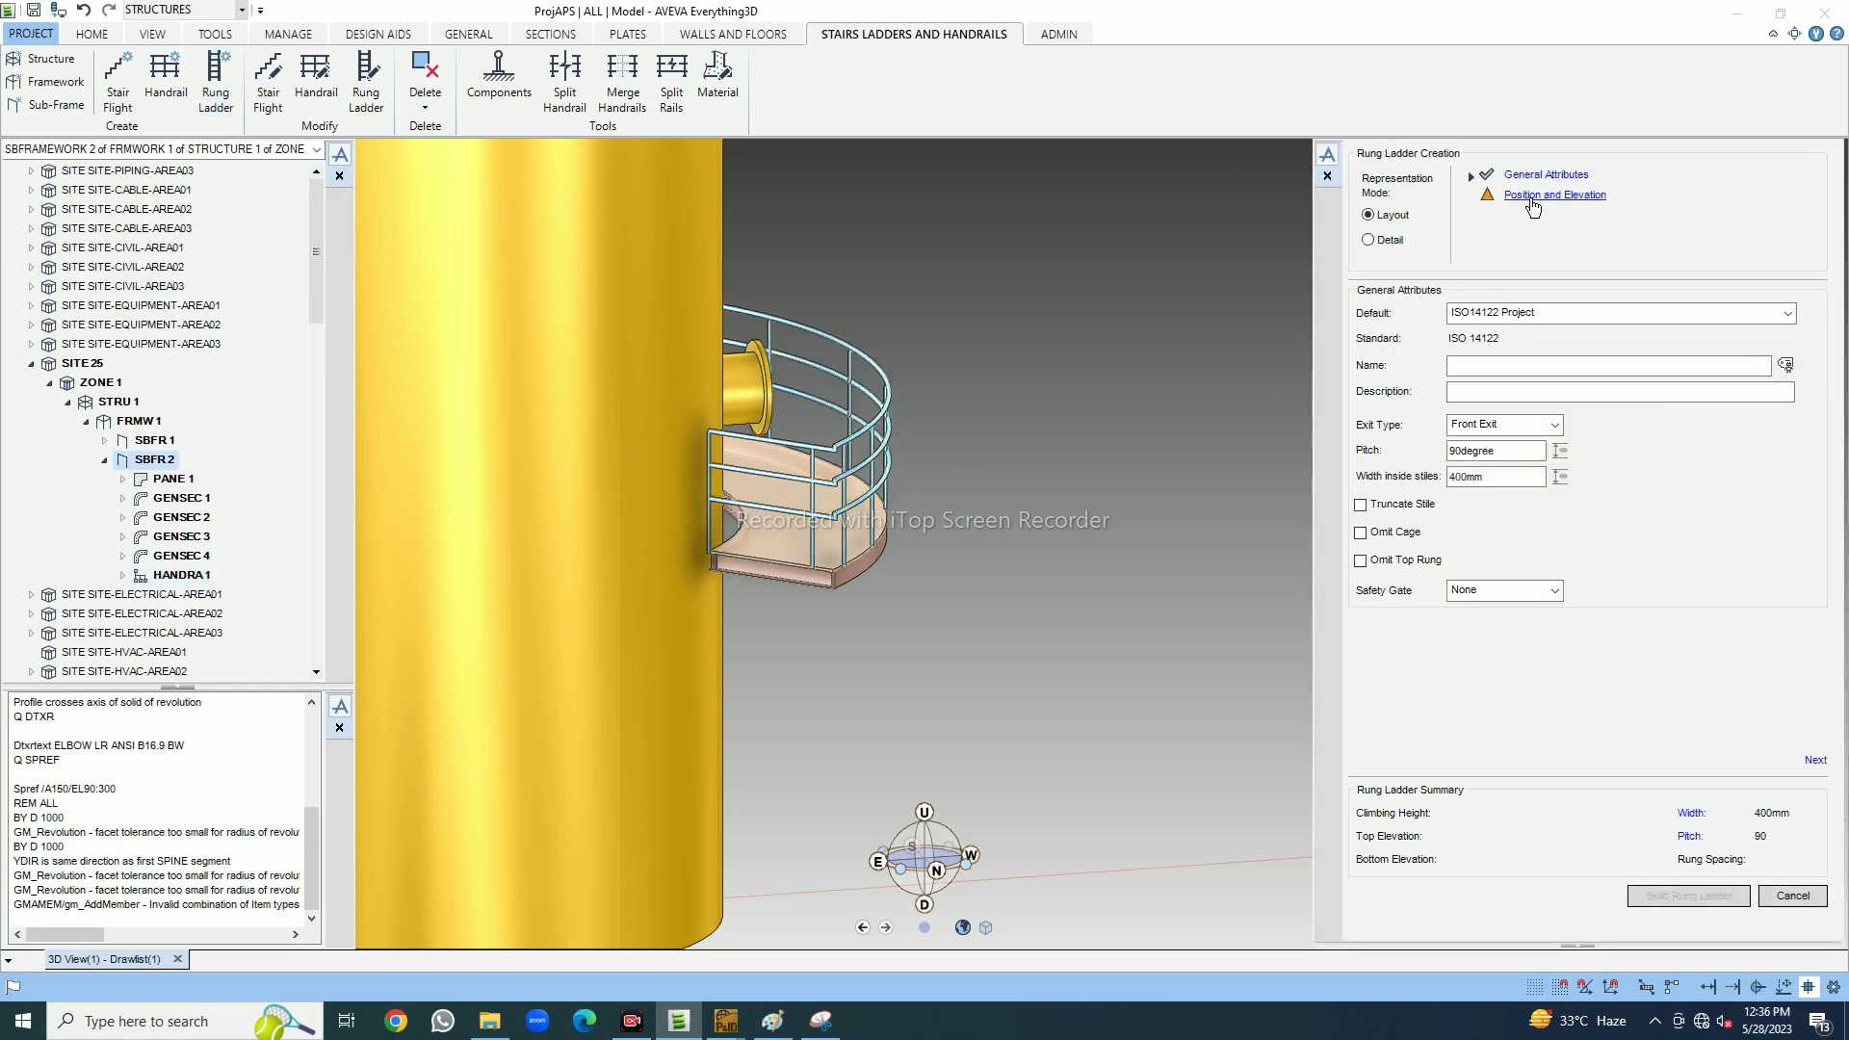
# Set the ladder's top exit edge on the platform's lower edge
pyautogui.click(1532, 199)
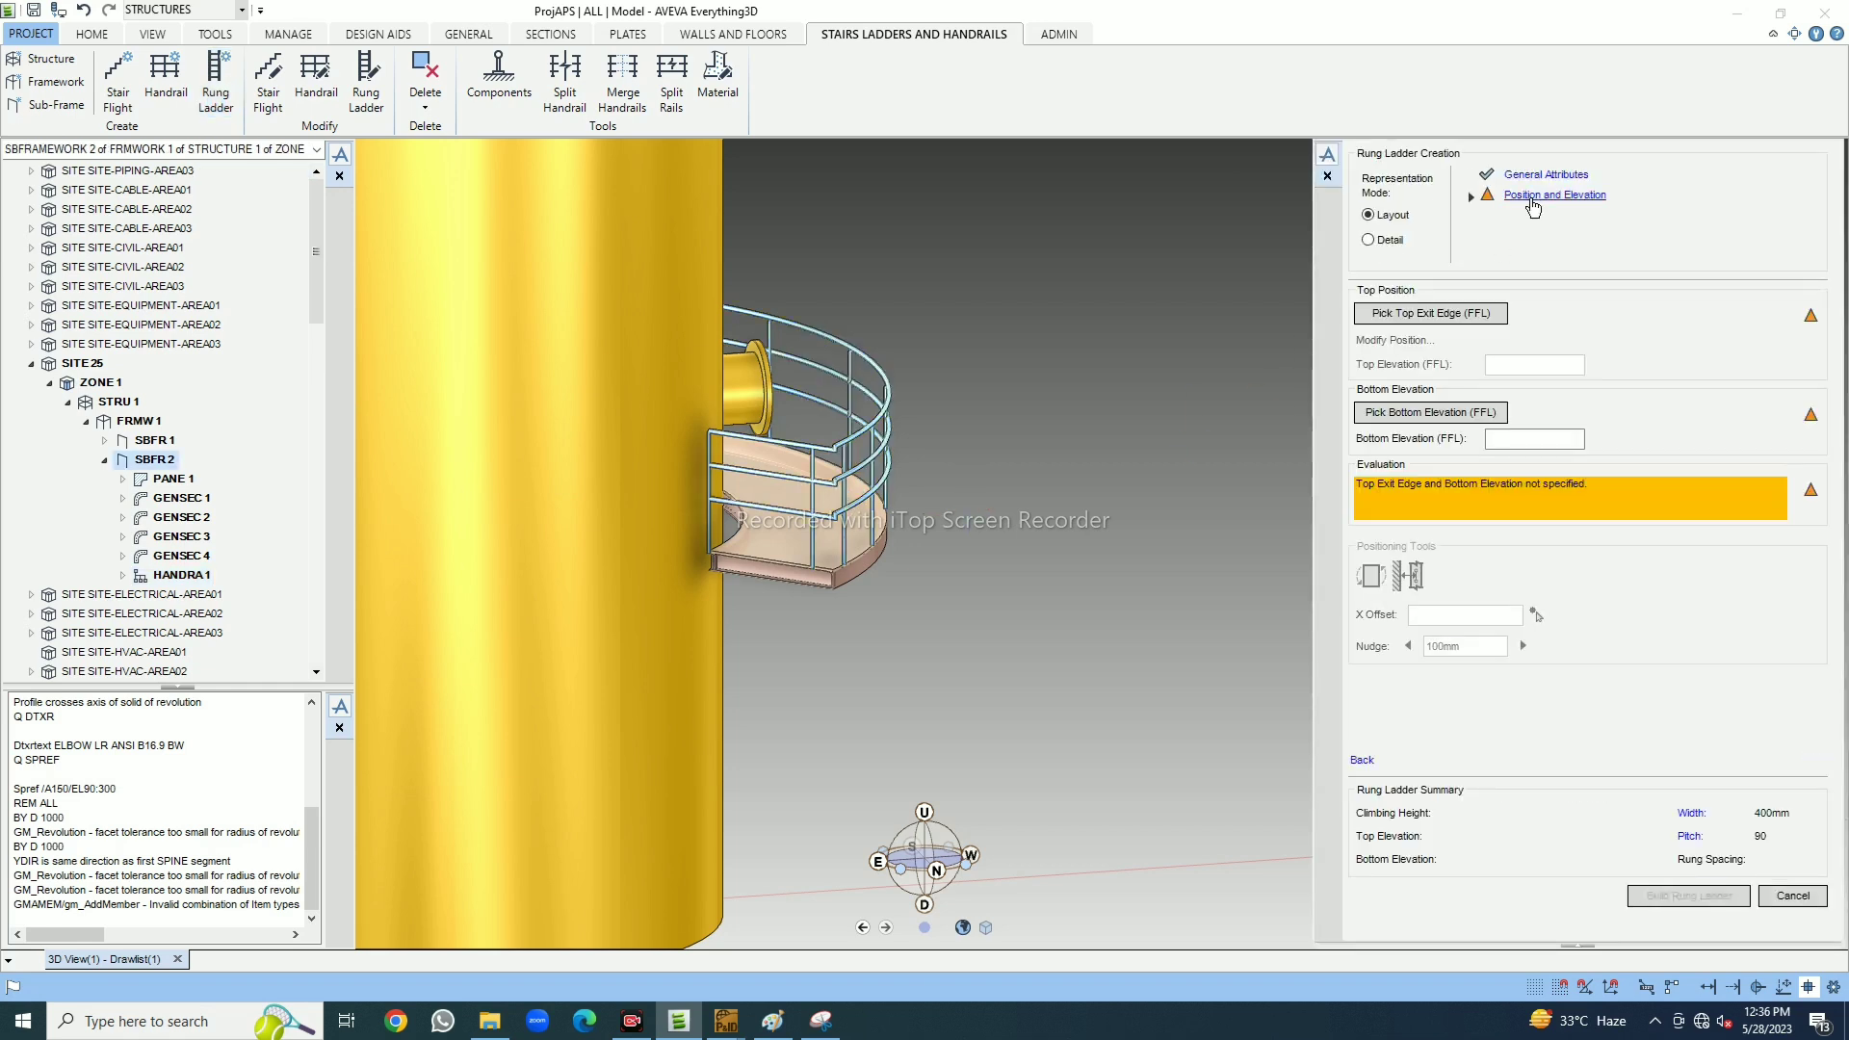
pyautogui.click(1432, 313)
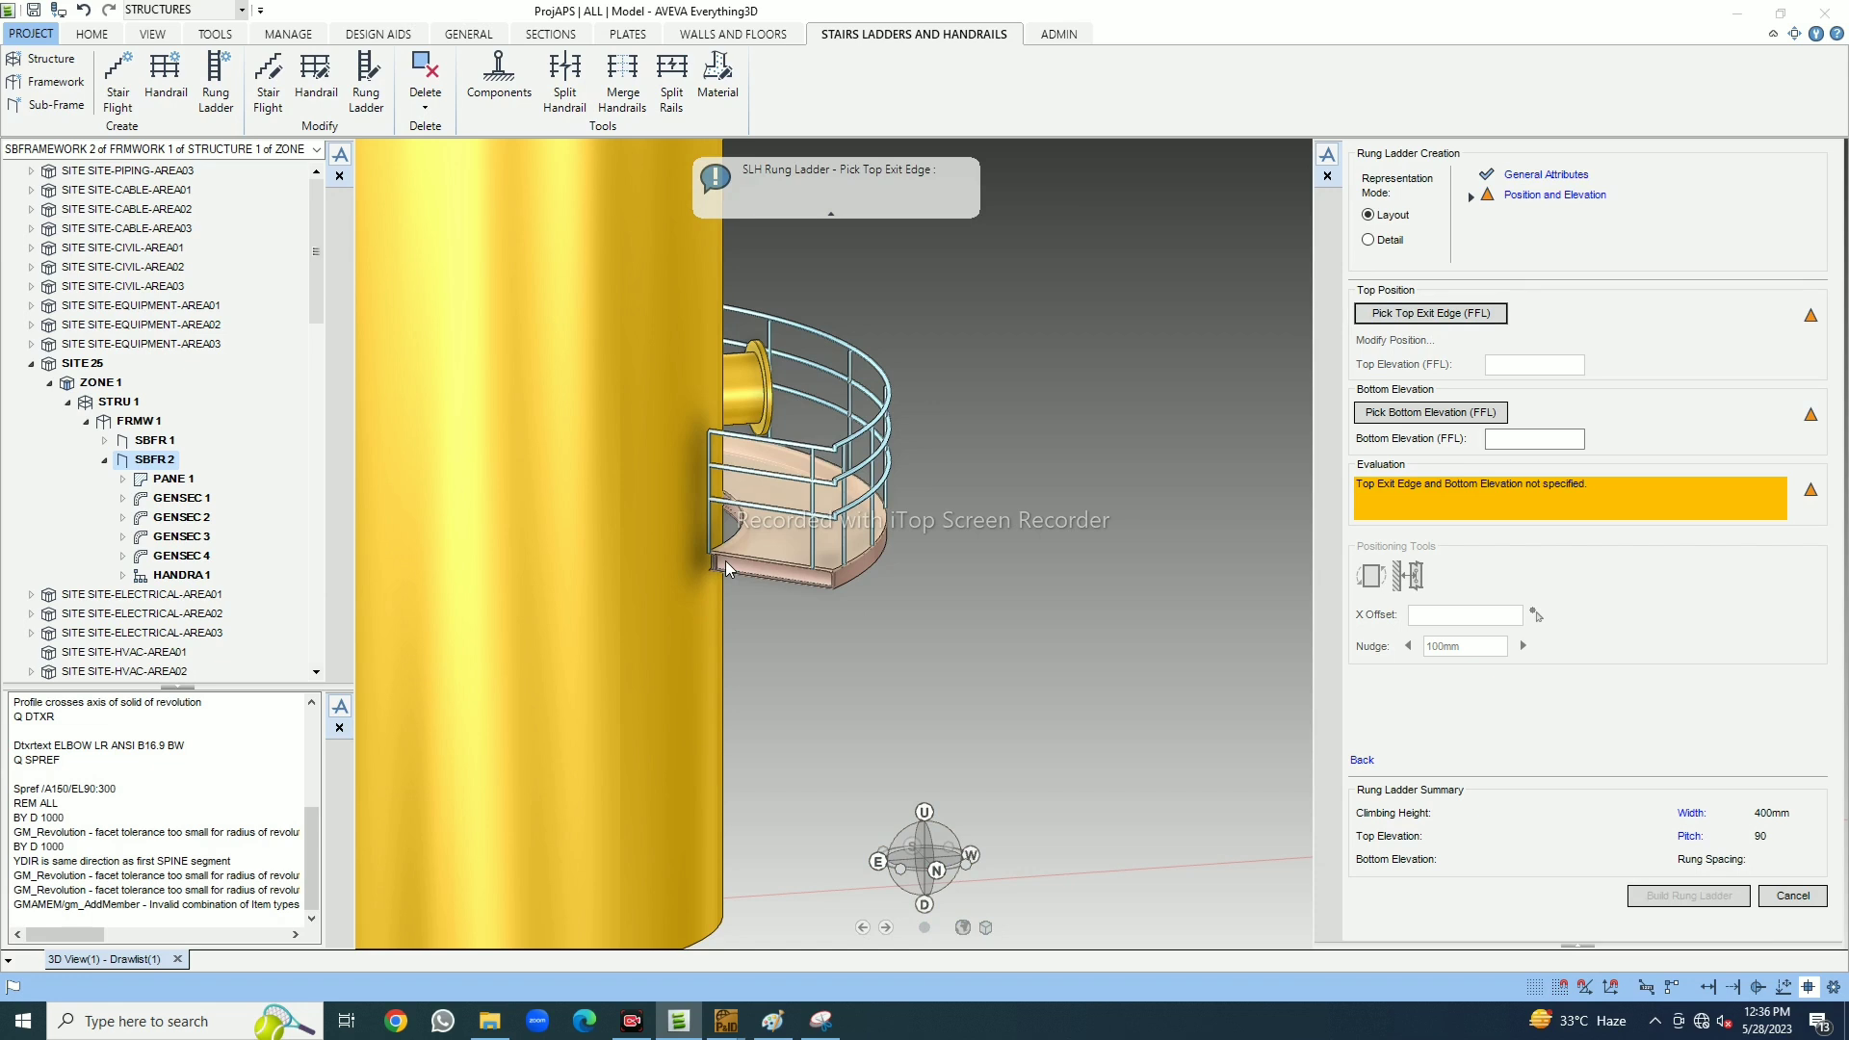
pyautogui.scroll(2, 725, 560)
pyautogui.scroll(2, 794, 595)
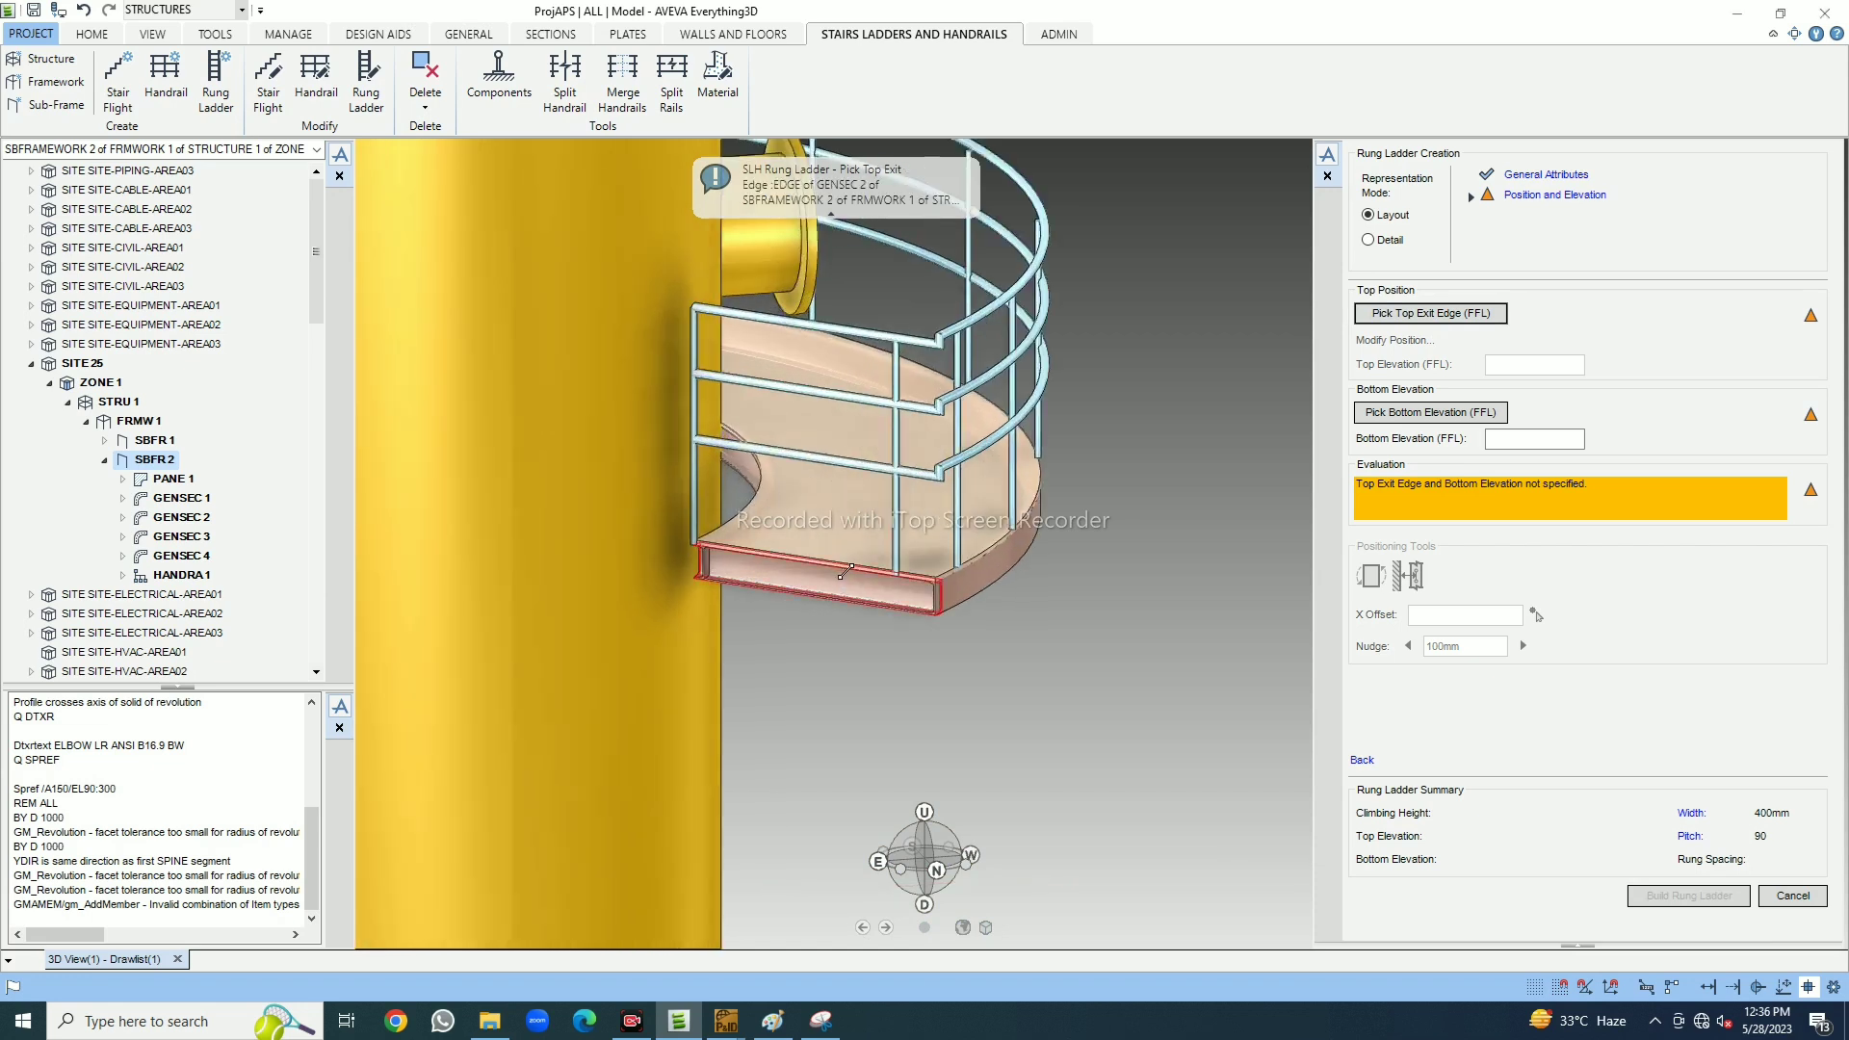
pyautogui.click(837, 560)
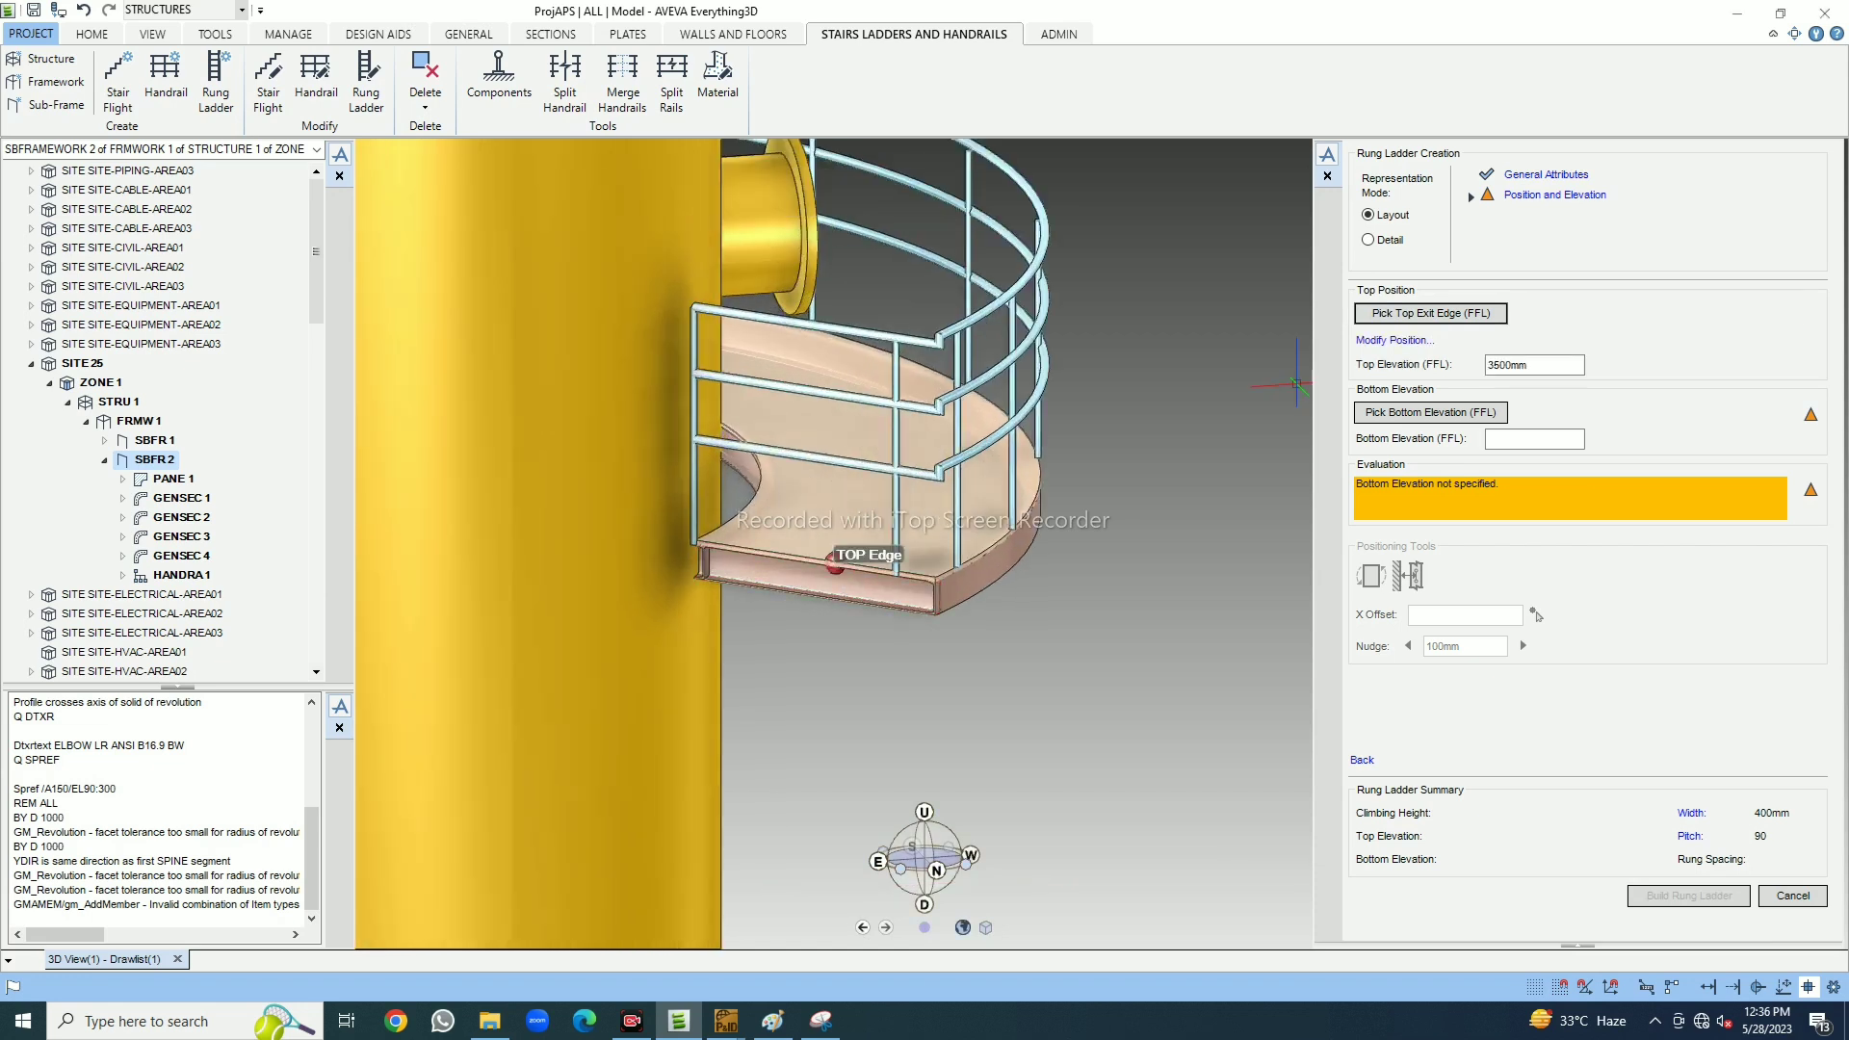
# Set the ladder's bottom elevation to 100mm and flip its direction
pyautogui.click(1504, 439)
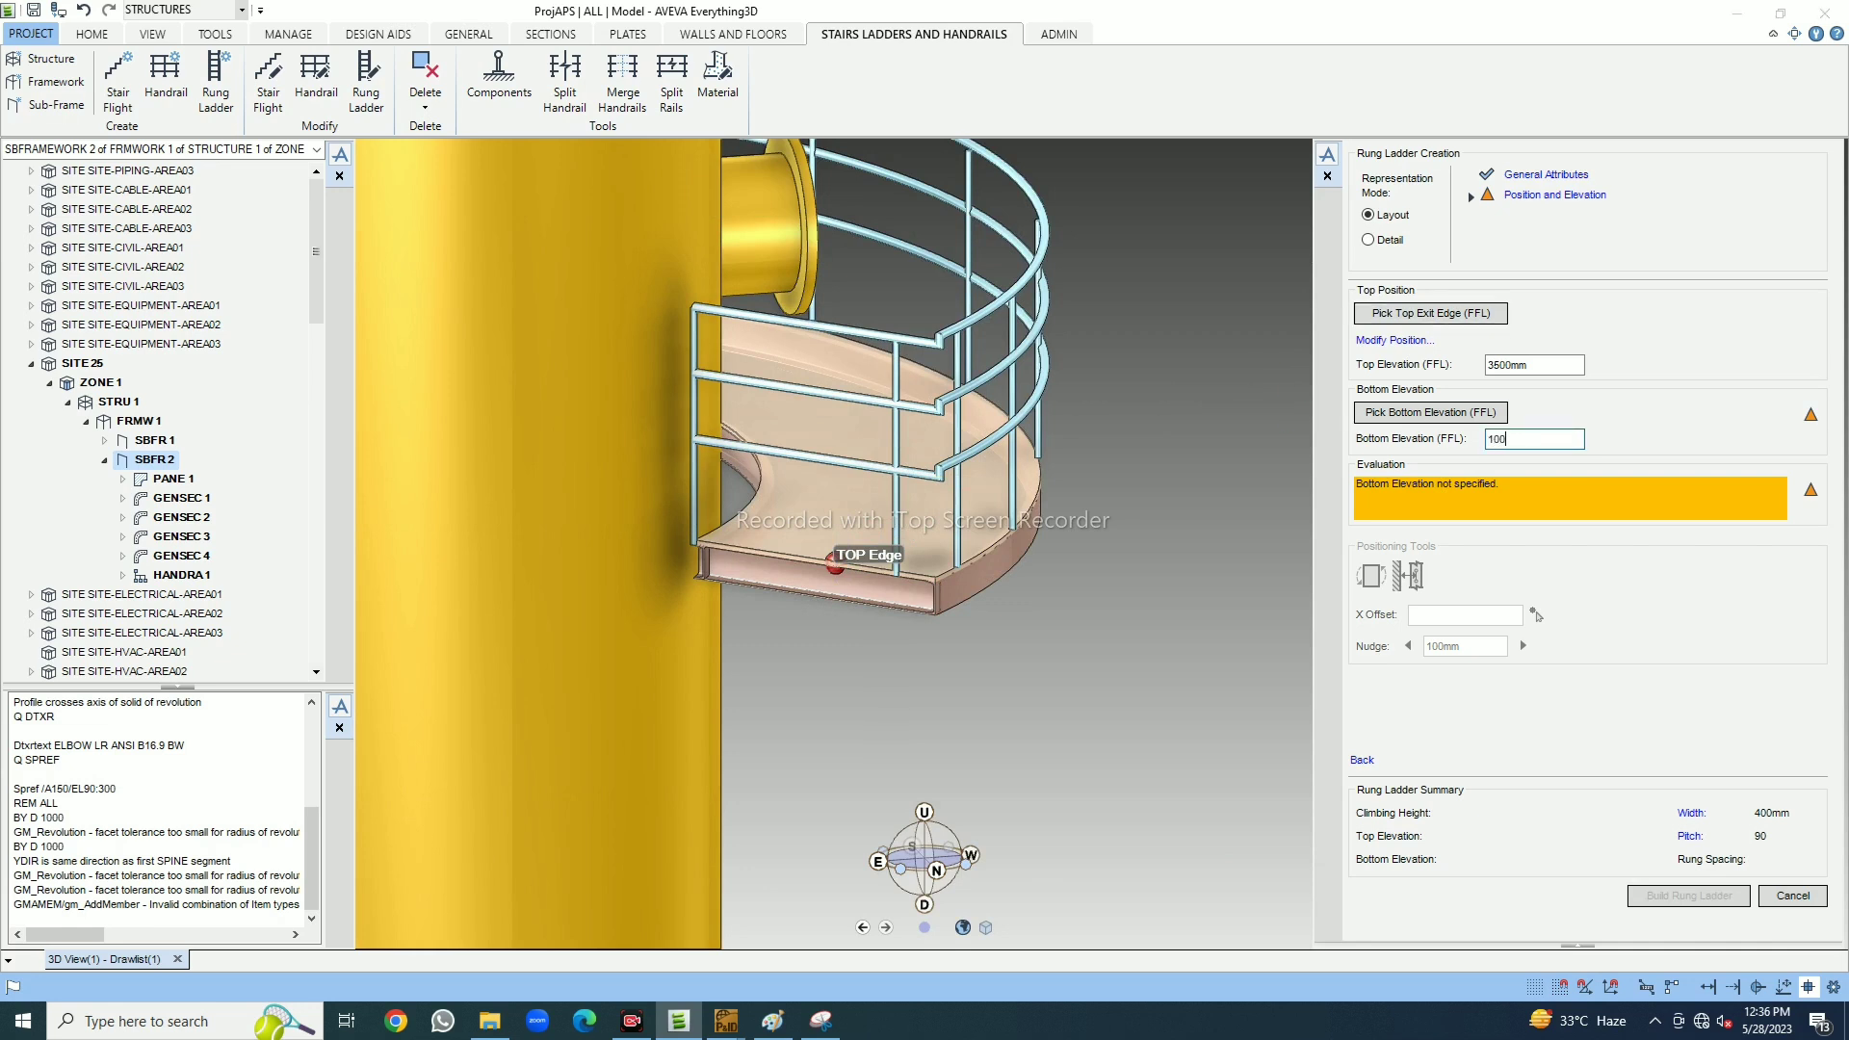
pyautogui.write('100')
pyautogui.press('Return')
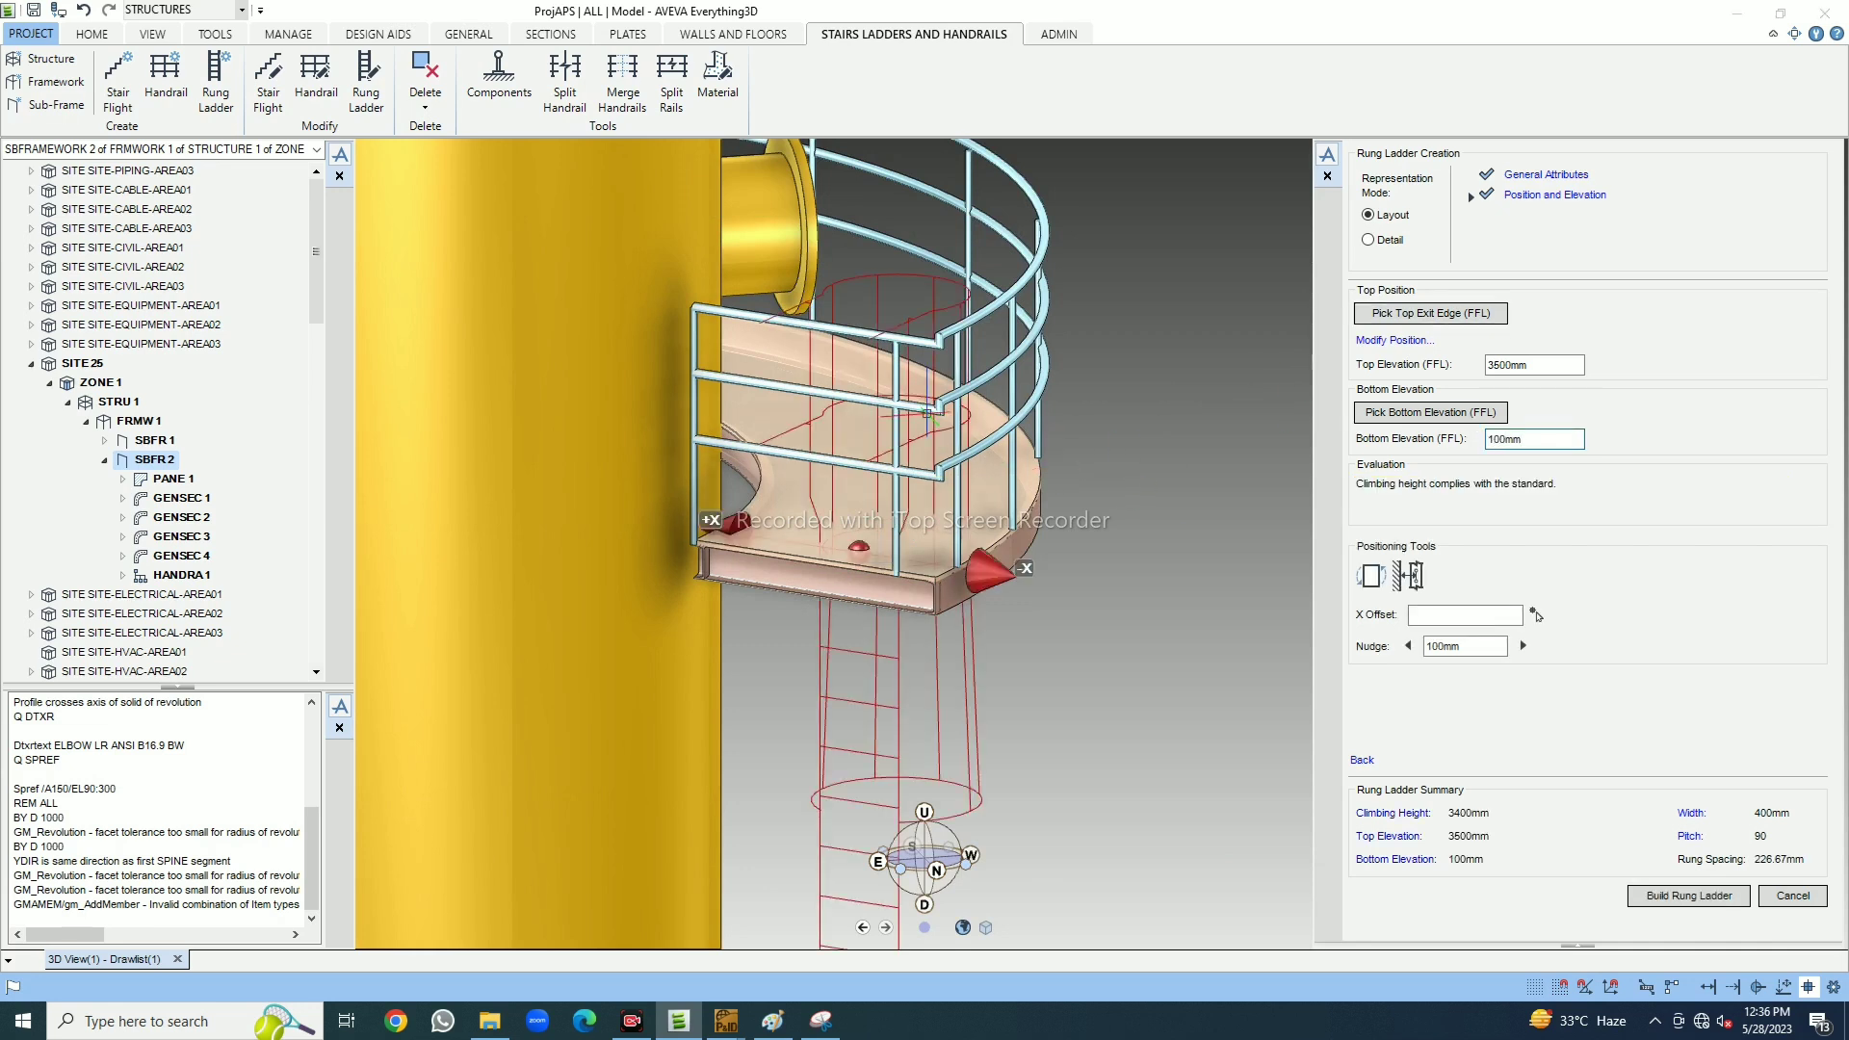
pyautogui.click(1370, 576)
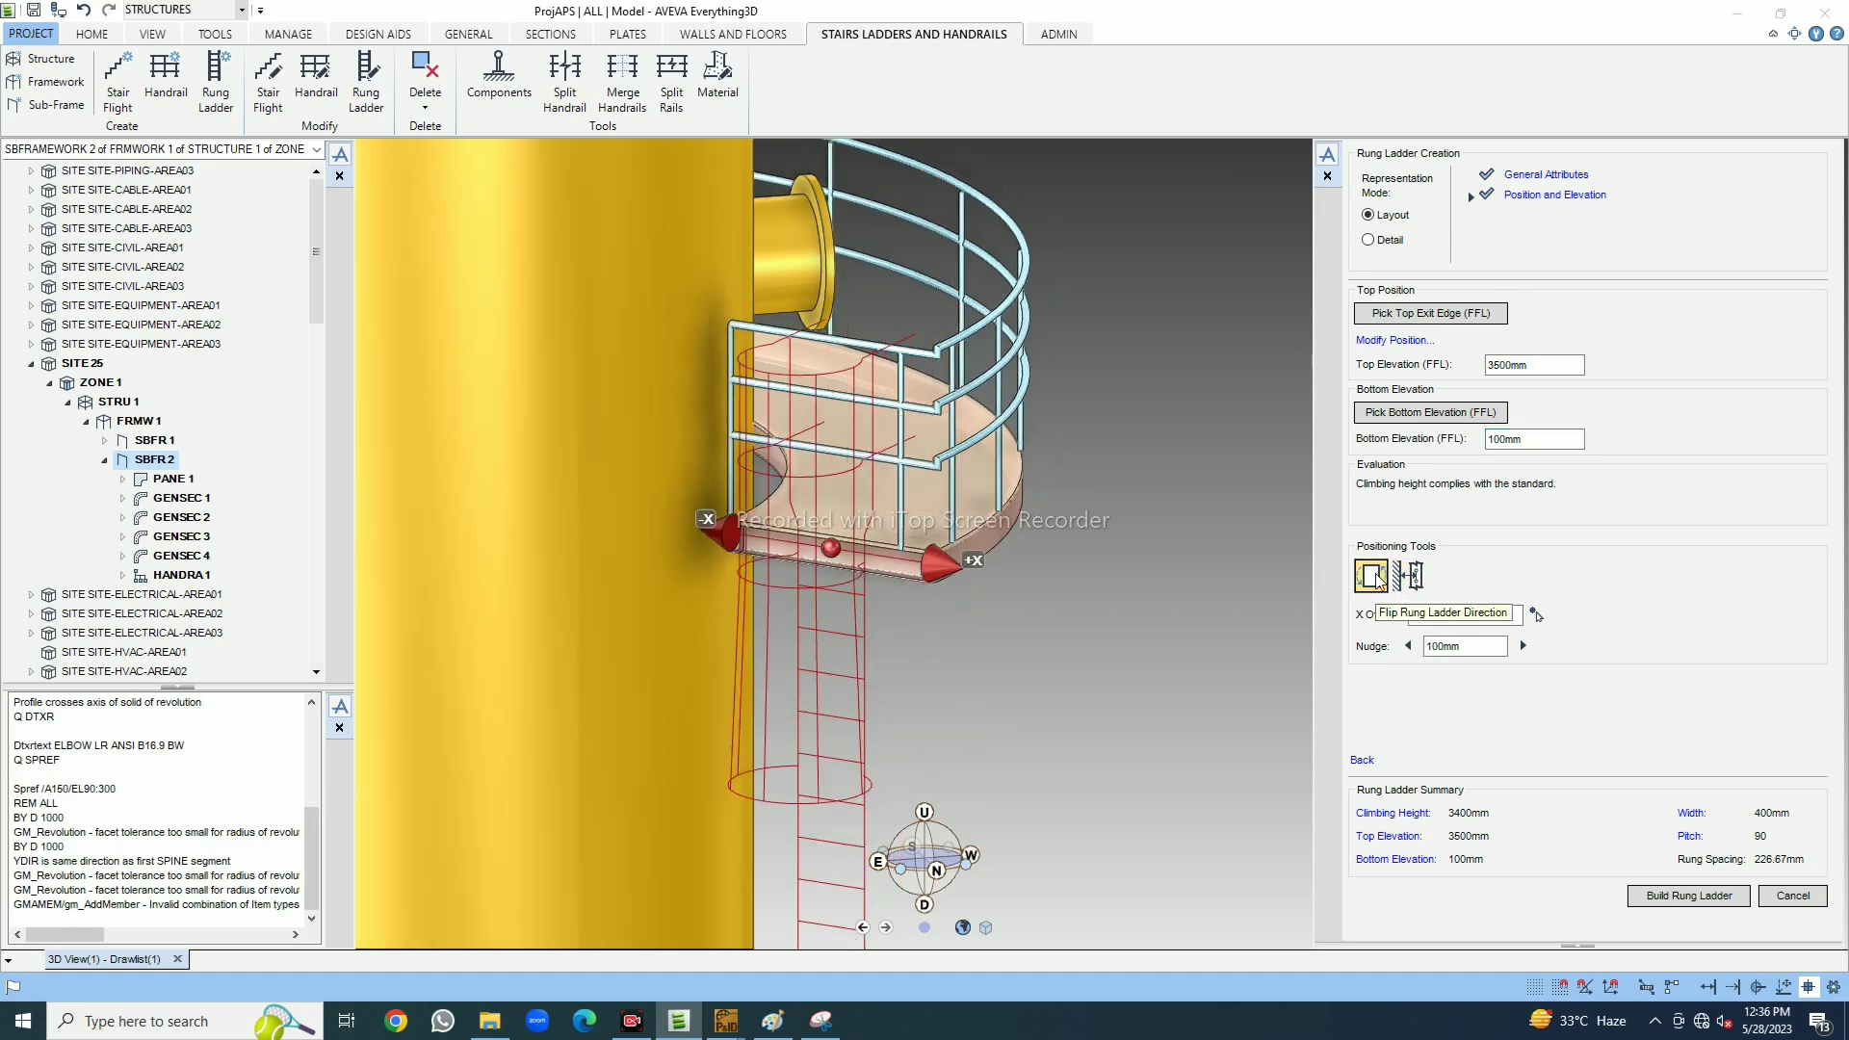
pyautogui.moveTo(877, 541); pyautogui.dragTo(887, 578, button='middle')
pyautogui.moveTo(946, 695)
pyautogui.mouseDown(button='middle')
pyautogui.moveTo(1029, 856)
pyautogui.moveTo(1038, 922)
pyautogui.moveTo(951, 650)
pyautogui.mouseUp(button='middle')
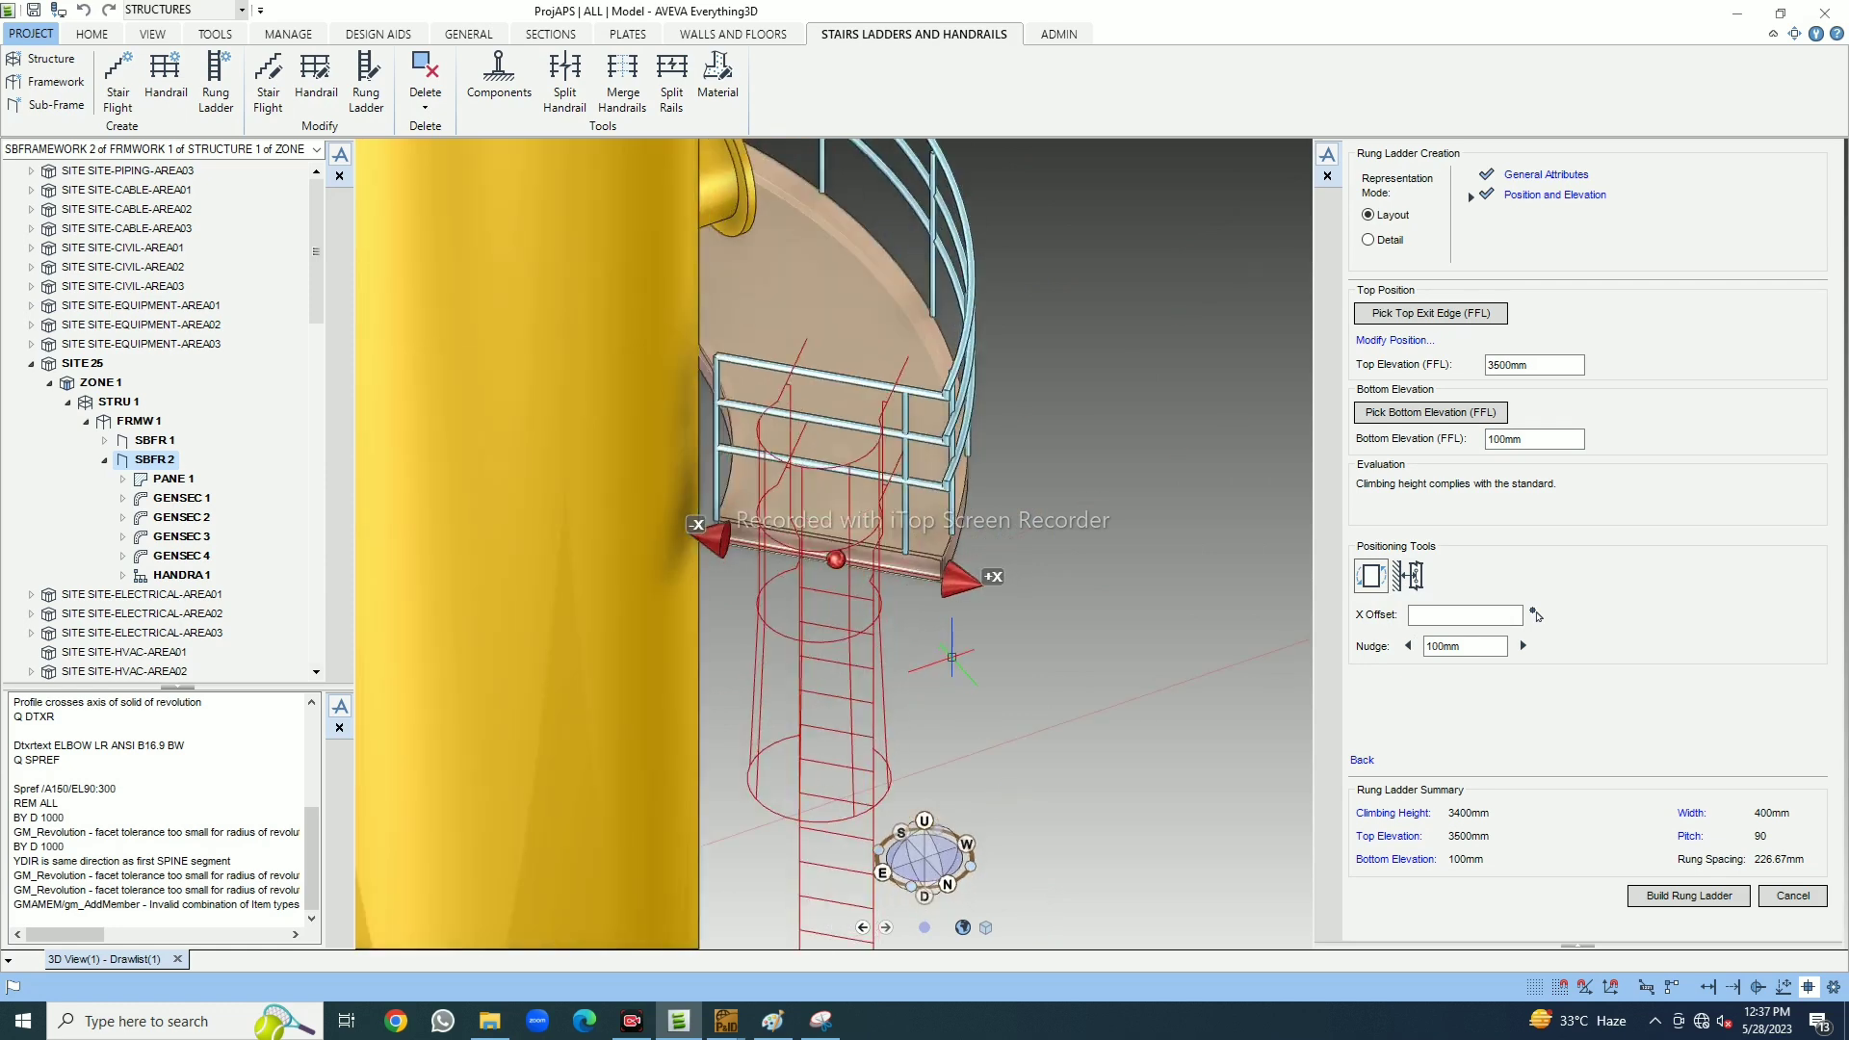
# Try Left Side and Right Side exits, then set the ladder's exit type to Front Exit
pyautogui.click(1546, 176)
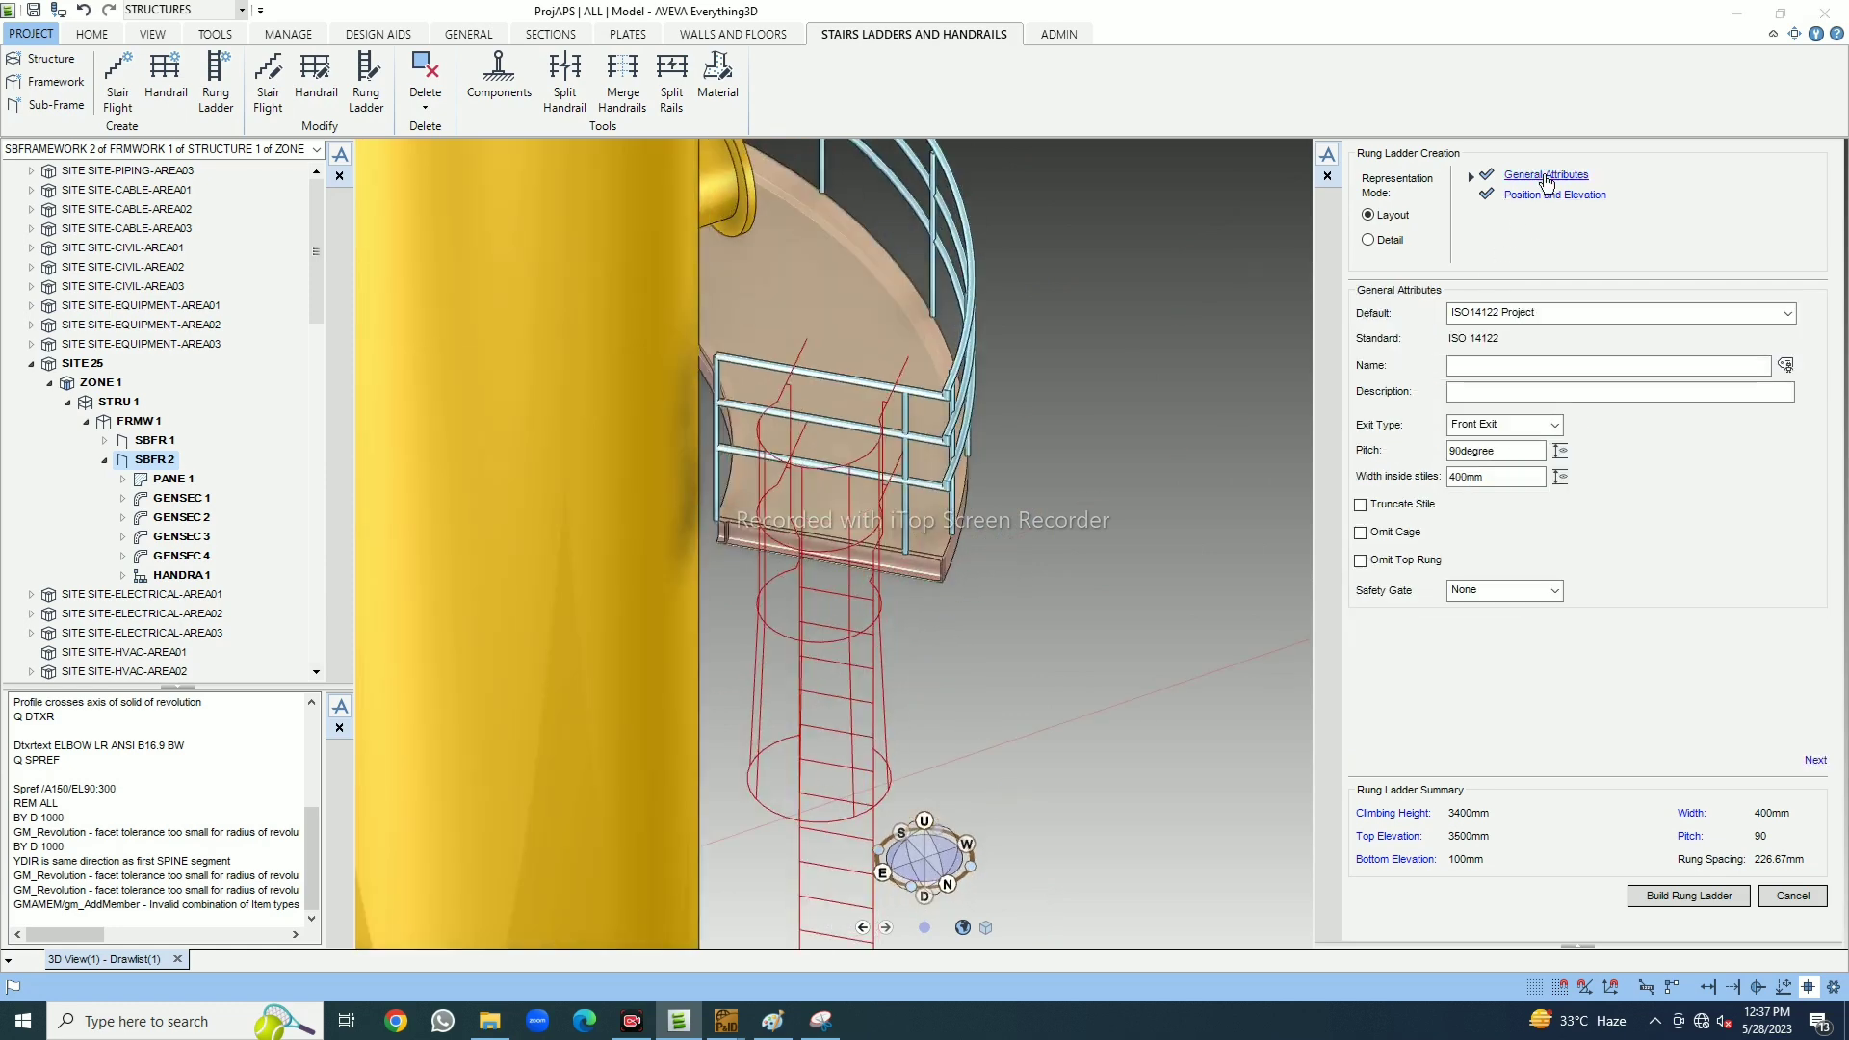
pyautogui.click(1514, 433)
pyautogui.click(1500, 453)
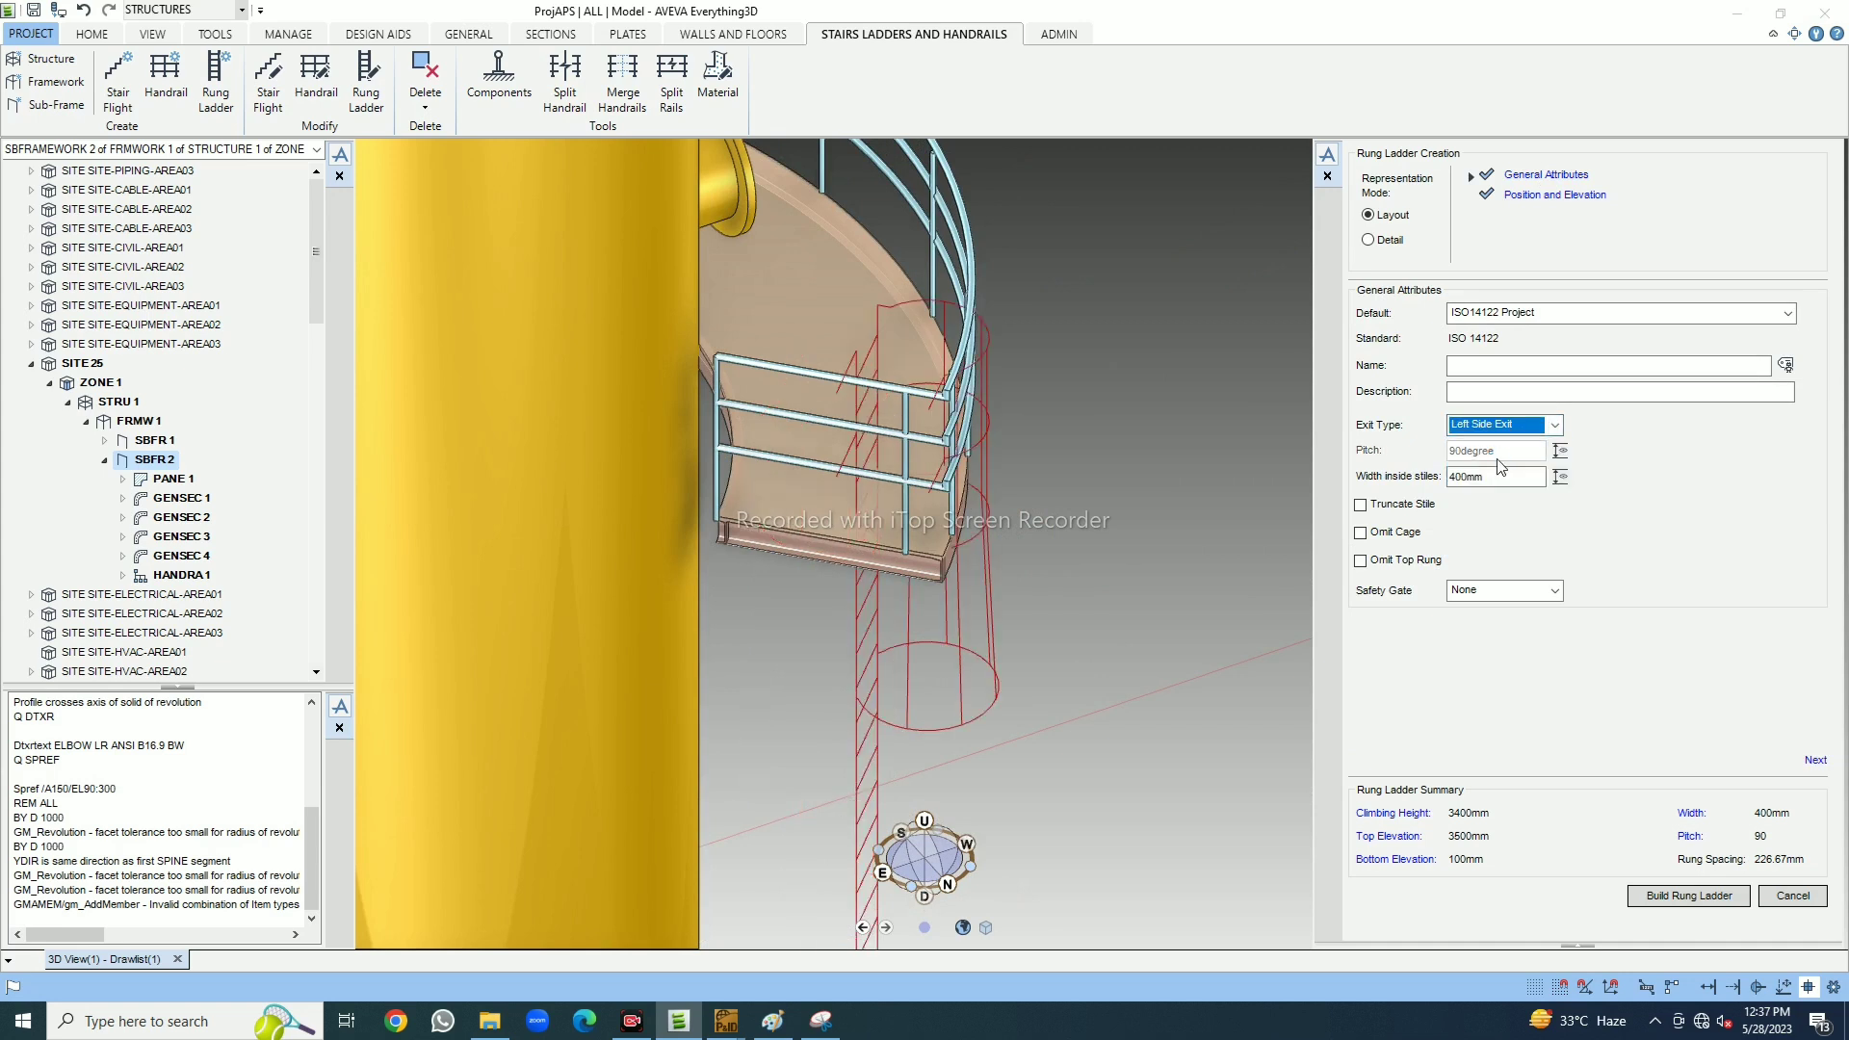
pyautogui.click(1499, 428)
pyautogui.click(1494, 474)
pyautogui.click(1498, 425)
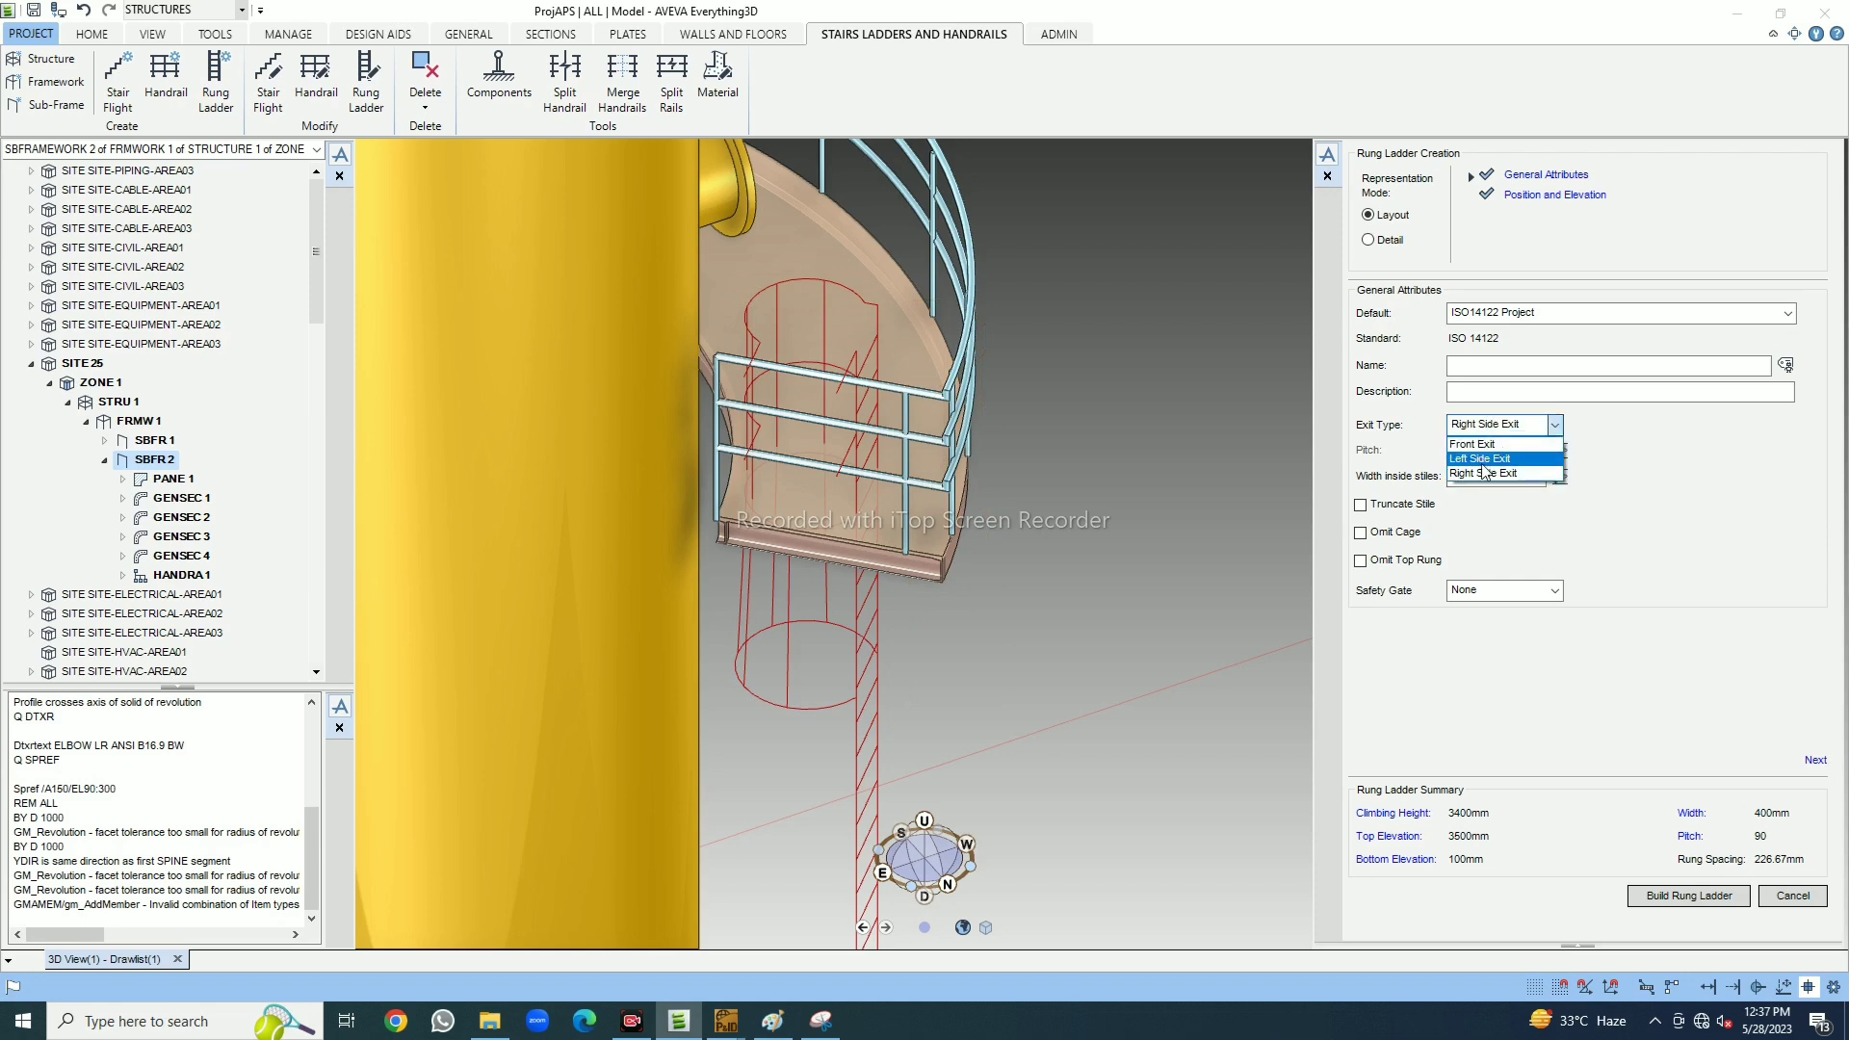
pyautogui.click(1479, 446)
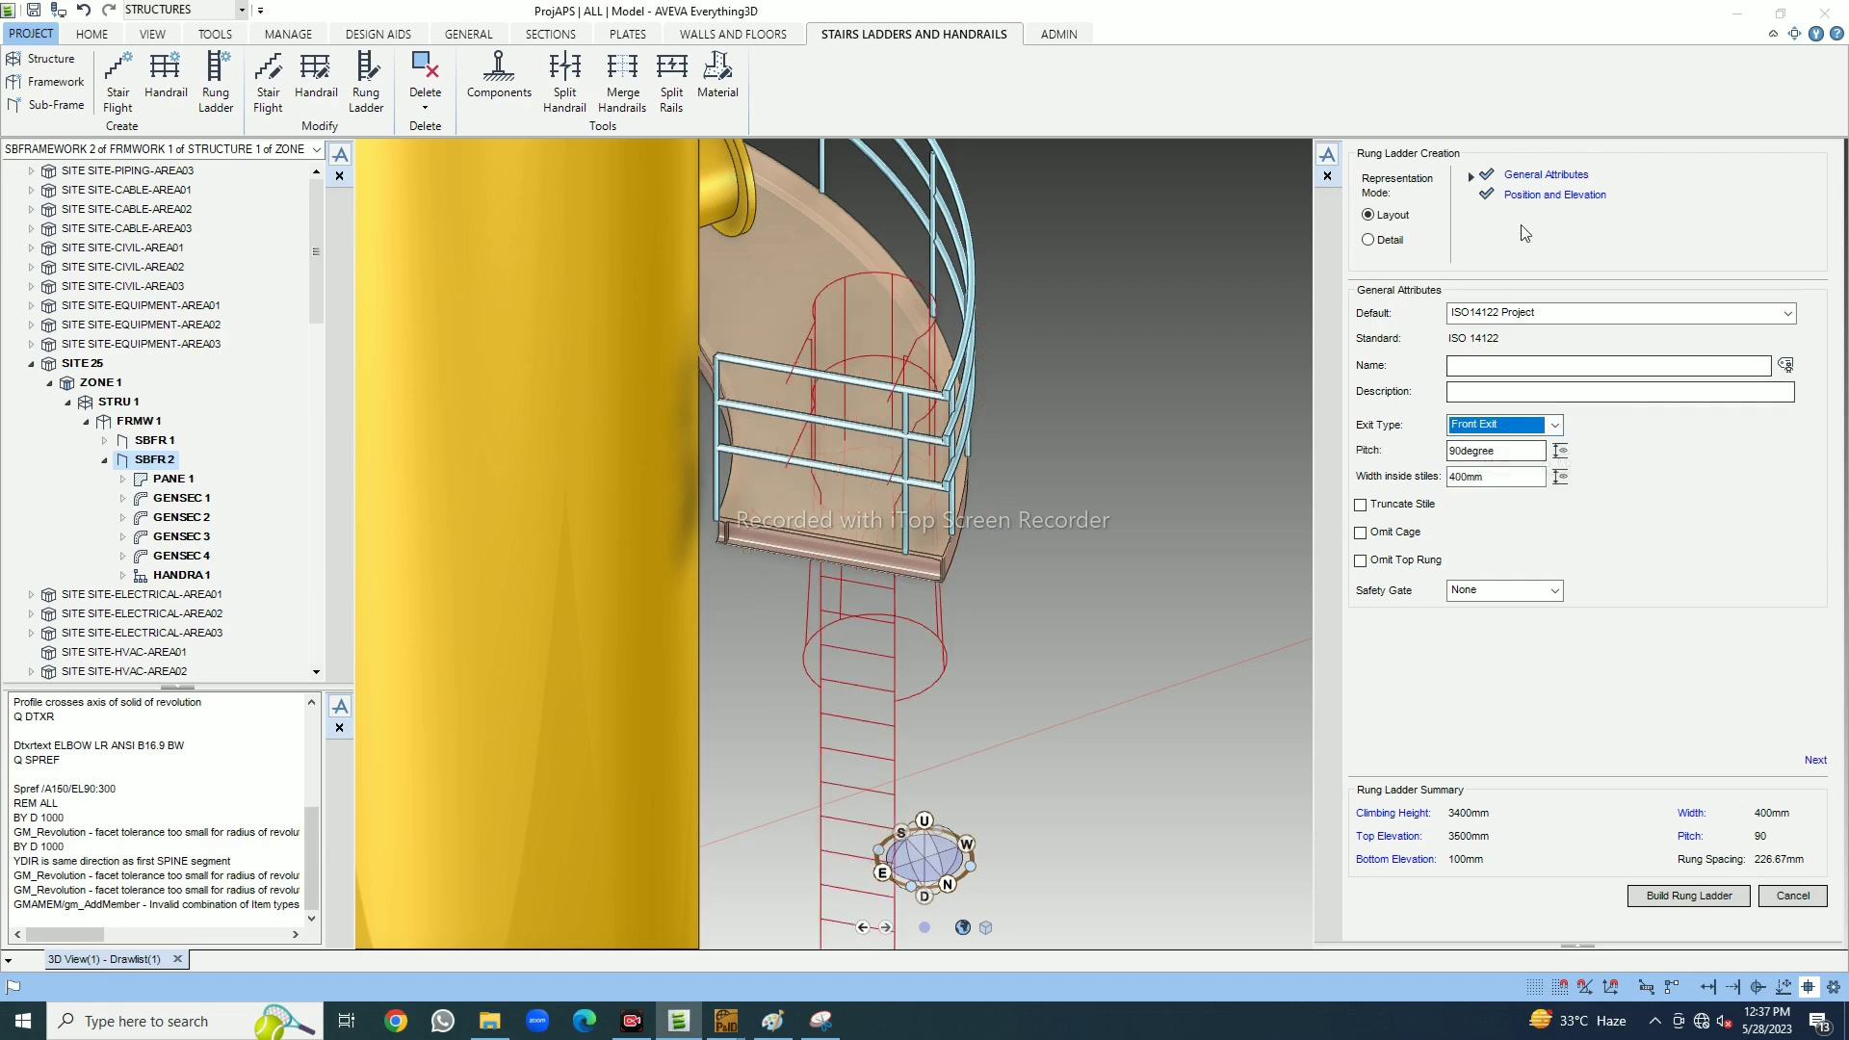
# Flip the ladder direction back and build the caged rung ladder RLADDR 1
pyautogui.click(1539, 194)
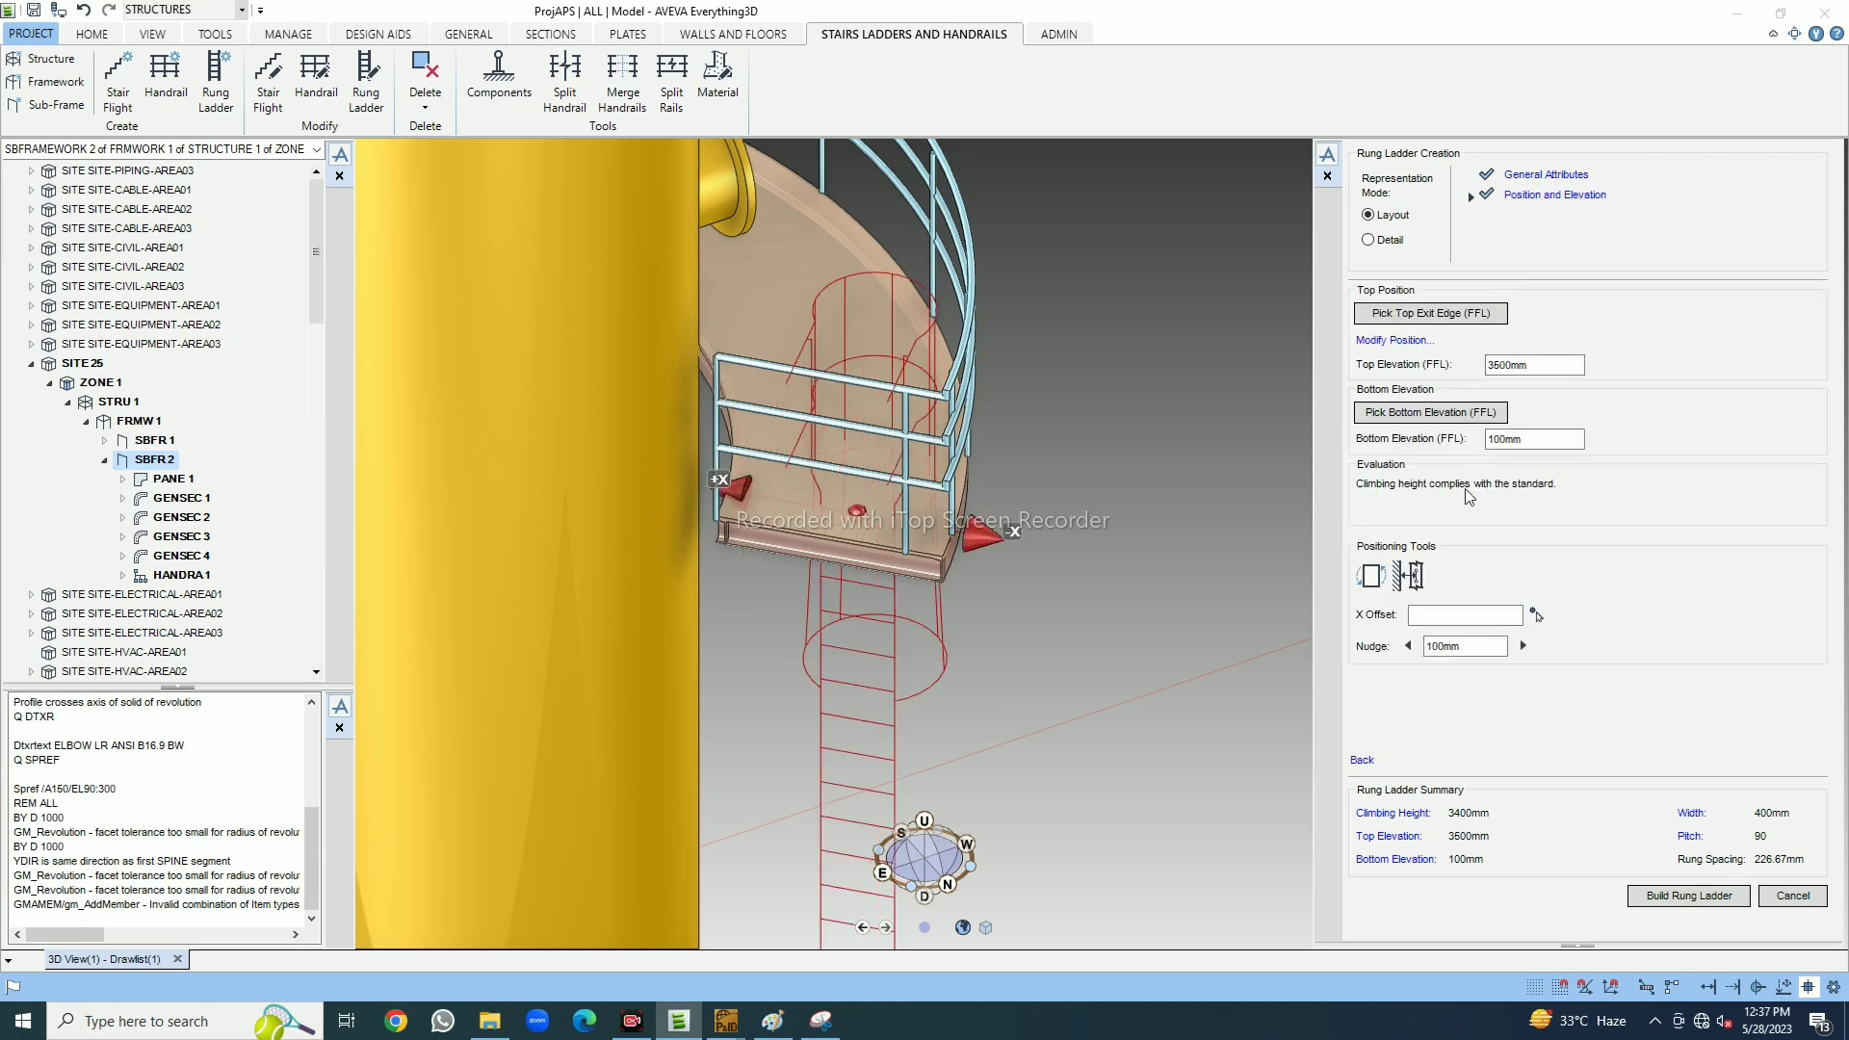
pyautogui.click(1383, 578)
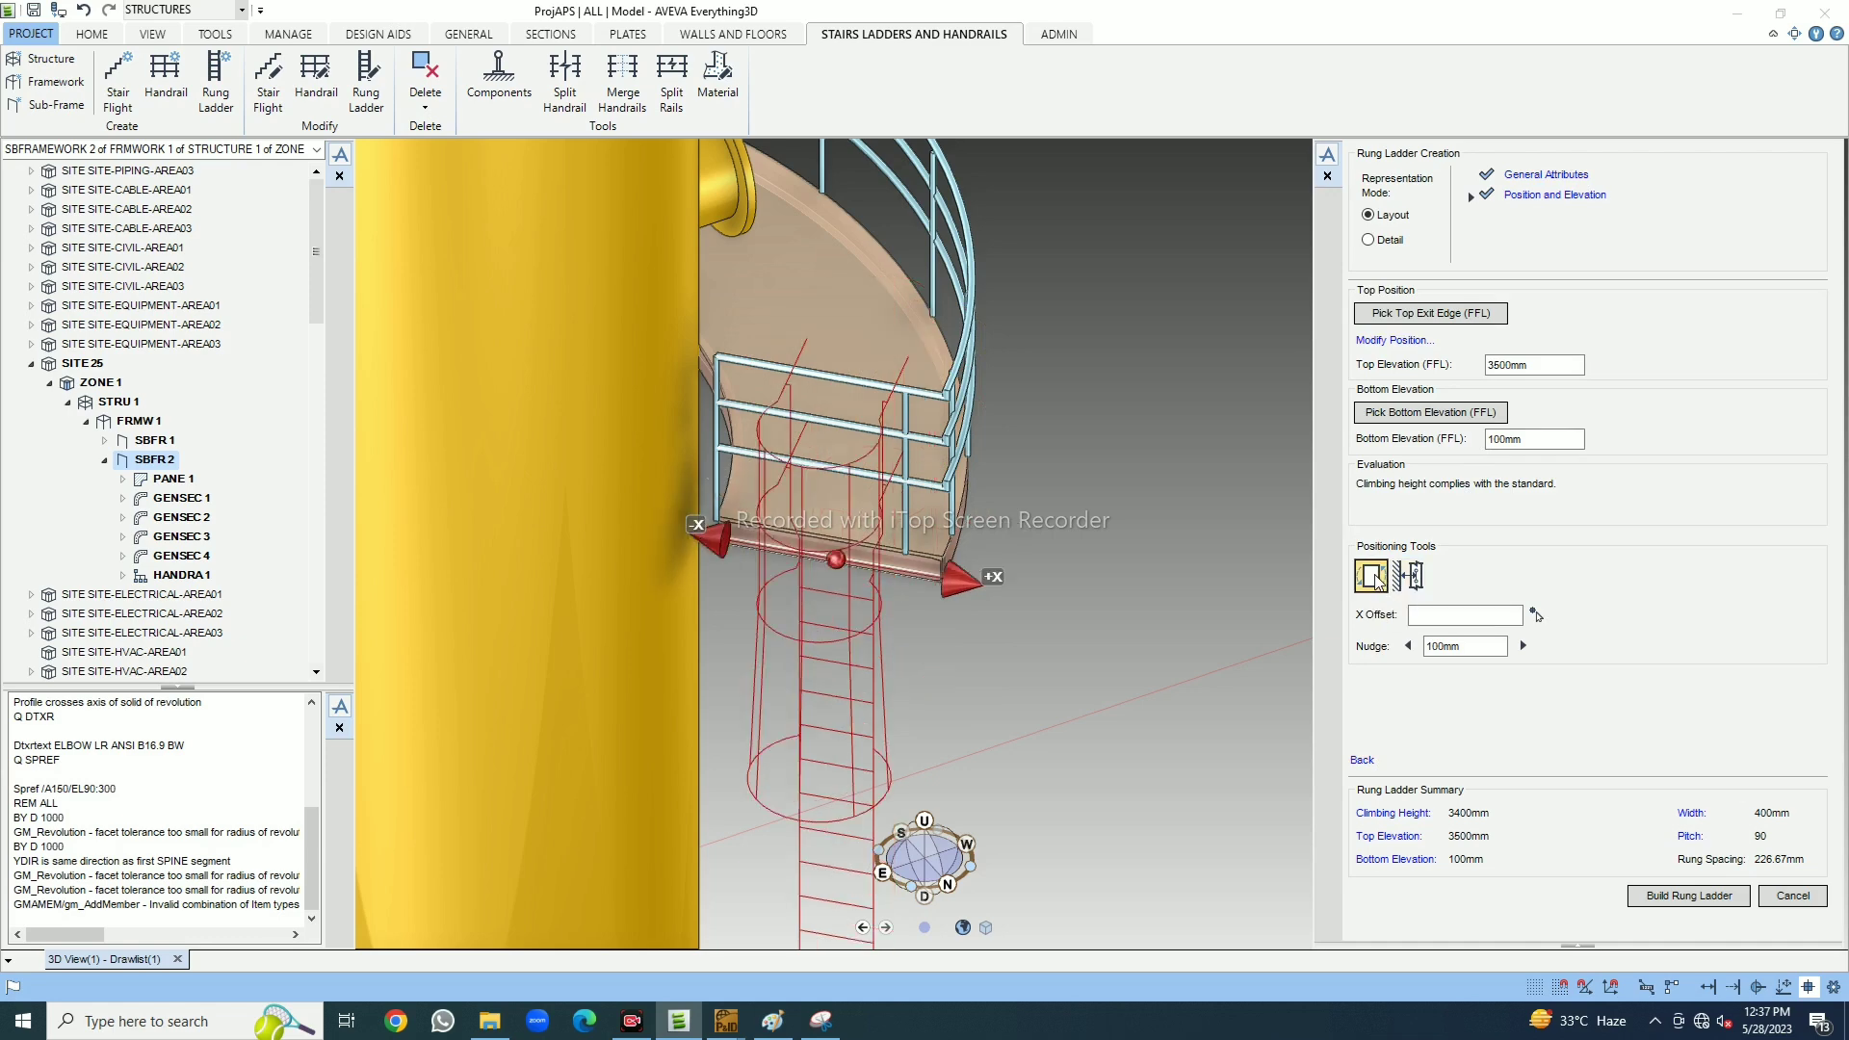
pyautogui.moveTo(910, 576); pyautogui.dragTo(989, 890, button='middle')
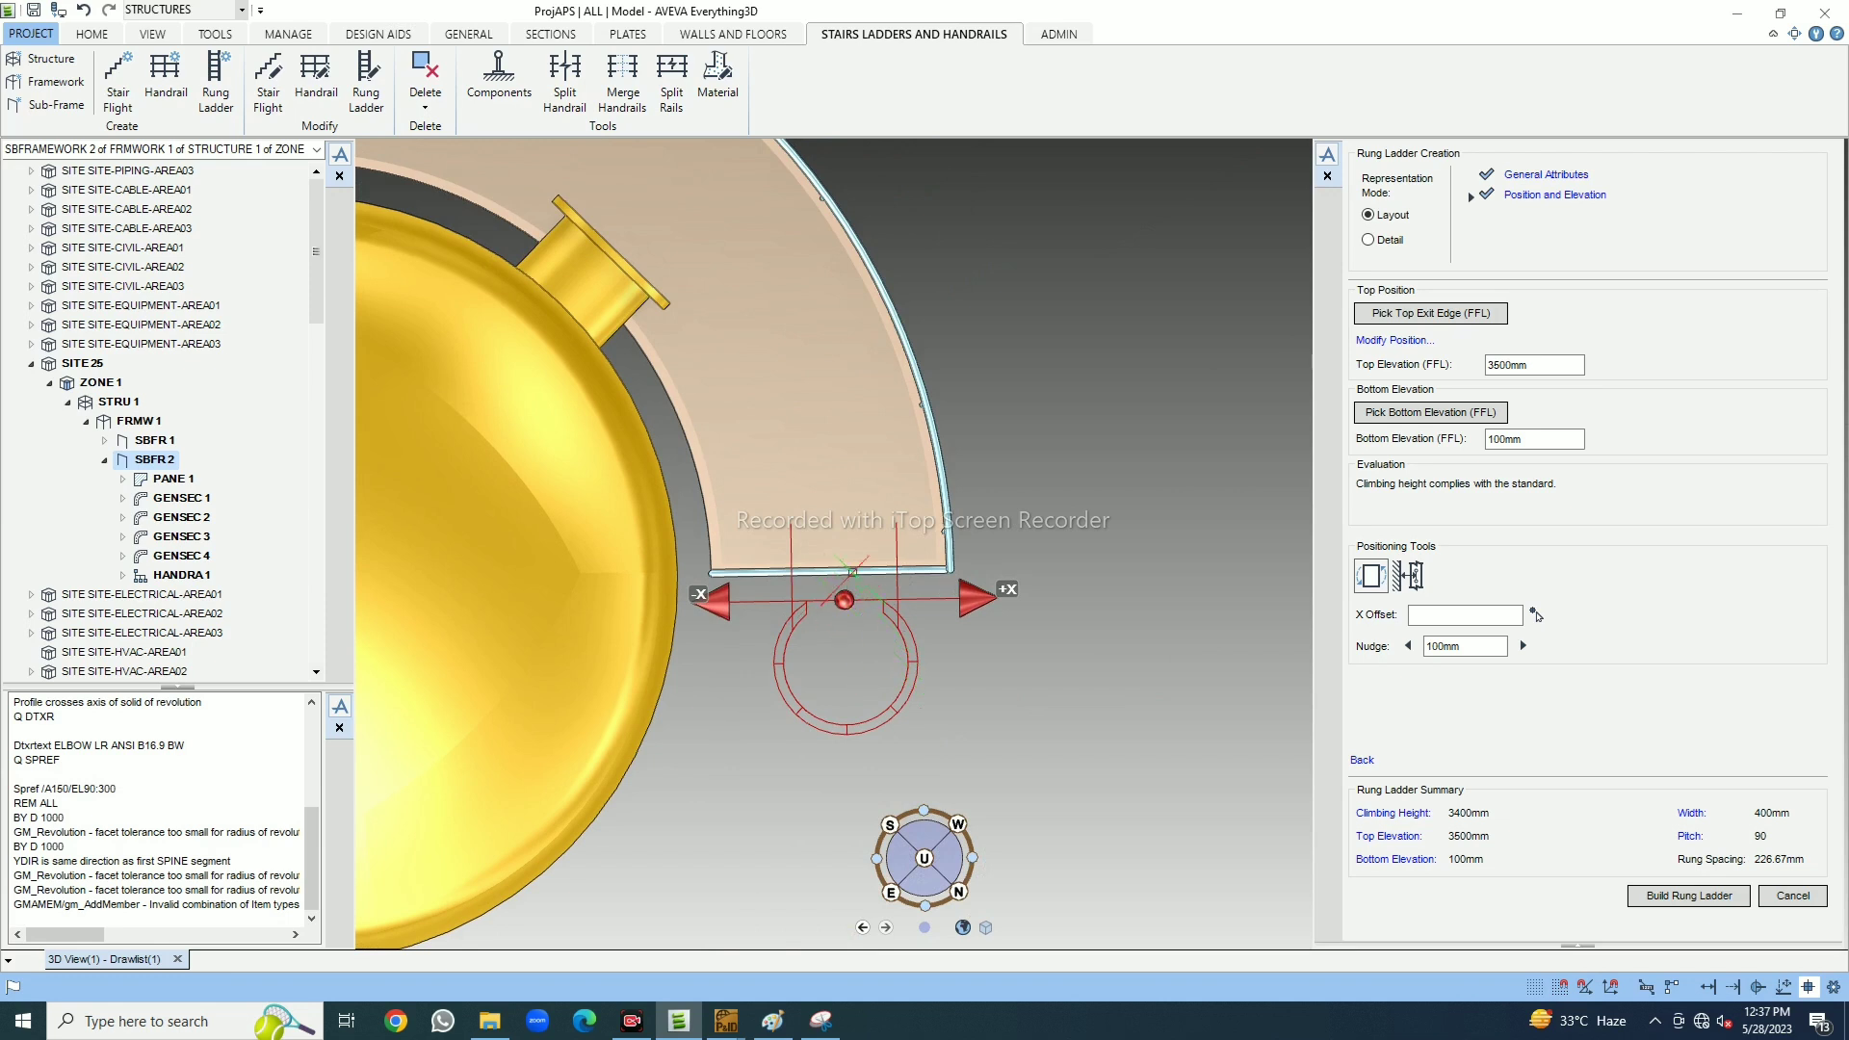
pyautogui.click(1688, 896)
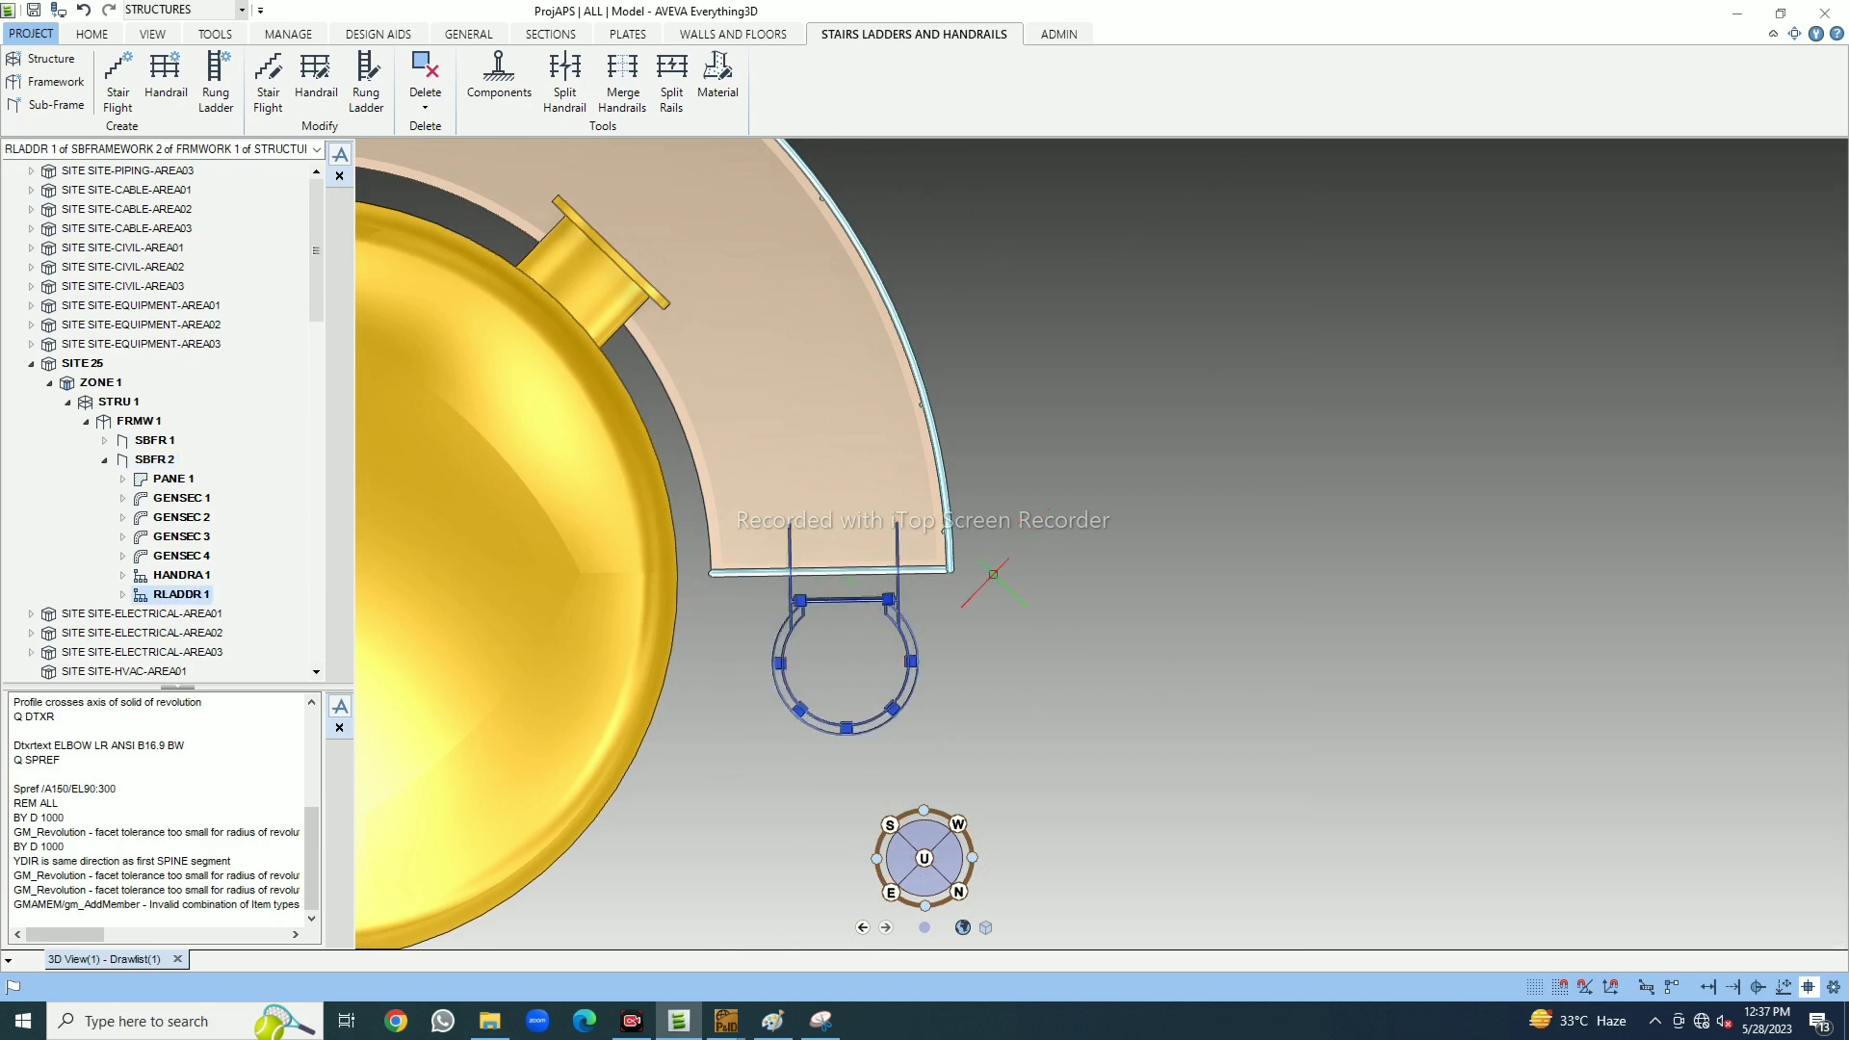
# View the caged ladder running down the vessel and select handrail HANDRA 1
pyautogui.moveTo(897, 643); pyautogui.dragTo(830, 527)
pyautogui.moveTo(829, 528); pyautogui.dragTo(603, 349, button='middle')
pyautogui.moveTo(603, 350); pyautogui.dragTo(907, 570)
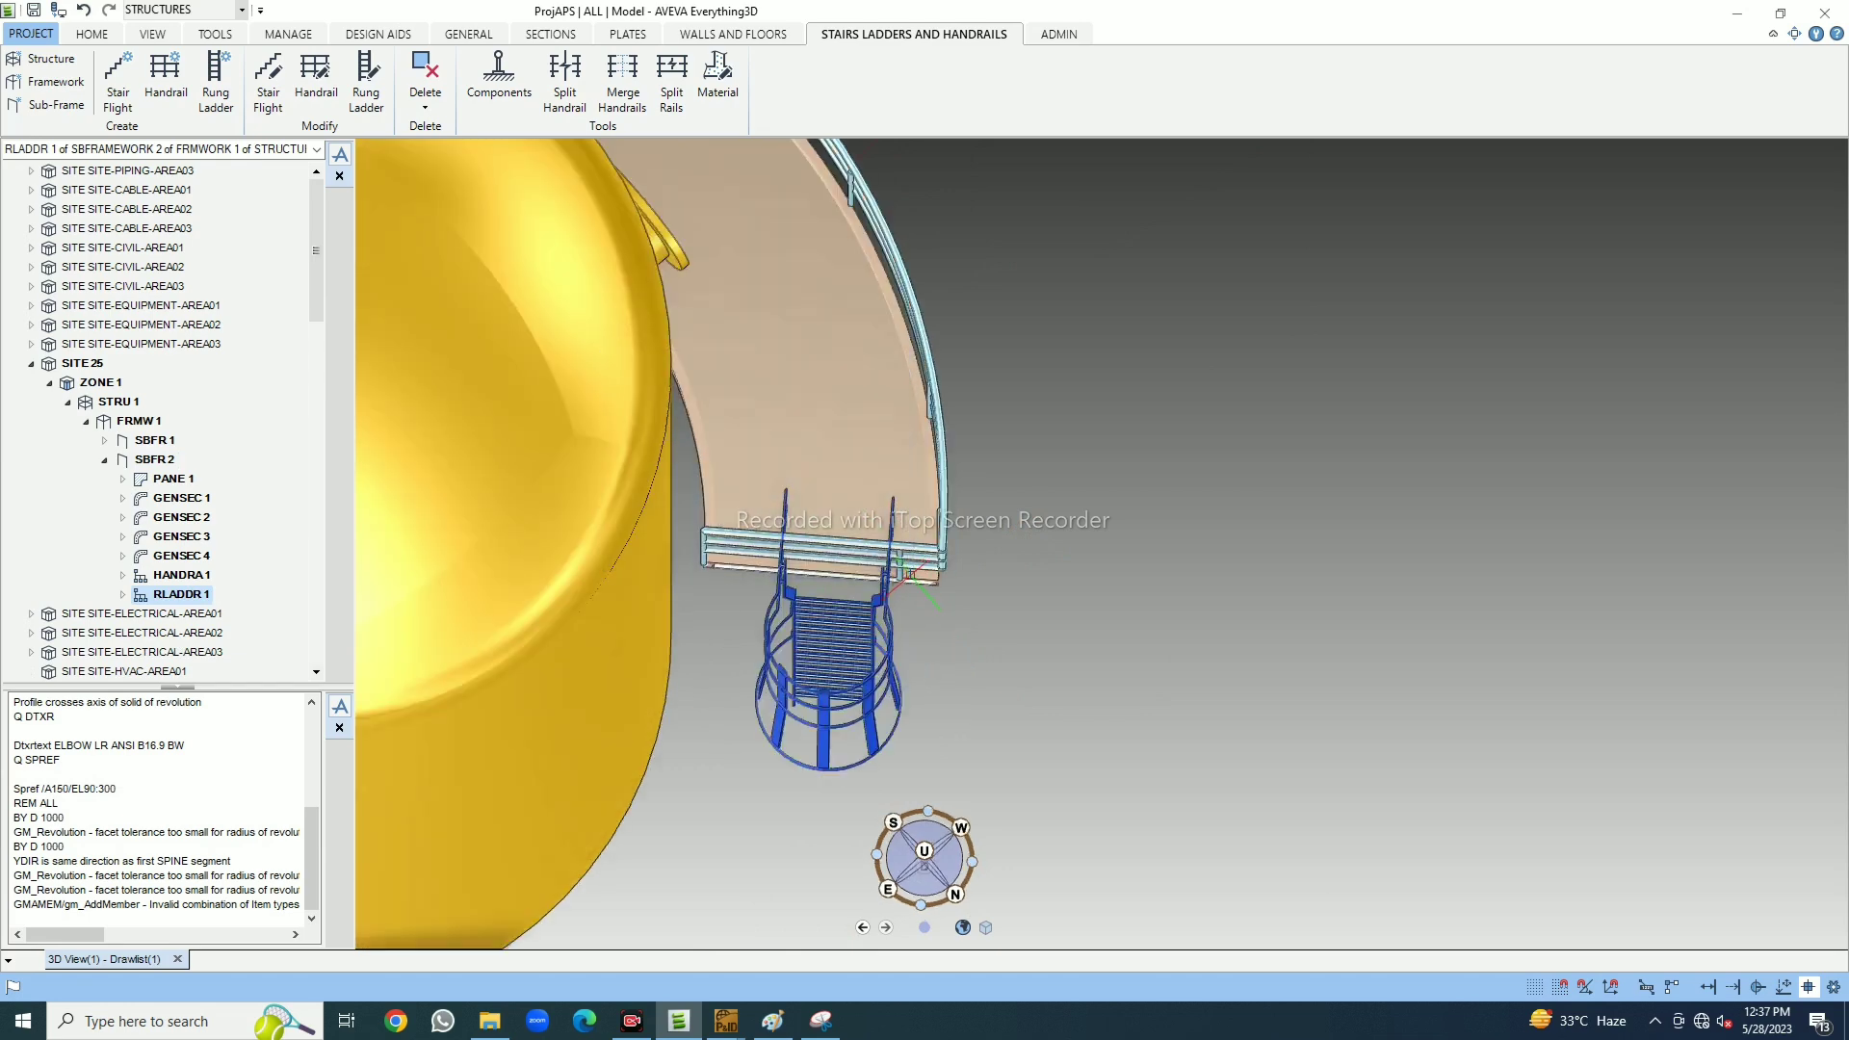
pyautogui.moveTo(909, 575); pyautogui.dragTo(786, 424, button='middle')
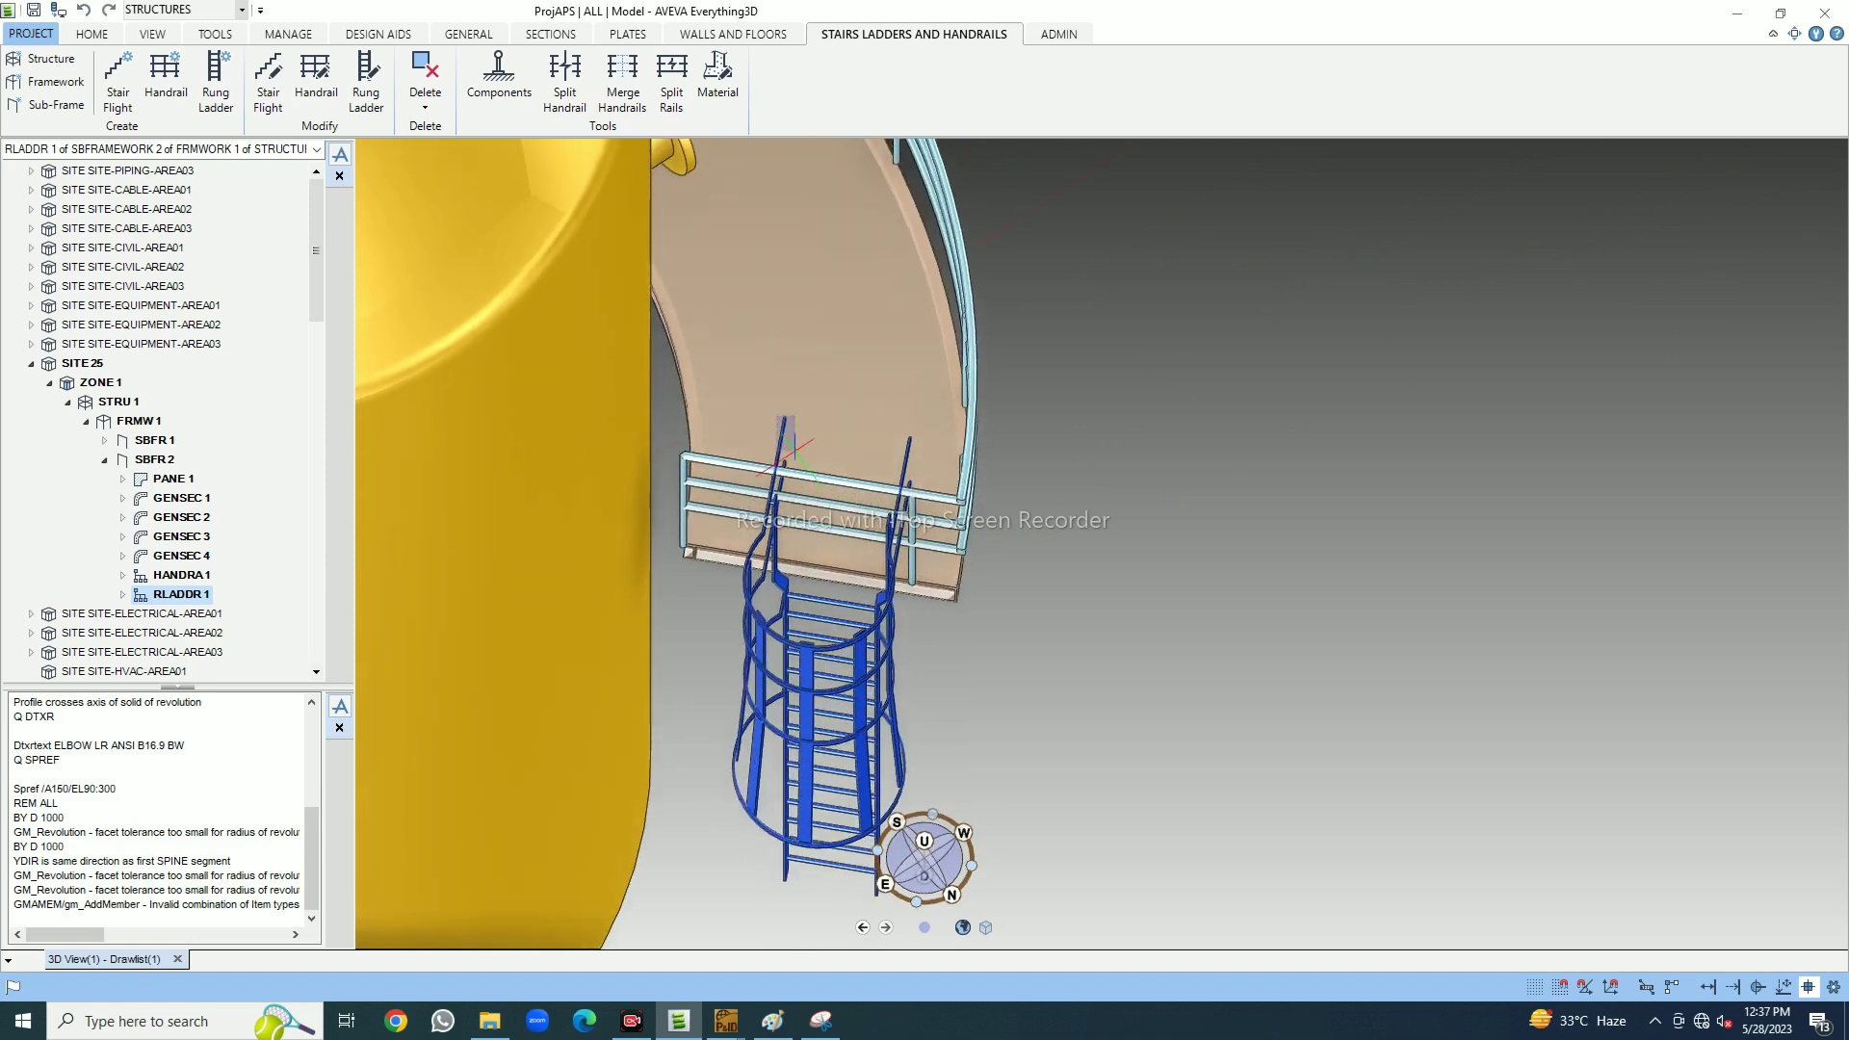
pyautogui.scroll(3, 786, 470)
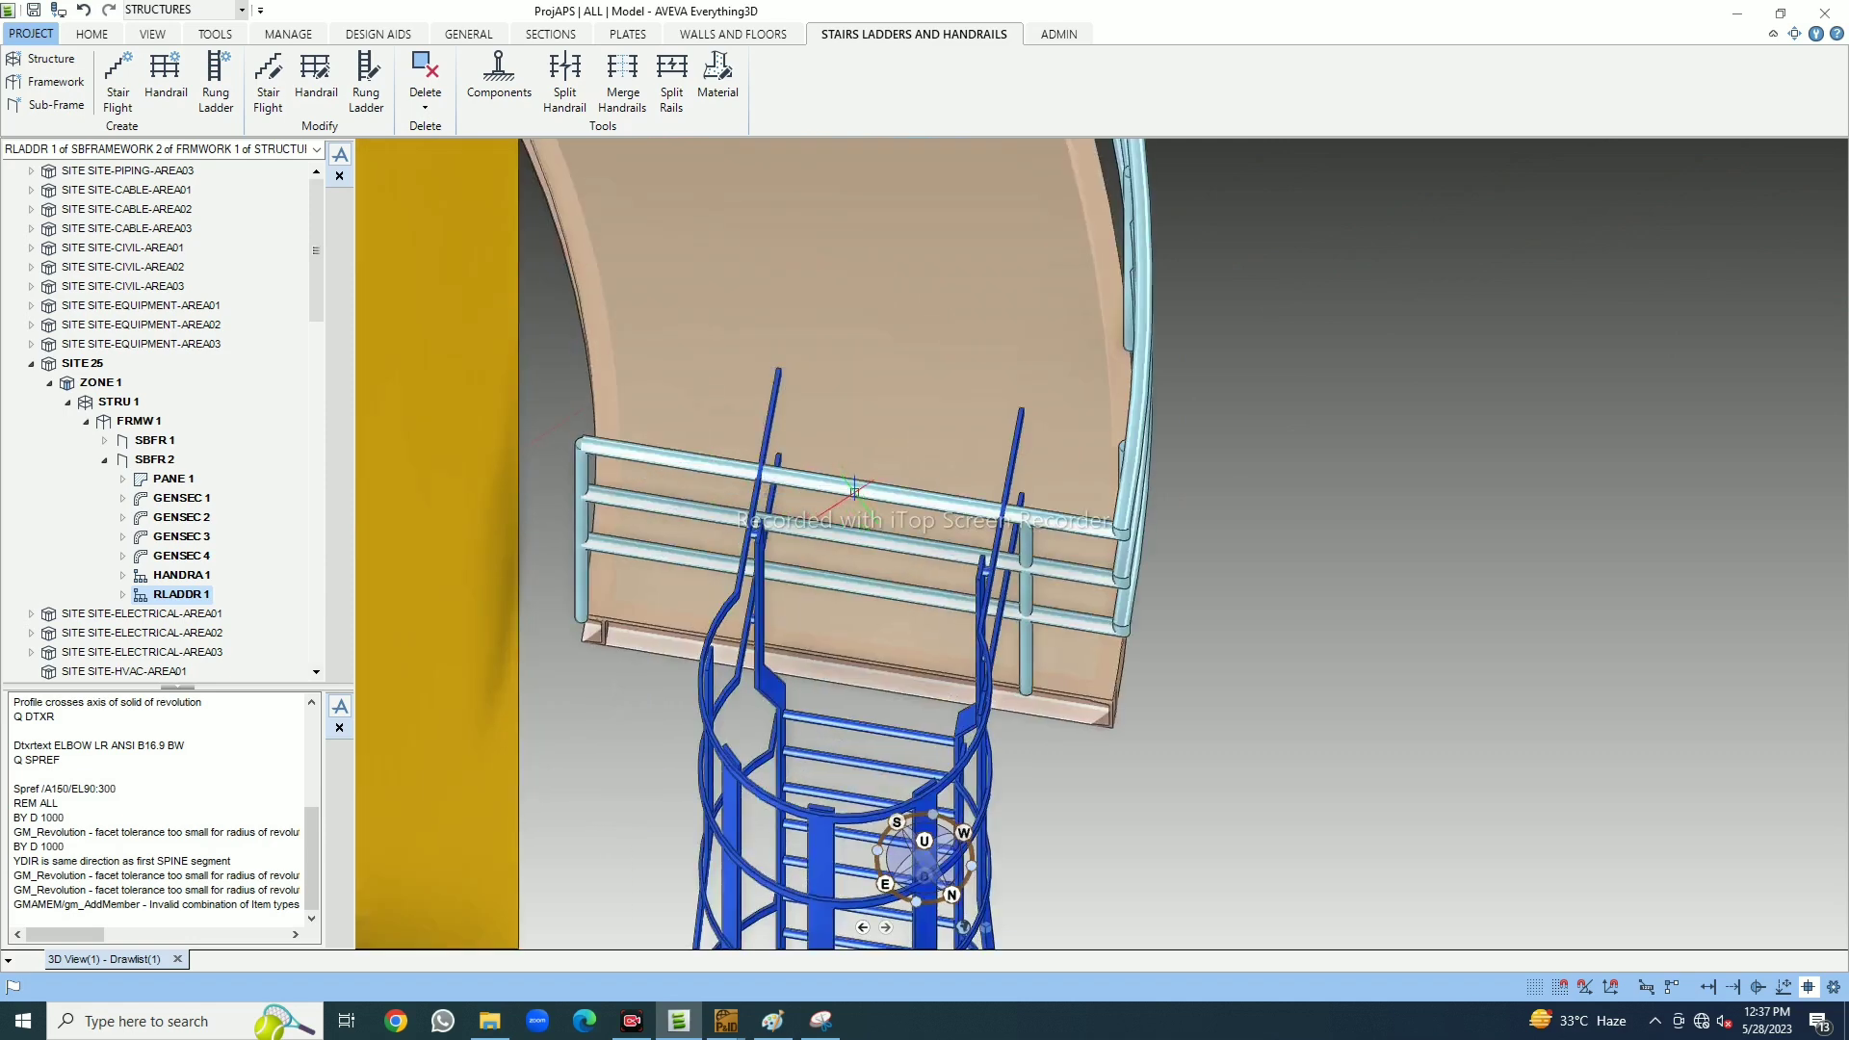
pyautogui.click(854, 491)
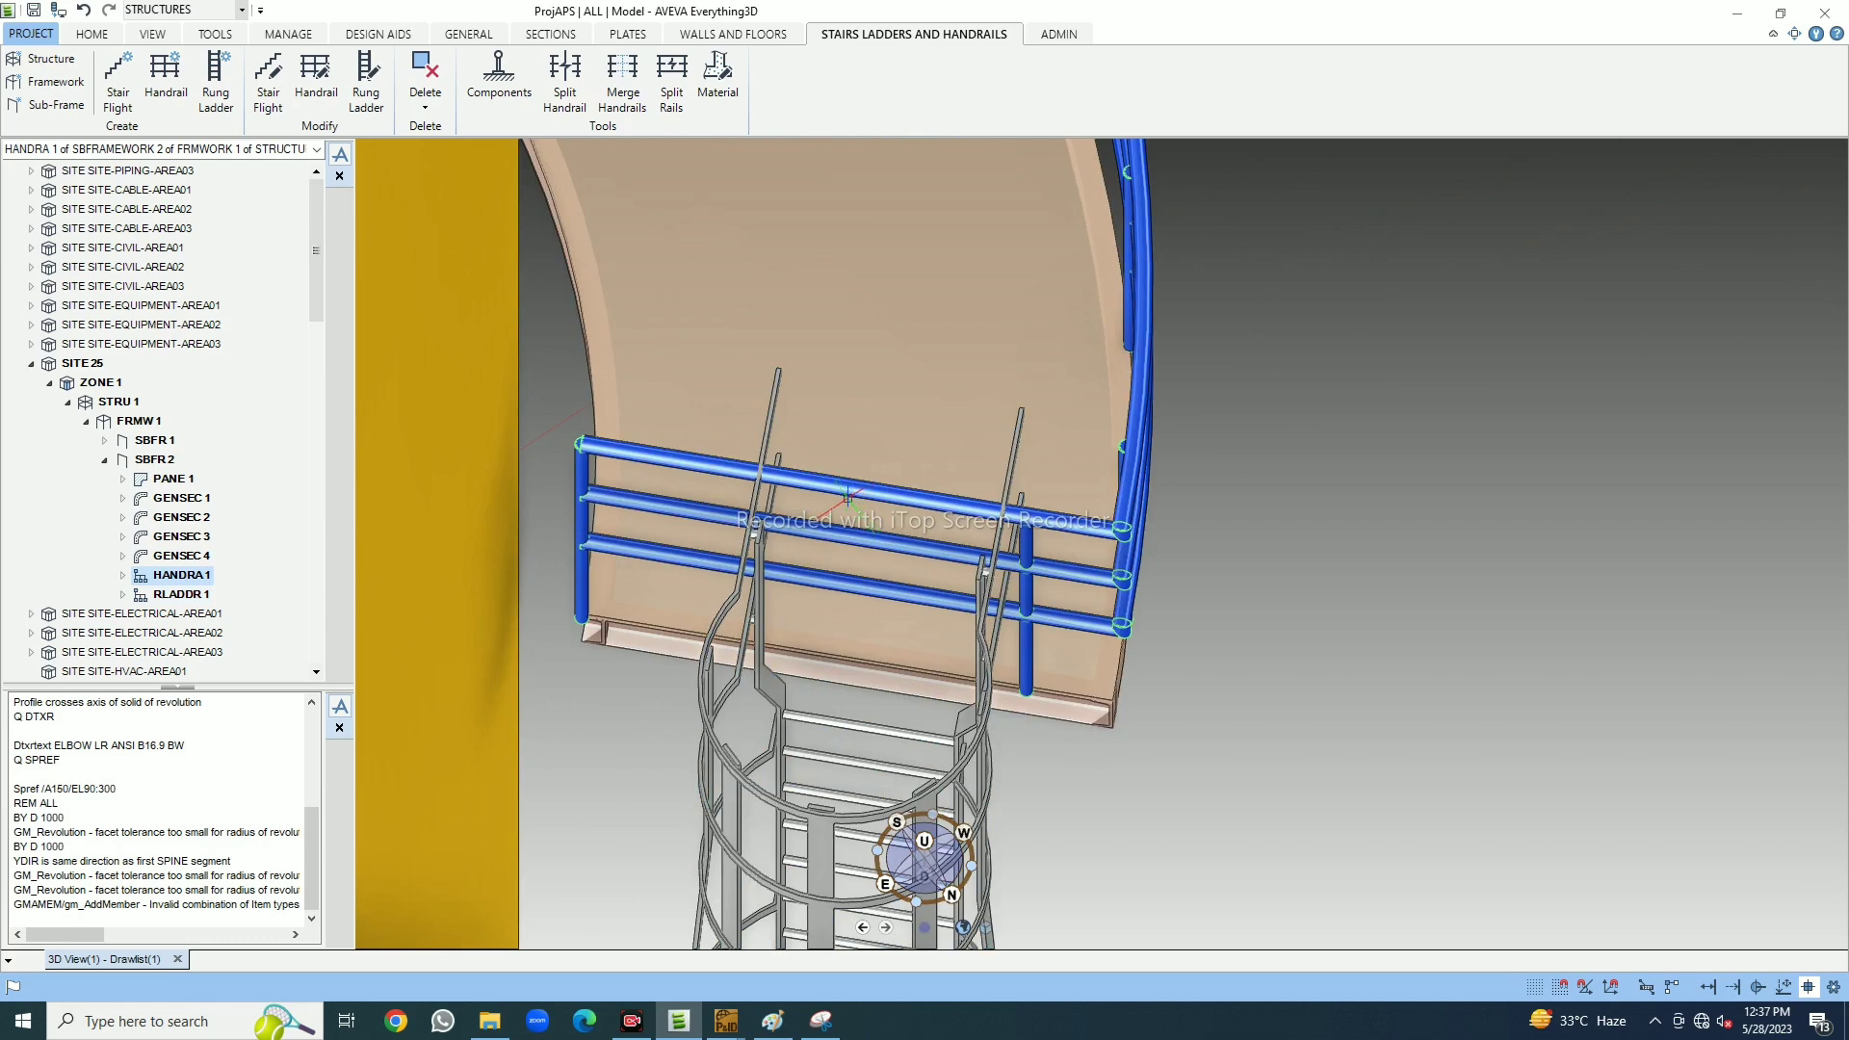
# Modify the handrail, dismissing the orientation error, and add a gate opening where the ladder arrives
pyautogui.click(322, 106)
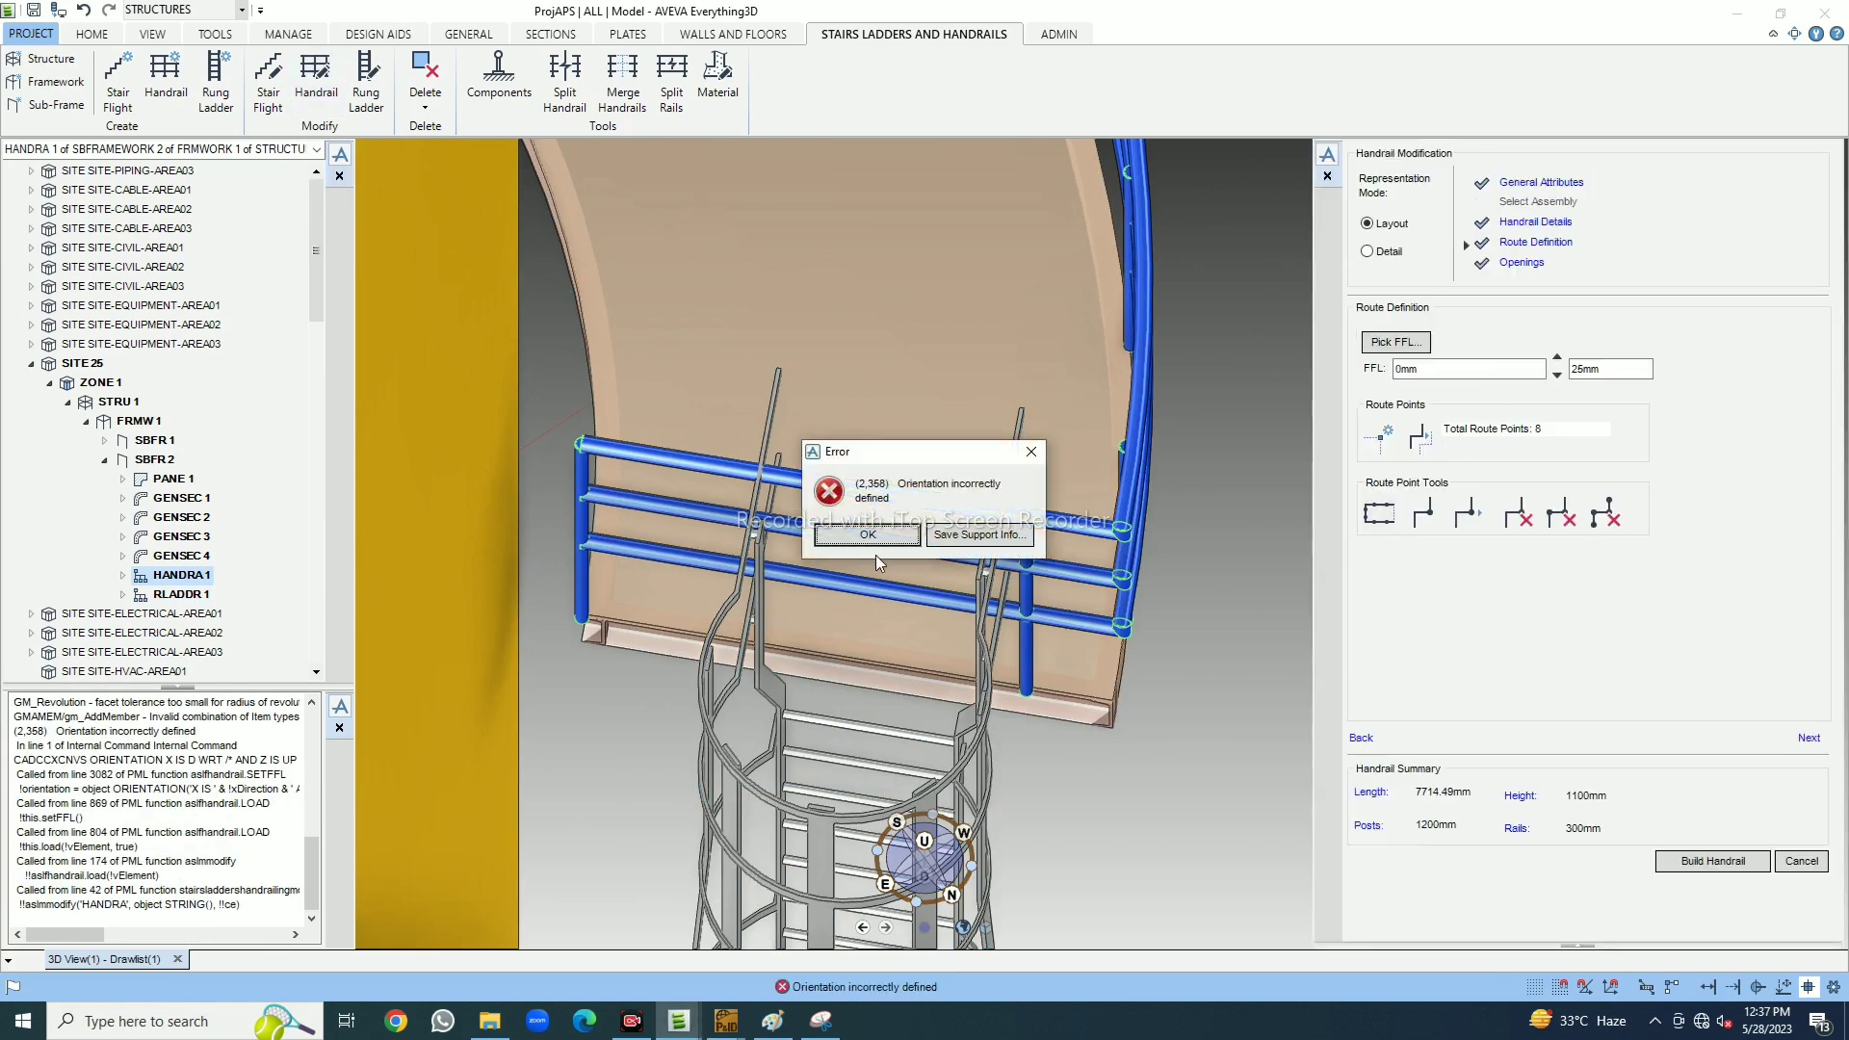
pyautogui.click(867, 536)
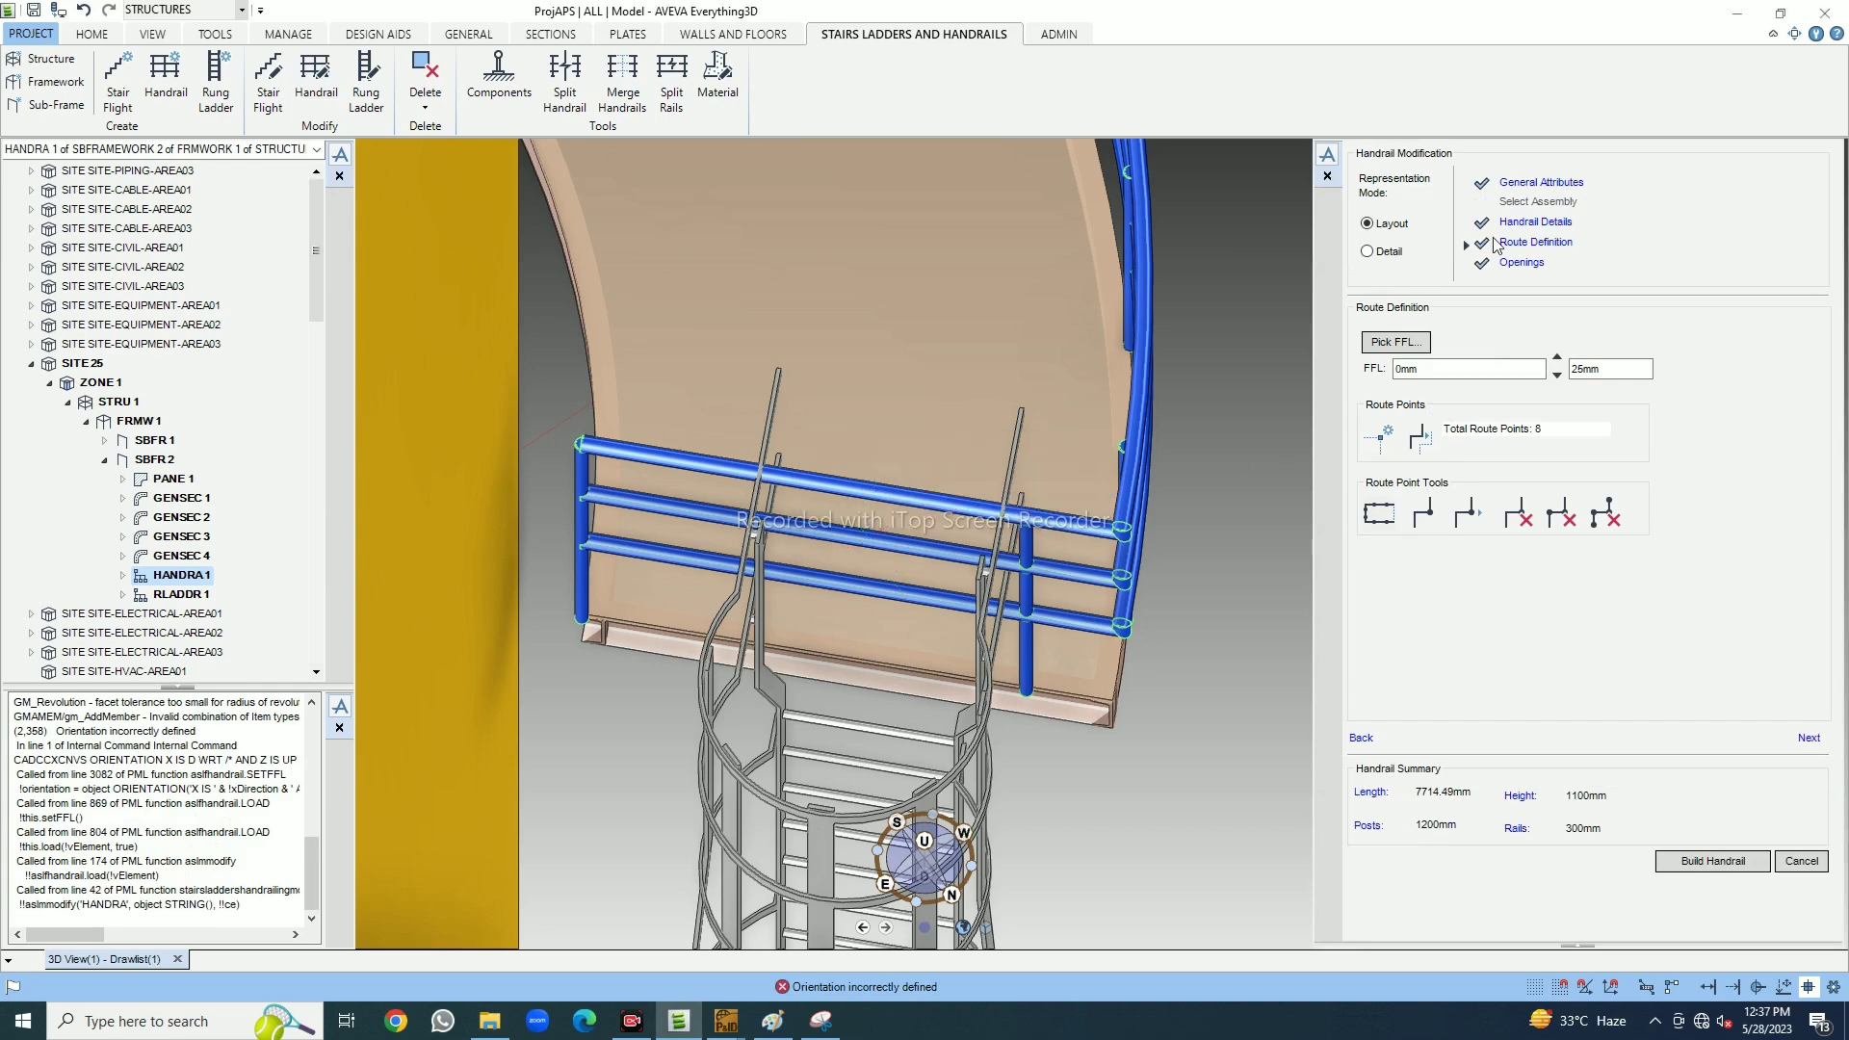
pyautogui.click(1528, 265)
pyautogui.click(1810, 335)
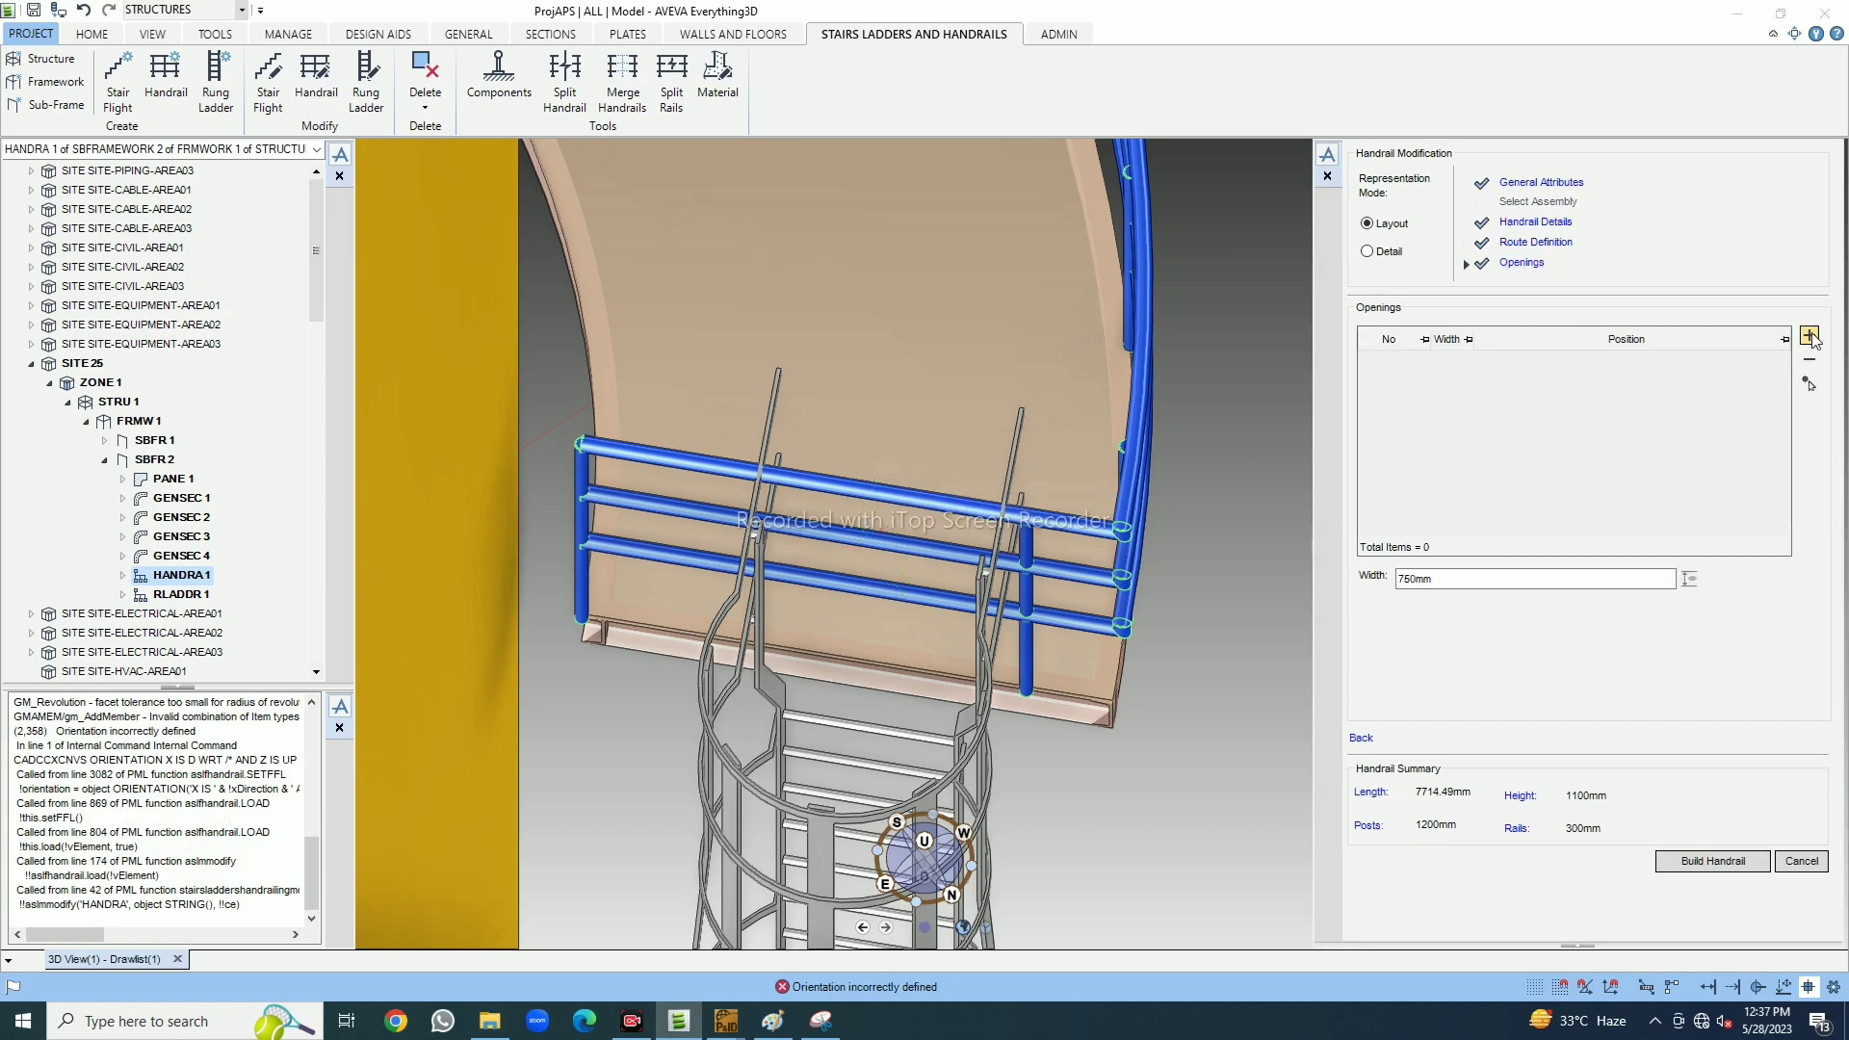
pyautogui.click(868, 728)
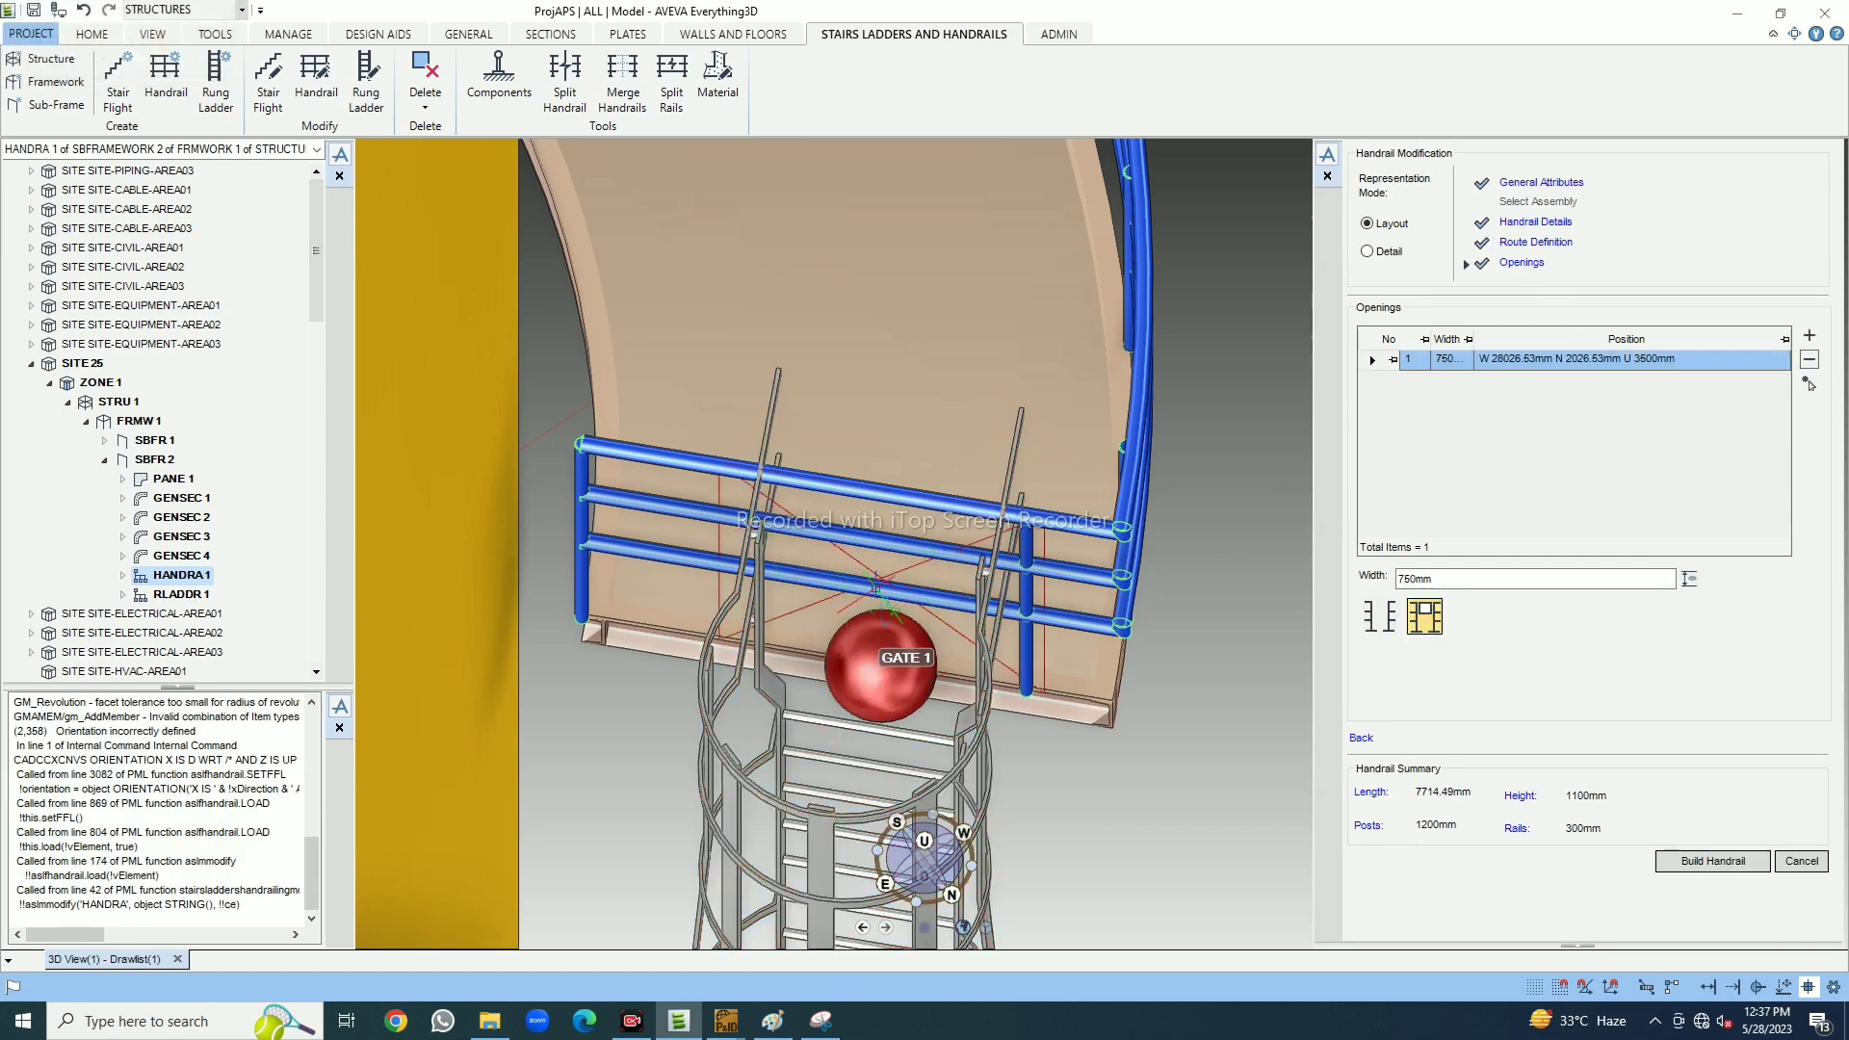
pyautogui.moveTo(855, 607); pyautogui.dragTo(879, 682, button='middle')
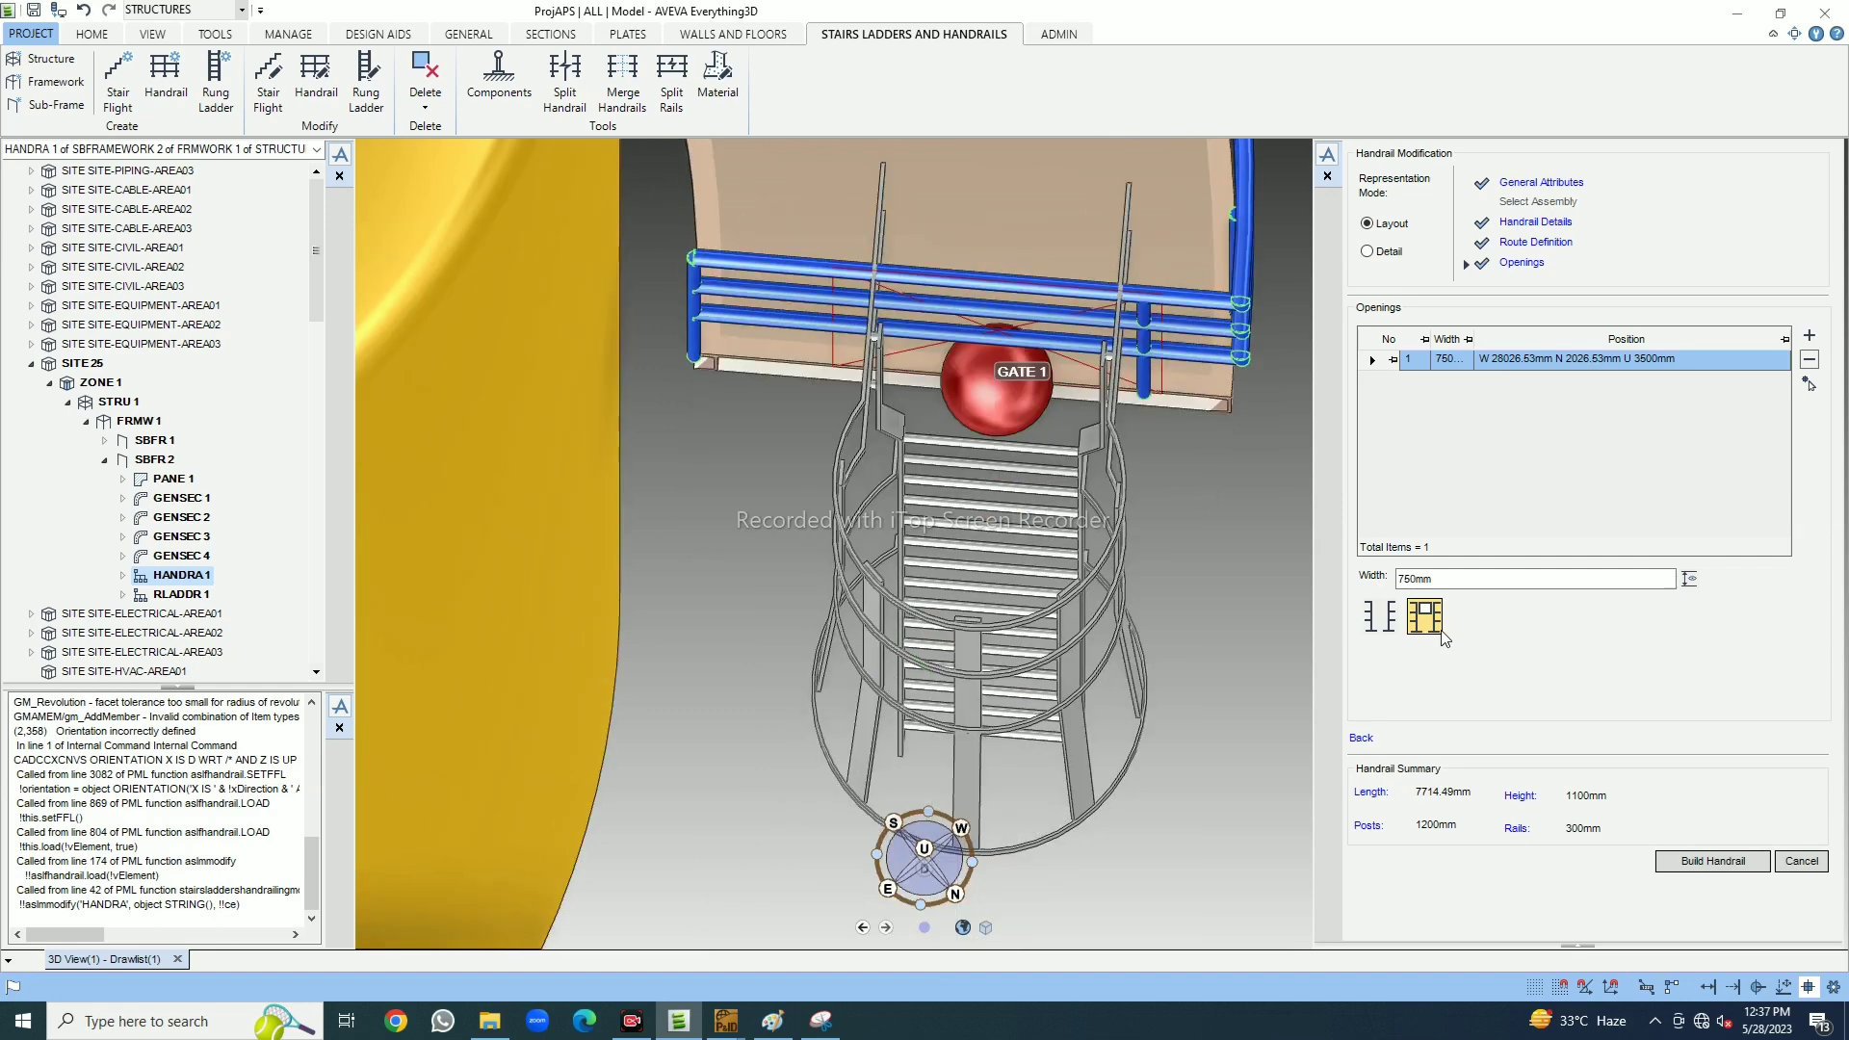
# Switch the opening to the other style, set its width to 650mm, and rebuild the handrail
pyautogui.click(1381, 617)
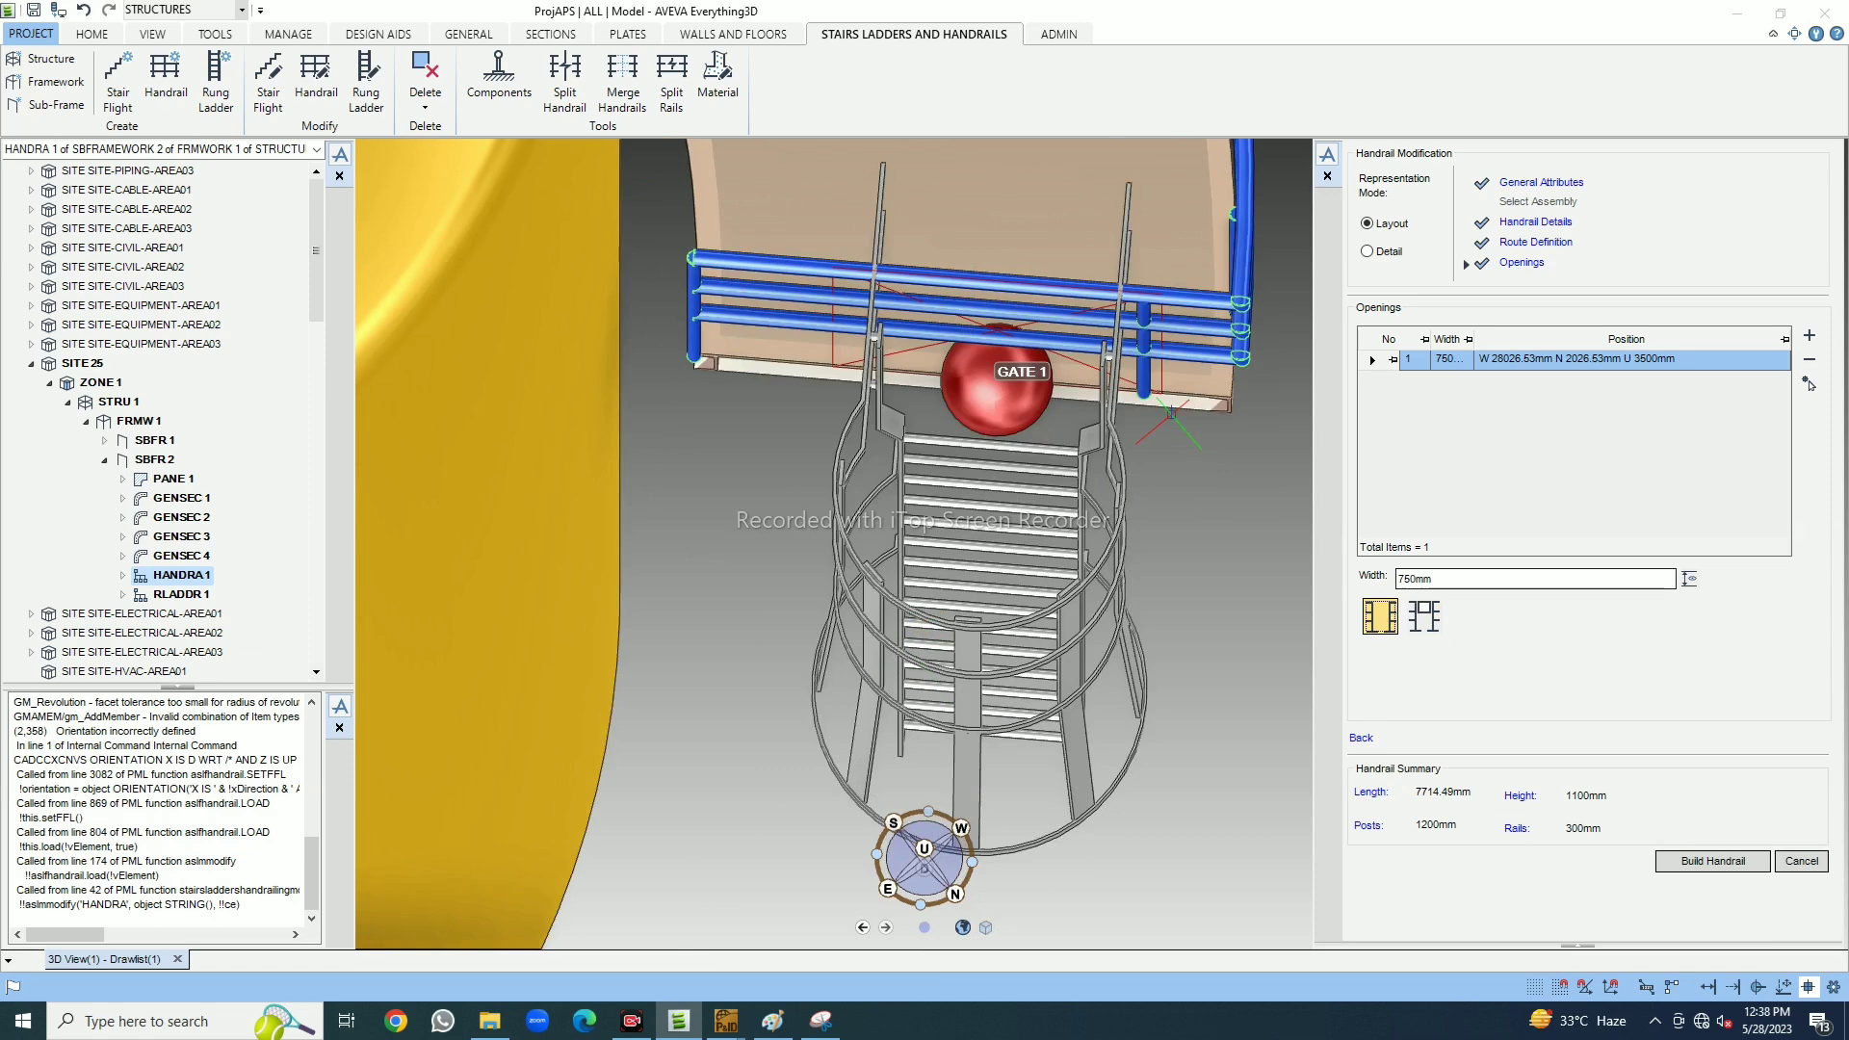
pyautogui.doubleClick(1436, 574)
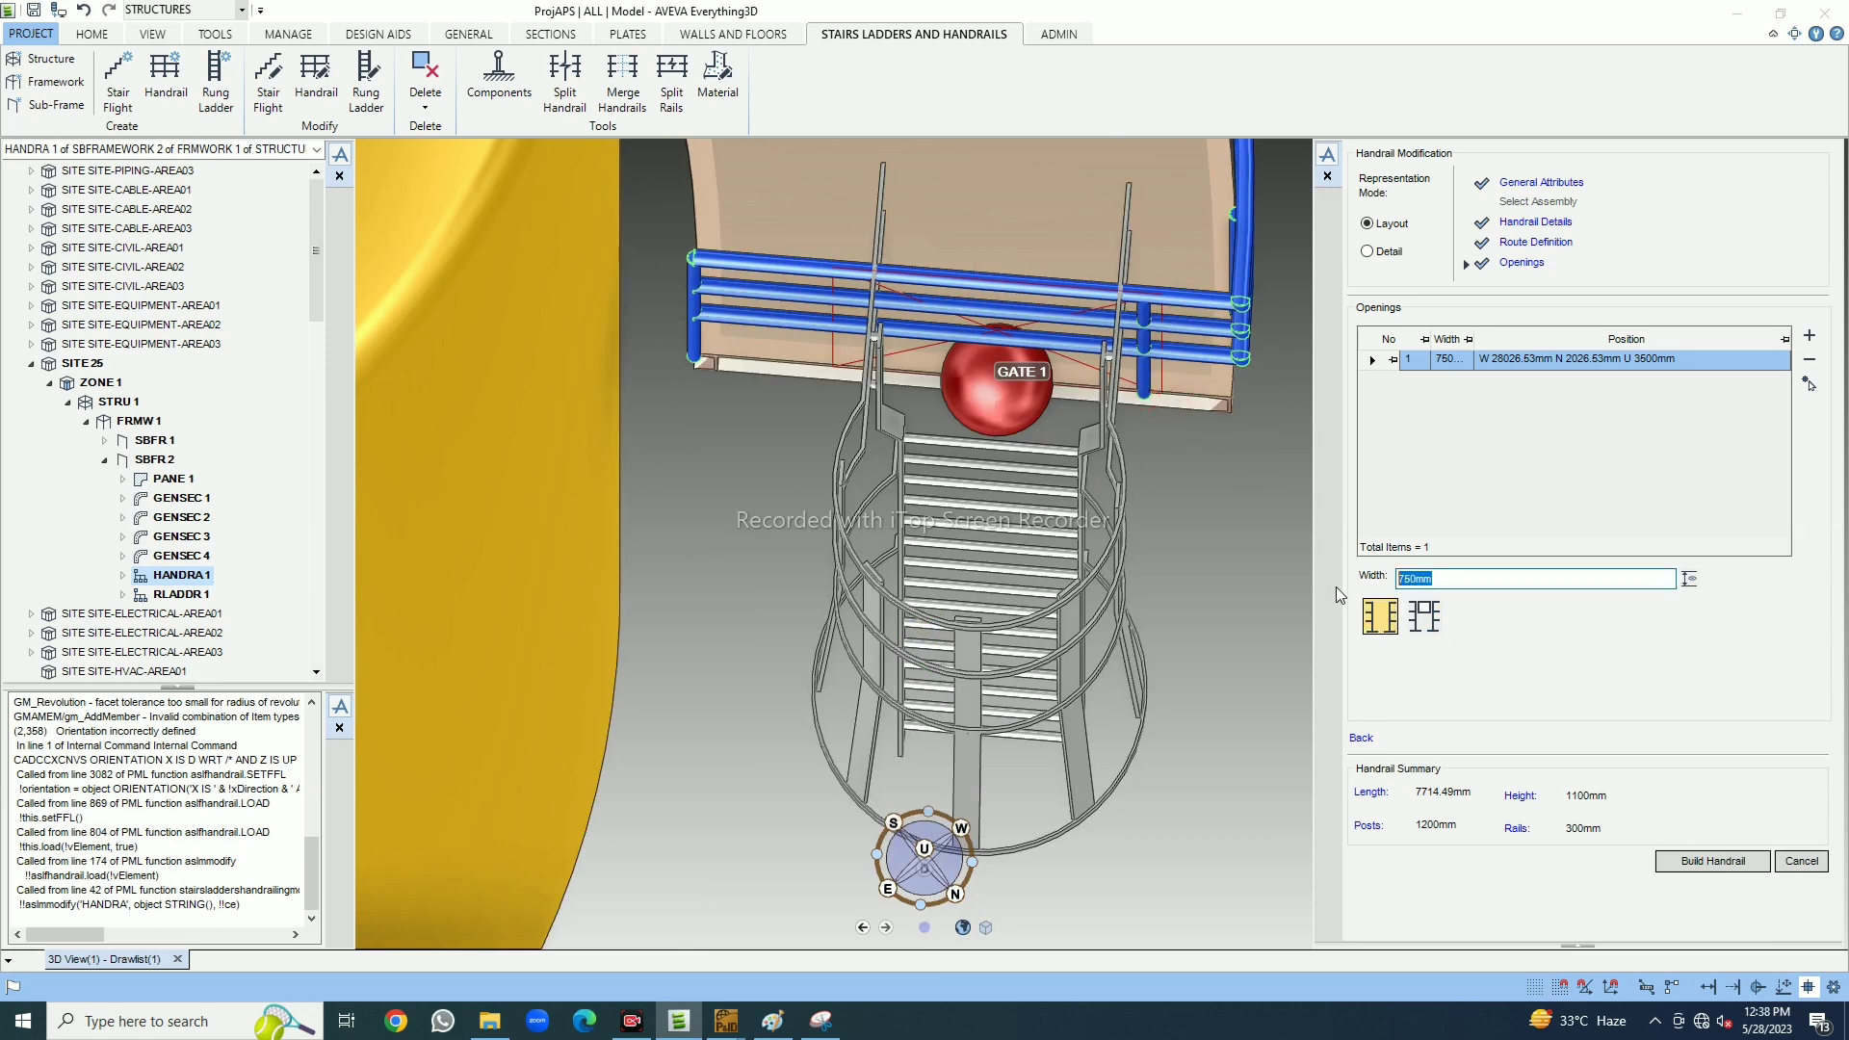
pyautogui.write('65')
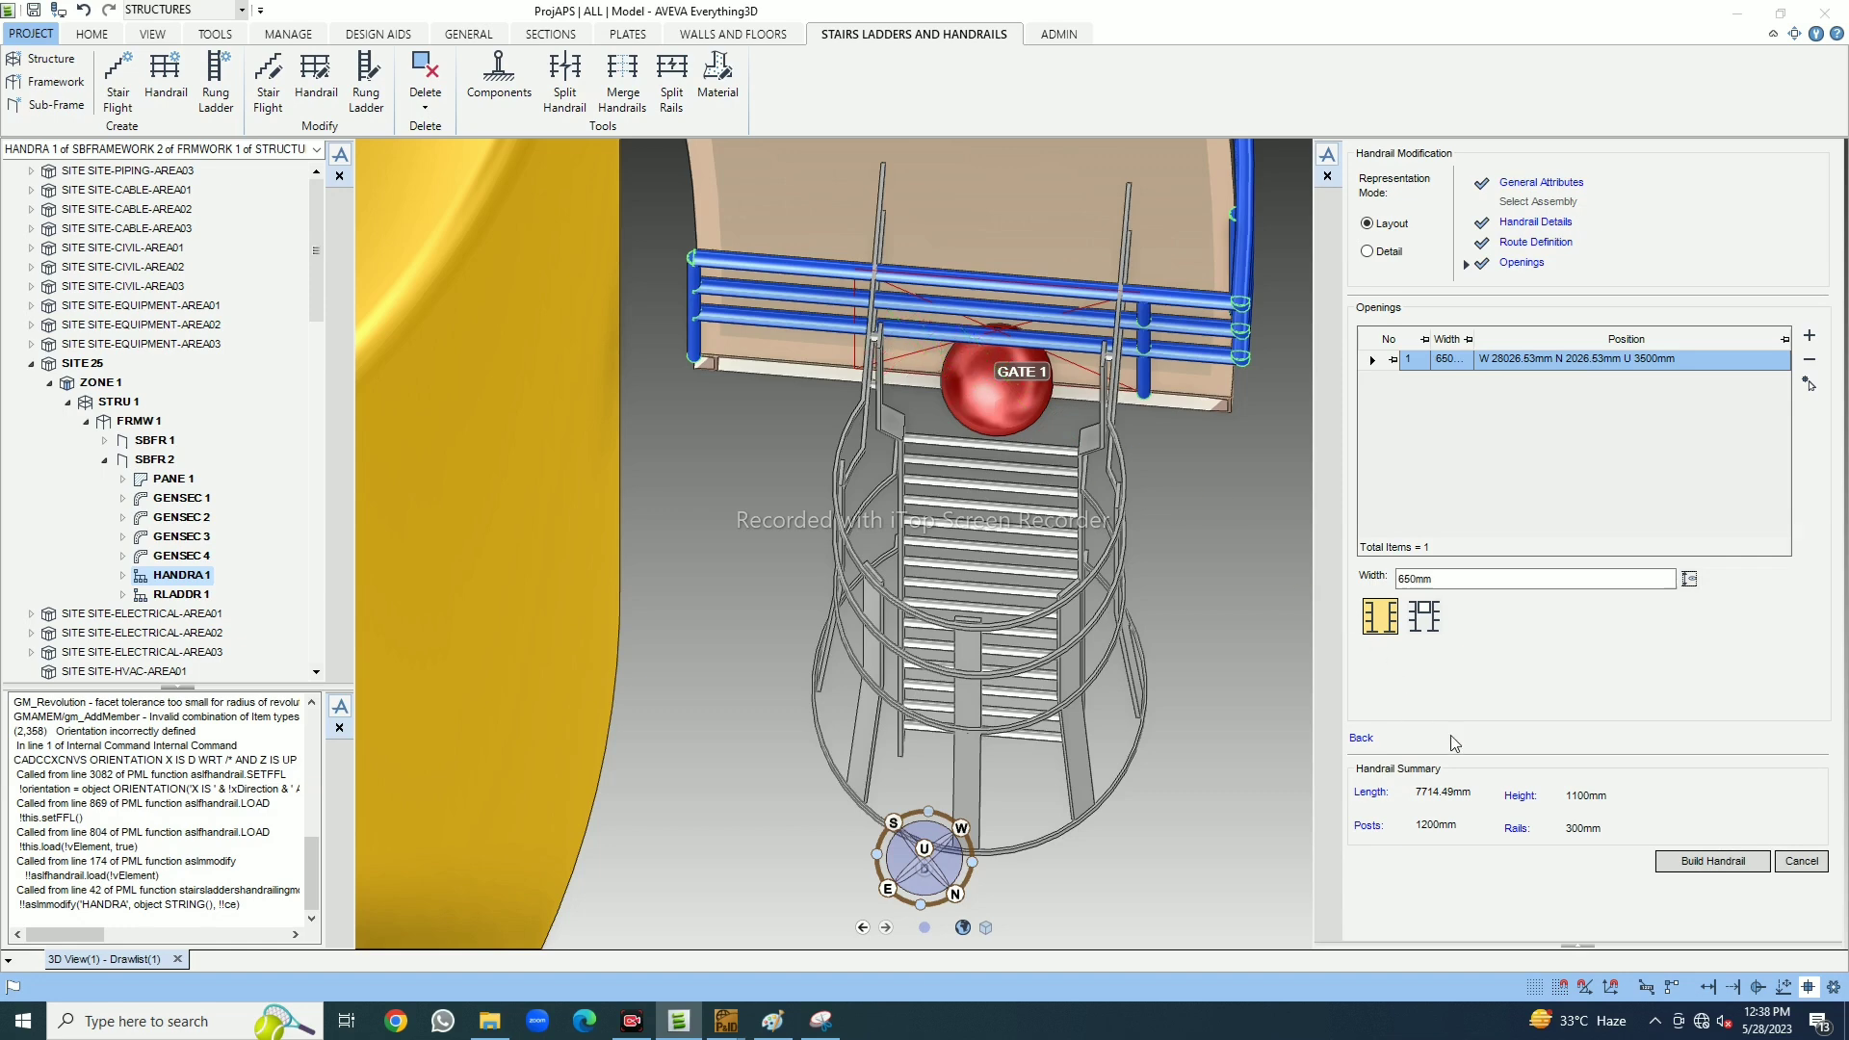
pyautogui.click(1710, 862)
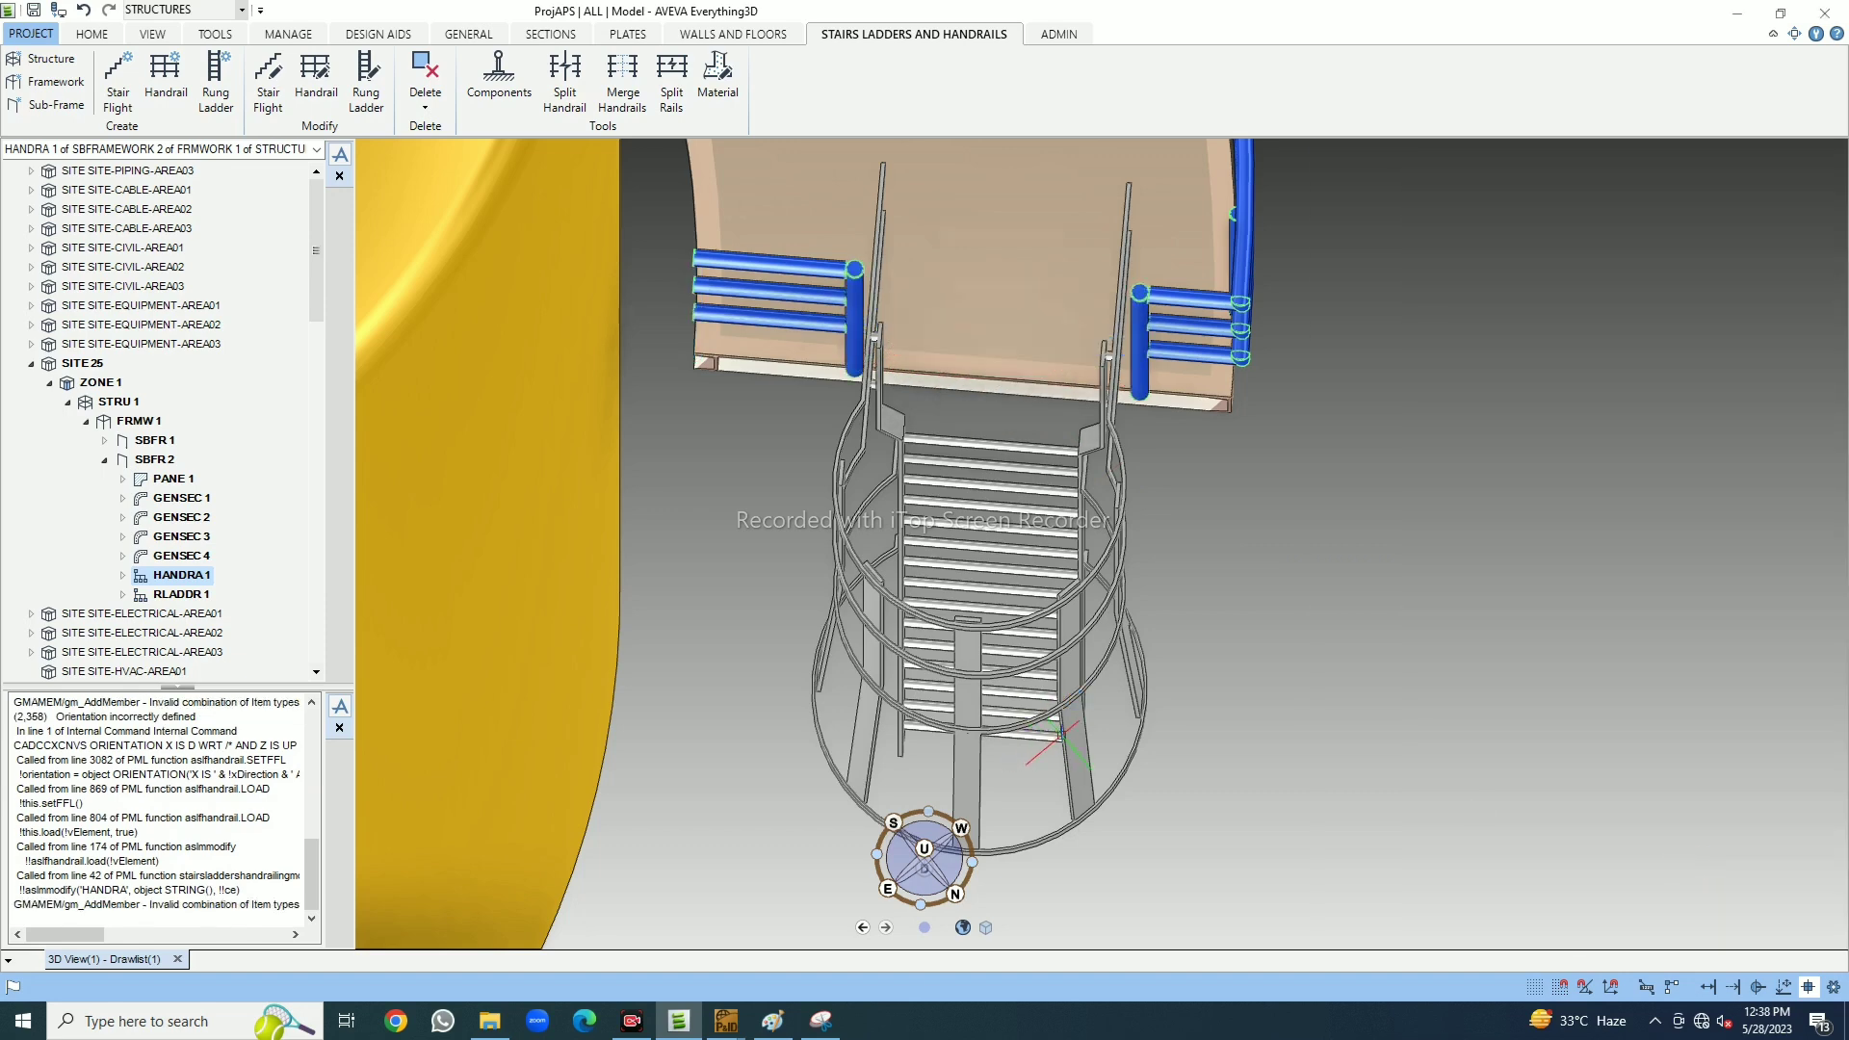
pyautogui.scroll(-2, 1061, 736)
pyautogui.moveTo(1077, 683); pyautogui.dragTo(932, 560, button='middle')
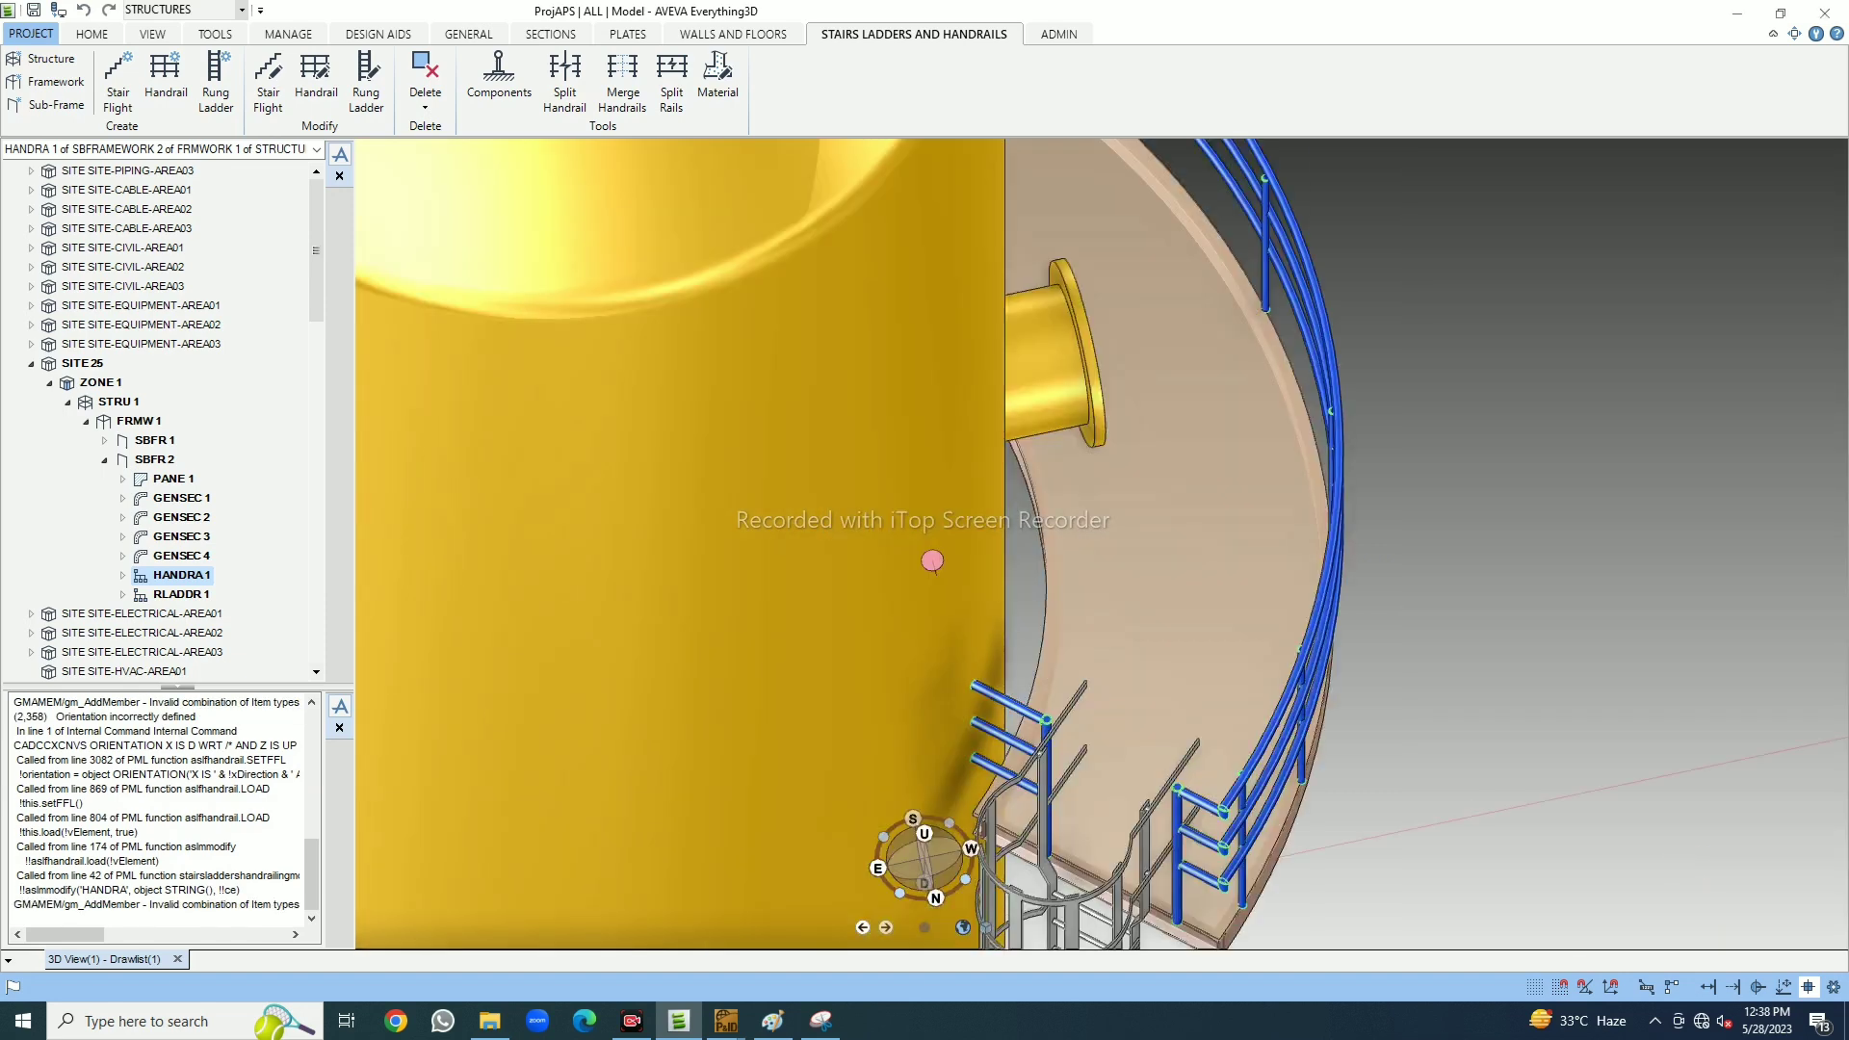
pyautogui.scroll(-5, 932, 561)
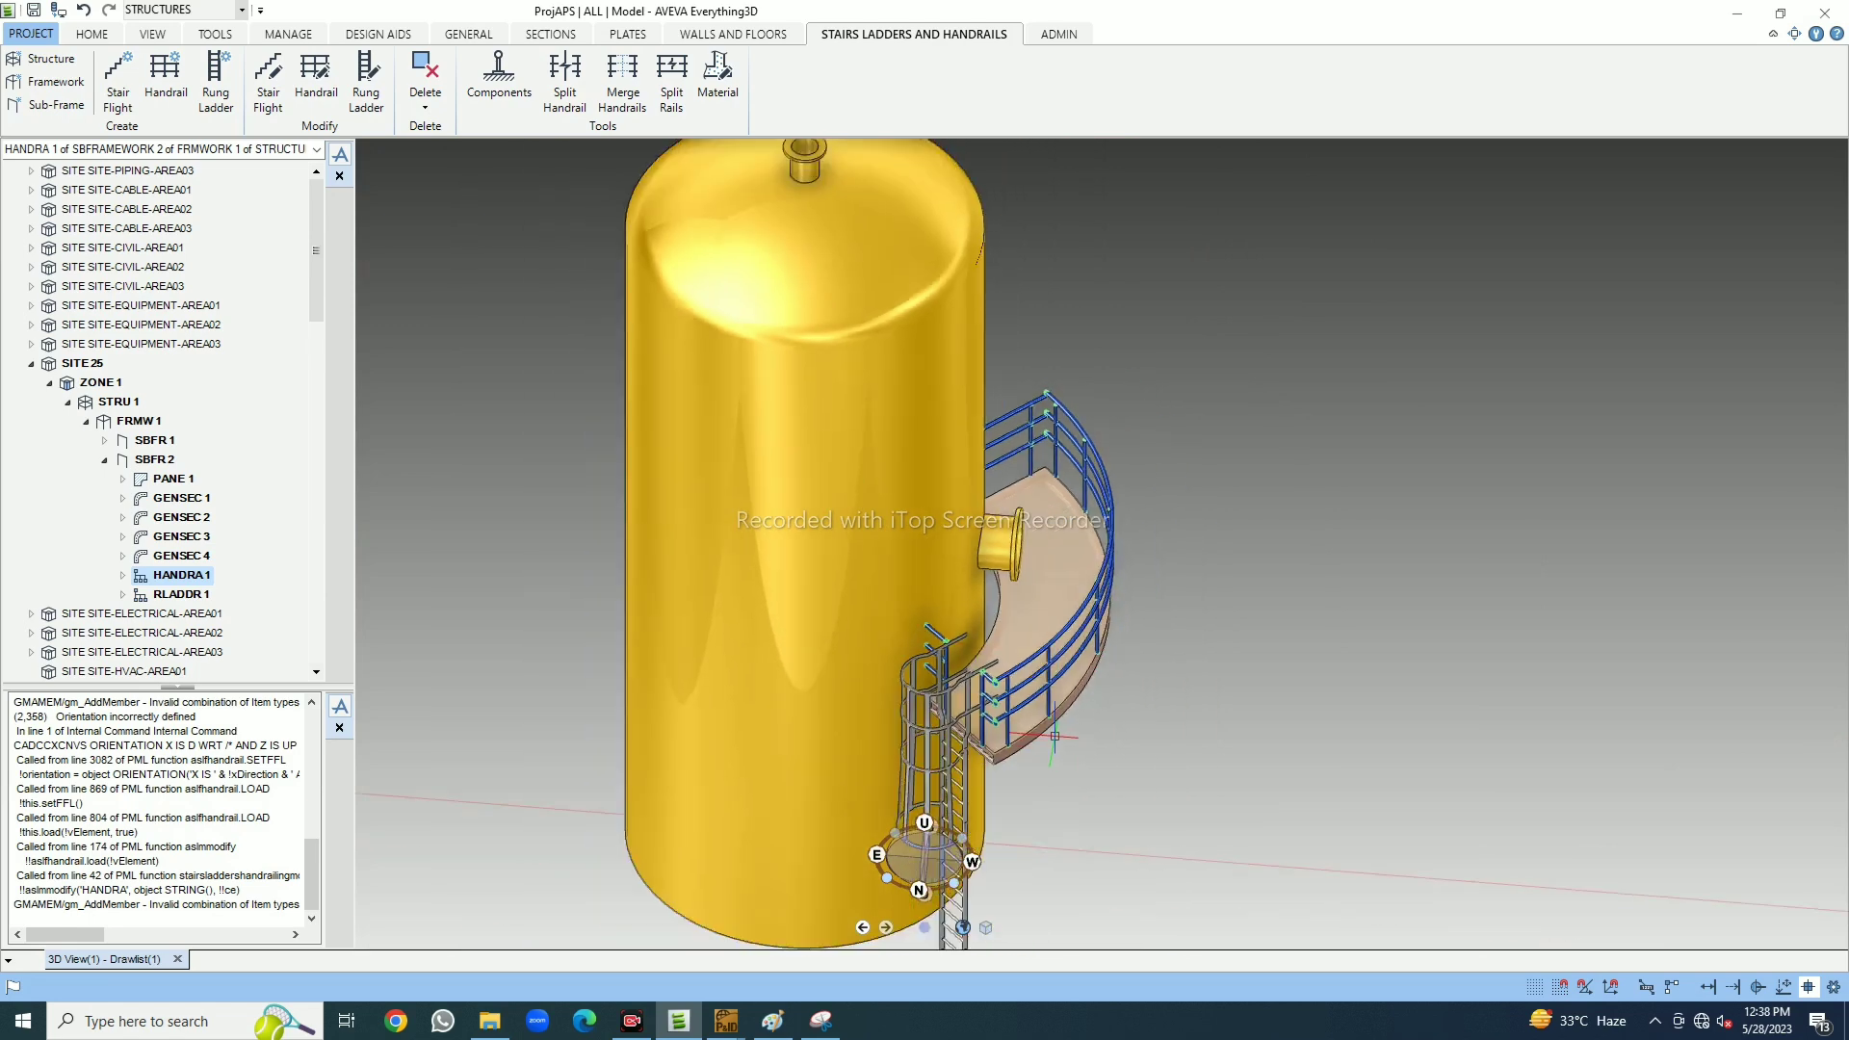
pyautogui.scroll(2, 1055, 737)
pyautogui.moveTo(1012, 696); pyautogui.dragTo(893, 607, button='middle')
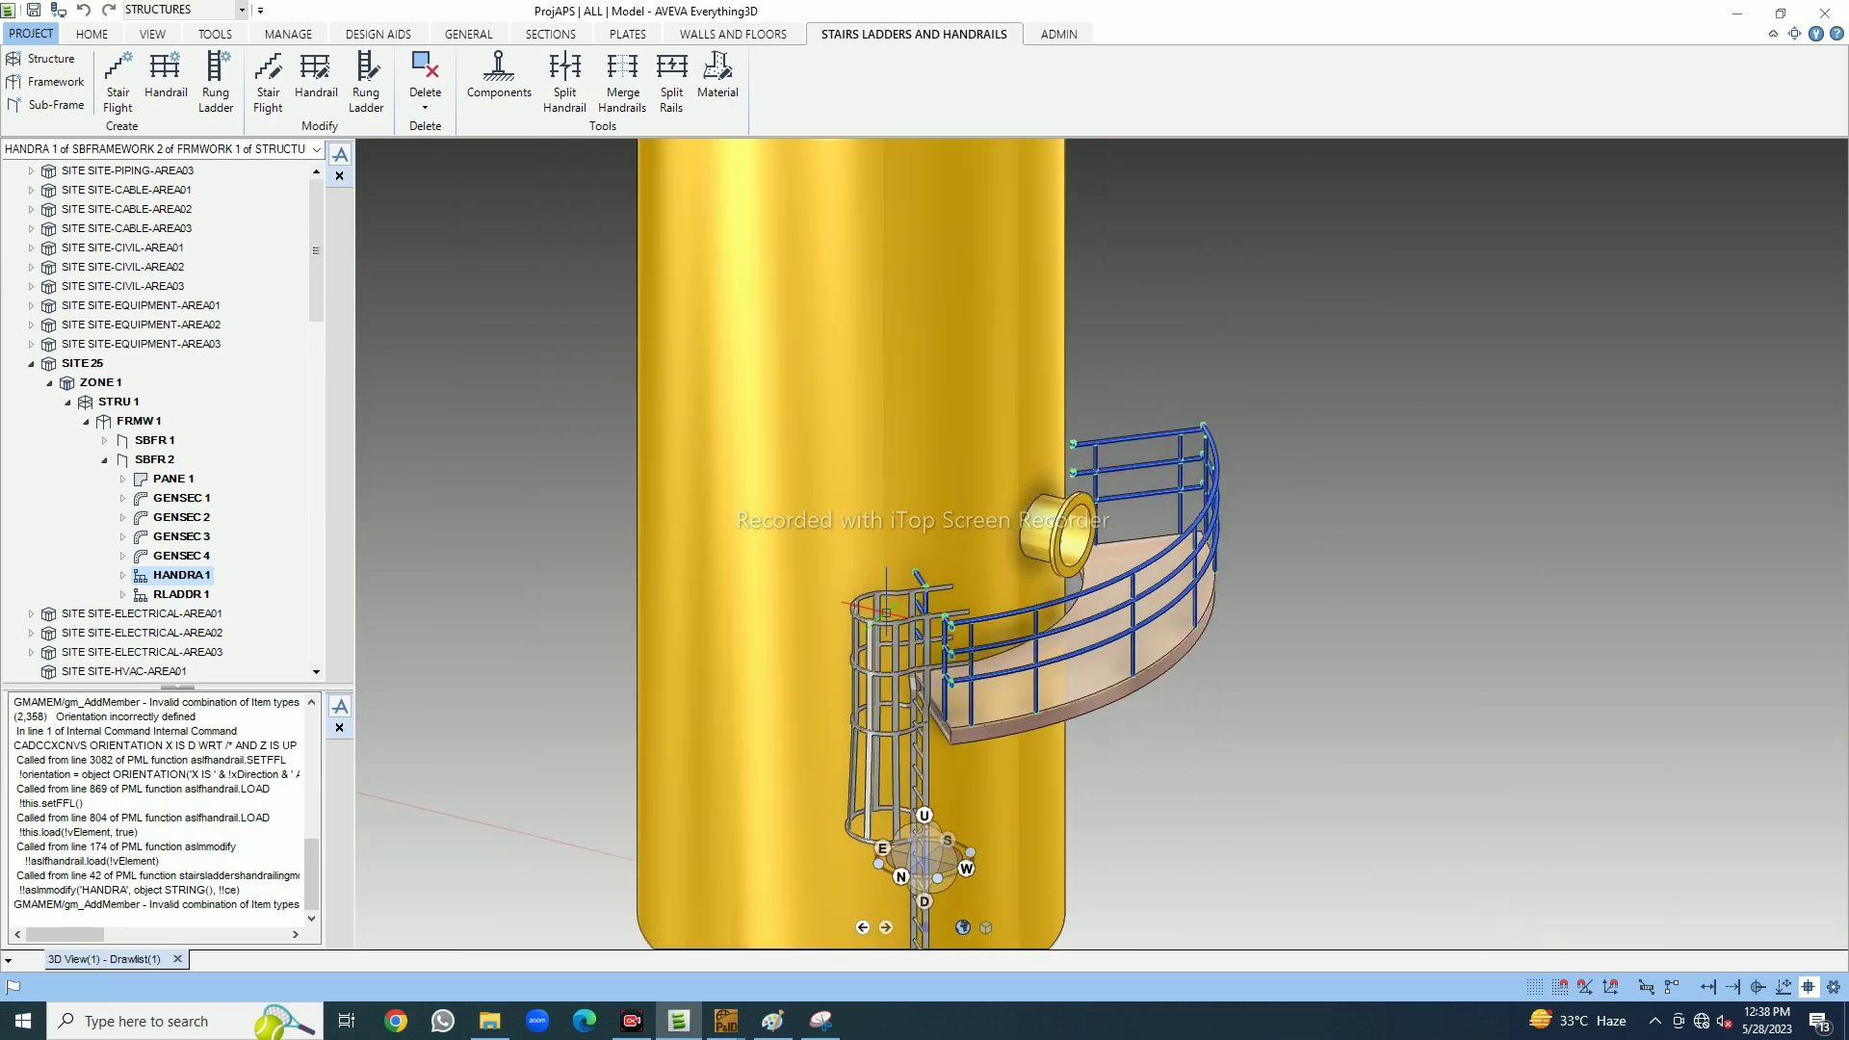
pyautogui.moveTo(888, 607); pyautogui.dragTo(807, 541)
pyautogui.scroll(-1, 782, 506)
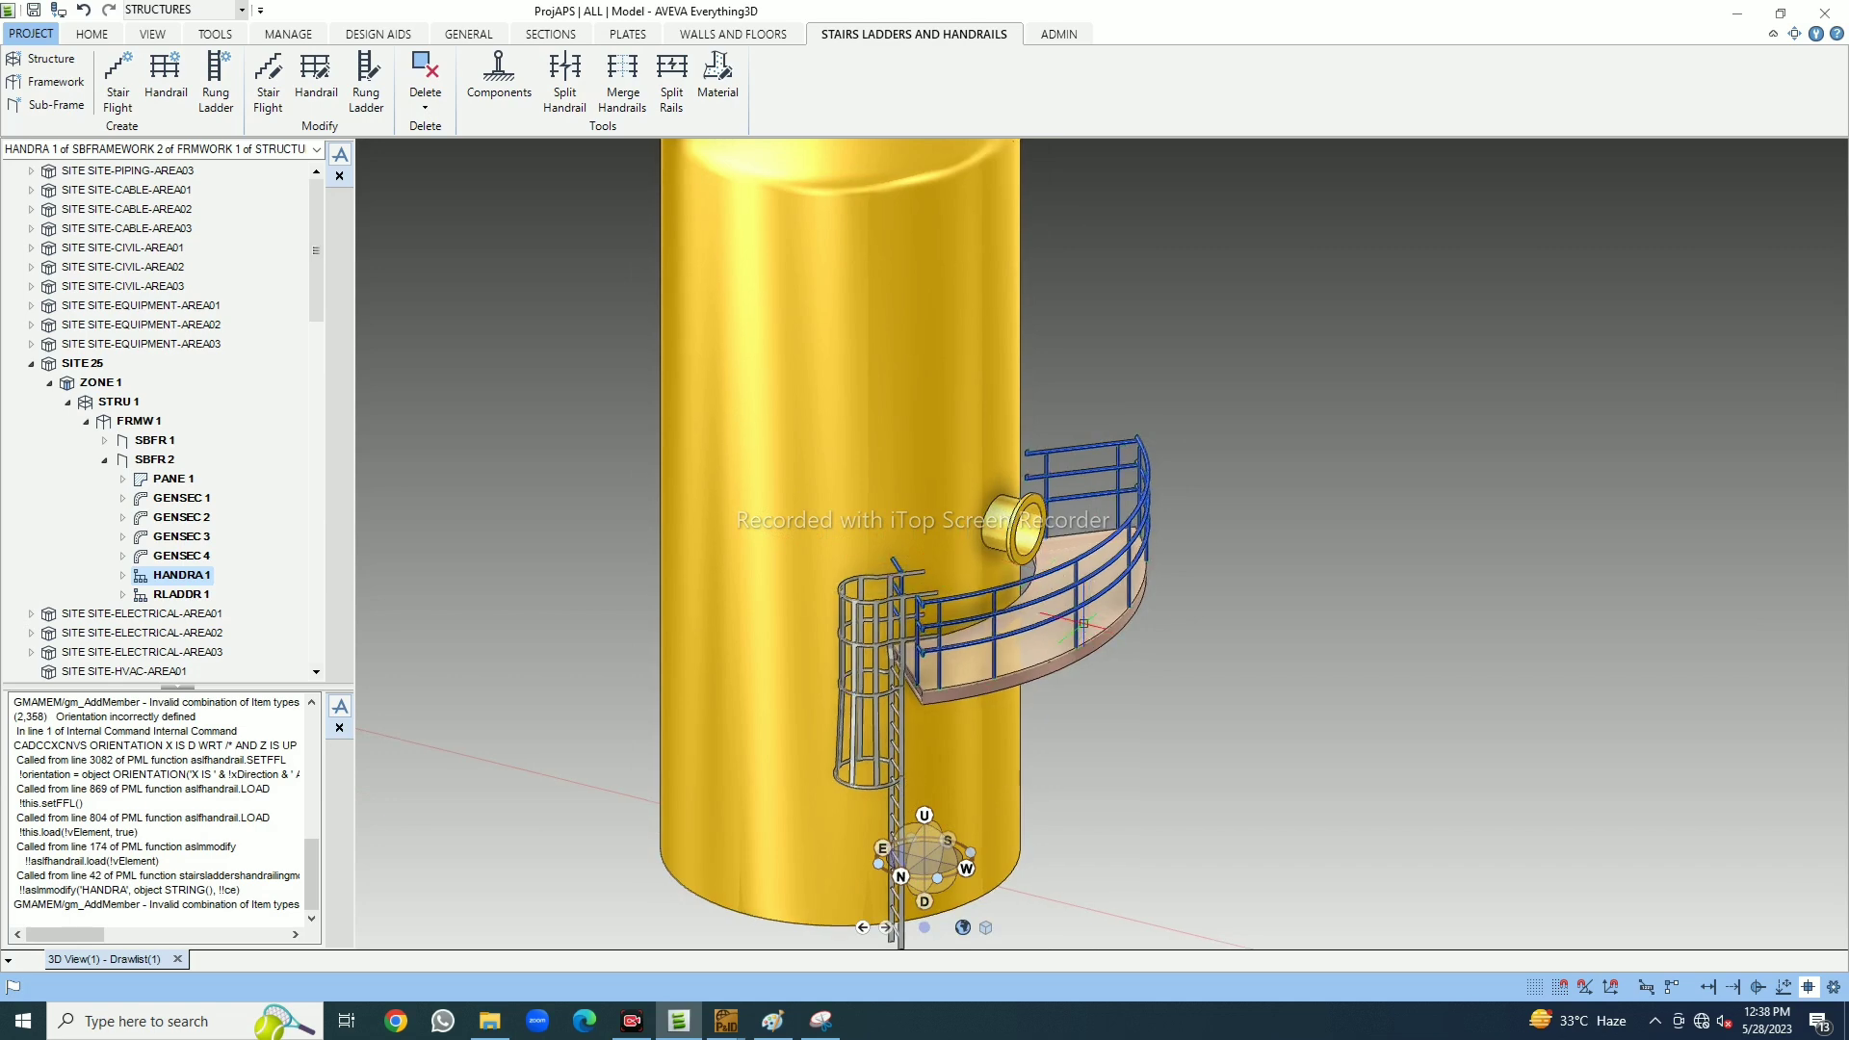
pyautogui.moveTo(911, 591); pyautogui.dragTo(834, 539, button='middle')
pyautogui.moveTo(963, 568); pyautogui.dragTo(1069, 691, button='middle')
pyautogui.scroll(-3, 1069, 691)
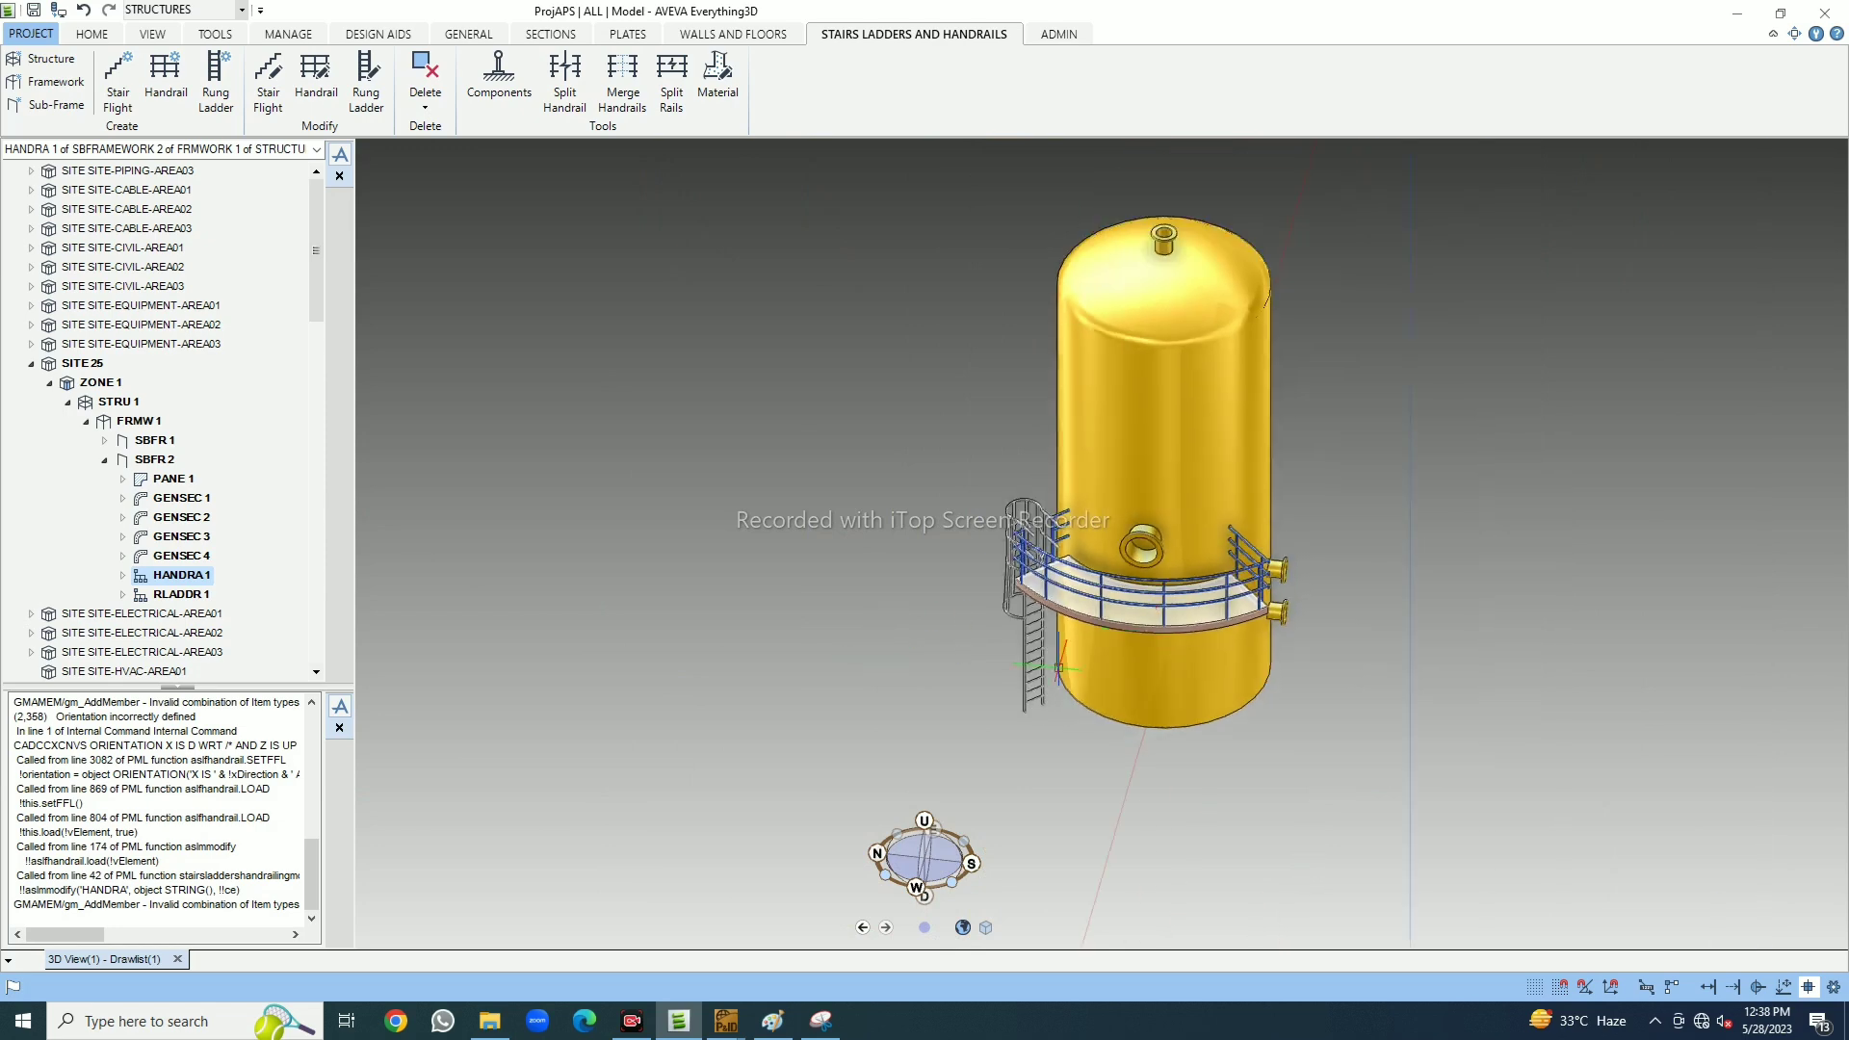
pyautogui.scroll(2, 1175, 563)
pyautogui.moveTo(1192, 642); pyautogui.dragTo(1045, 445, button='middle')
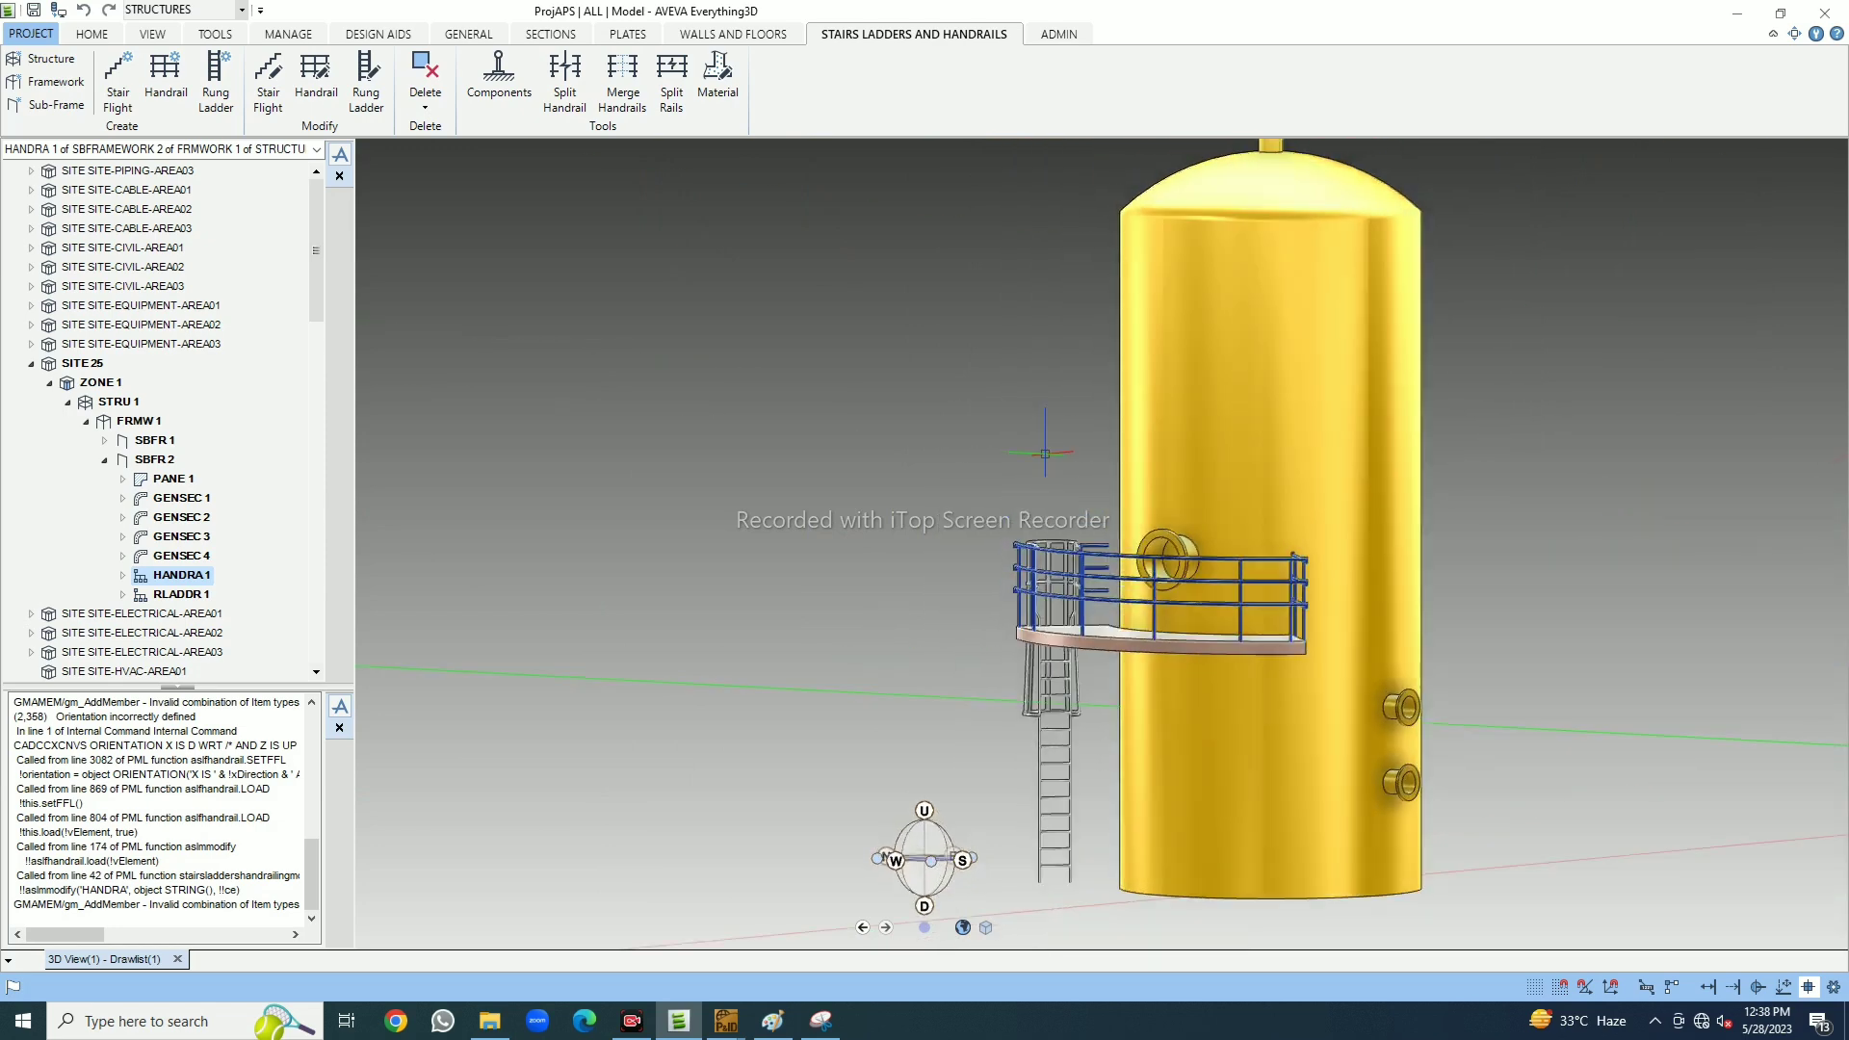
pyautogui.moveTo(1110, 390); pyautogui.dragTo(990, 494, button='middle')
pyautogui.moveTo(990, 494); pyautogui.dragTo(1084, 623)
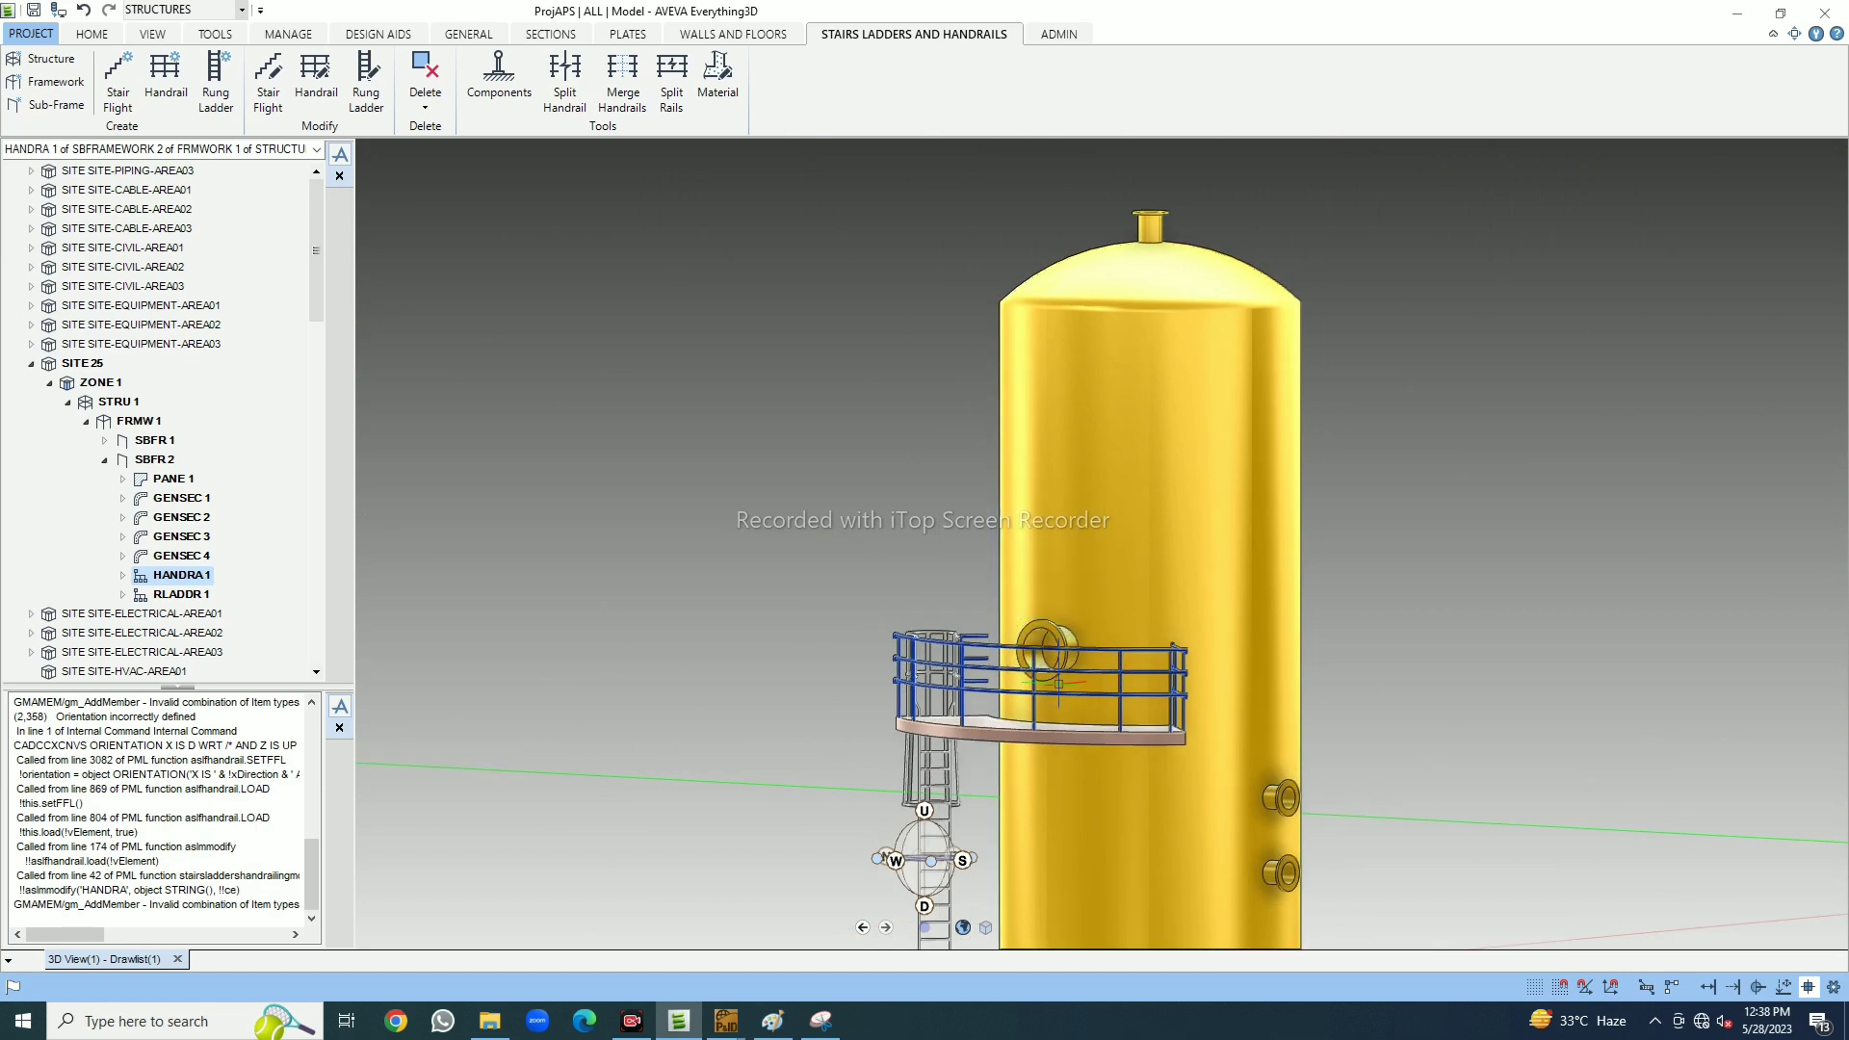
pyautogui.scroll(-3, 1036, 559)
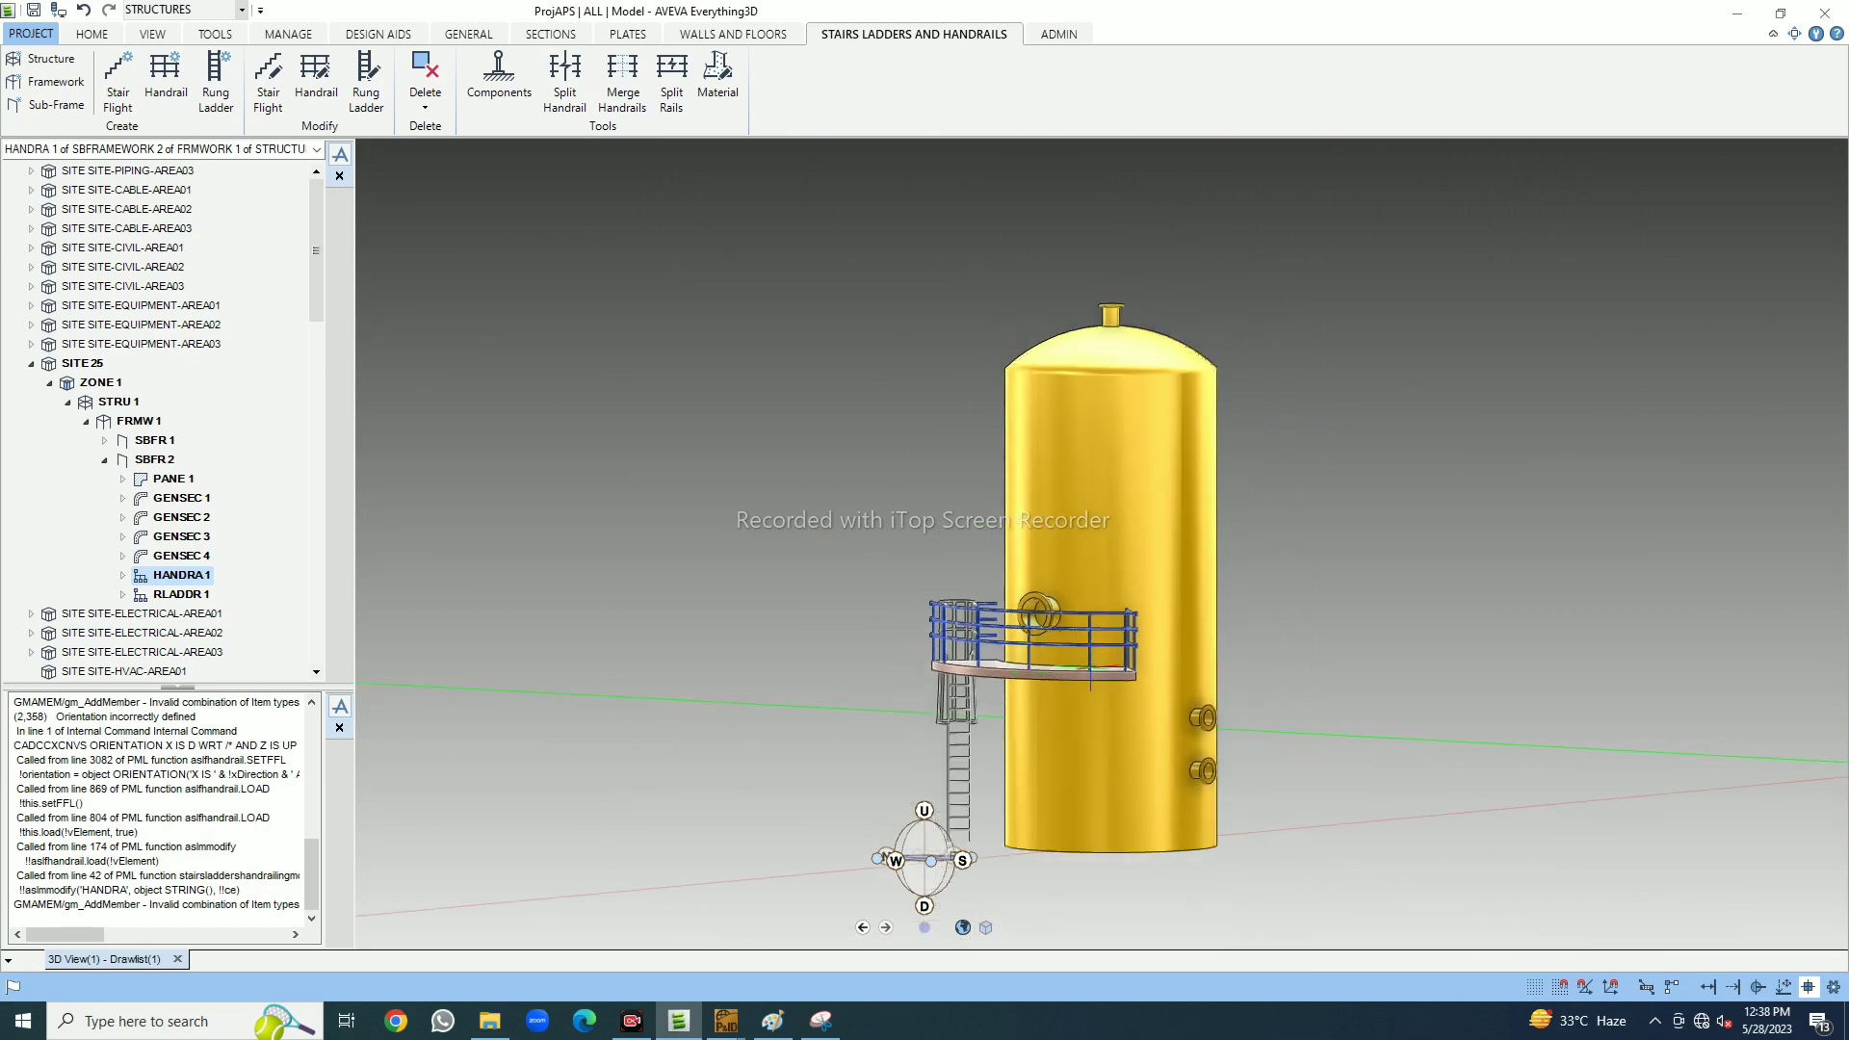
pyautogui.moveTo(1041, 677); pyautogui.dragTo(1158, 735, button='middle')
pyautogui.click(867, 507)
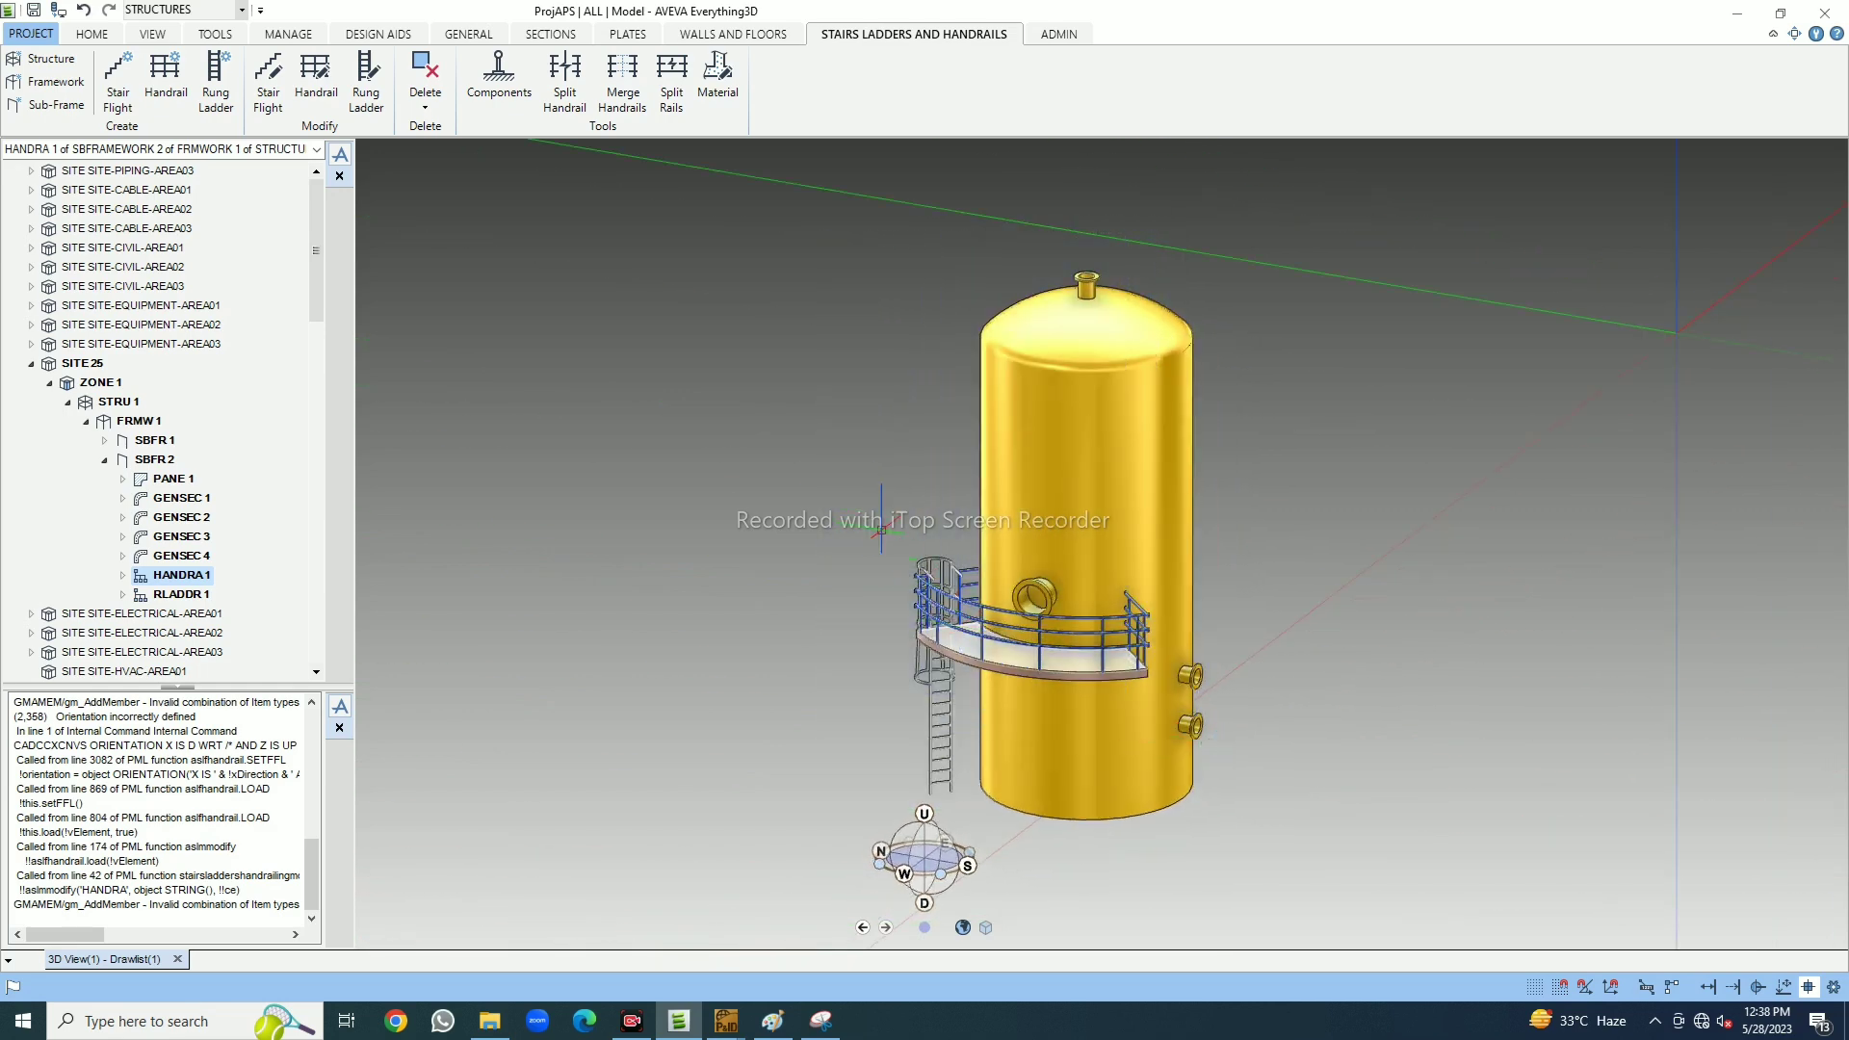
pyautogui.scroll(-1, 1076, 552)
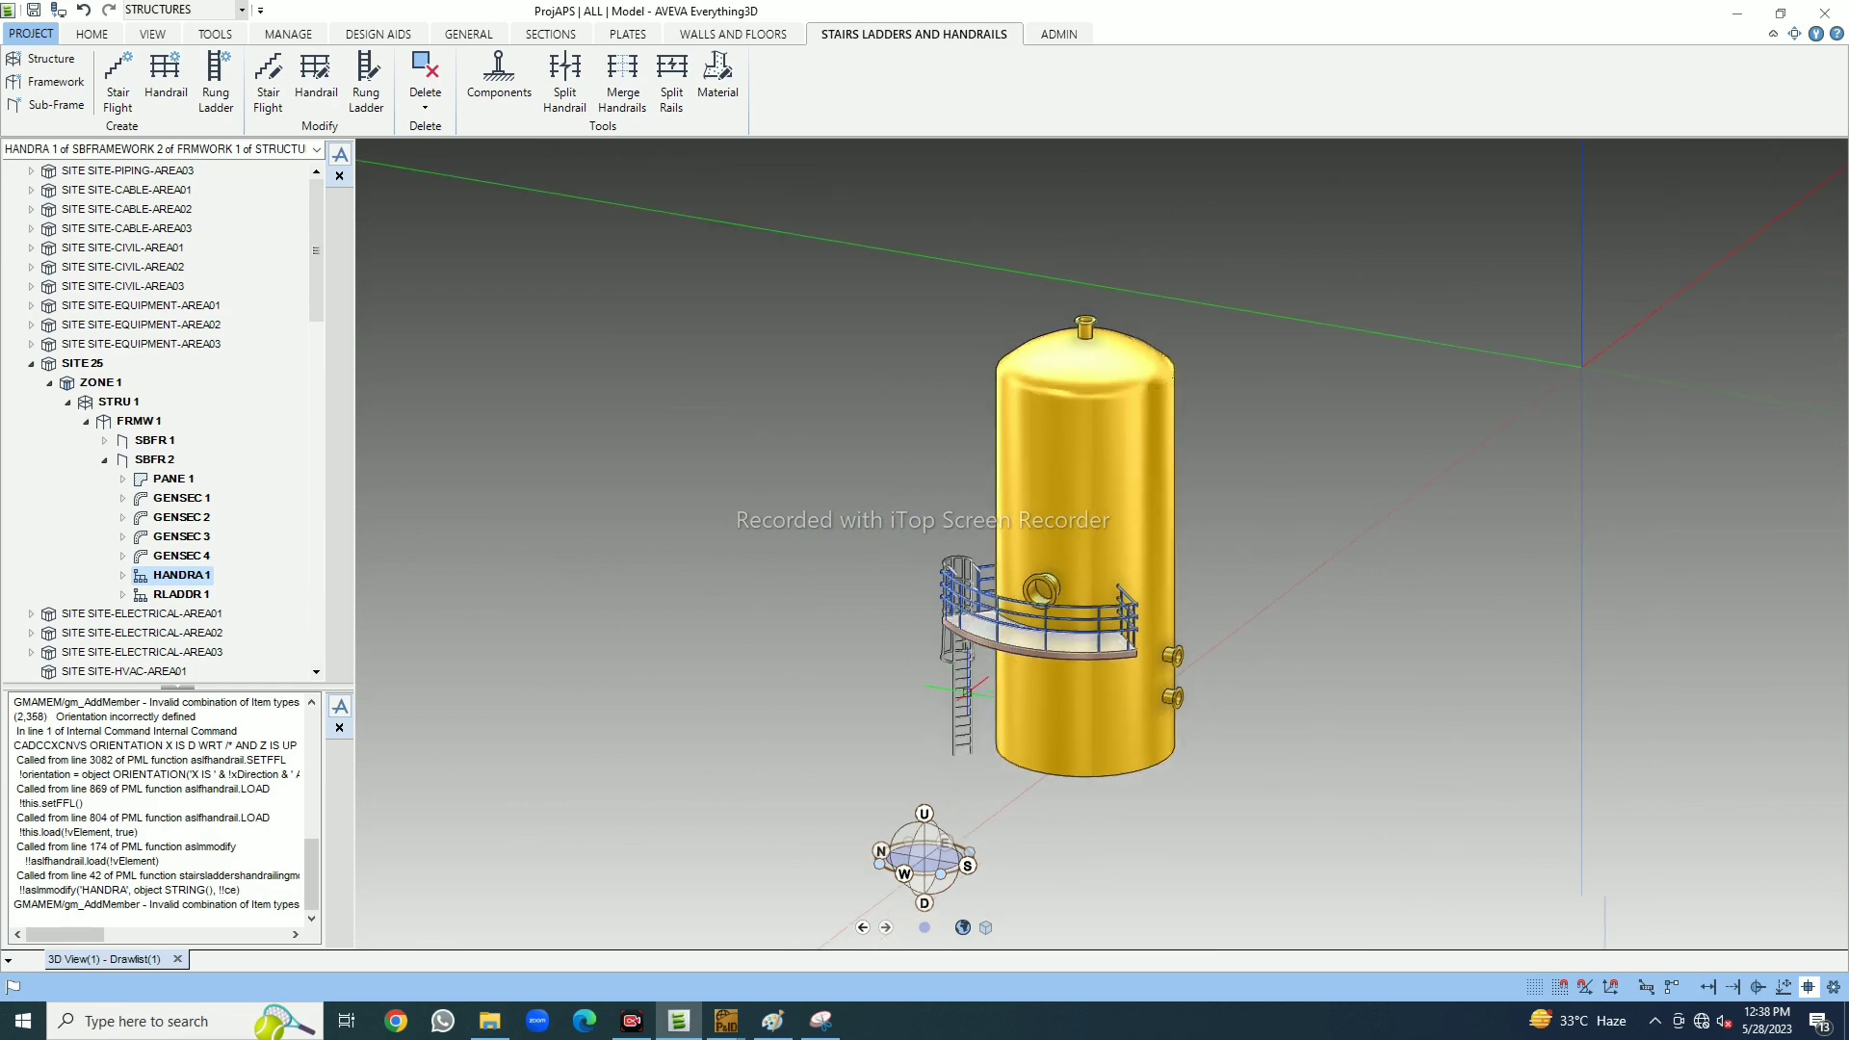
pyautogui.scroll(2, 946, 691)
pyautogui.moveTo(946, 692); pyautogui.dragTo(1250, 646, button='middle')
pyautogui.scroll(4, 819, 817)
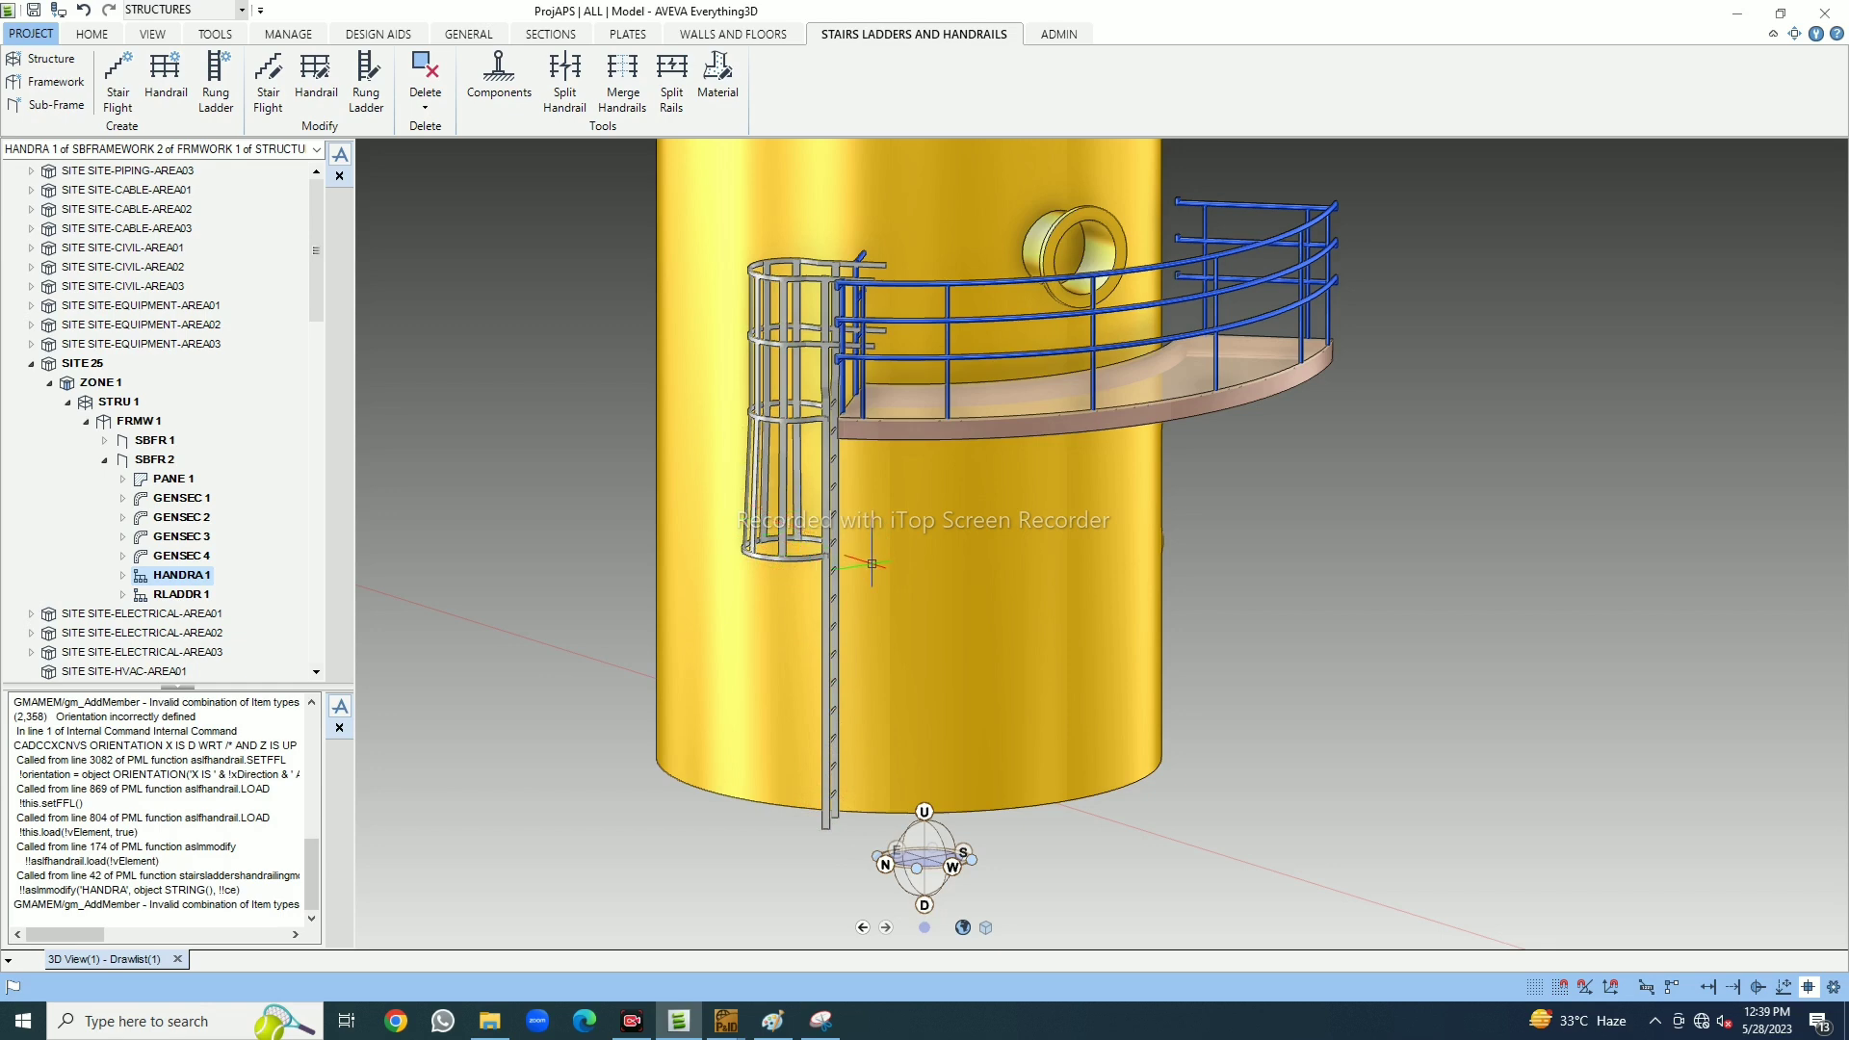
pyautogui.moveTo(1030, 659)
pyautogui.mouseDown(button='middle')
pyautogui.moveTo(763, 766)
pyautogui.moveTo(1001, 661)
pyautogui.mouseUp(button='middle')
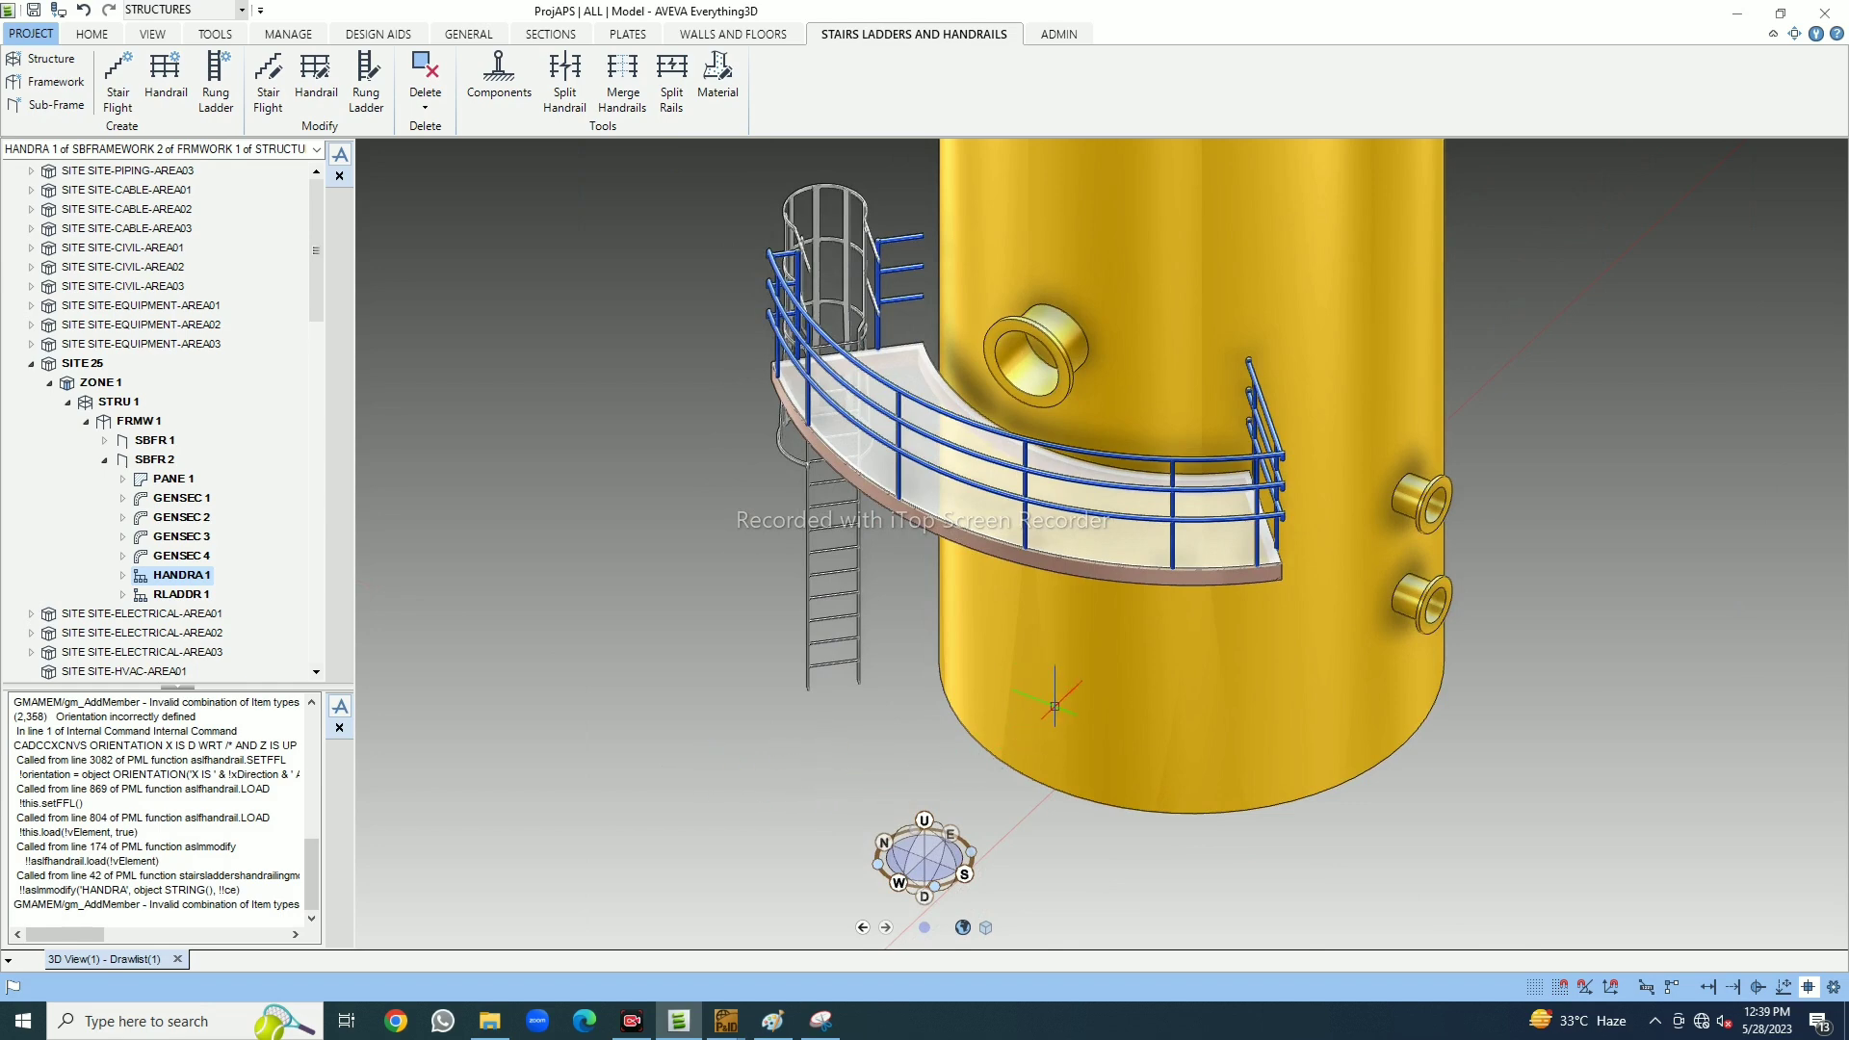
pyautogui.click(1050, 668)
pyautogui.middleClick(1067, 718)
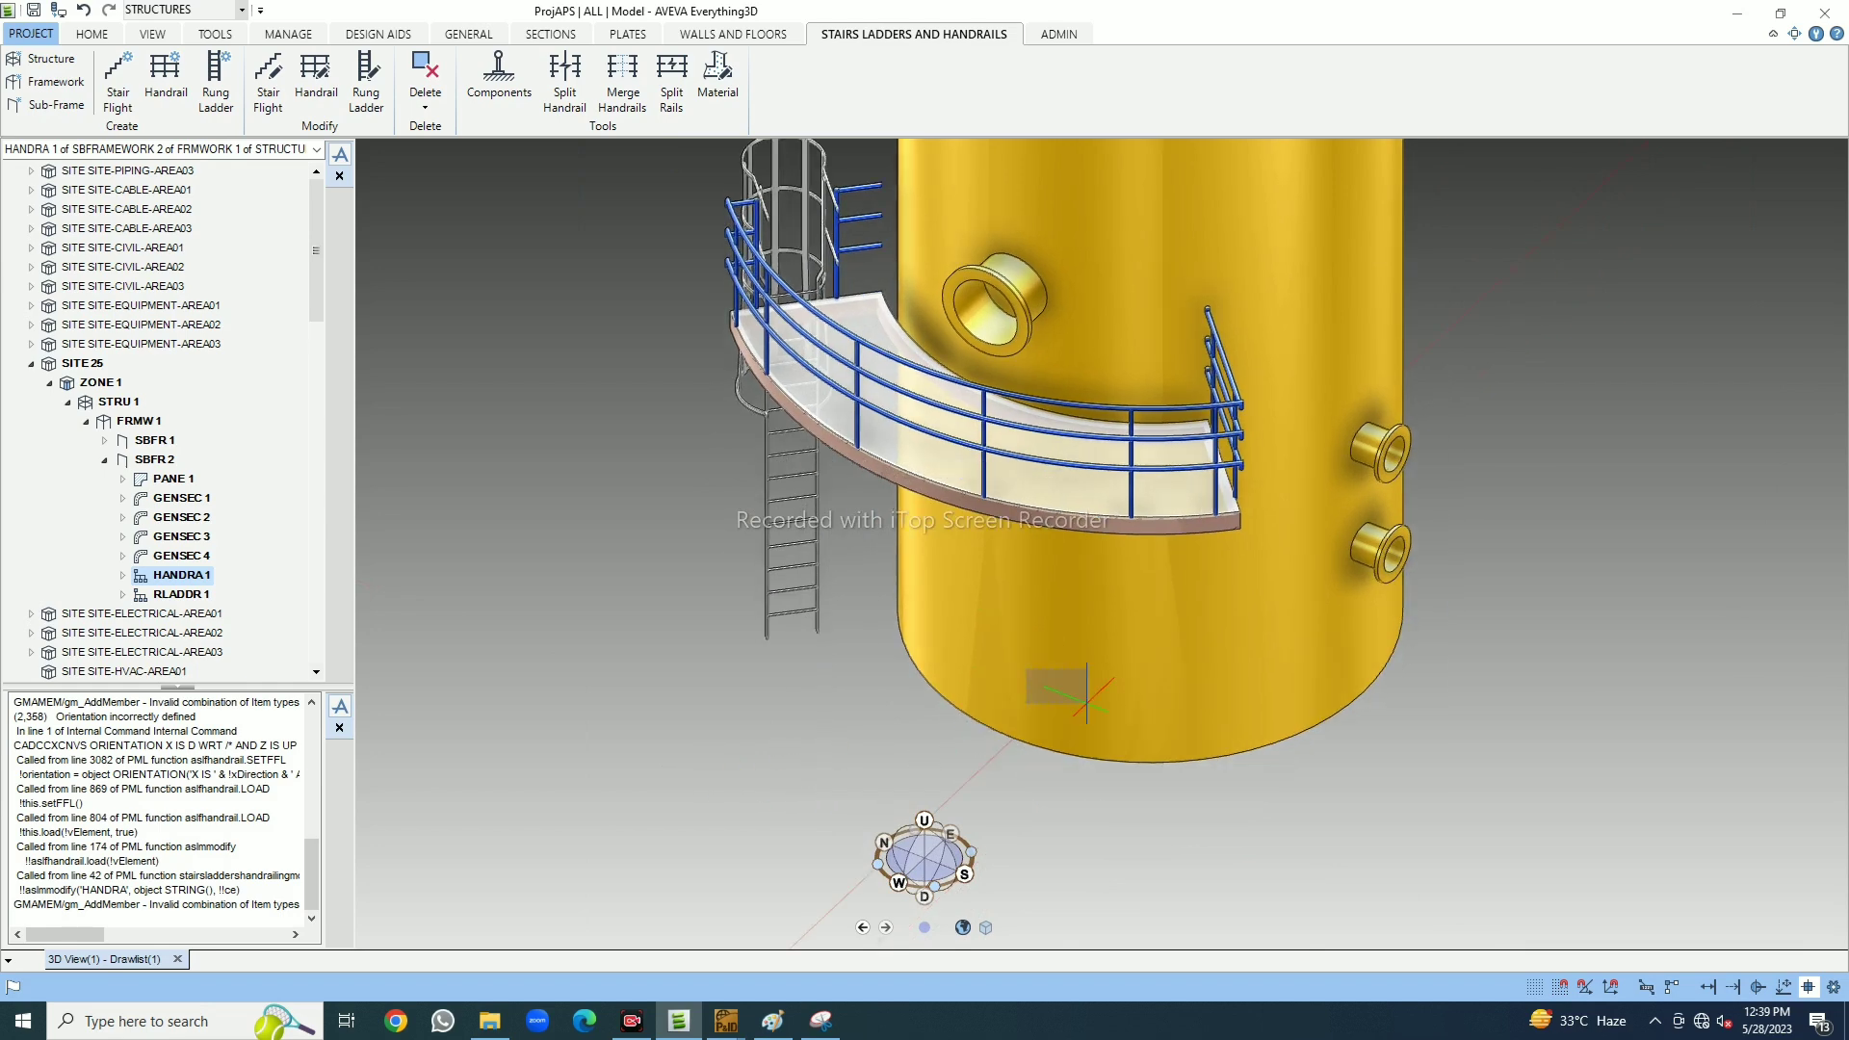
pyautogui.middleClick(1104, 733)
pyautogui.moveTo(1102, 732); pyautogui.dragTo(1103, 732)
pyautogui.scroll(-3, 1128, 800)
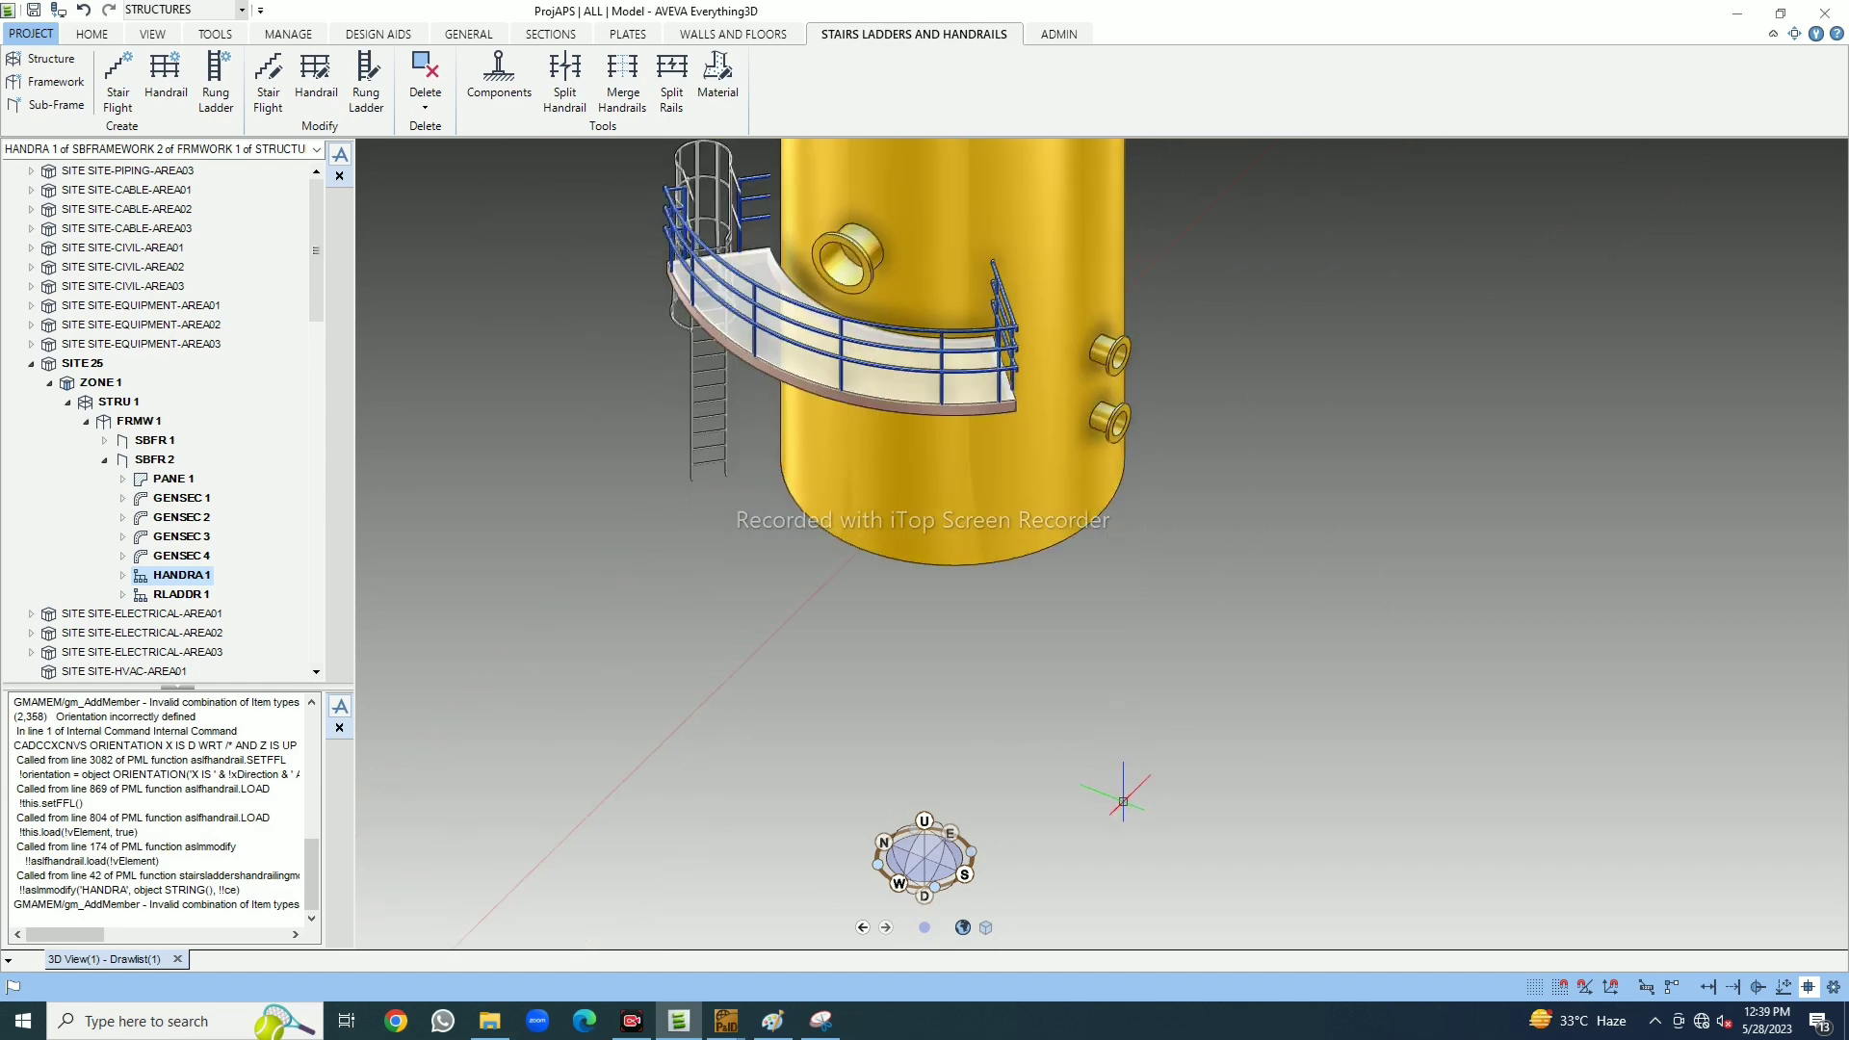
pyautogui.scroll(2, 915, 390)
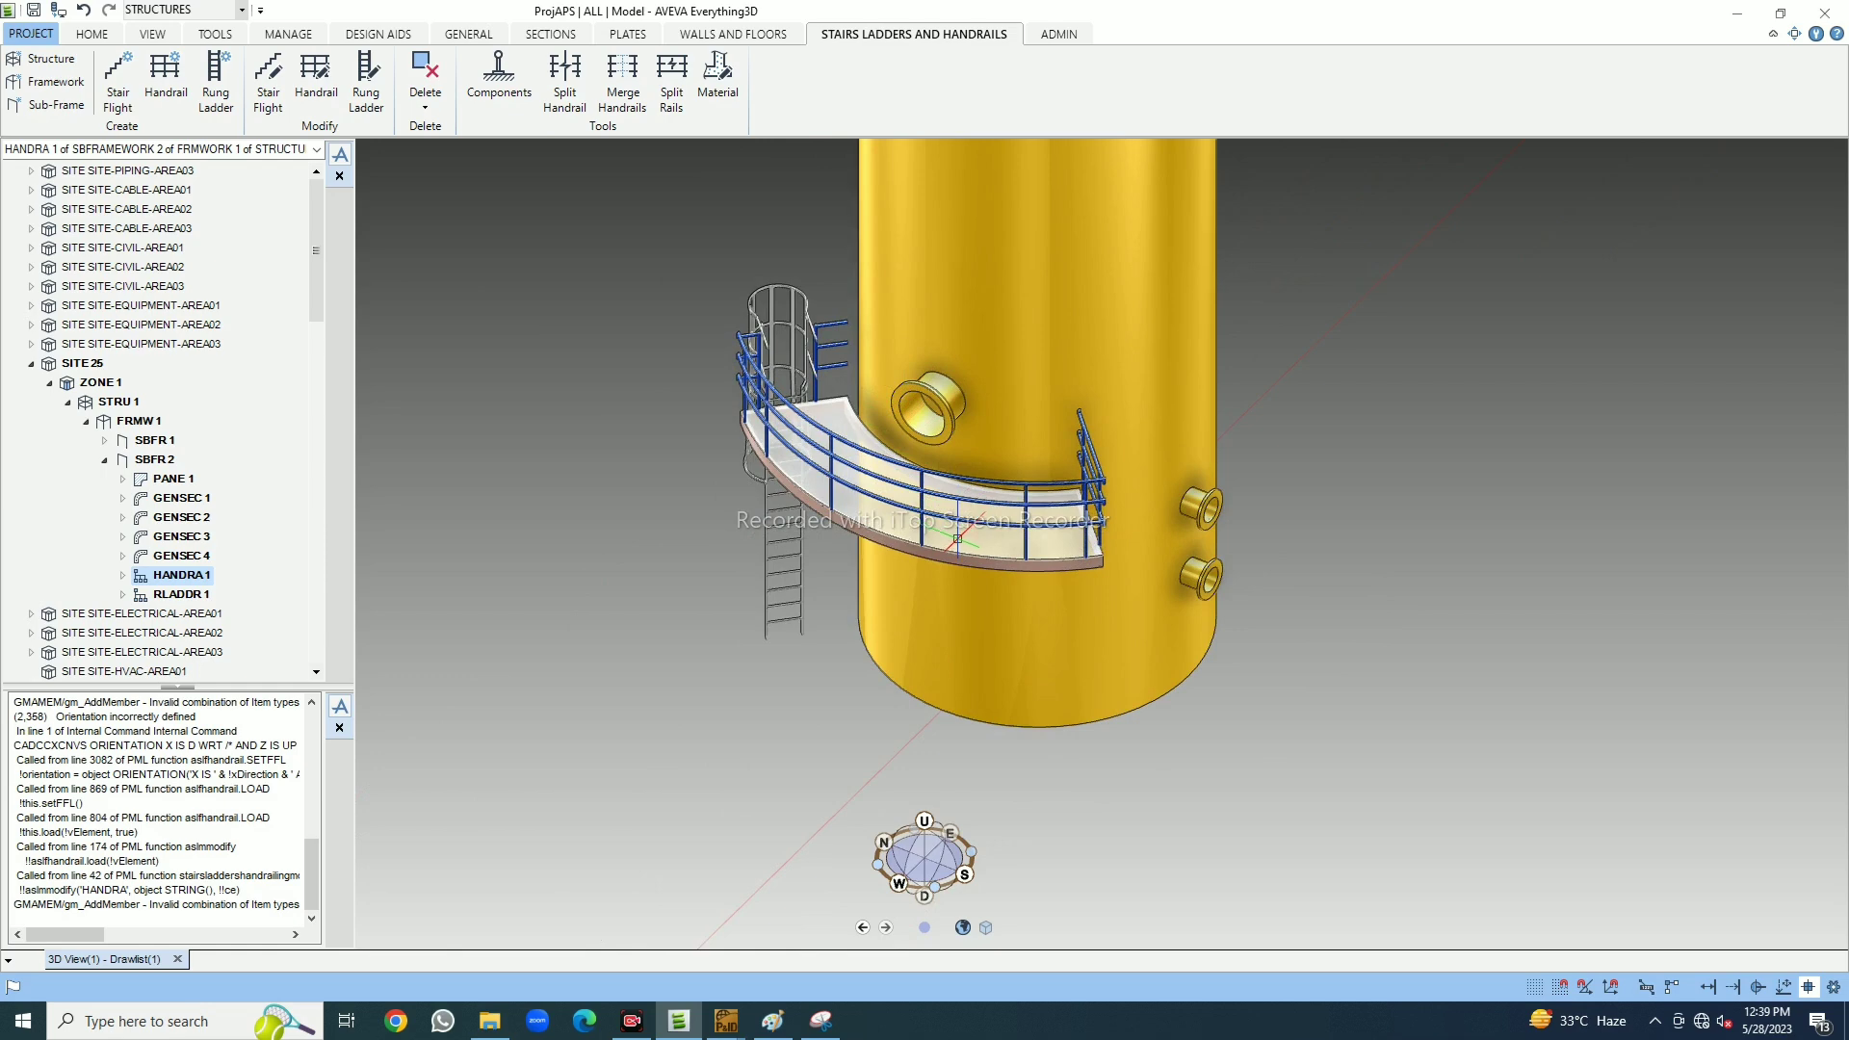
pyautogui.scroll(1, 949, 530)
pyautogui.moveTo(948, 530); pyautogui.dragTo(952, 529, button='middle')
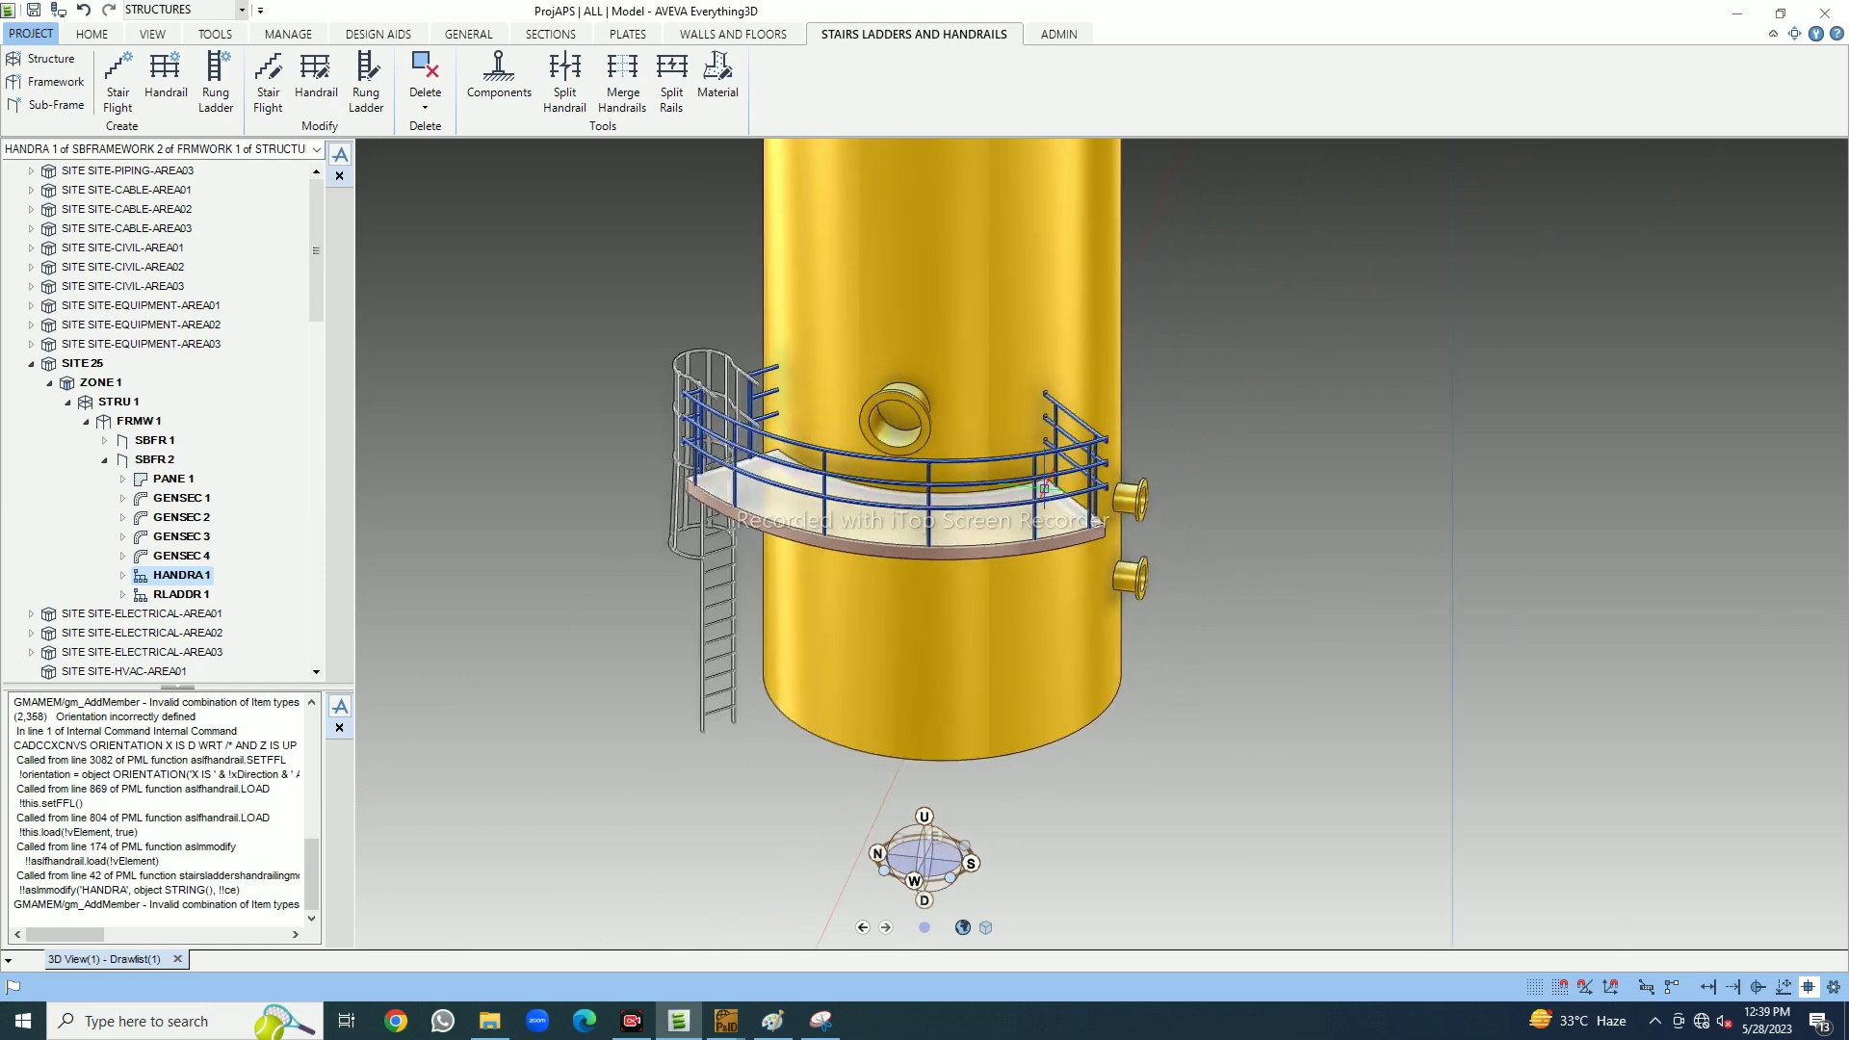